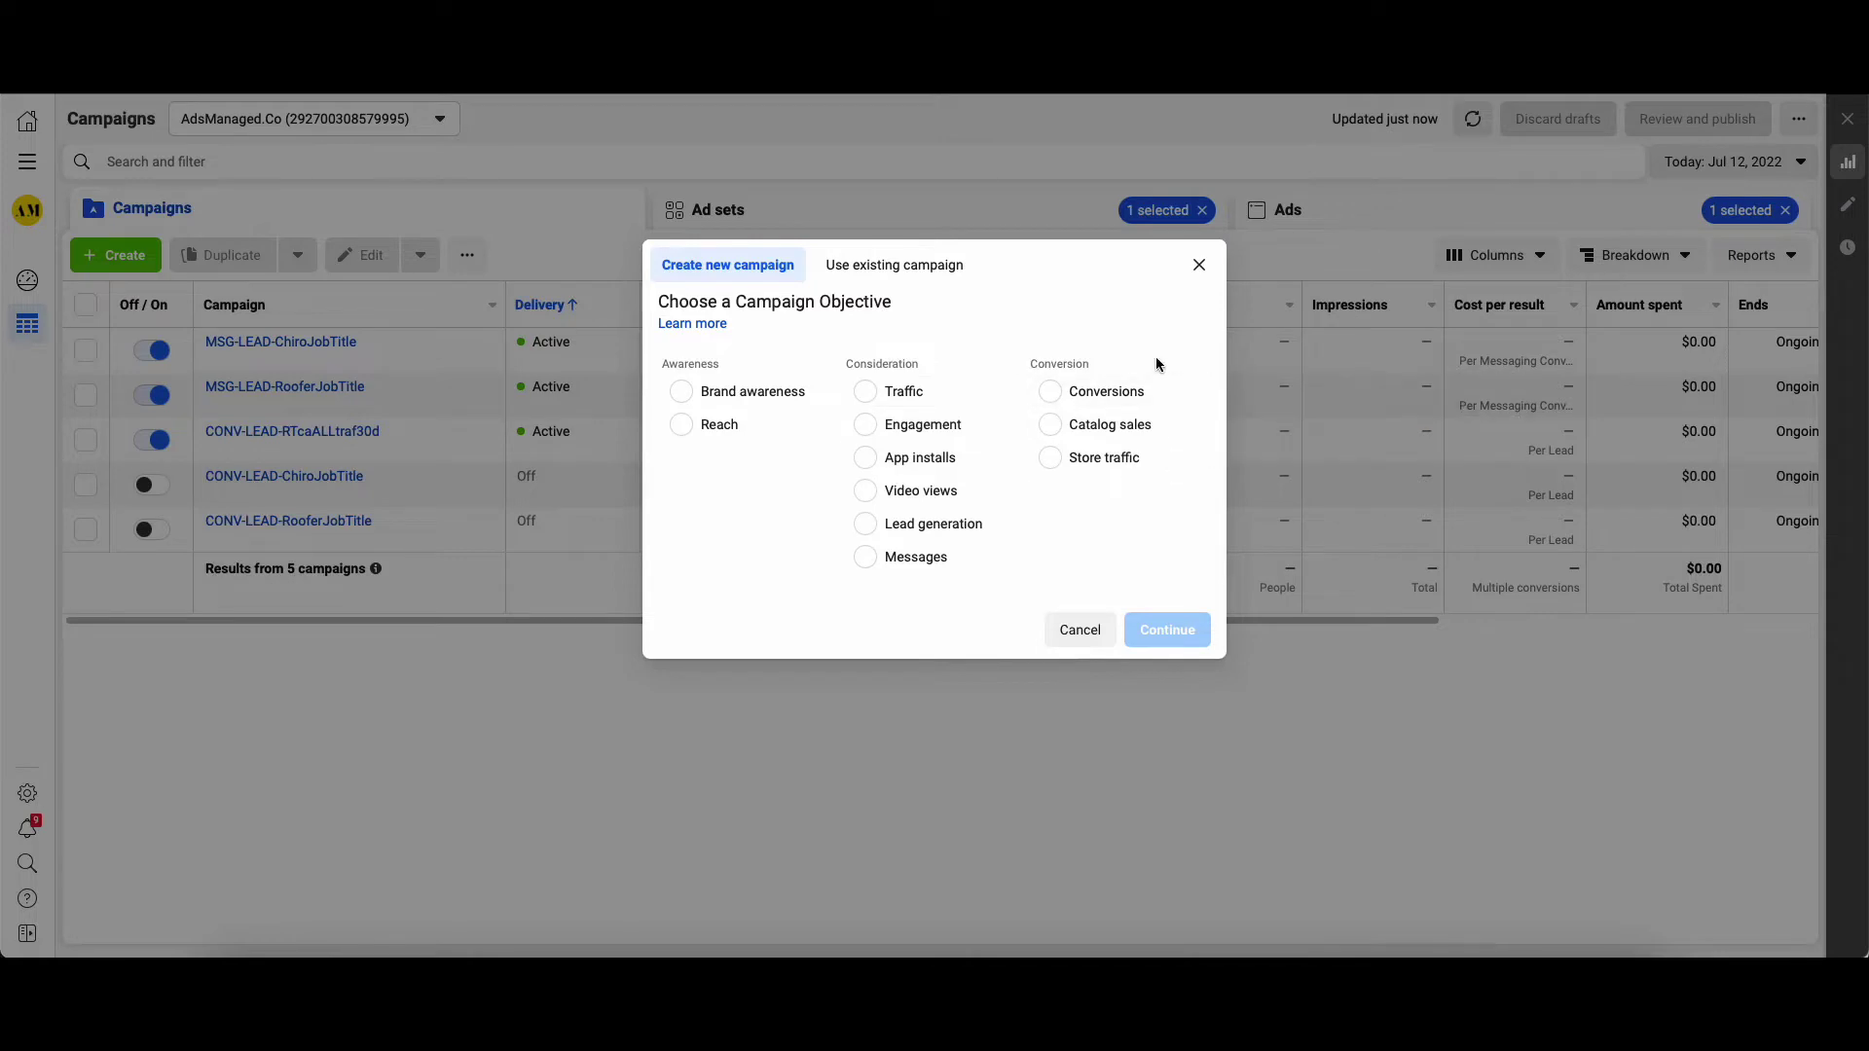
Create a new campaign with the Conversions objective and name it CONV-Burbank
left_click(1158, 391)
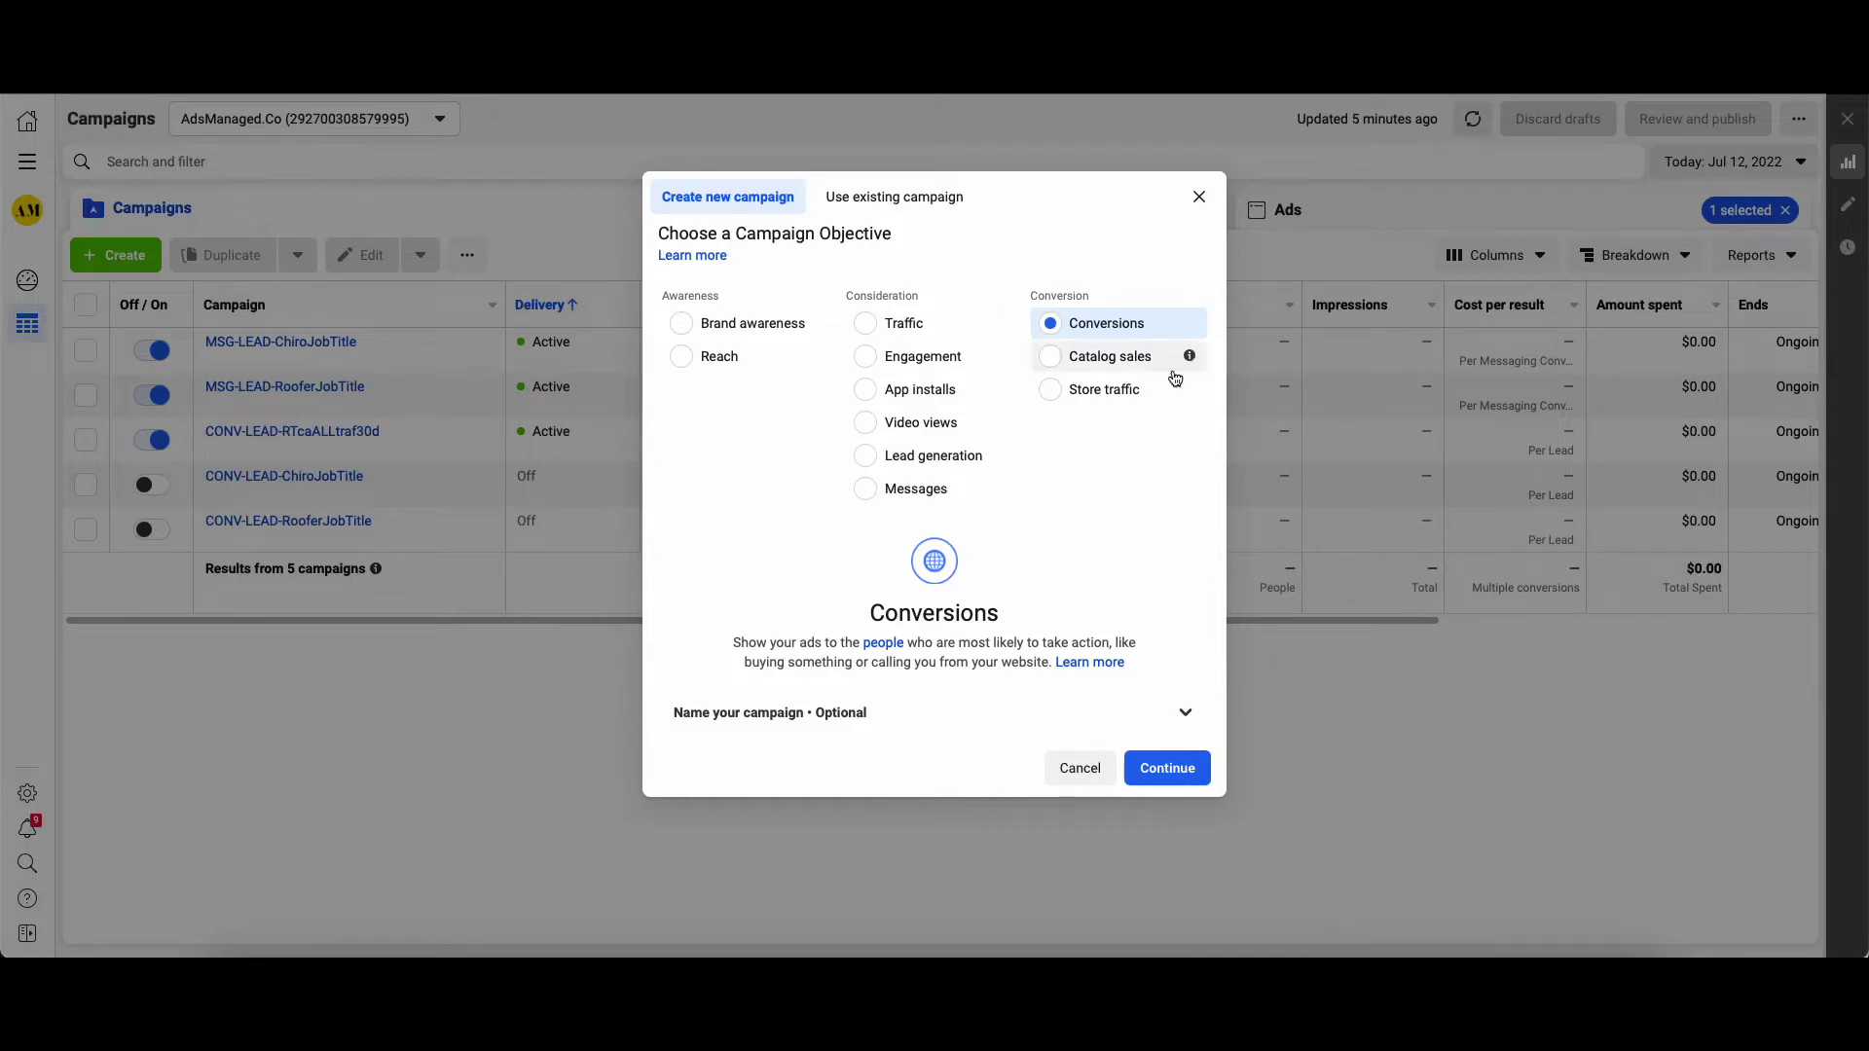
left_click(1189, 772)
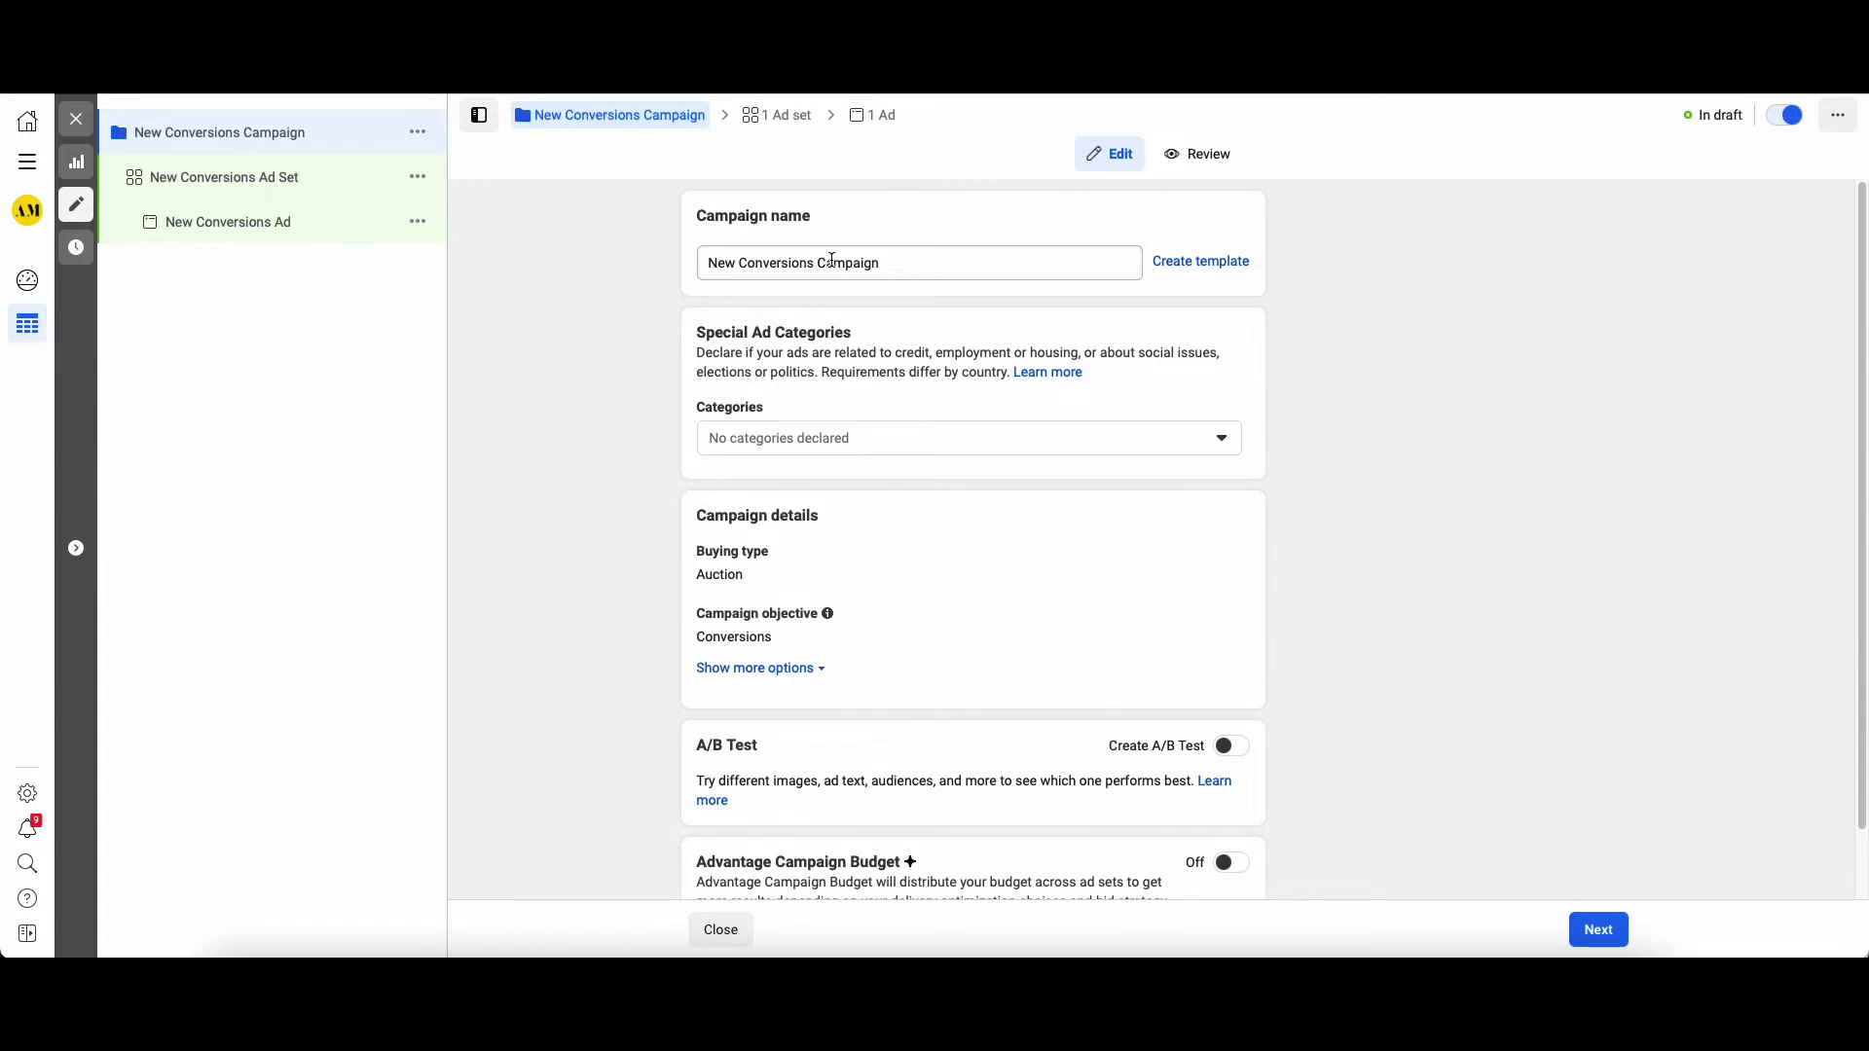
triple_click(832, 260)
type("CON")
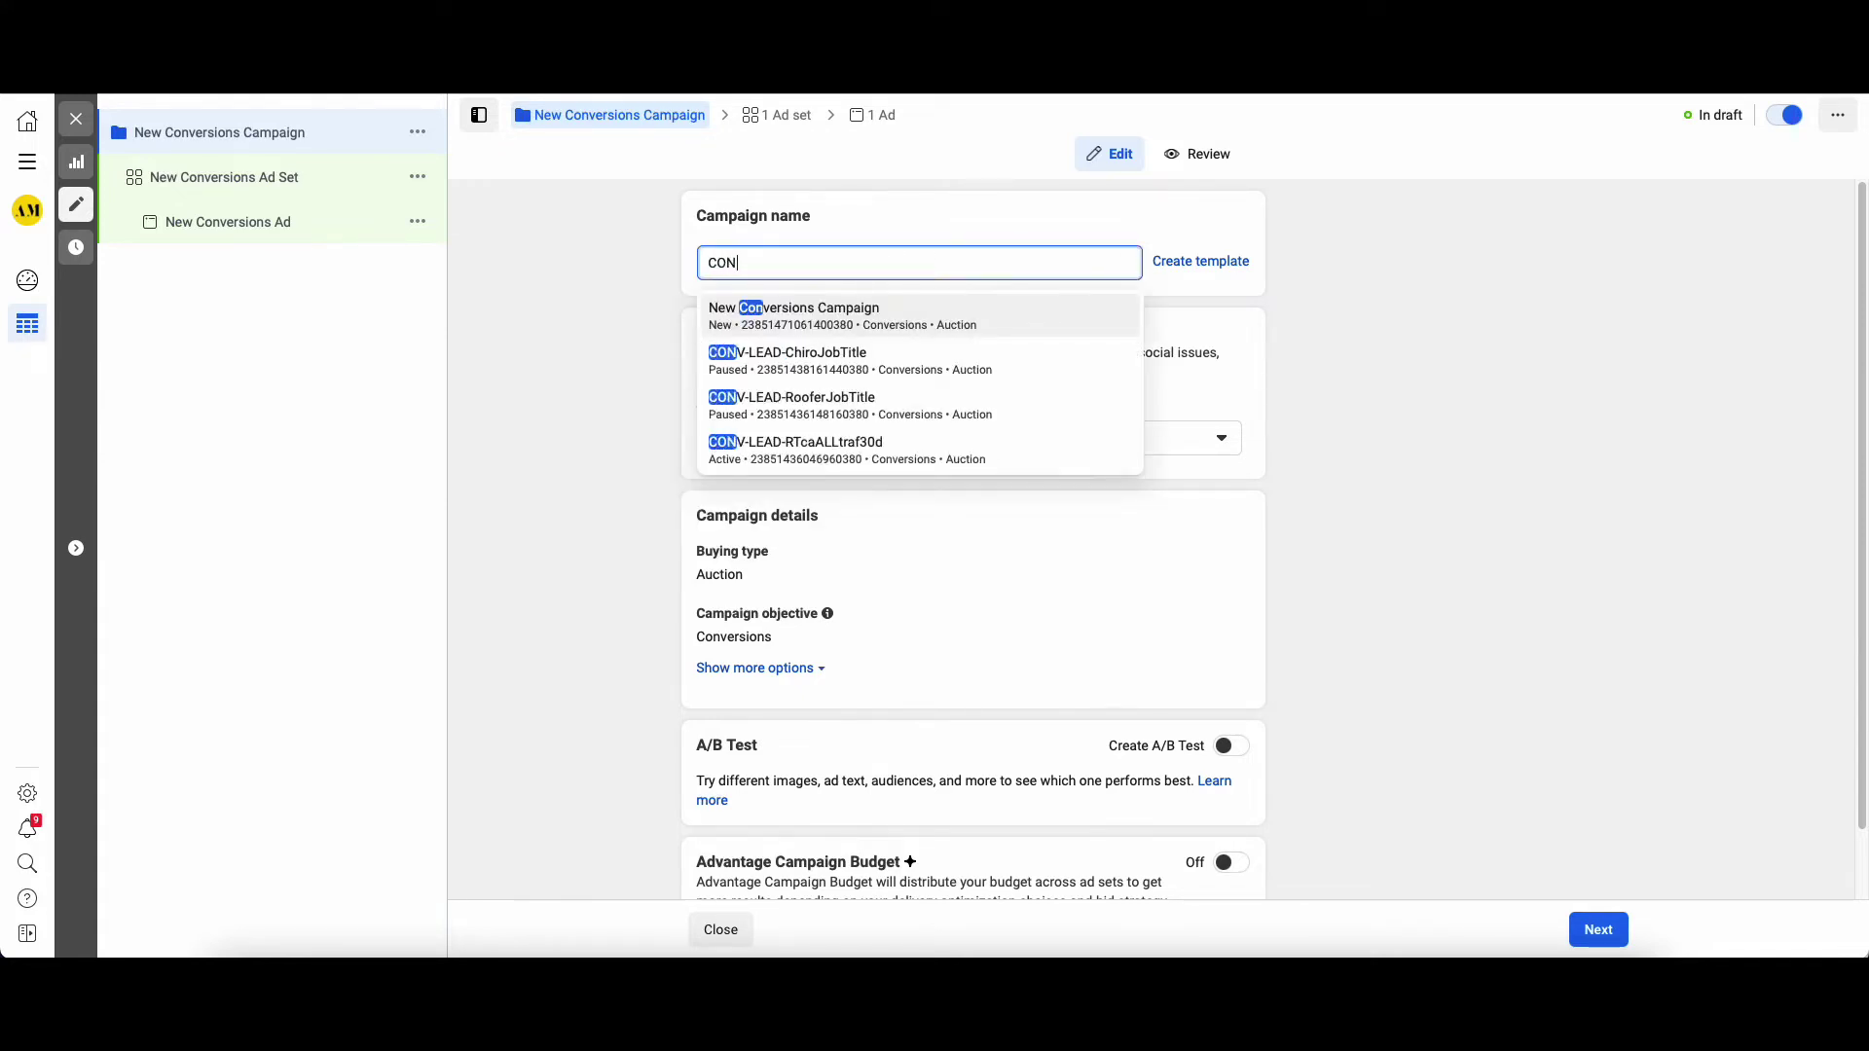
type("V-")
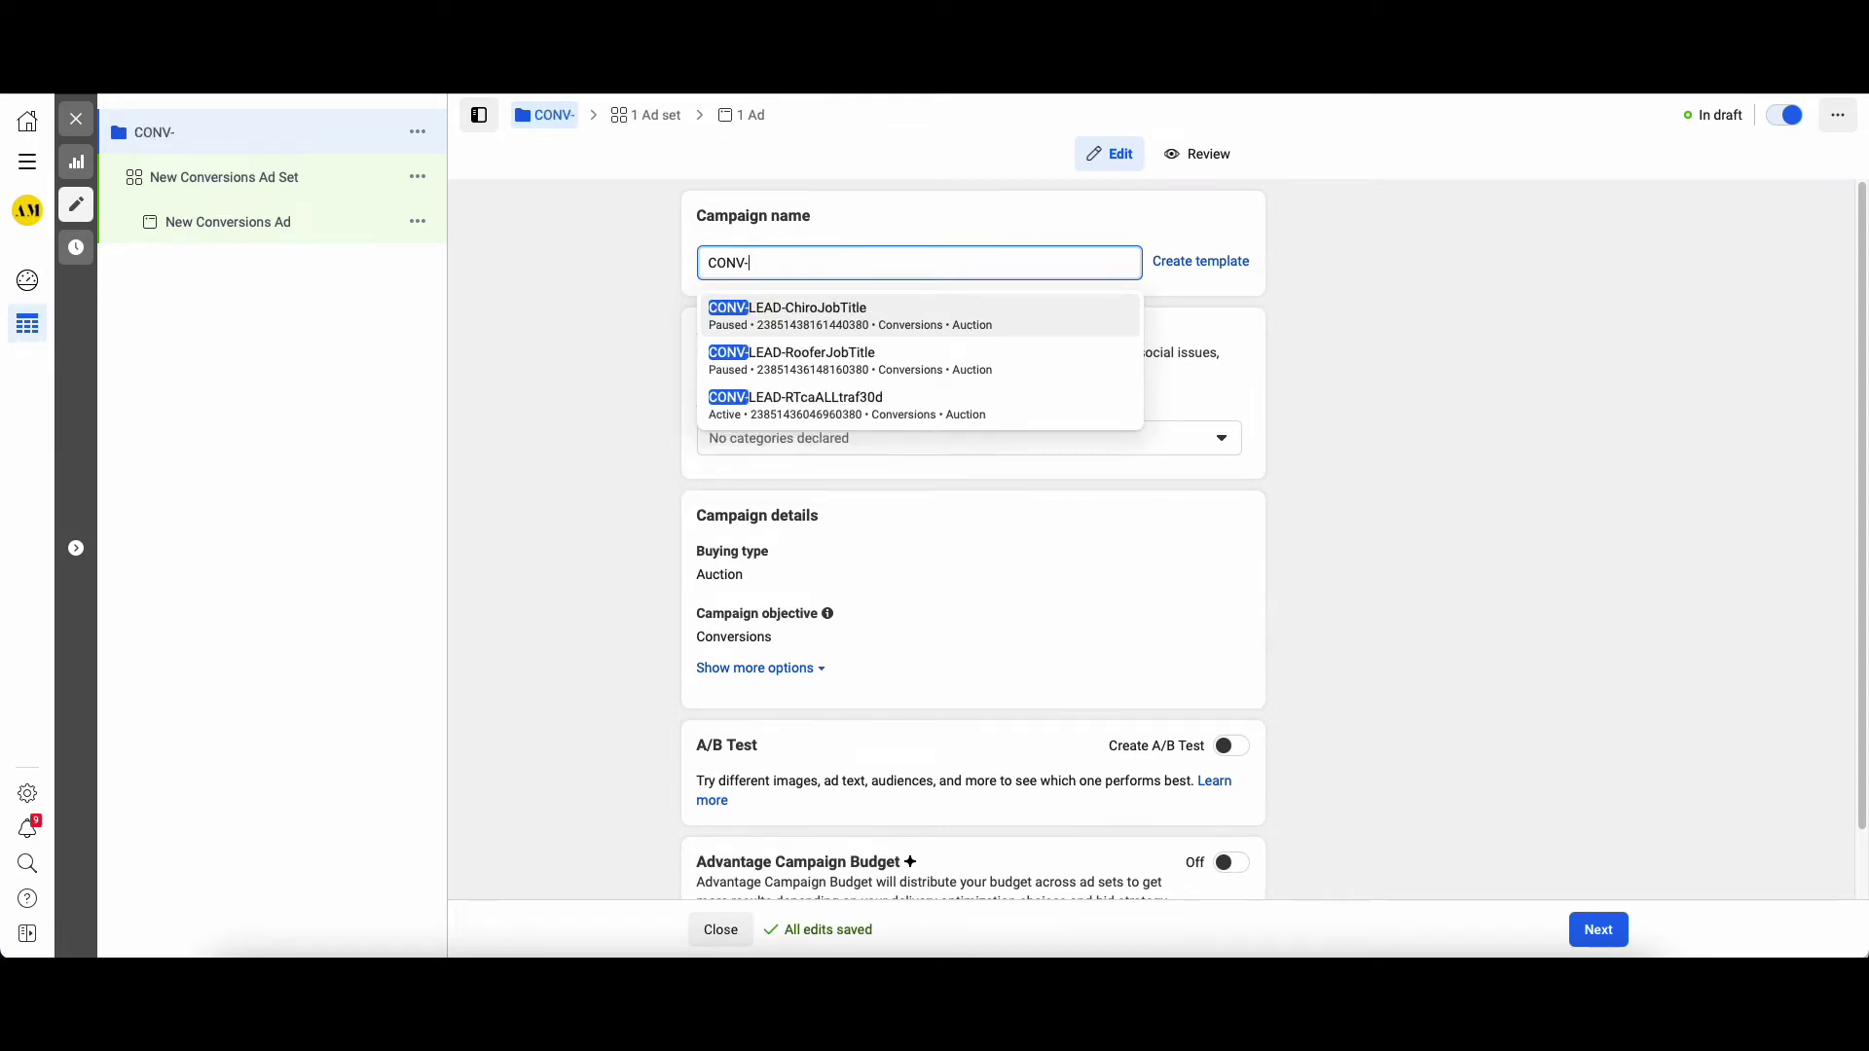
type("Burbank")
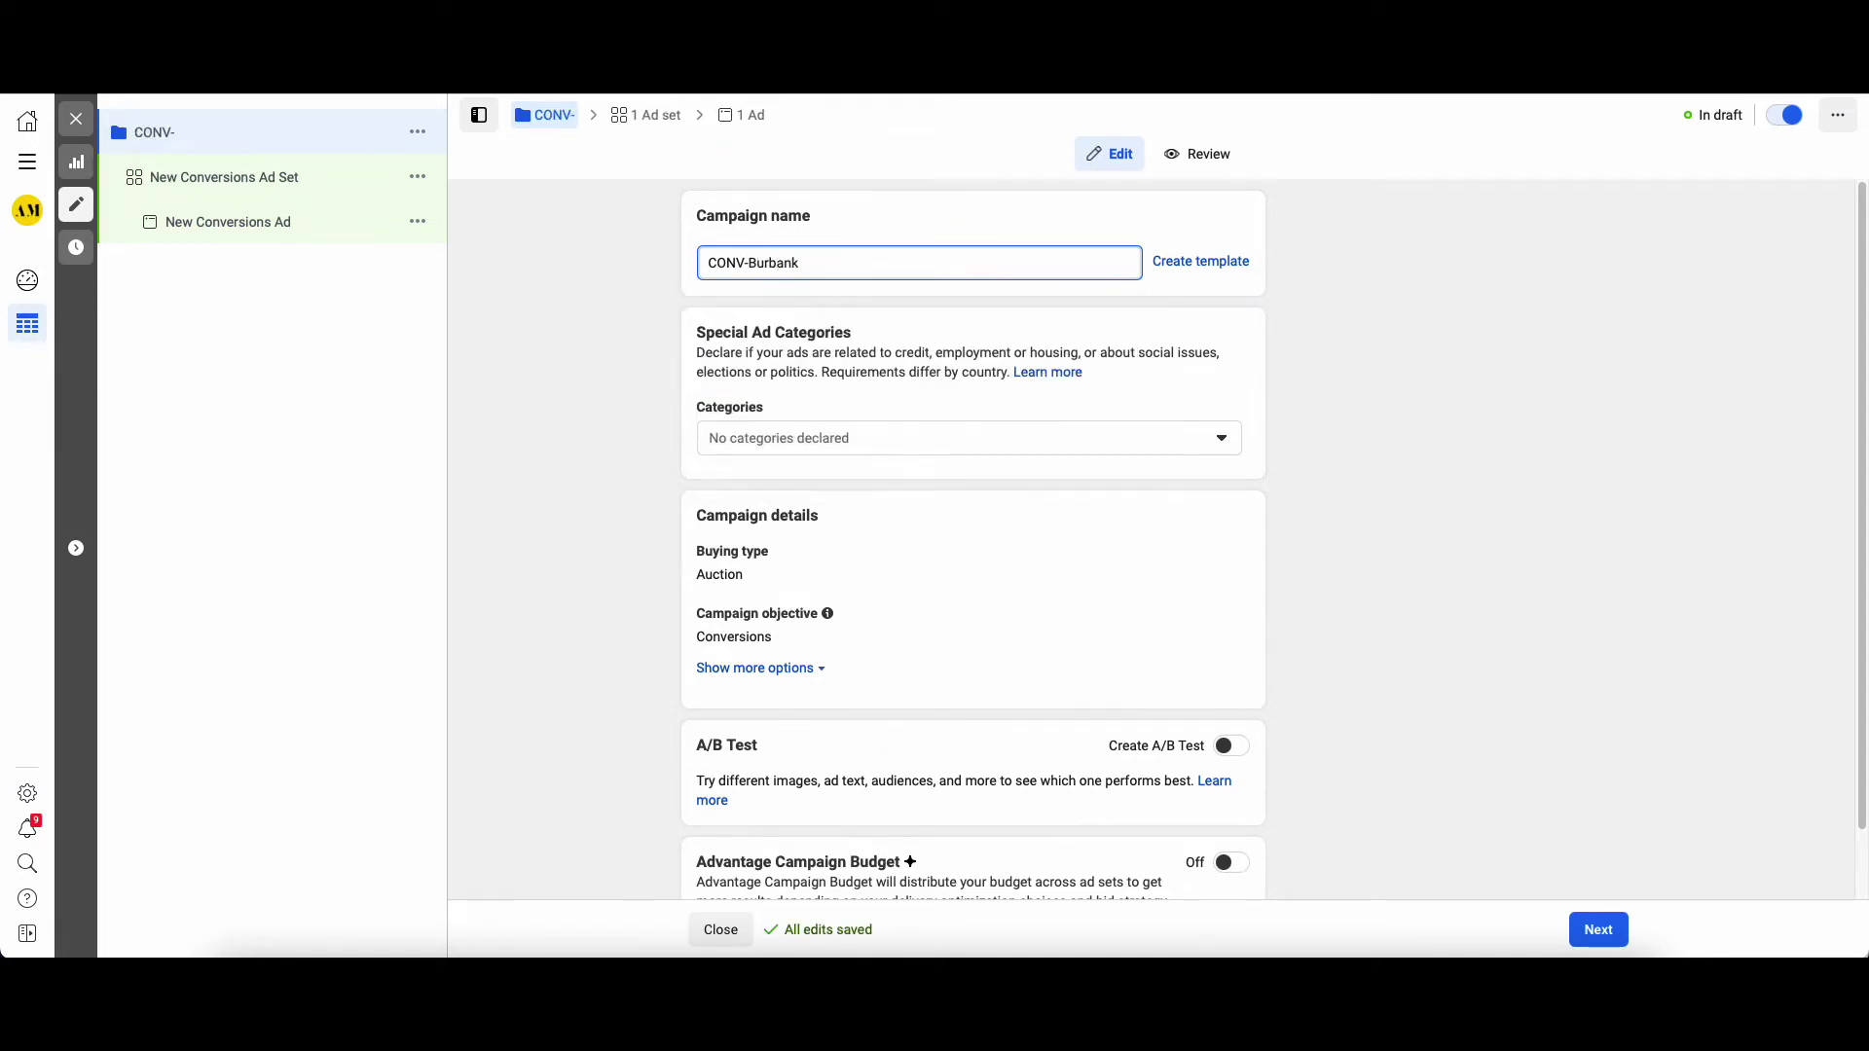
Turn on Advantage Campaign Budget for the campaign and review its daily budget and bid strategy settings
scroll(597, 423, "down", 1)
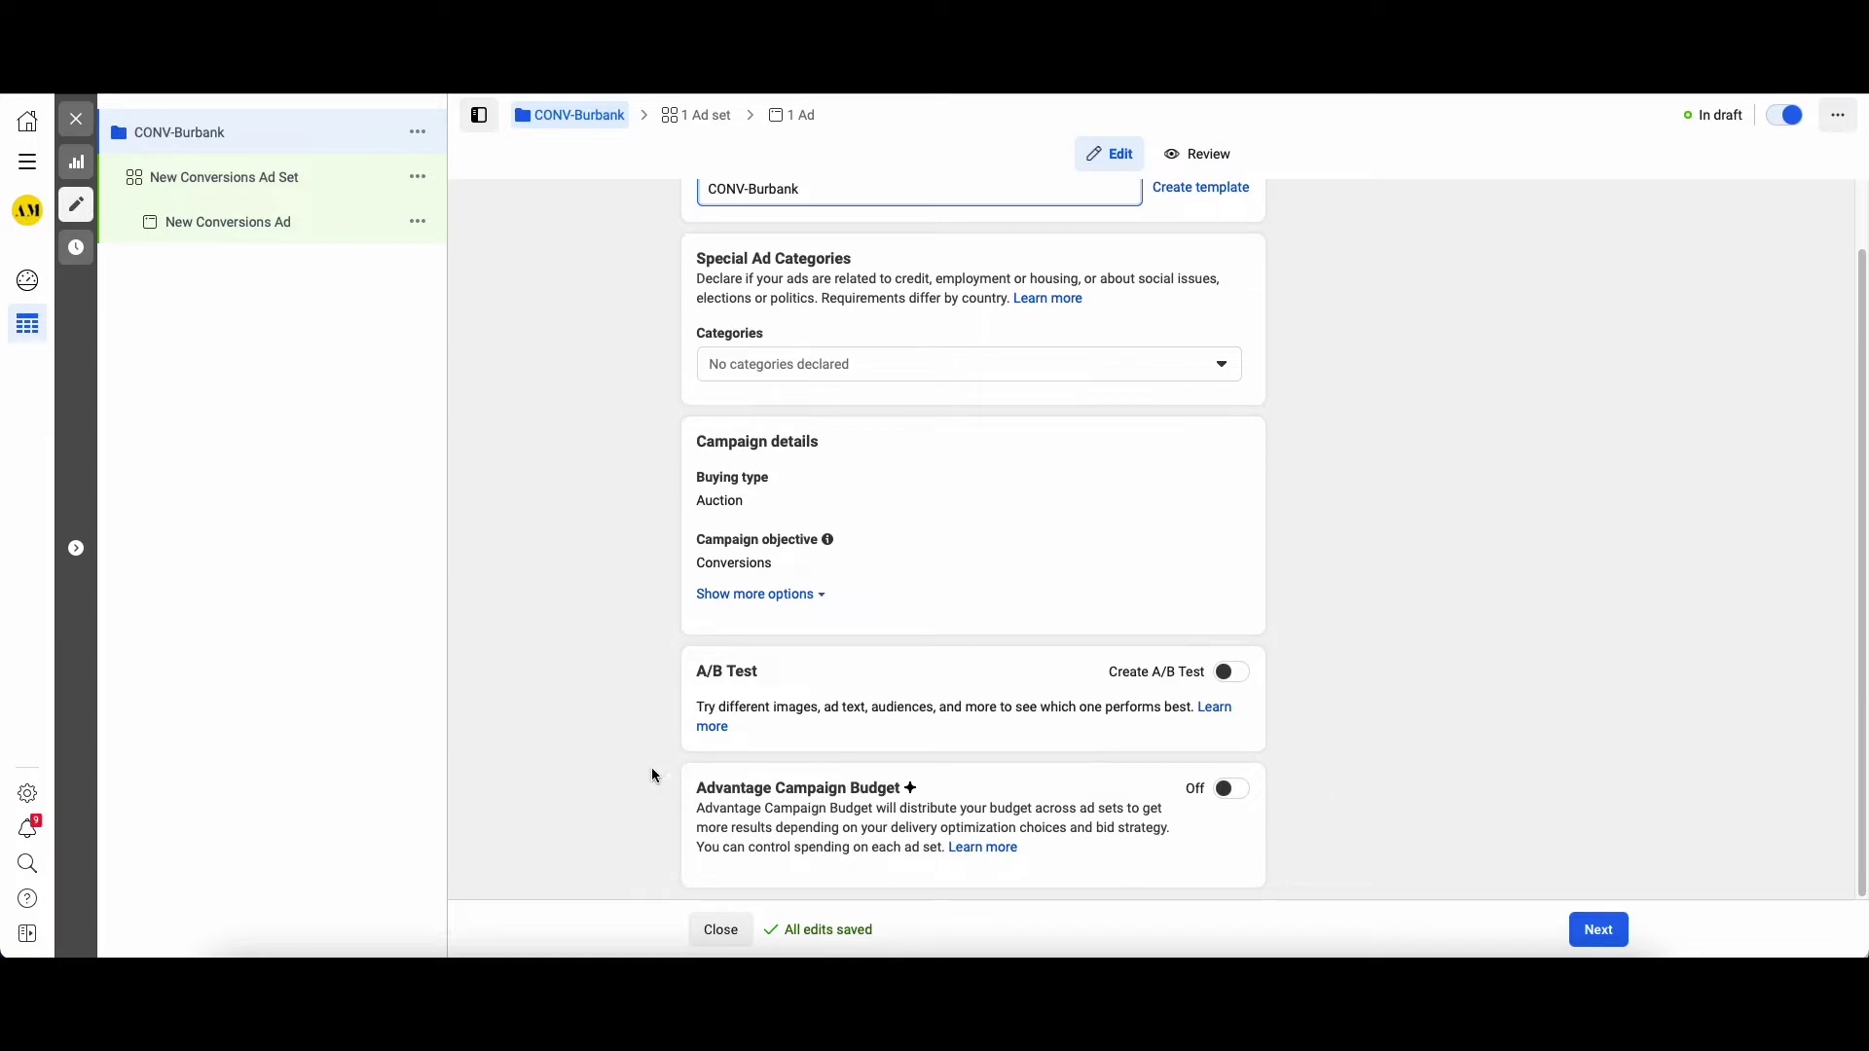
left_click(1233, 790)
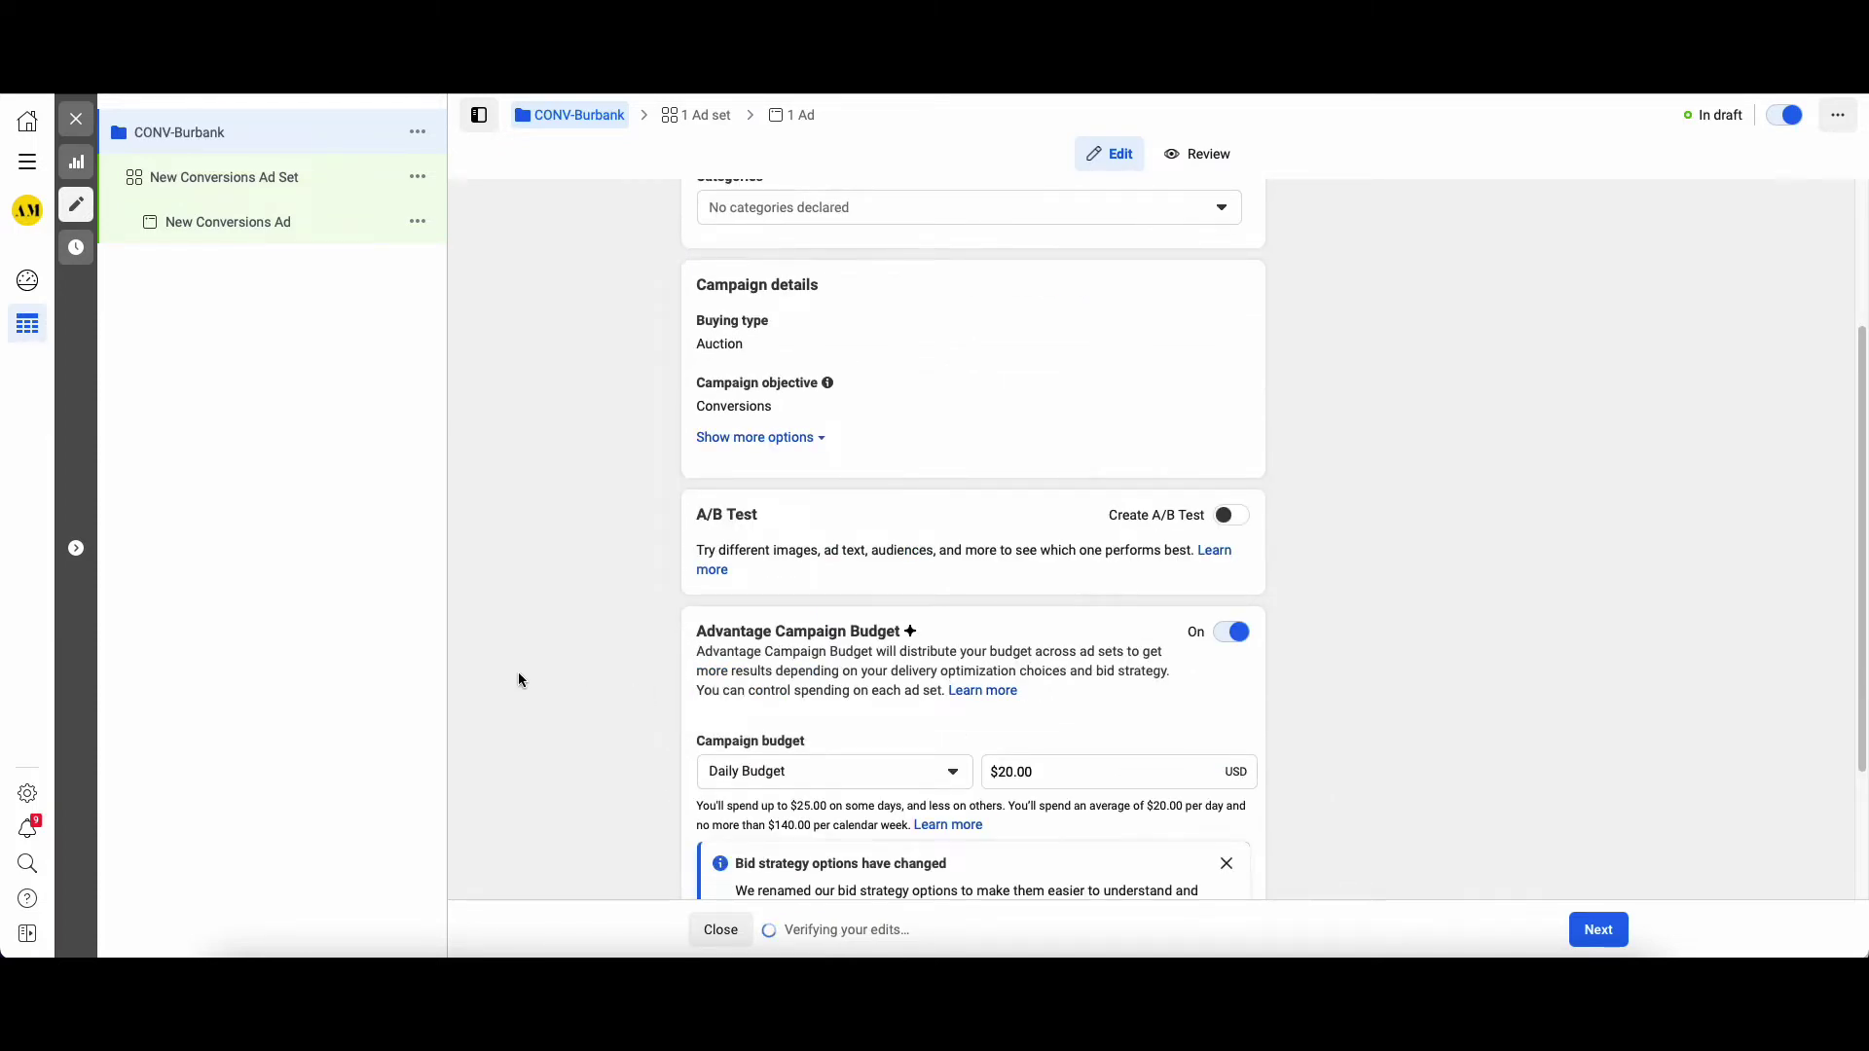
scroll(518, 673, "down", 1)
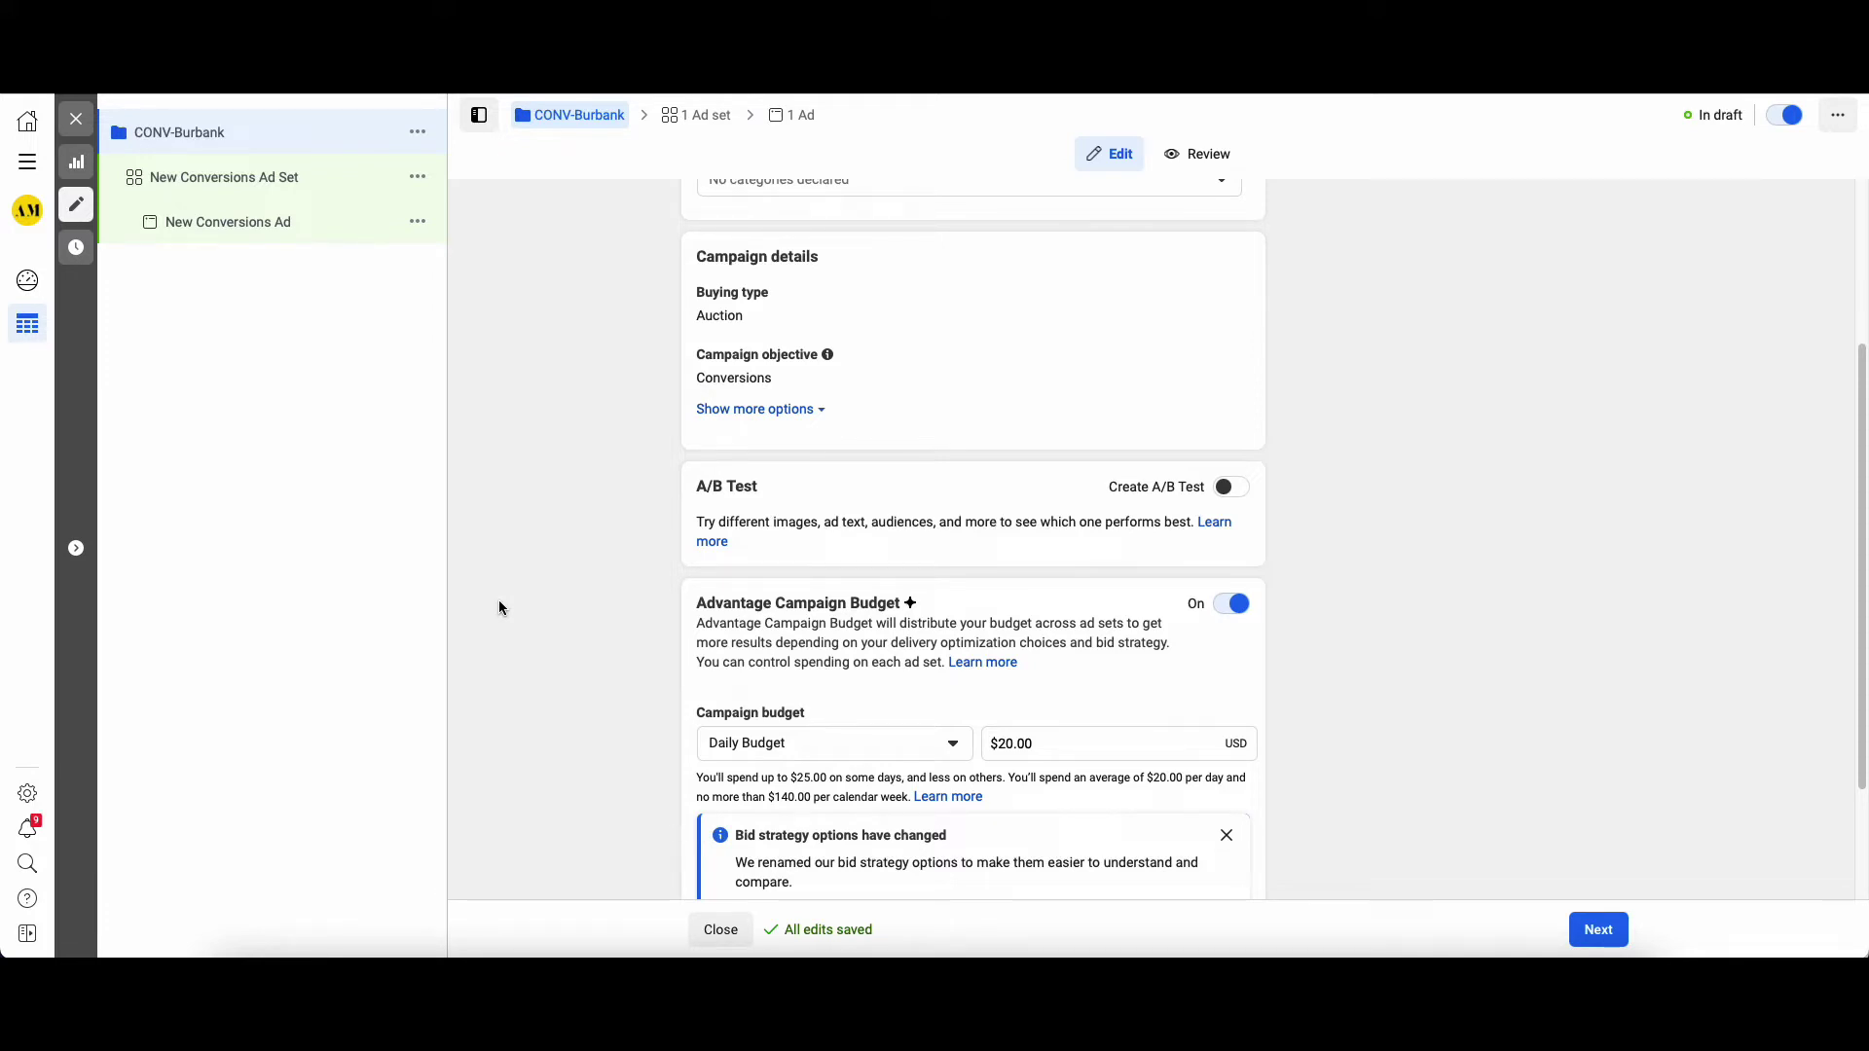
scroll(558, 522, "down", 2)
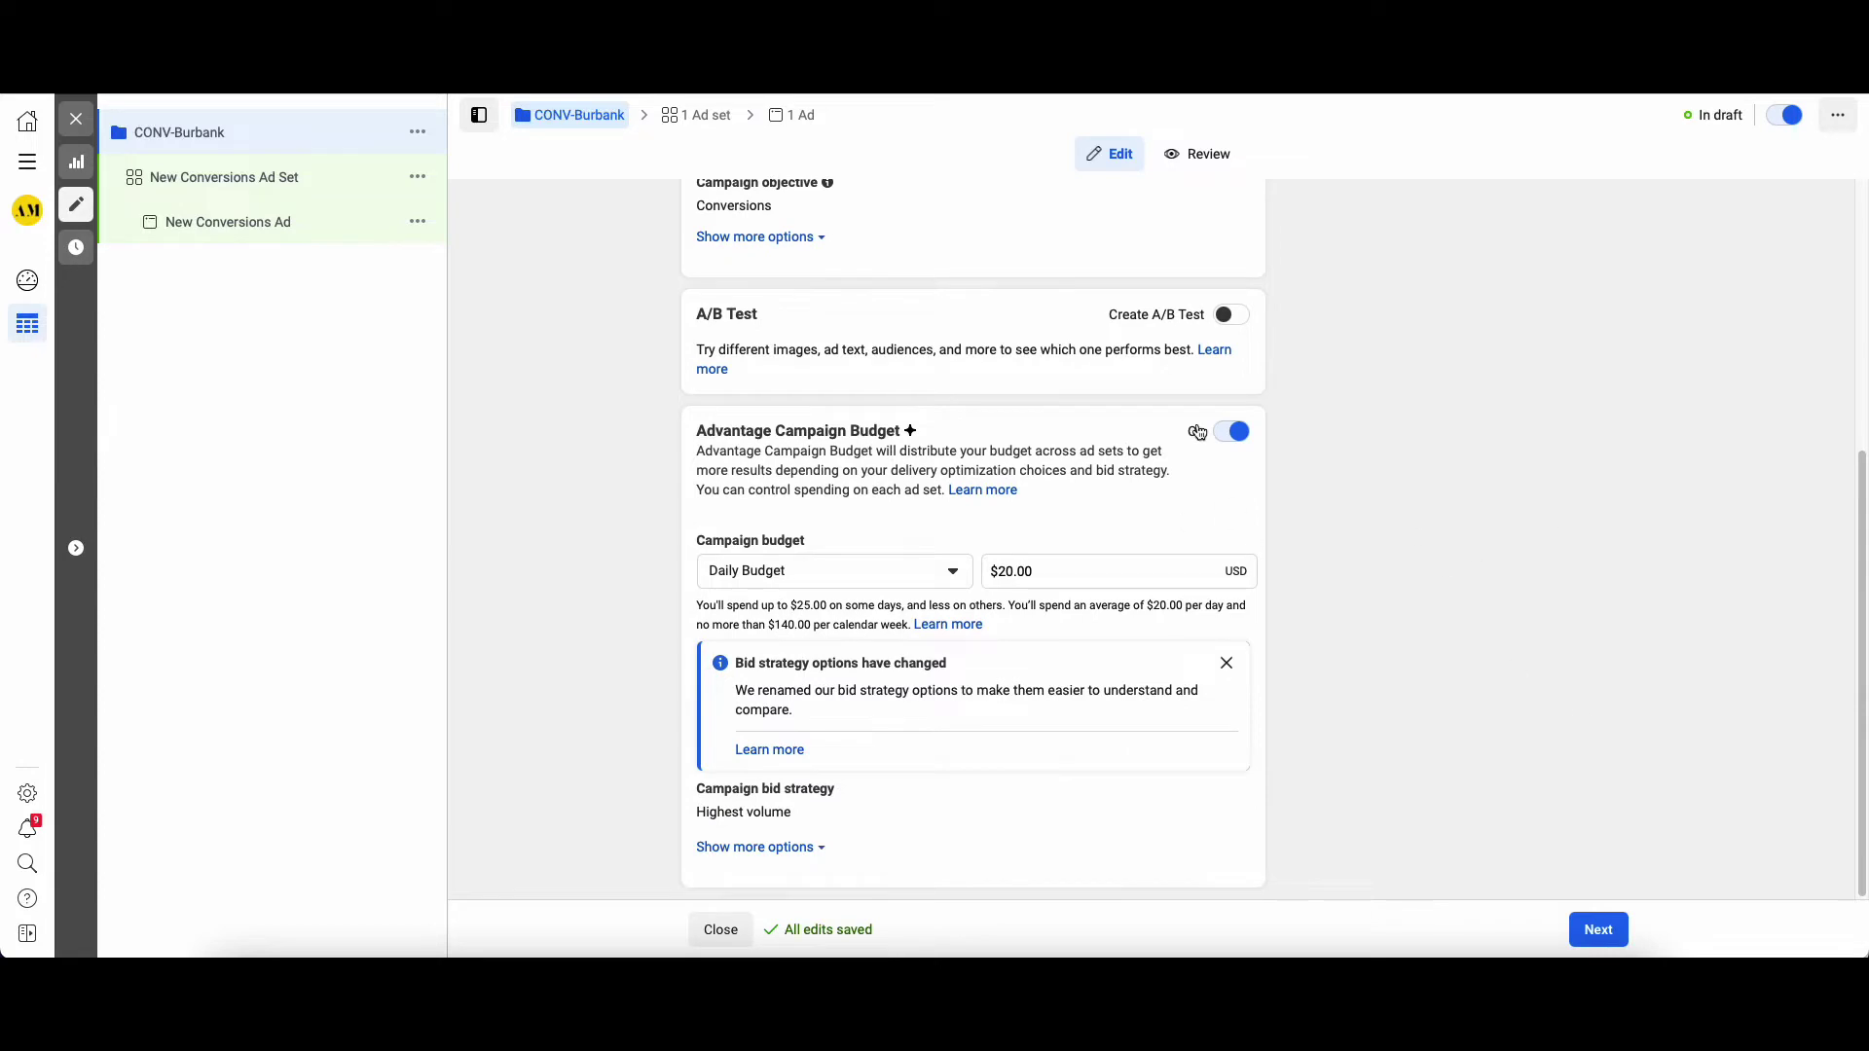
Rename the campaign's ad set as "Burbank - 18+"
left_click(263, 175)
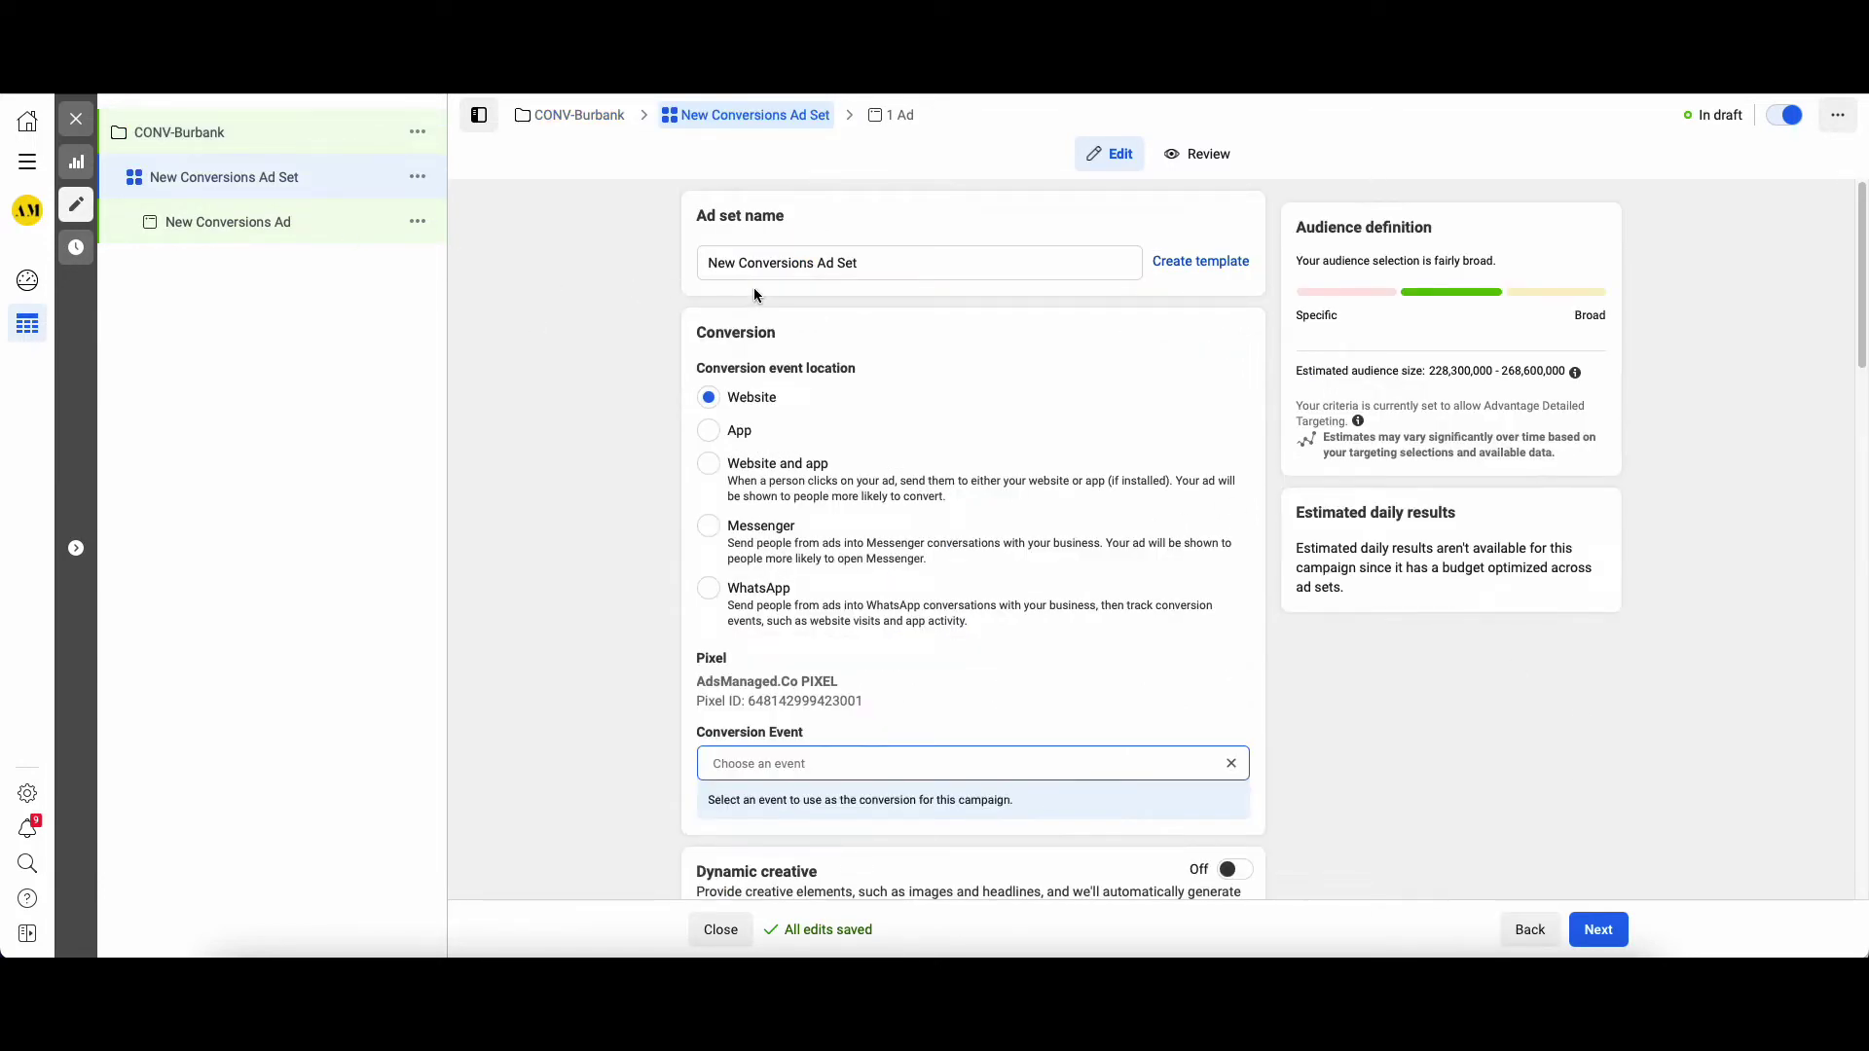
triple_click(792, 259)
type("Burbank ")
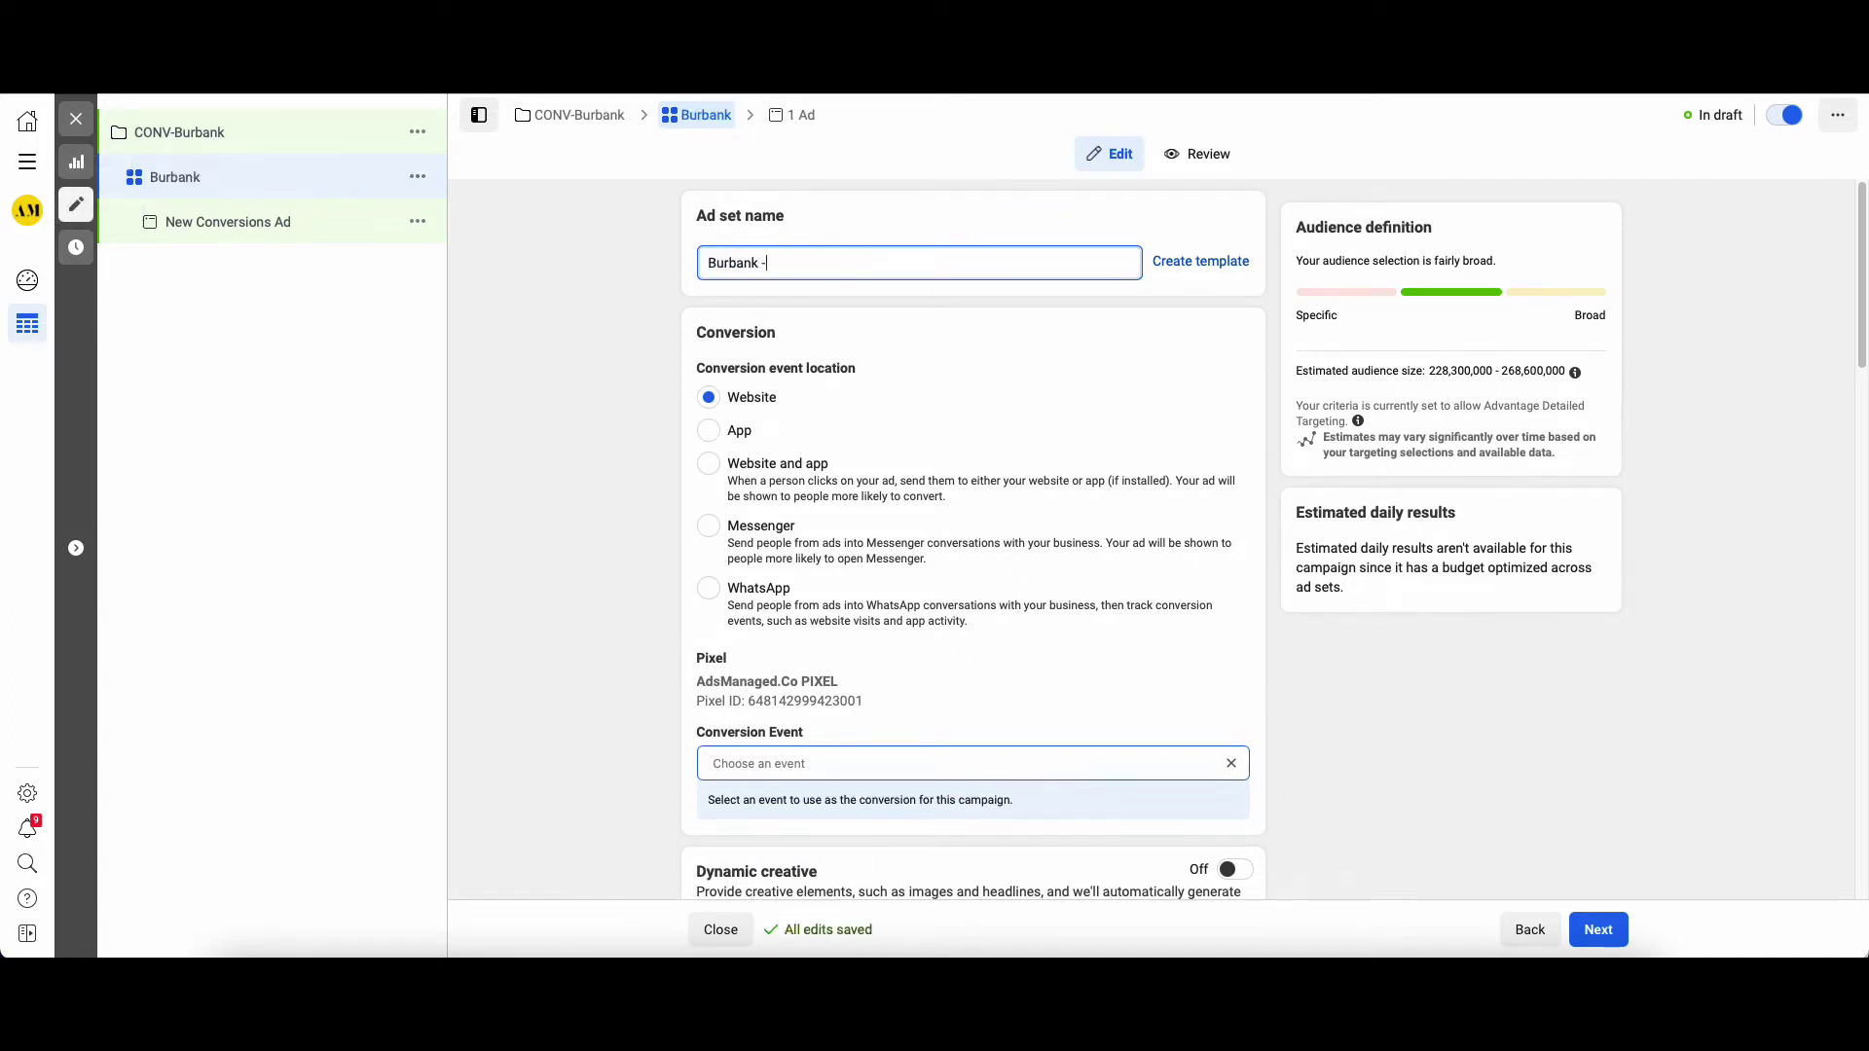
type("- 18+")
Look through the available conversion events and choose Contact as the ad set's conversion event
left_click(758, 762)
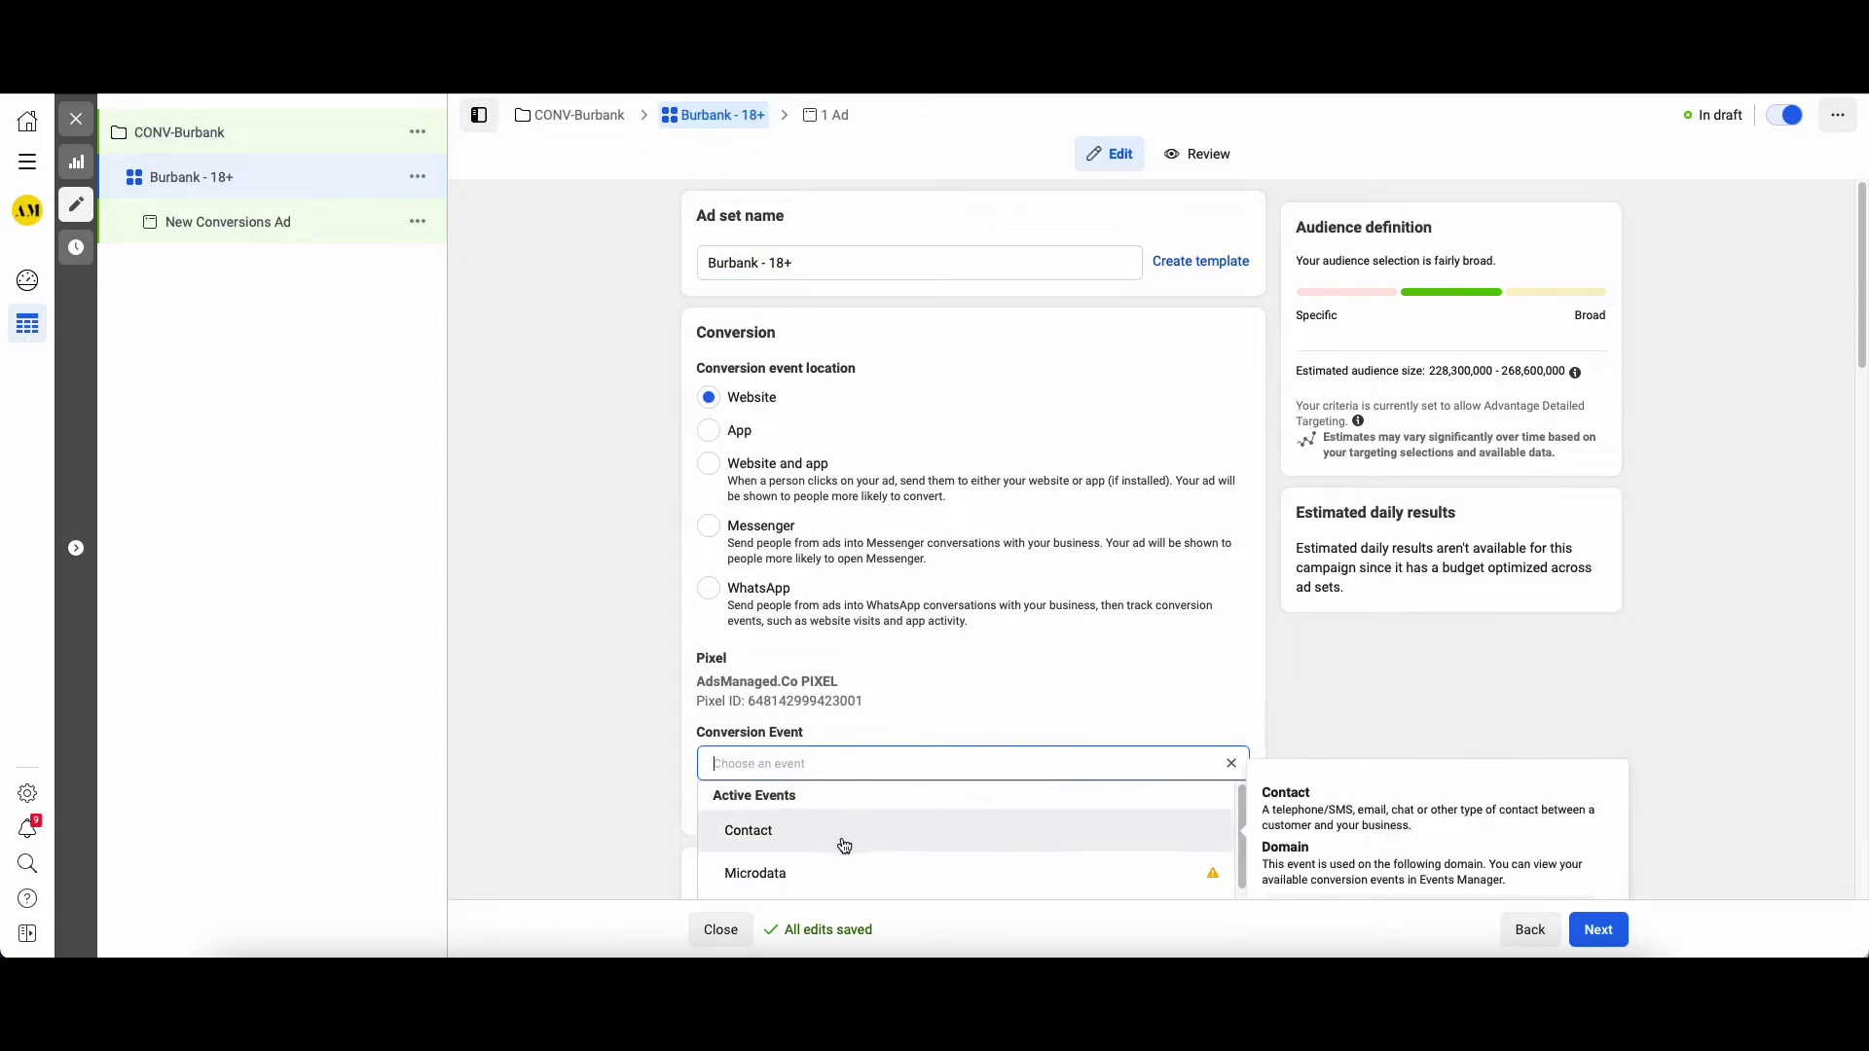
scroll(915, 822, "down", 5)
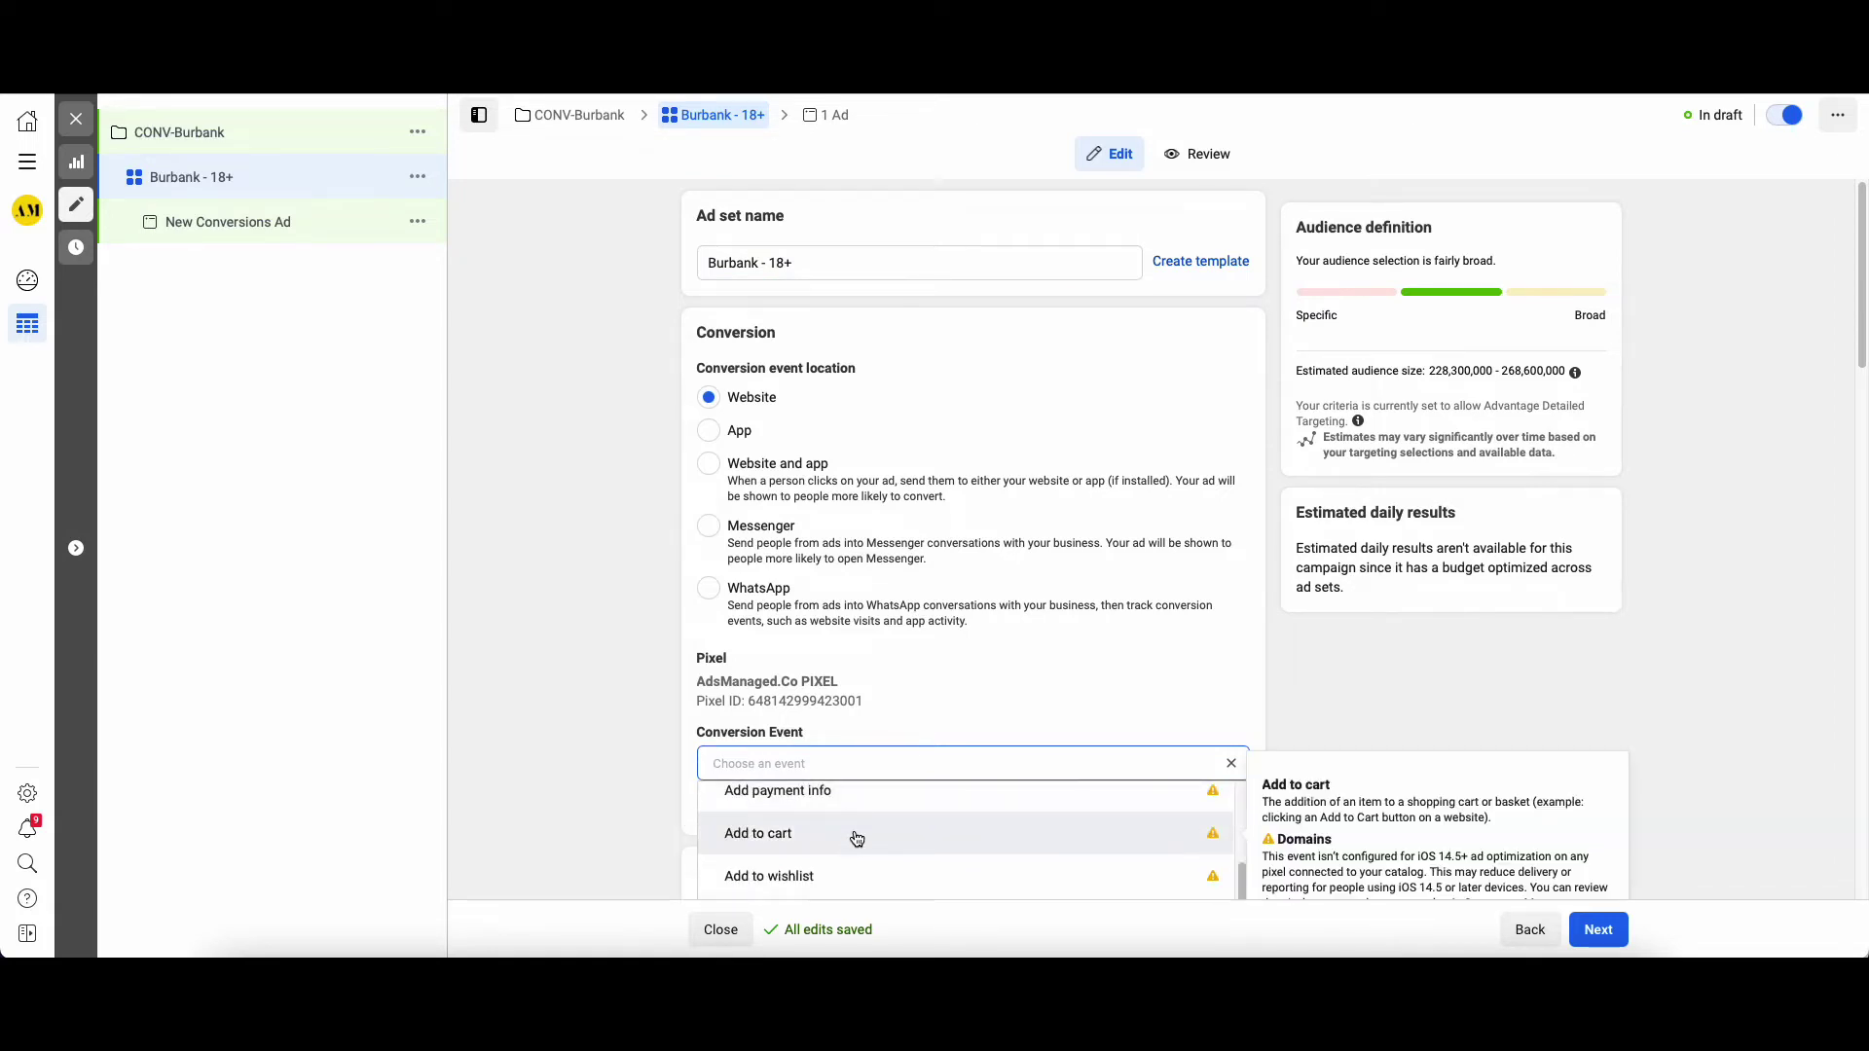
scroll(910, 849, "down", 1)
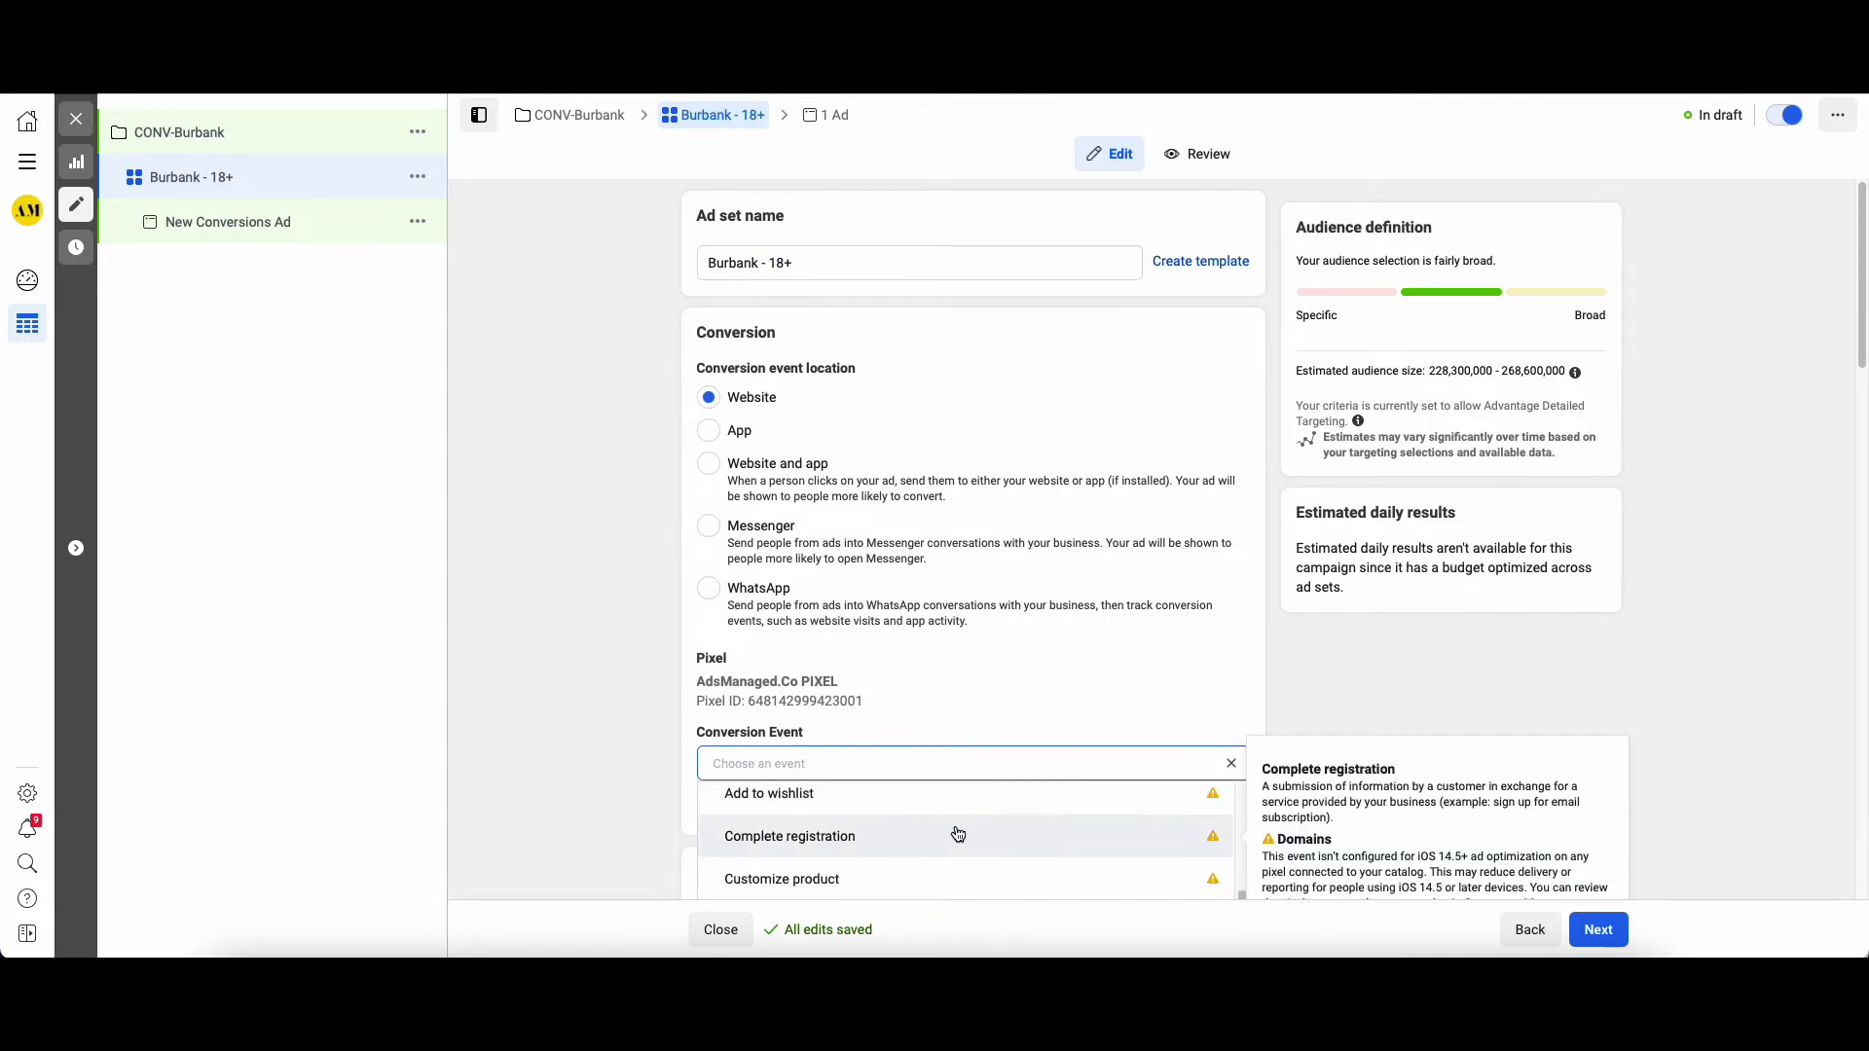
scroll(954, 834, "down", 2)
scroll(875, 847, "up", 8)
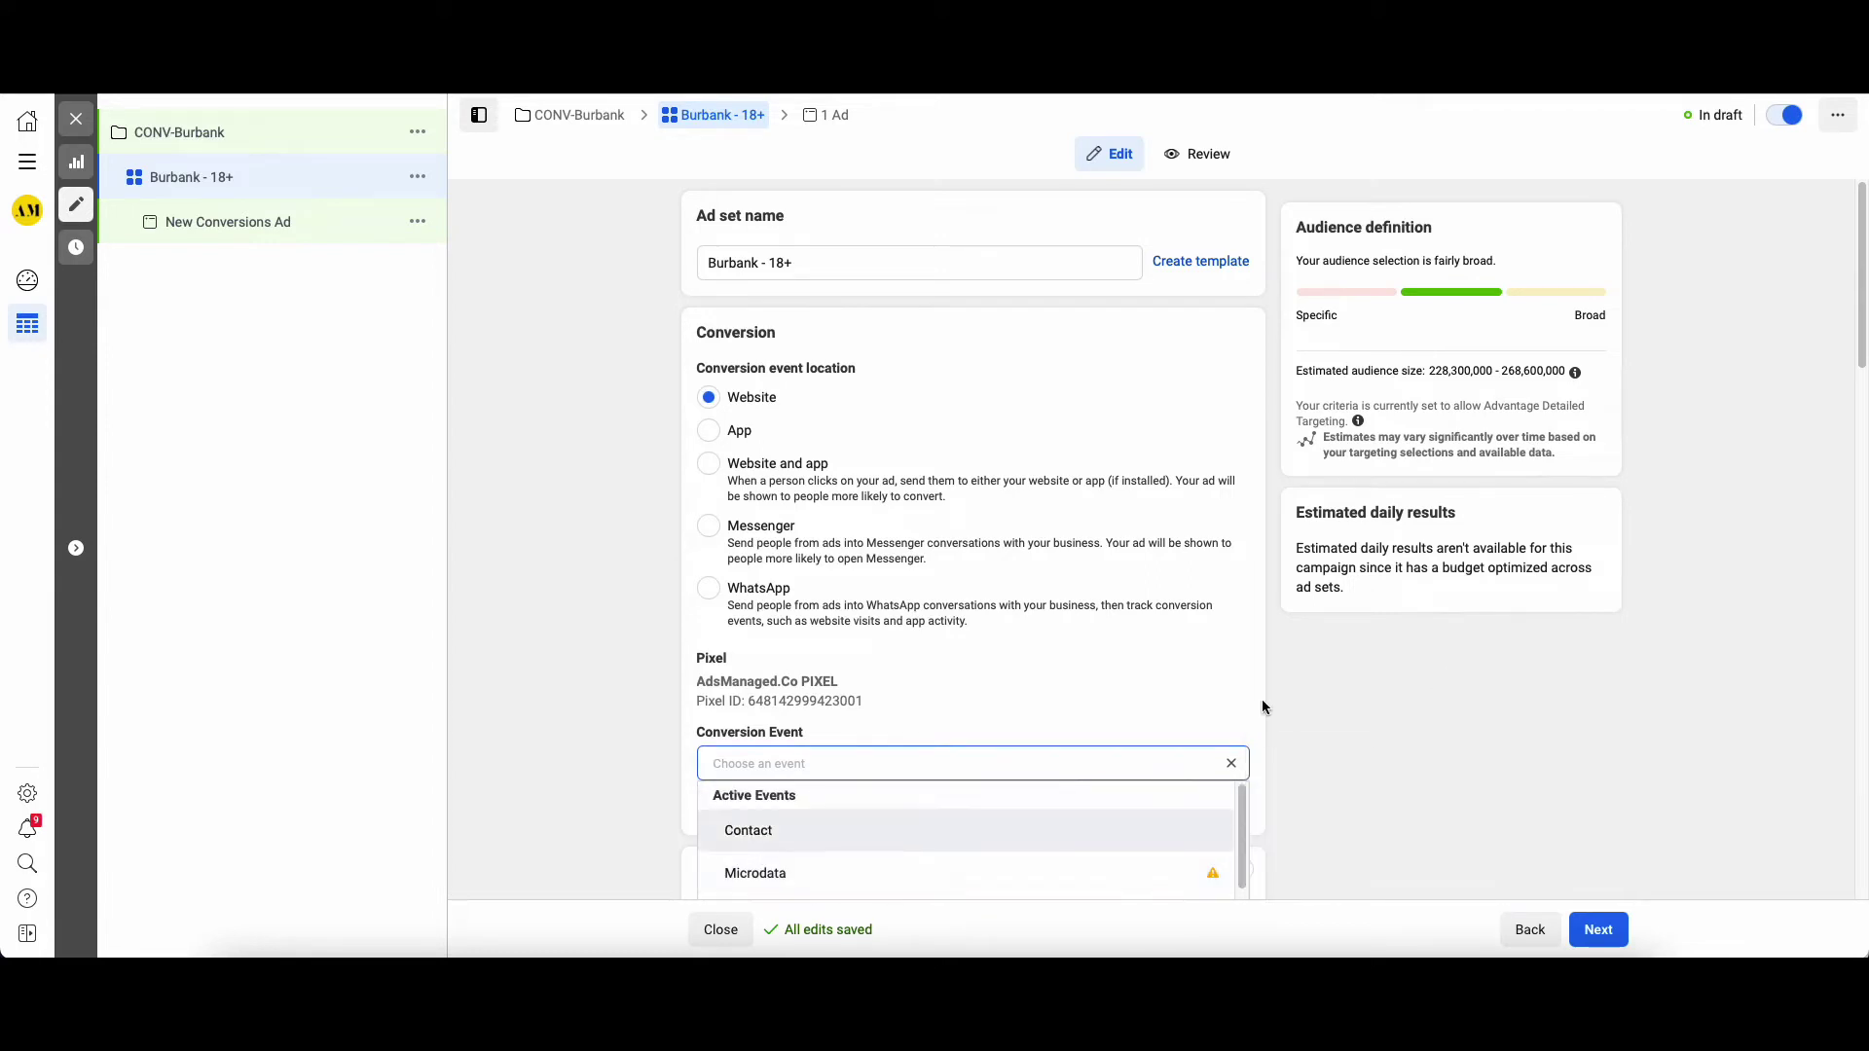
left_click(830, 847)
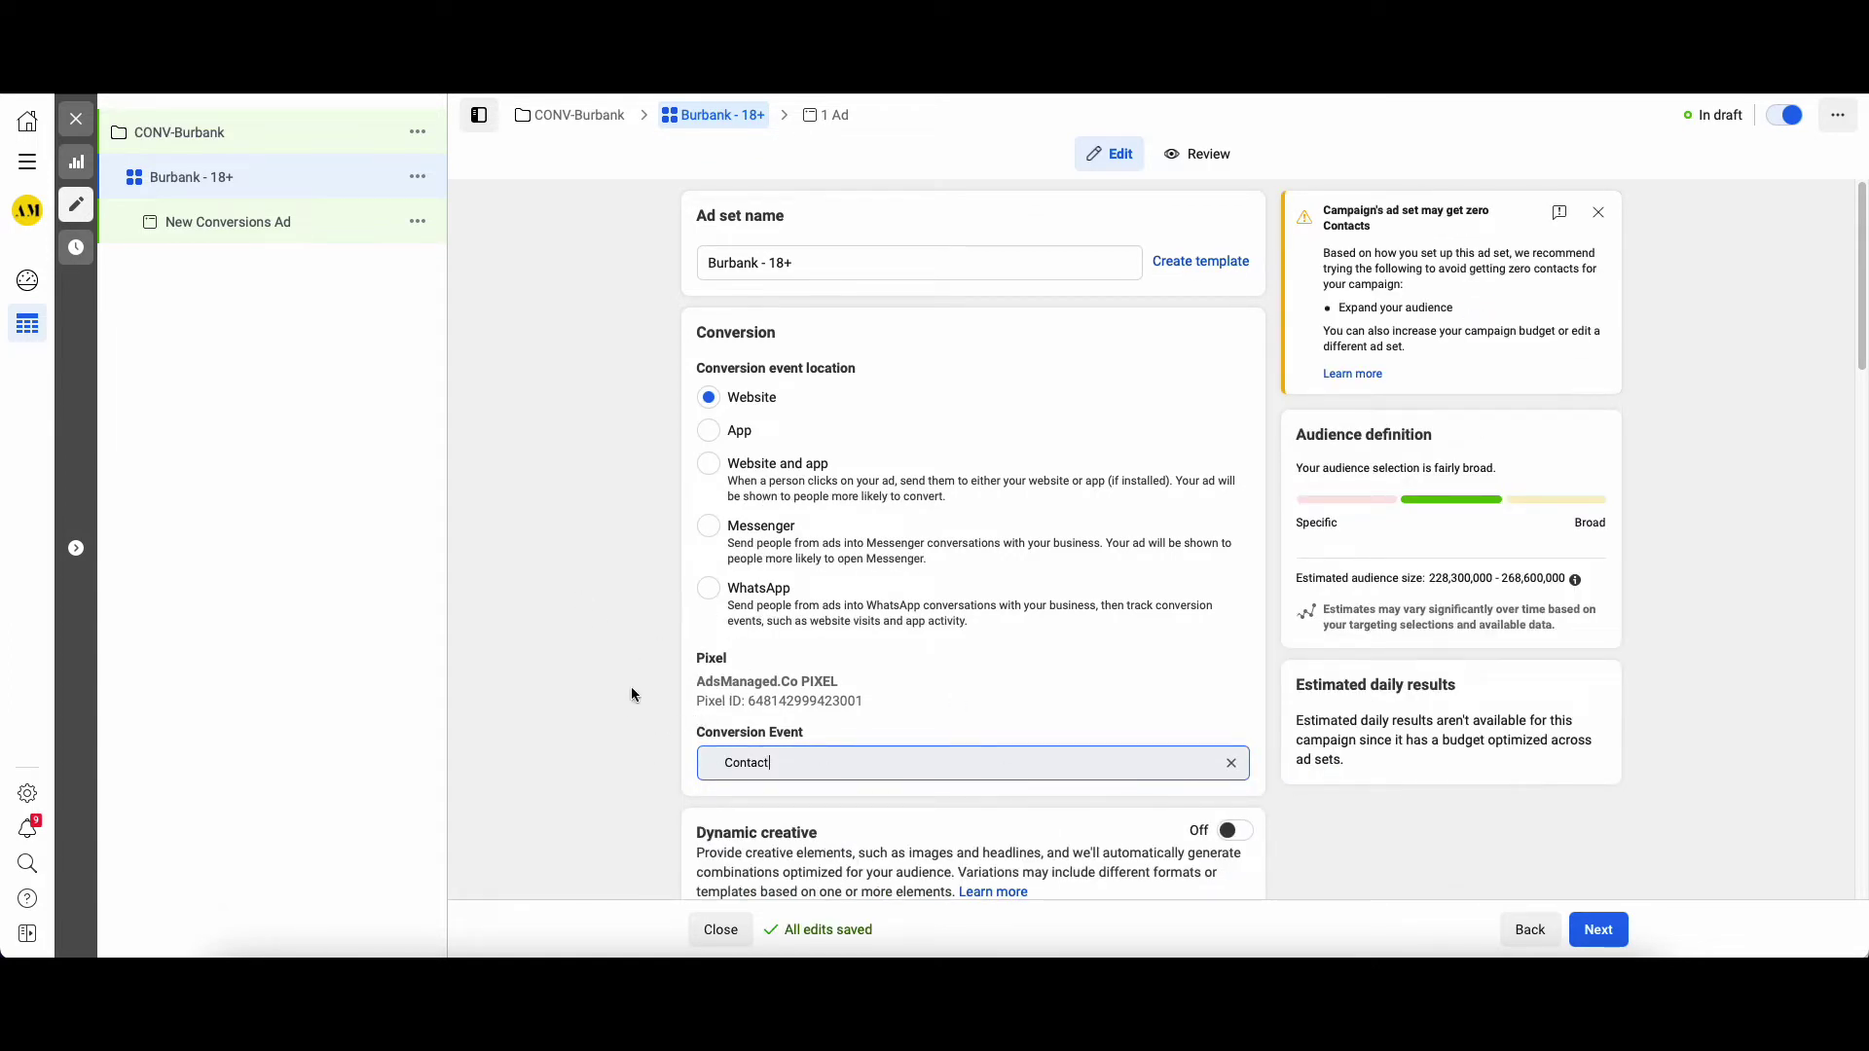
Review the ad set's dynamic creative, schedule and audience sections, including the list of existing custom audiences
scroll(584, 627, "down", 3)
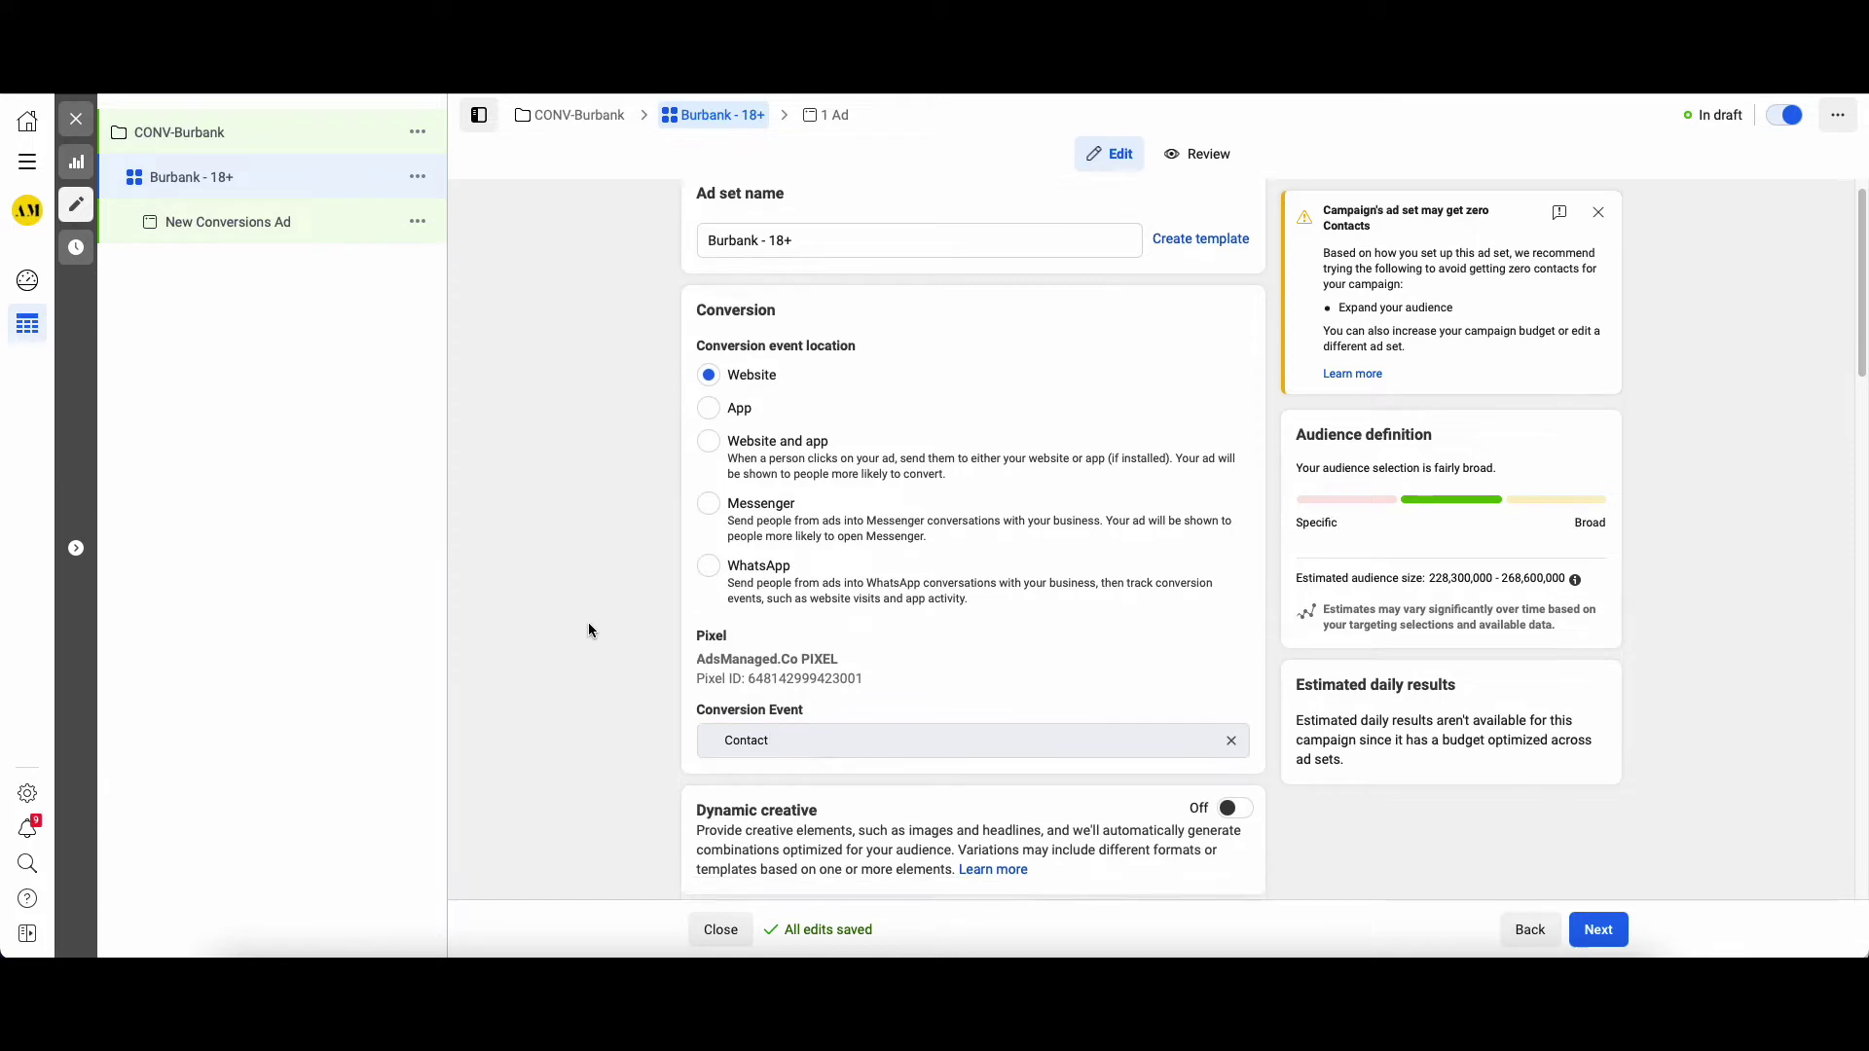
scroll(590, 602, "down", 2)
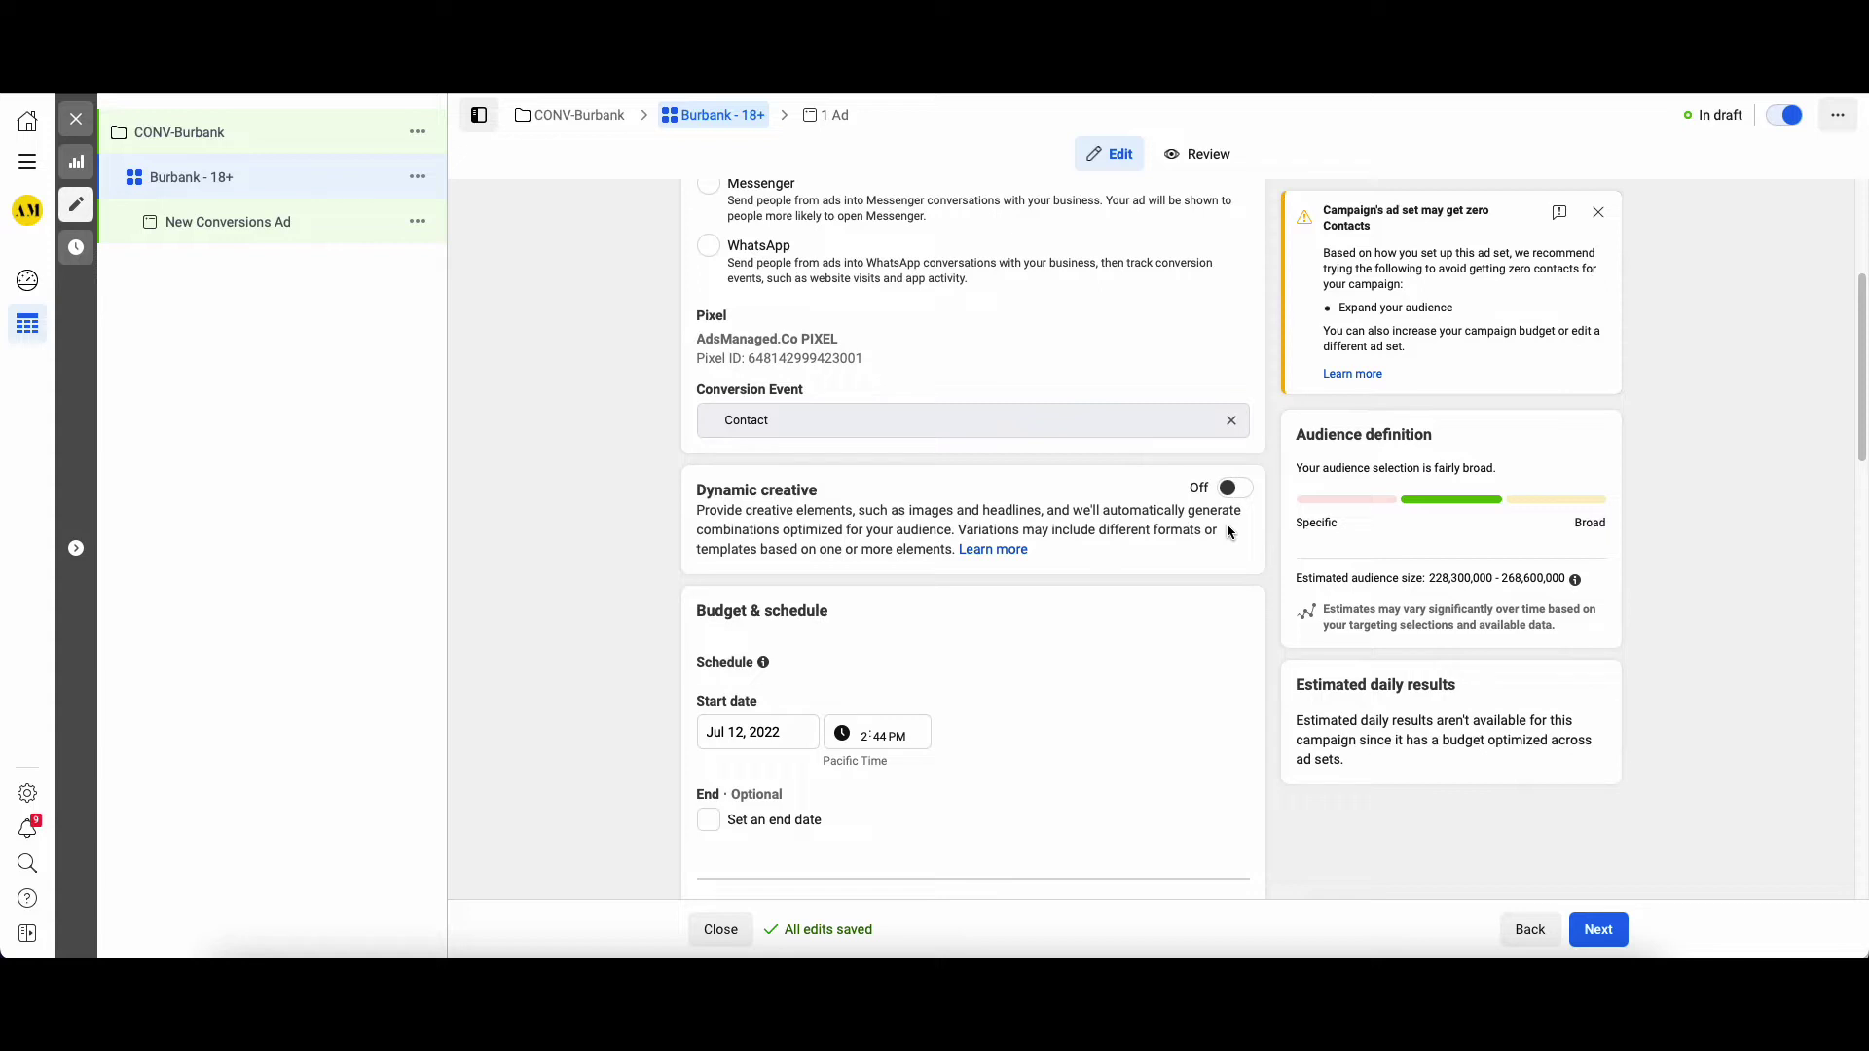
scroll(1086, 538, "down", 2)
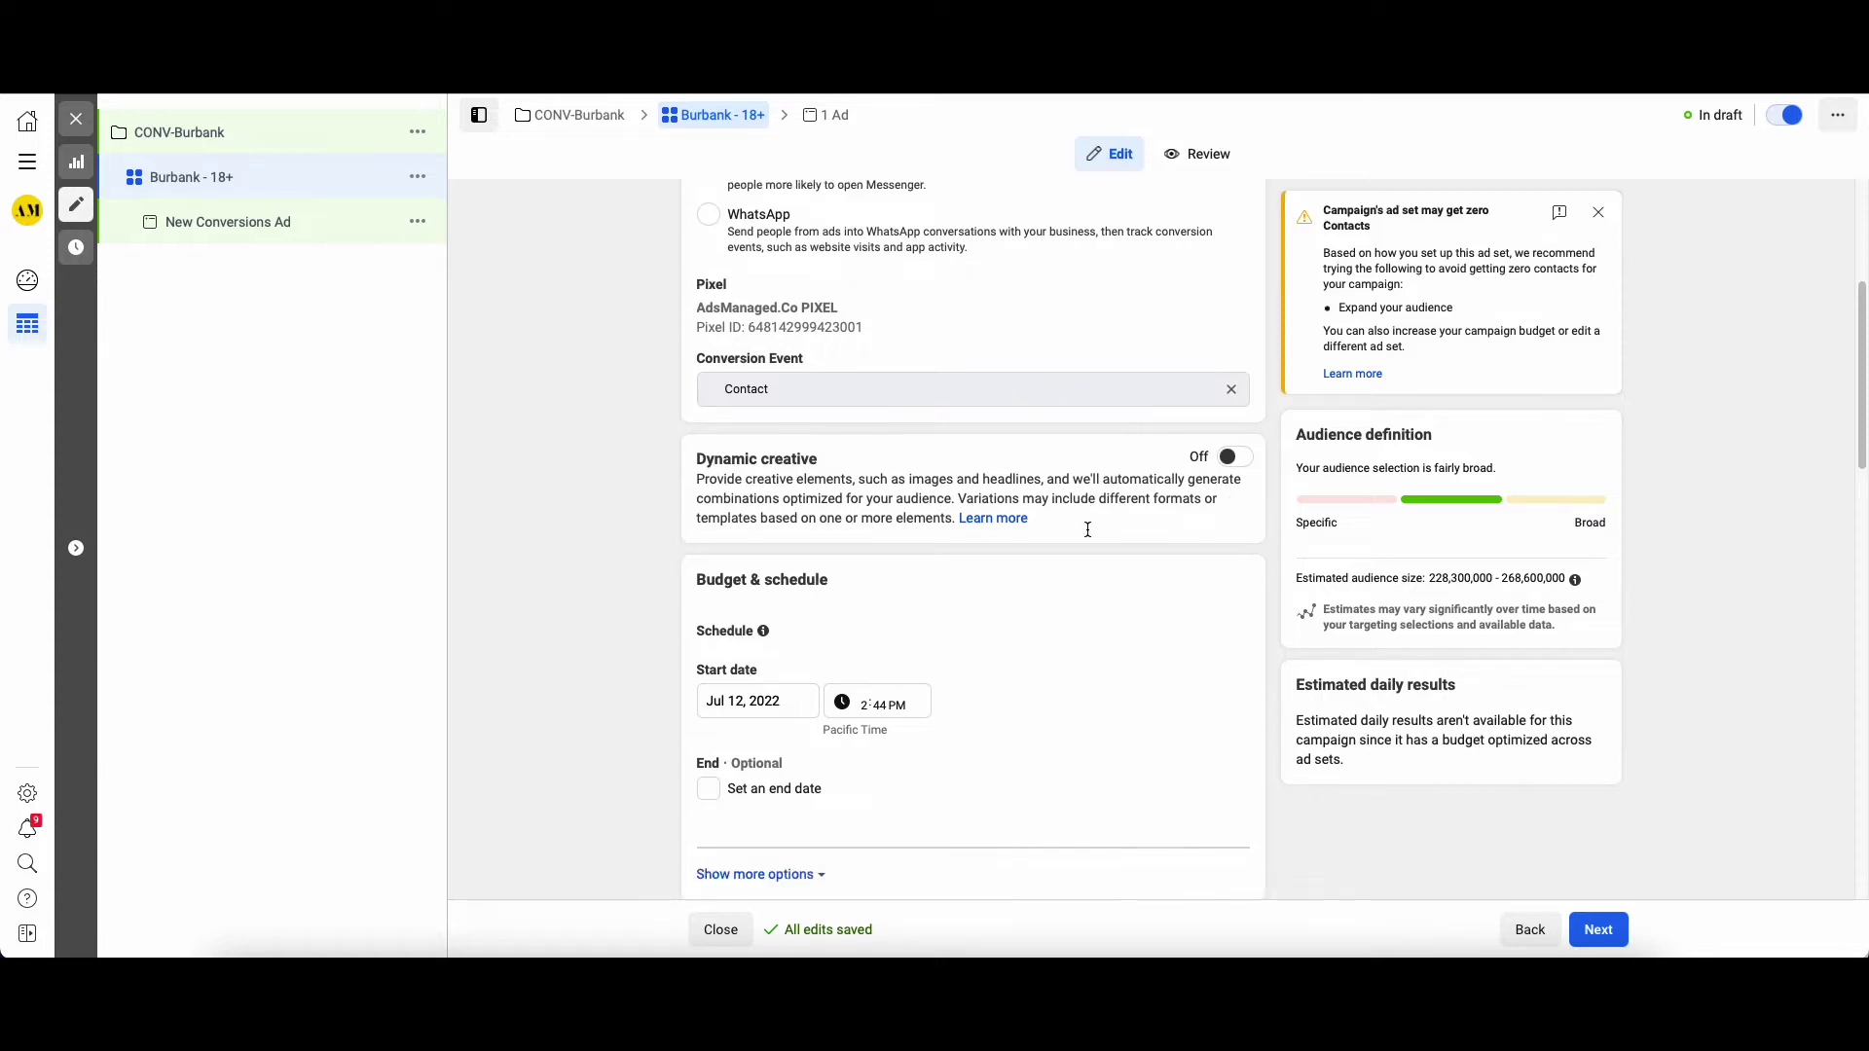
scroll(1086, 538, "down", 5)
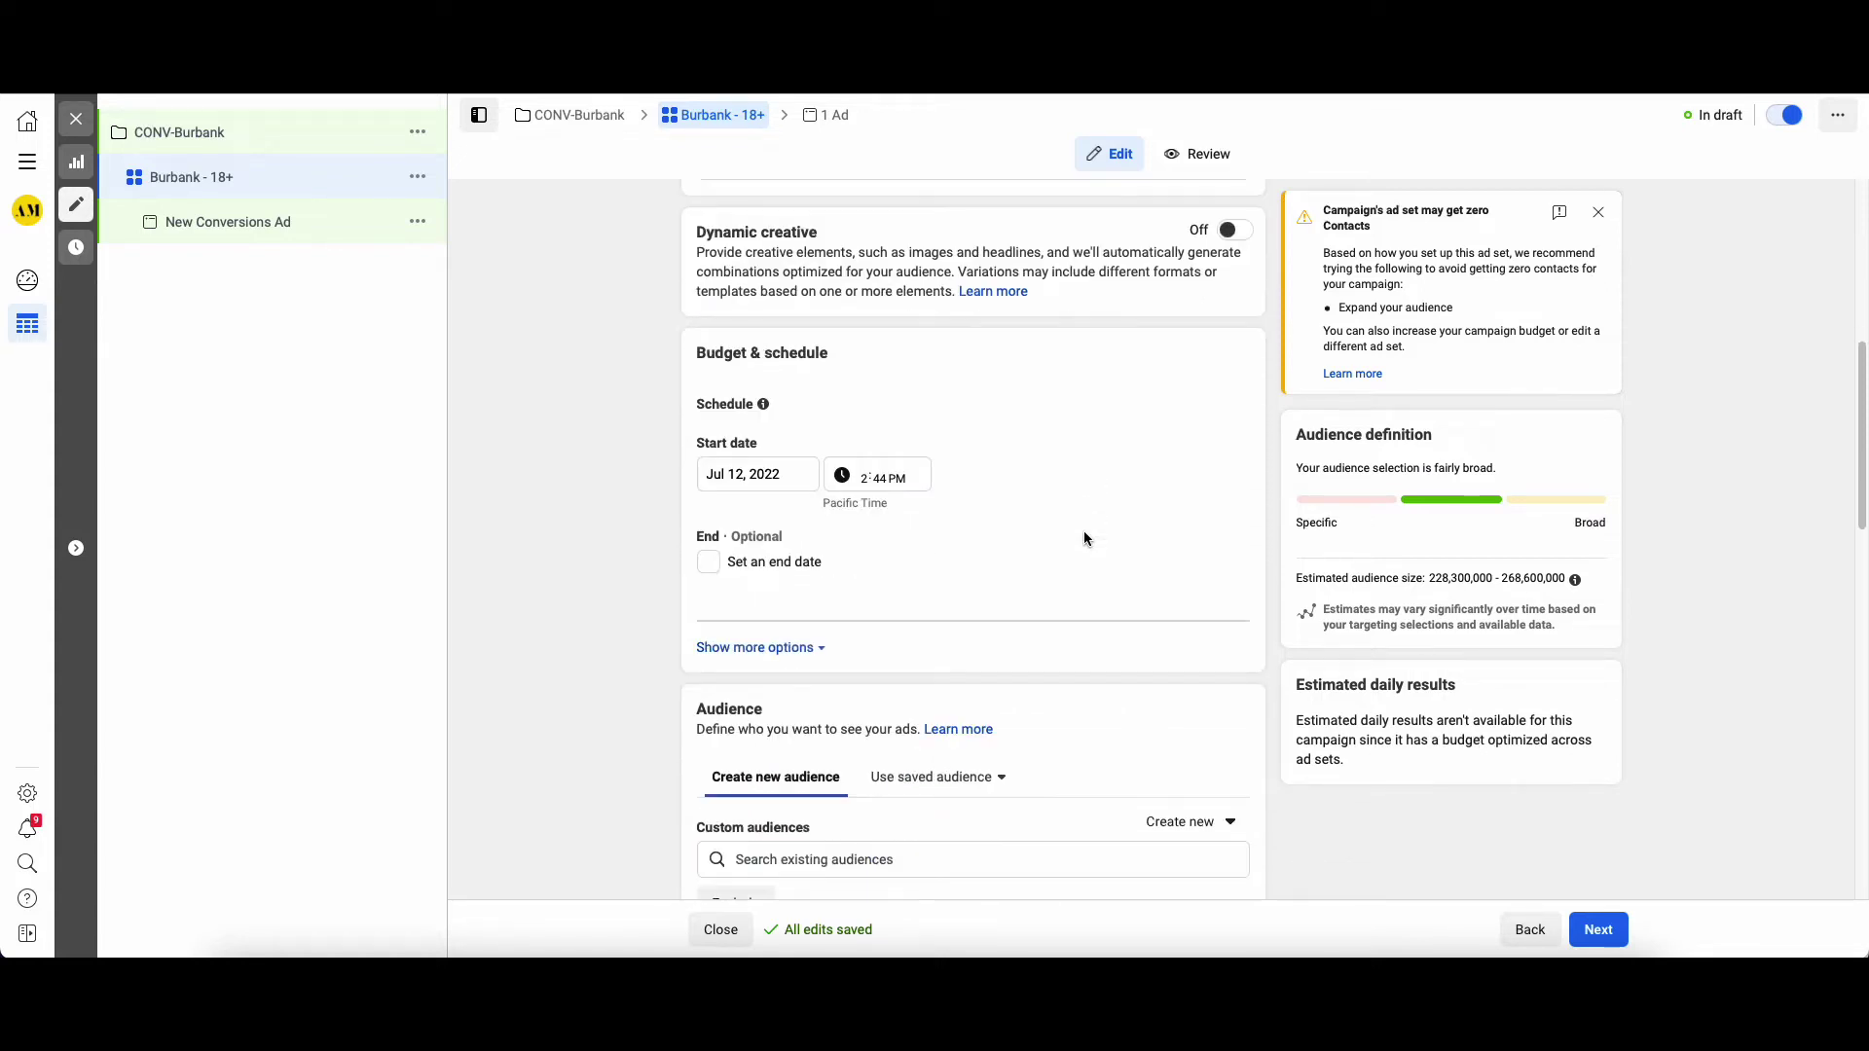
scroll(1125, 428, "down", 2)
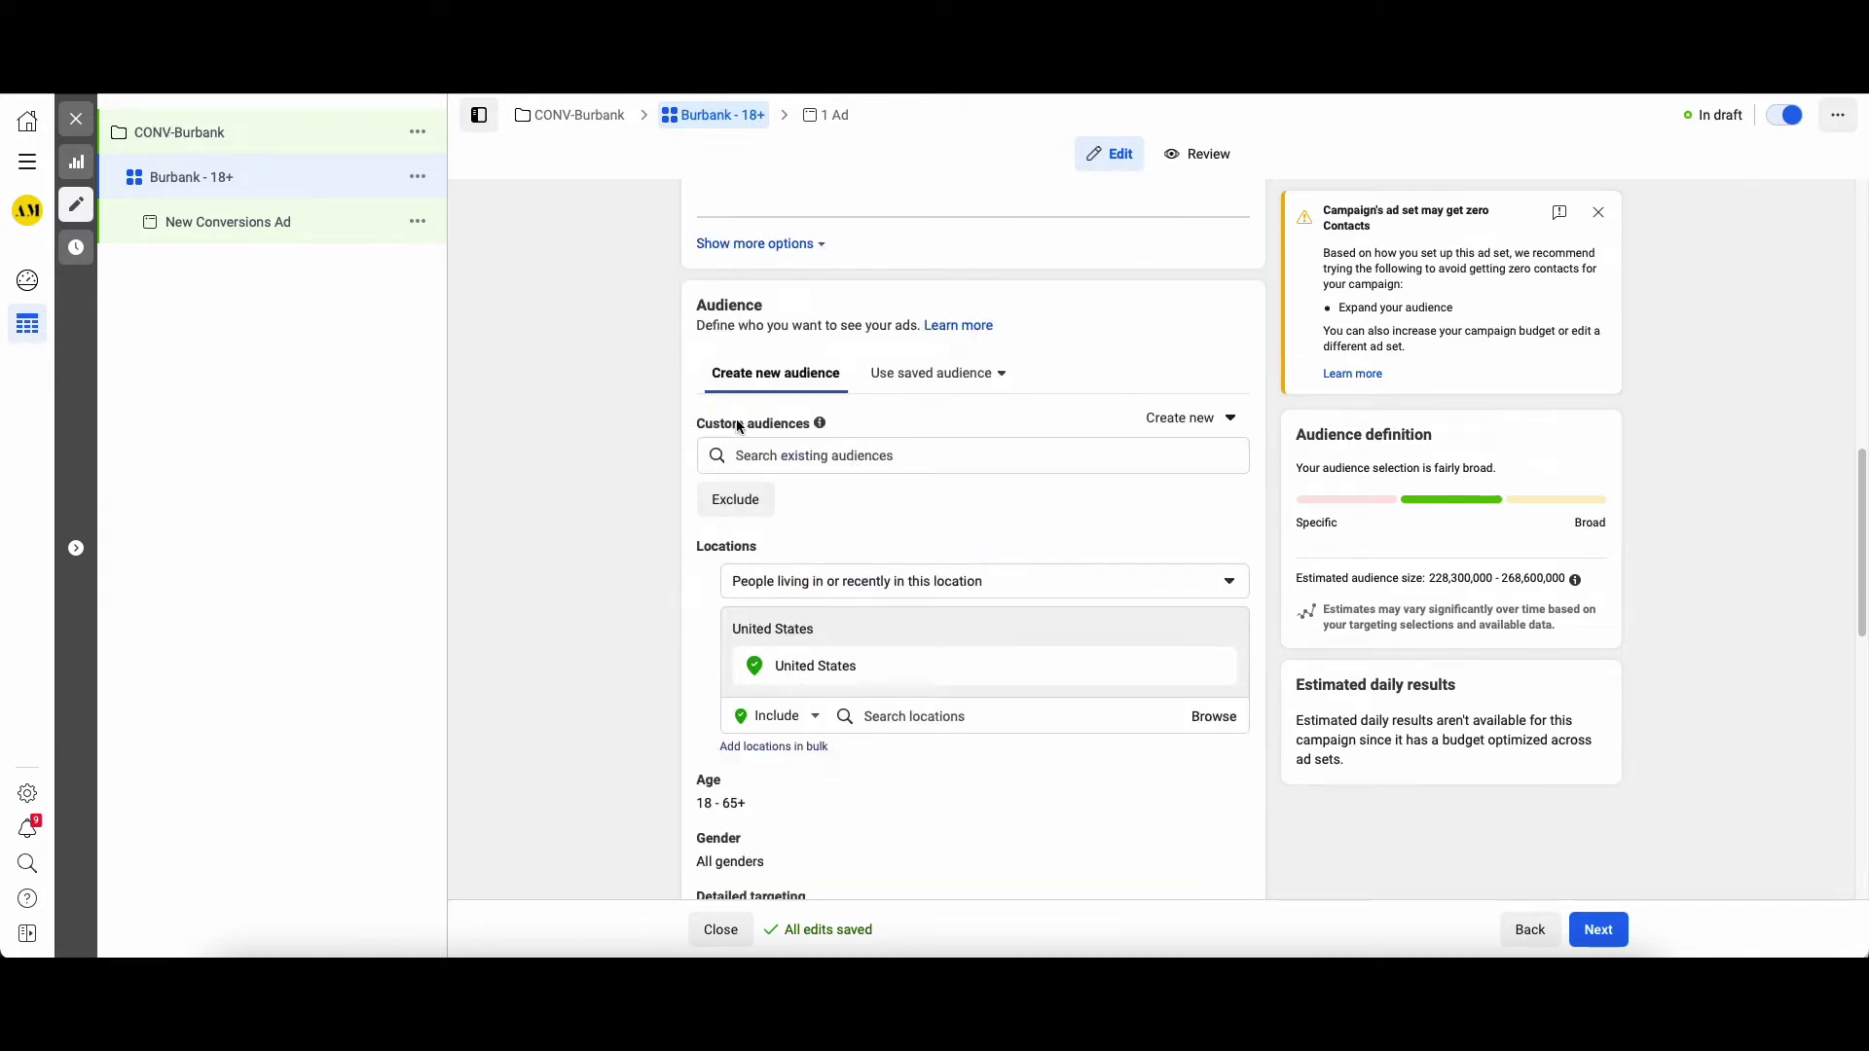
left_click(795, 457)
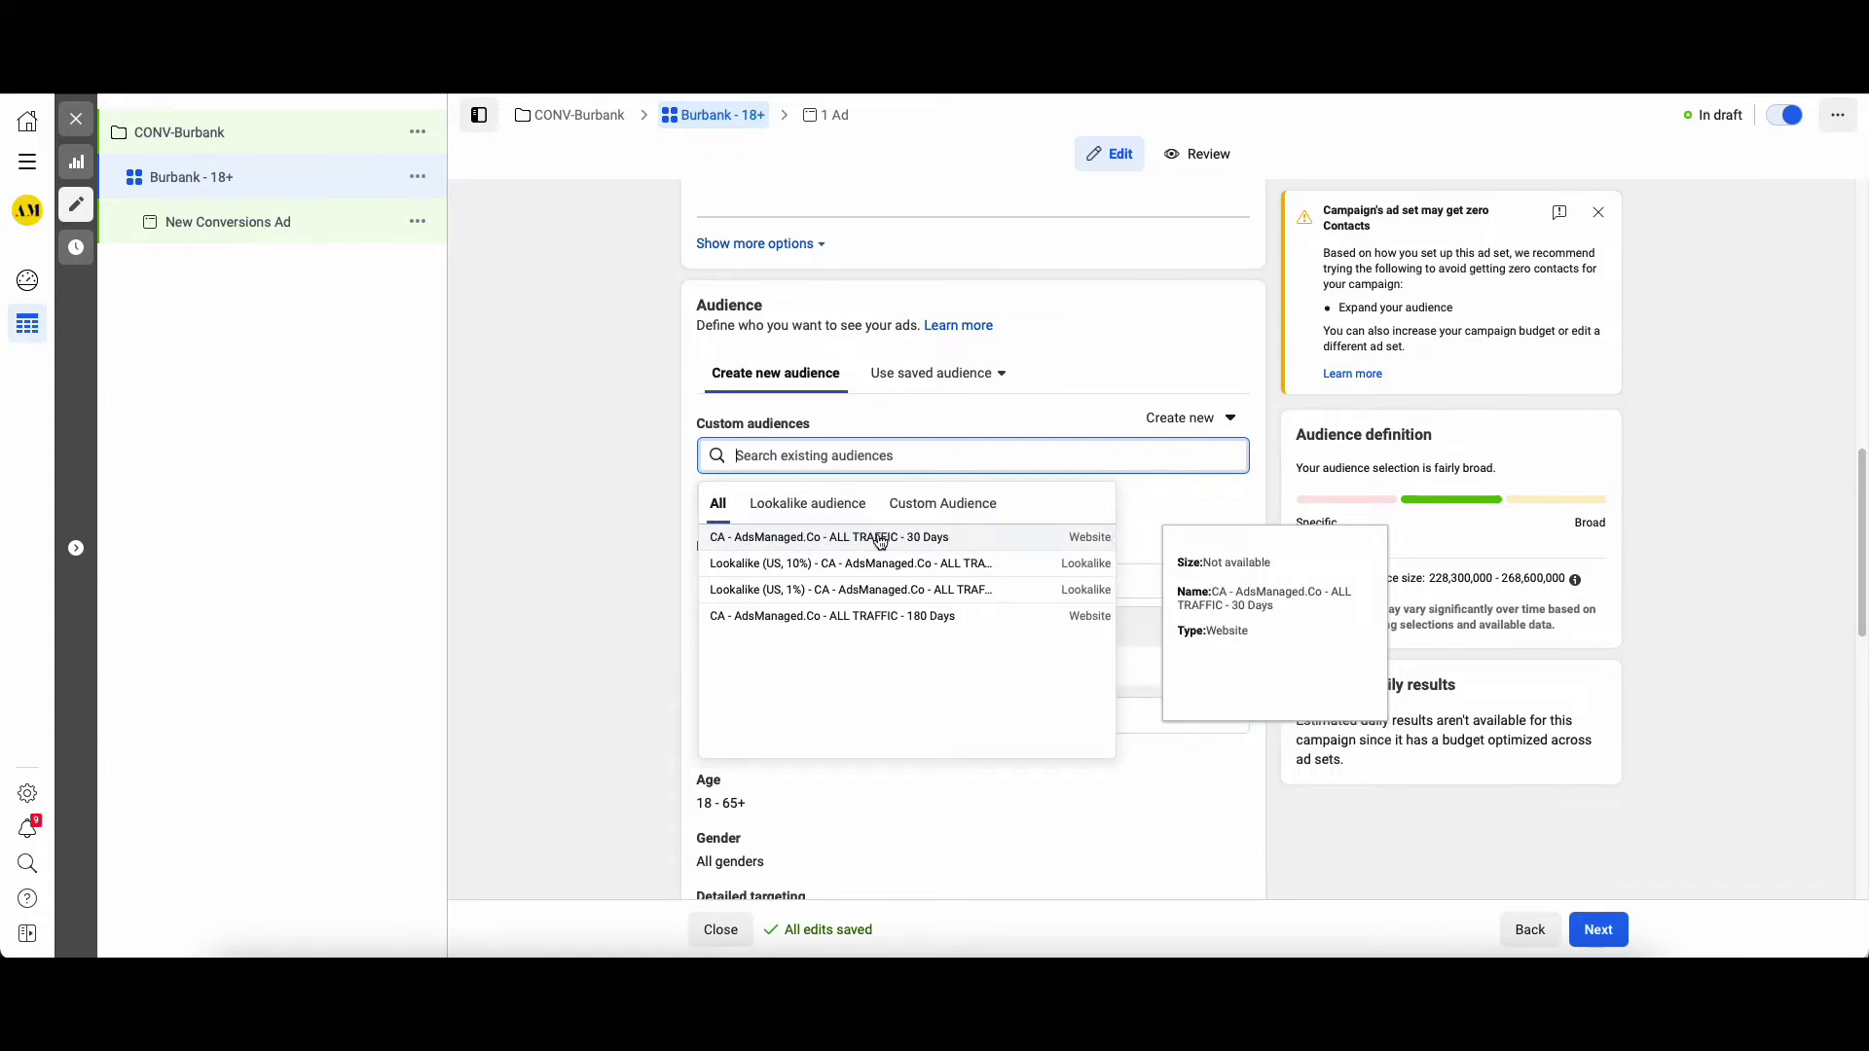
left_click(585, 537)
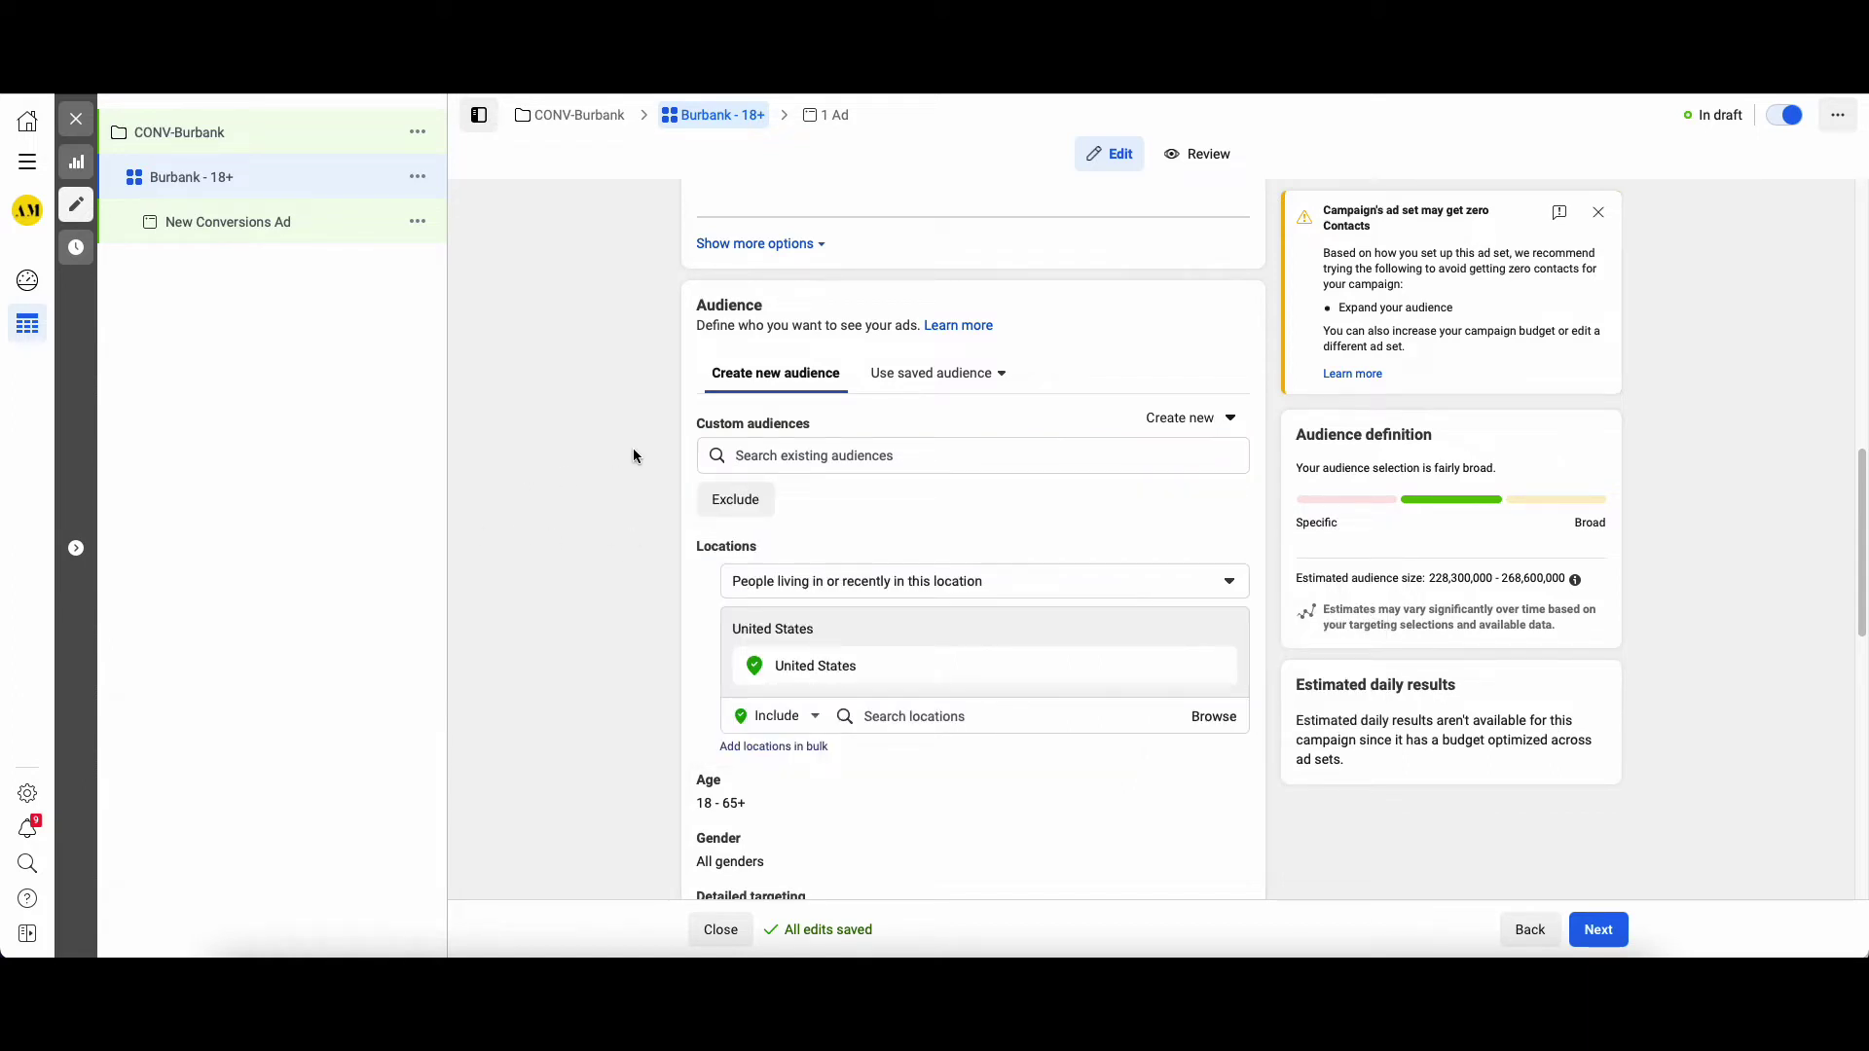
Remove United States from the audience locations and set the location targeting to People living in this location
scroll(577, 513, "down", 1)
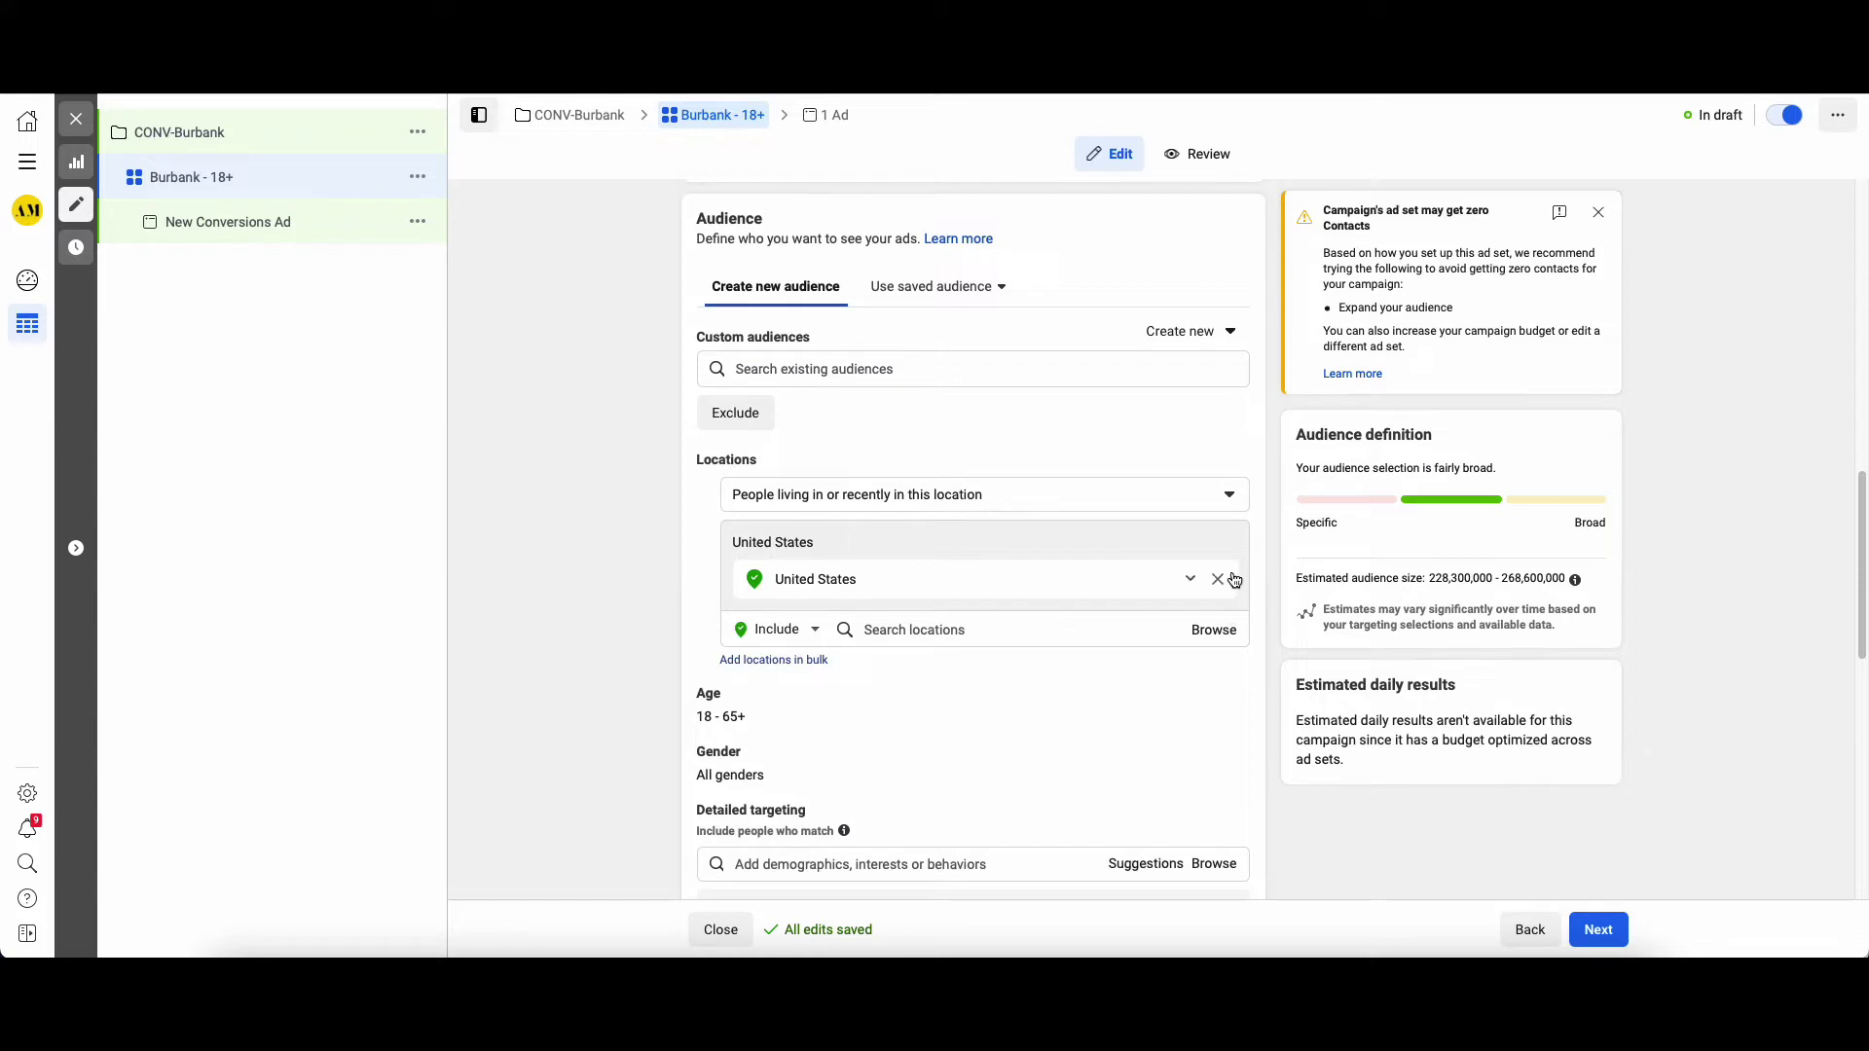
left_click(1222, 582)
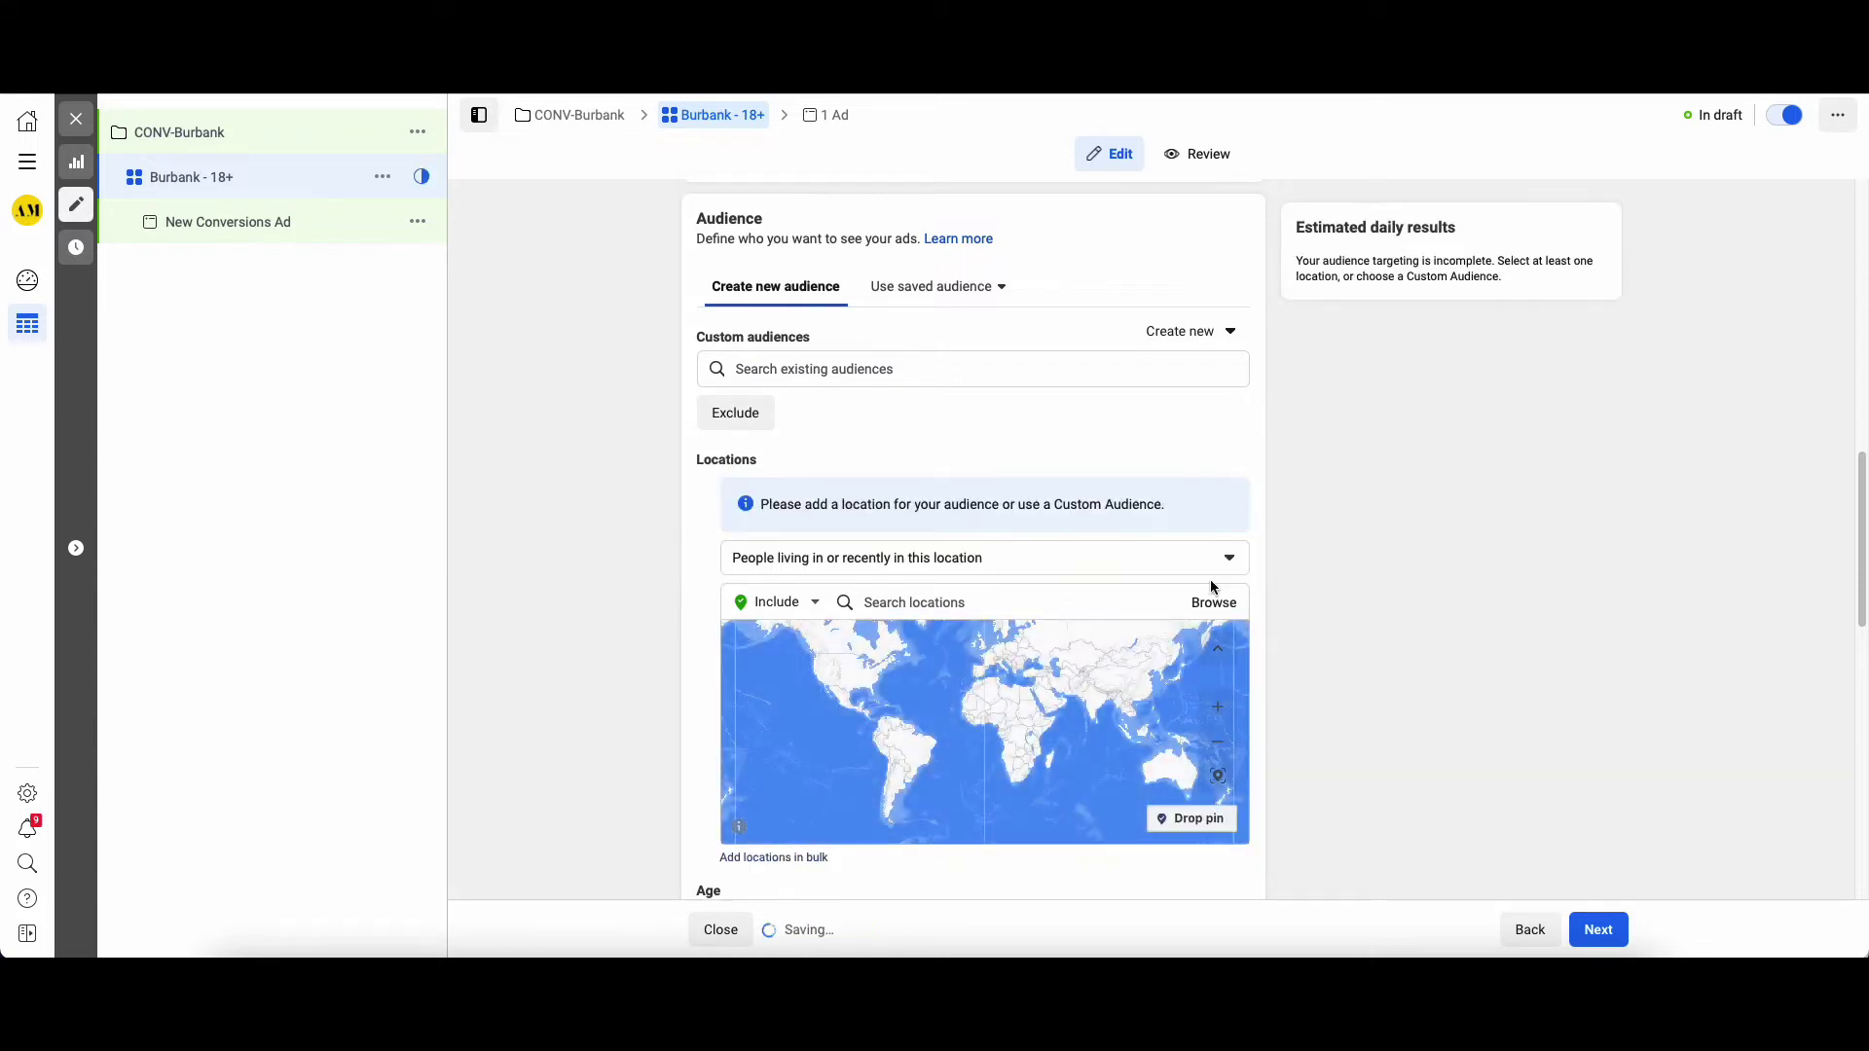
left_click(995, 560)
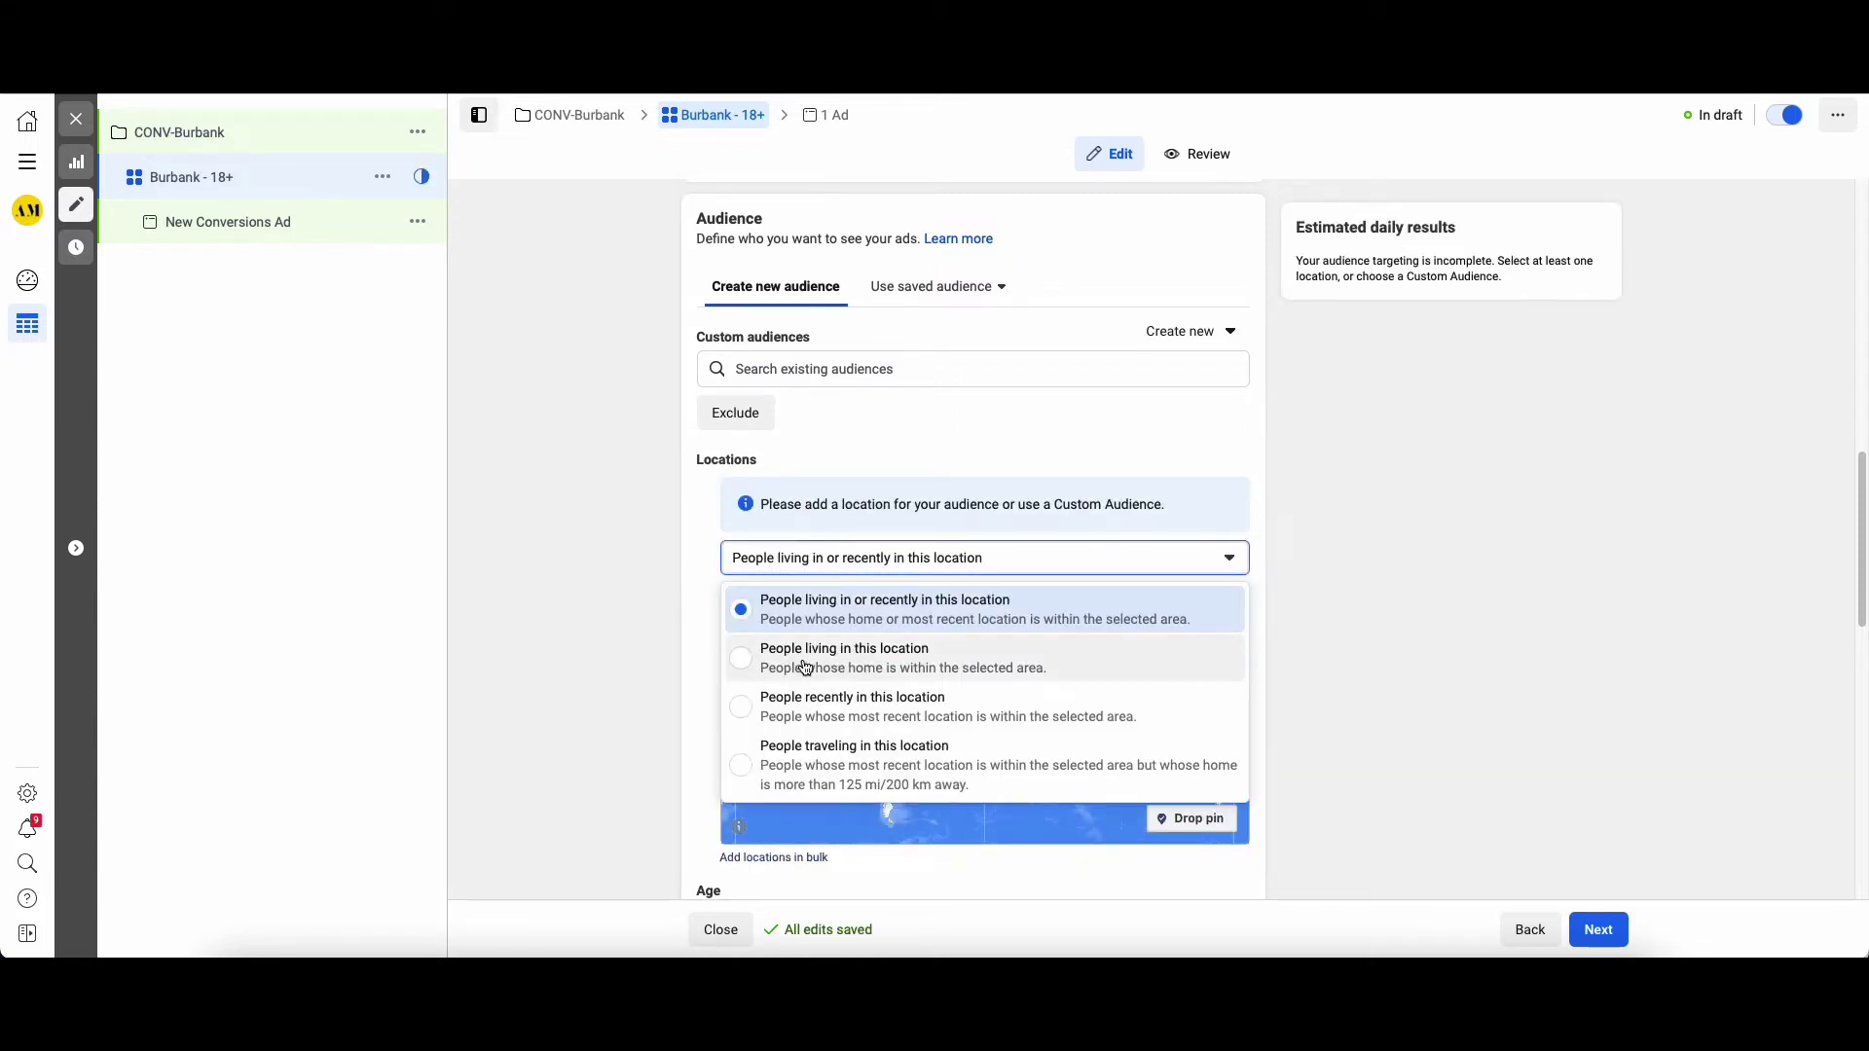
left_click(679, 589)
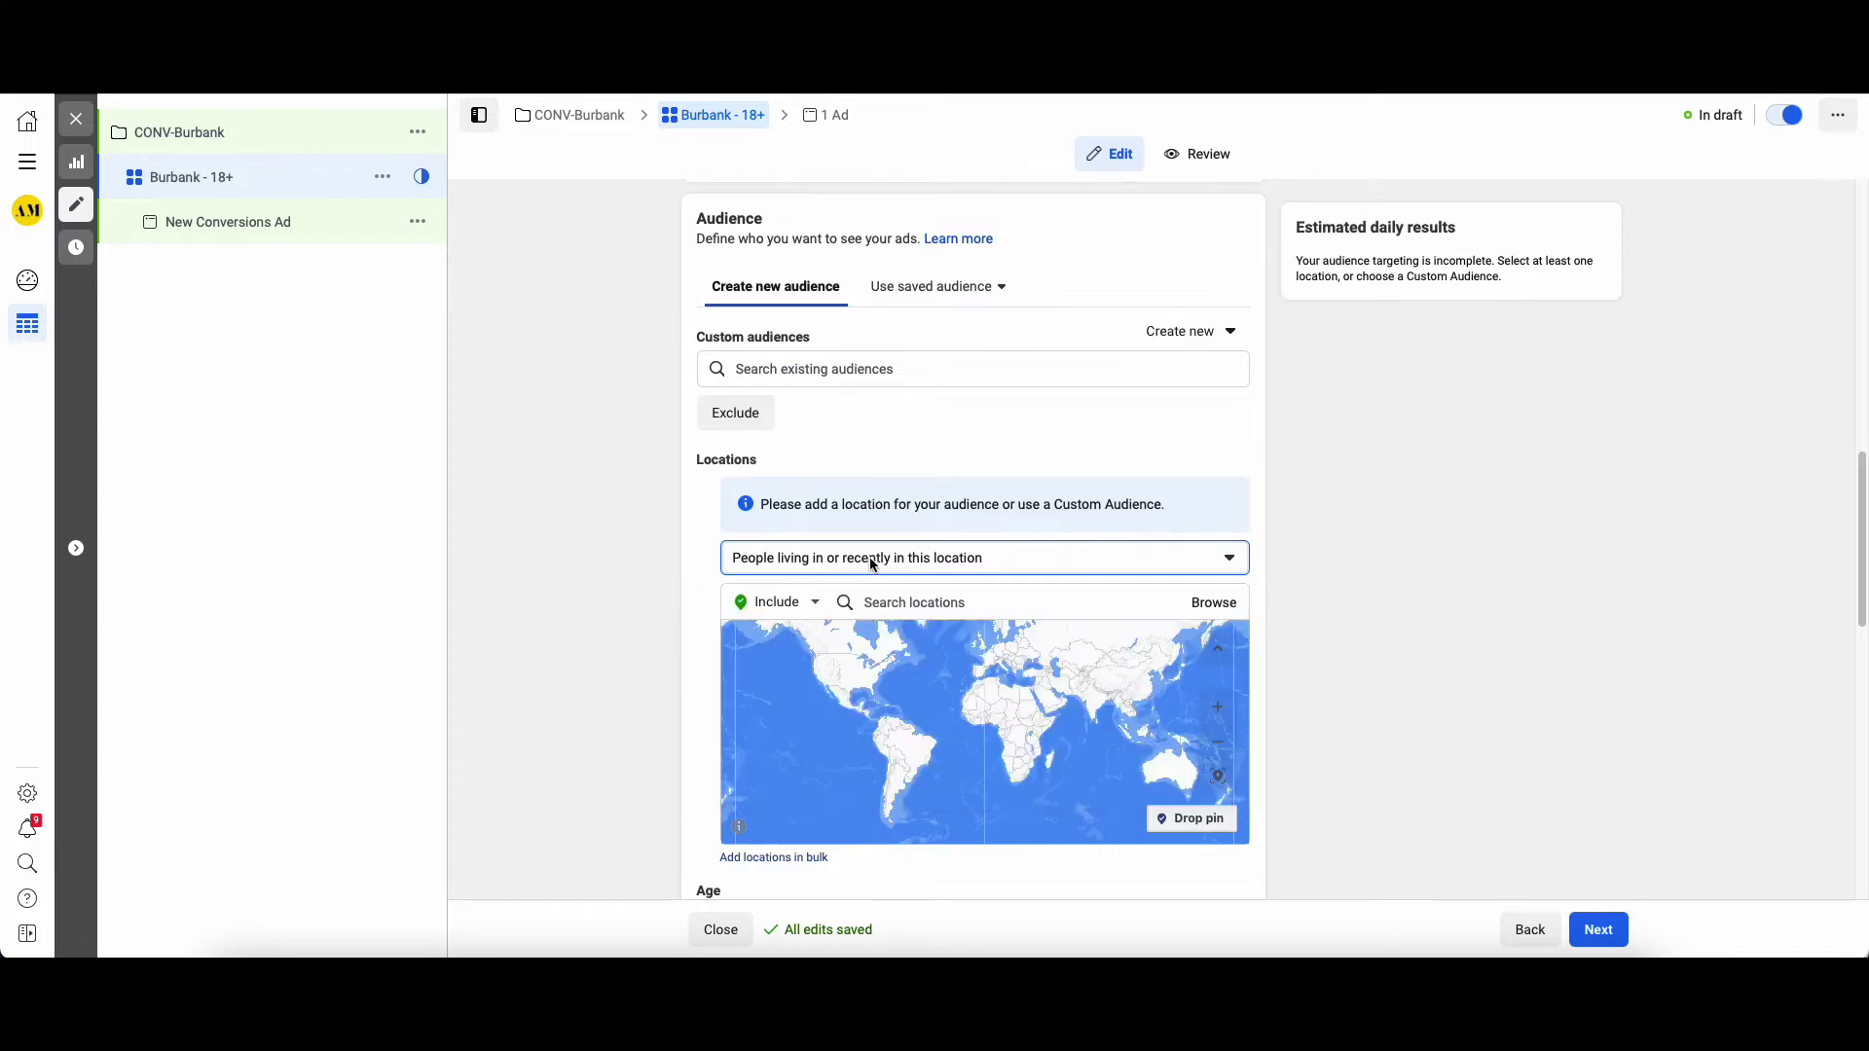
left_click(888, 562)
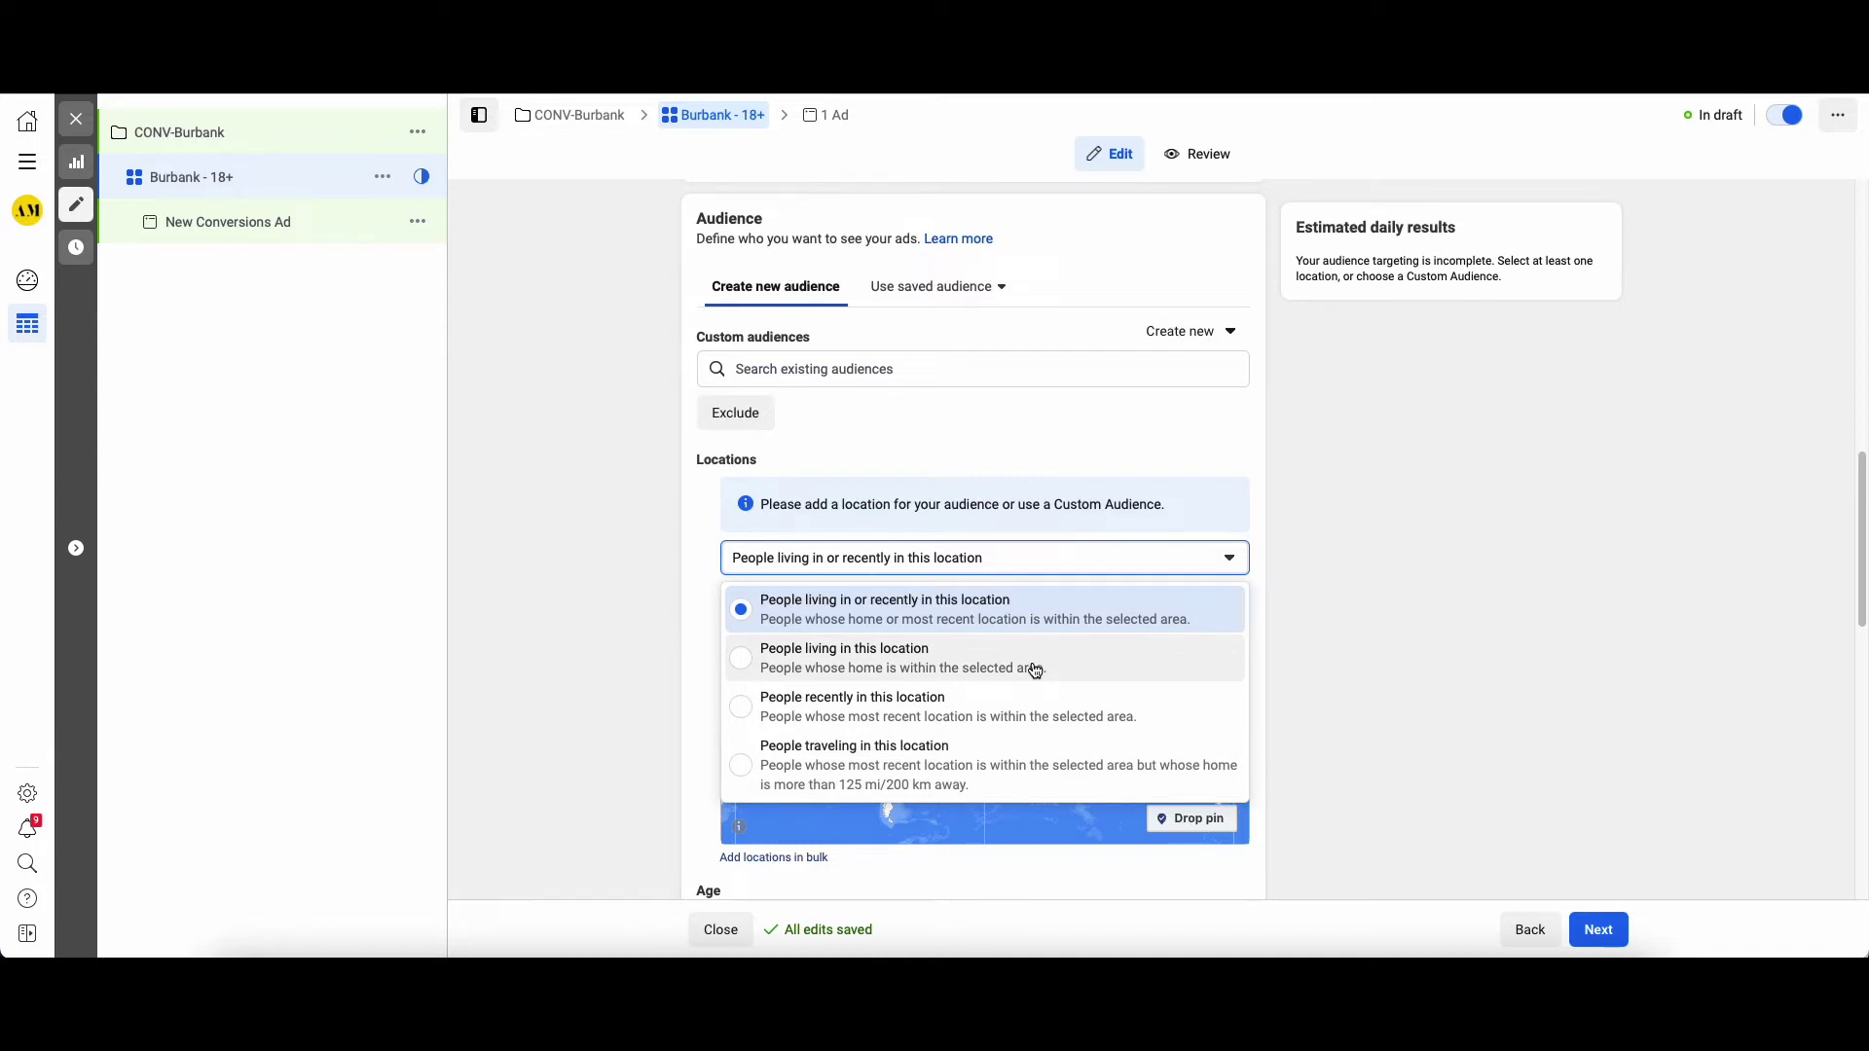
left_click(861, 659)
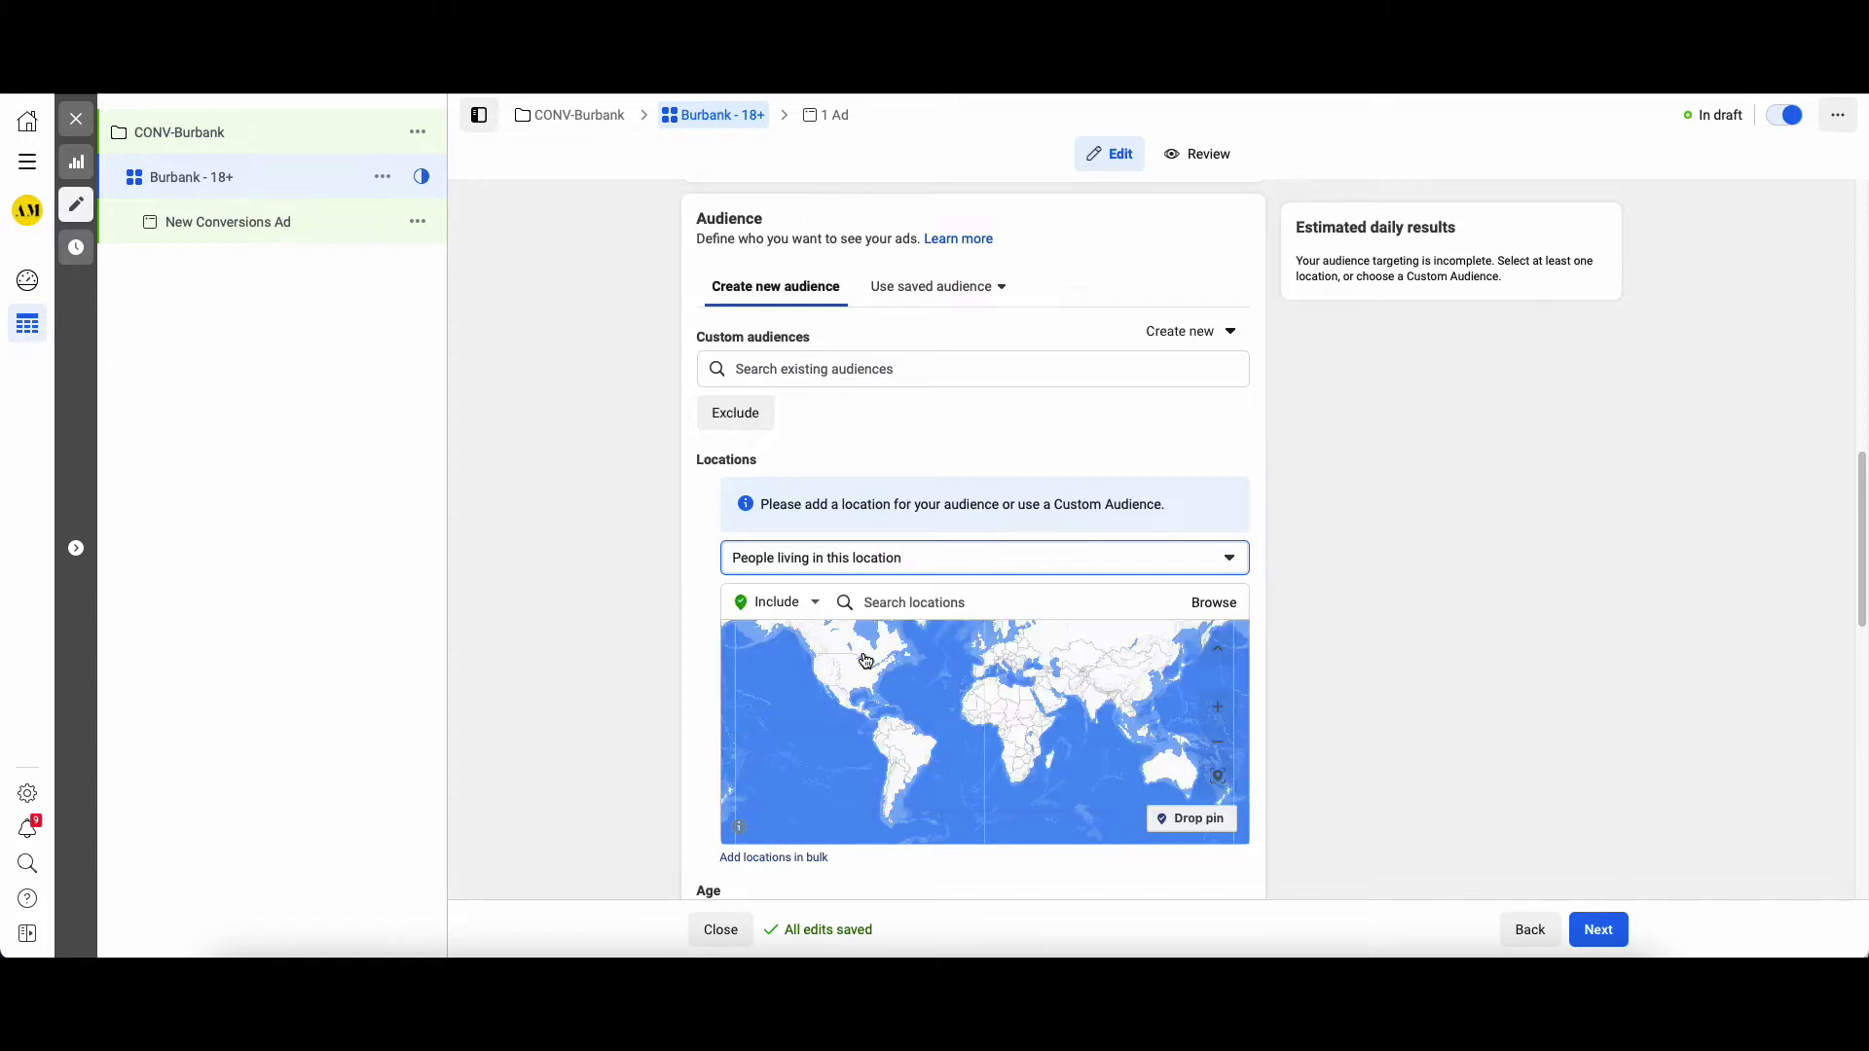
Add the neighborhood result for Burbank, California, United States as an included audience location
left_click(899, 605)
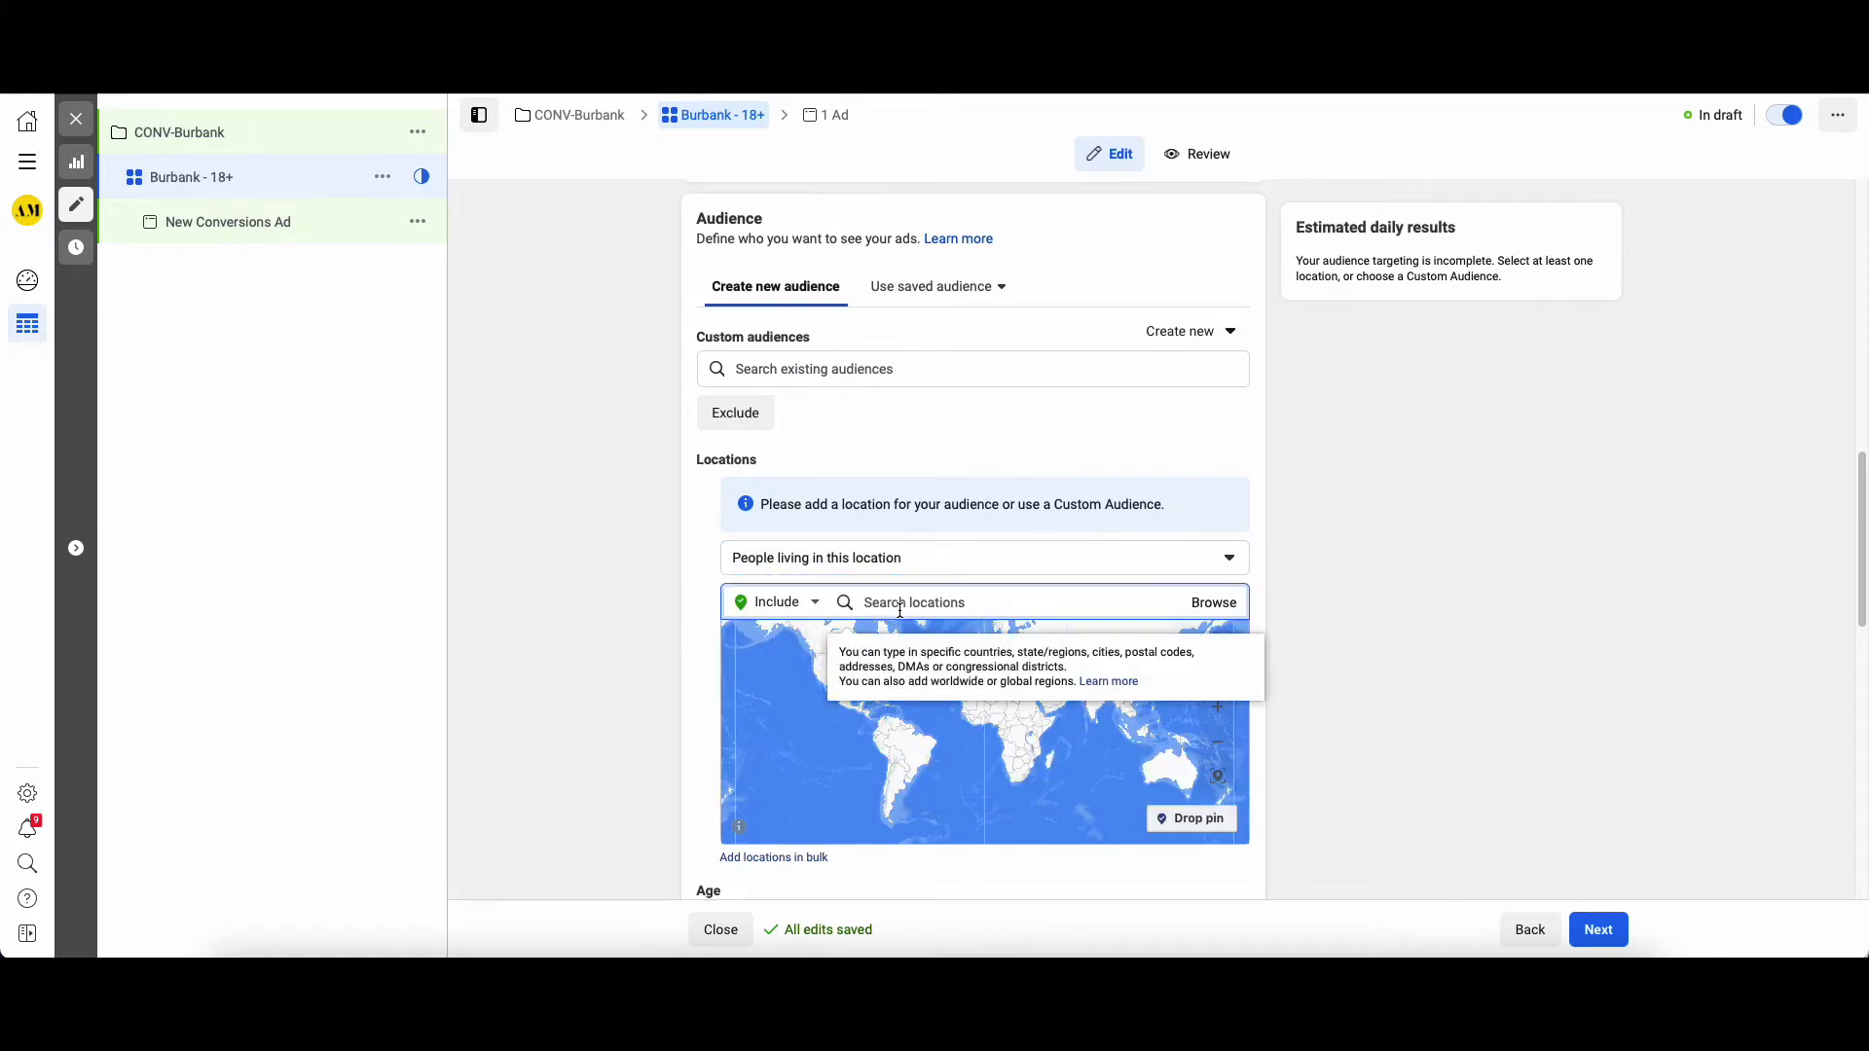
type("burbank")
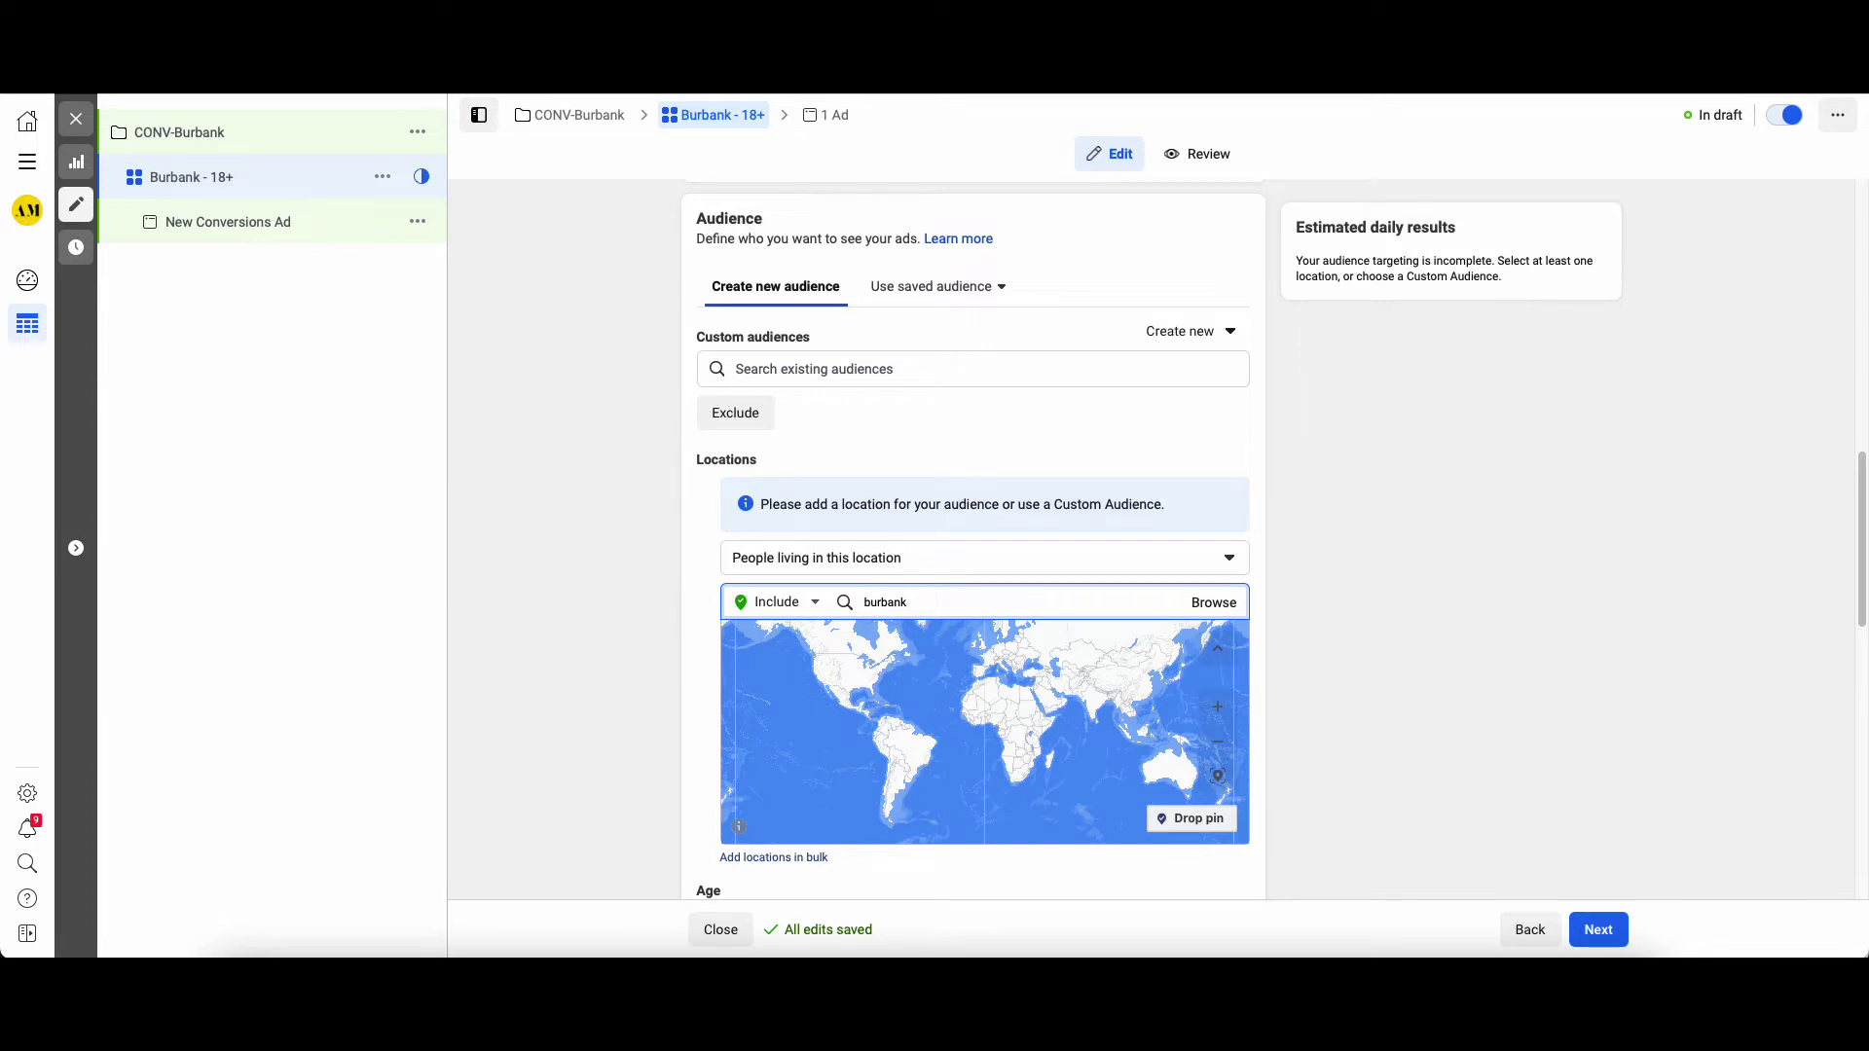
type(", ca")
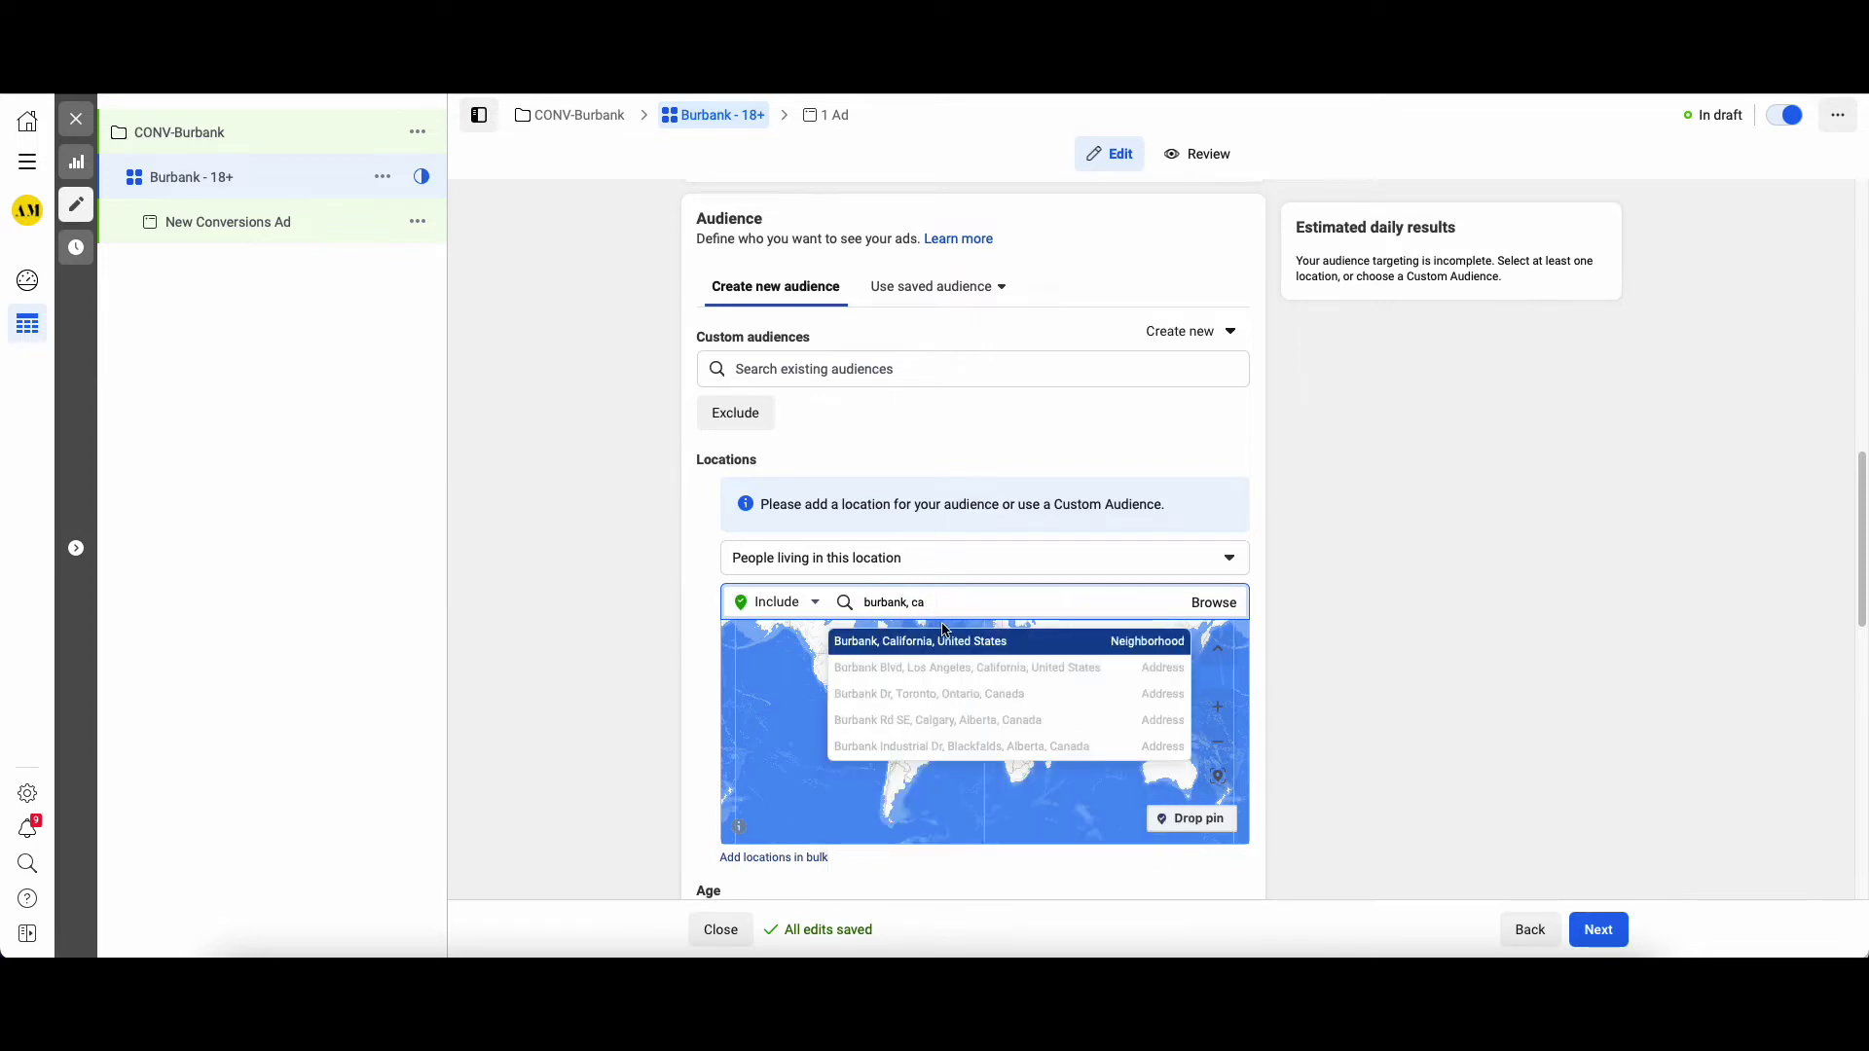
left_click(942, 641)
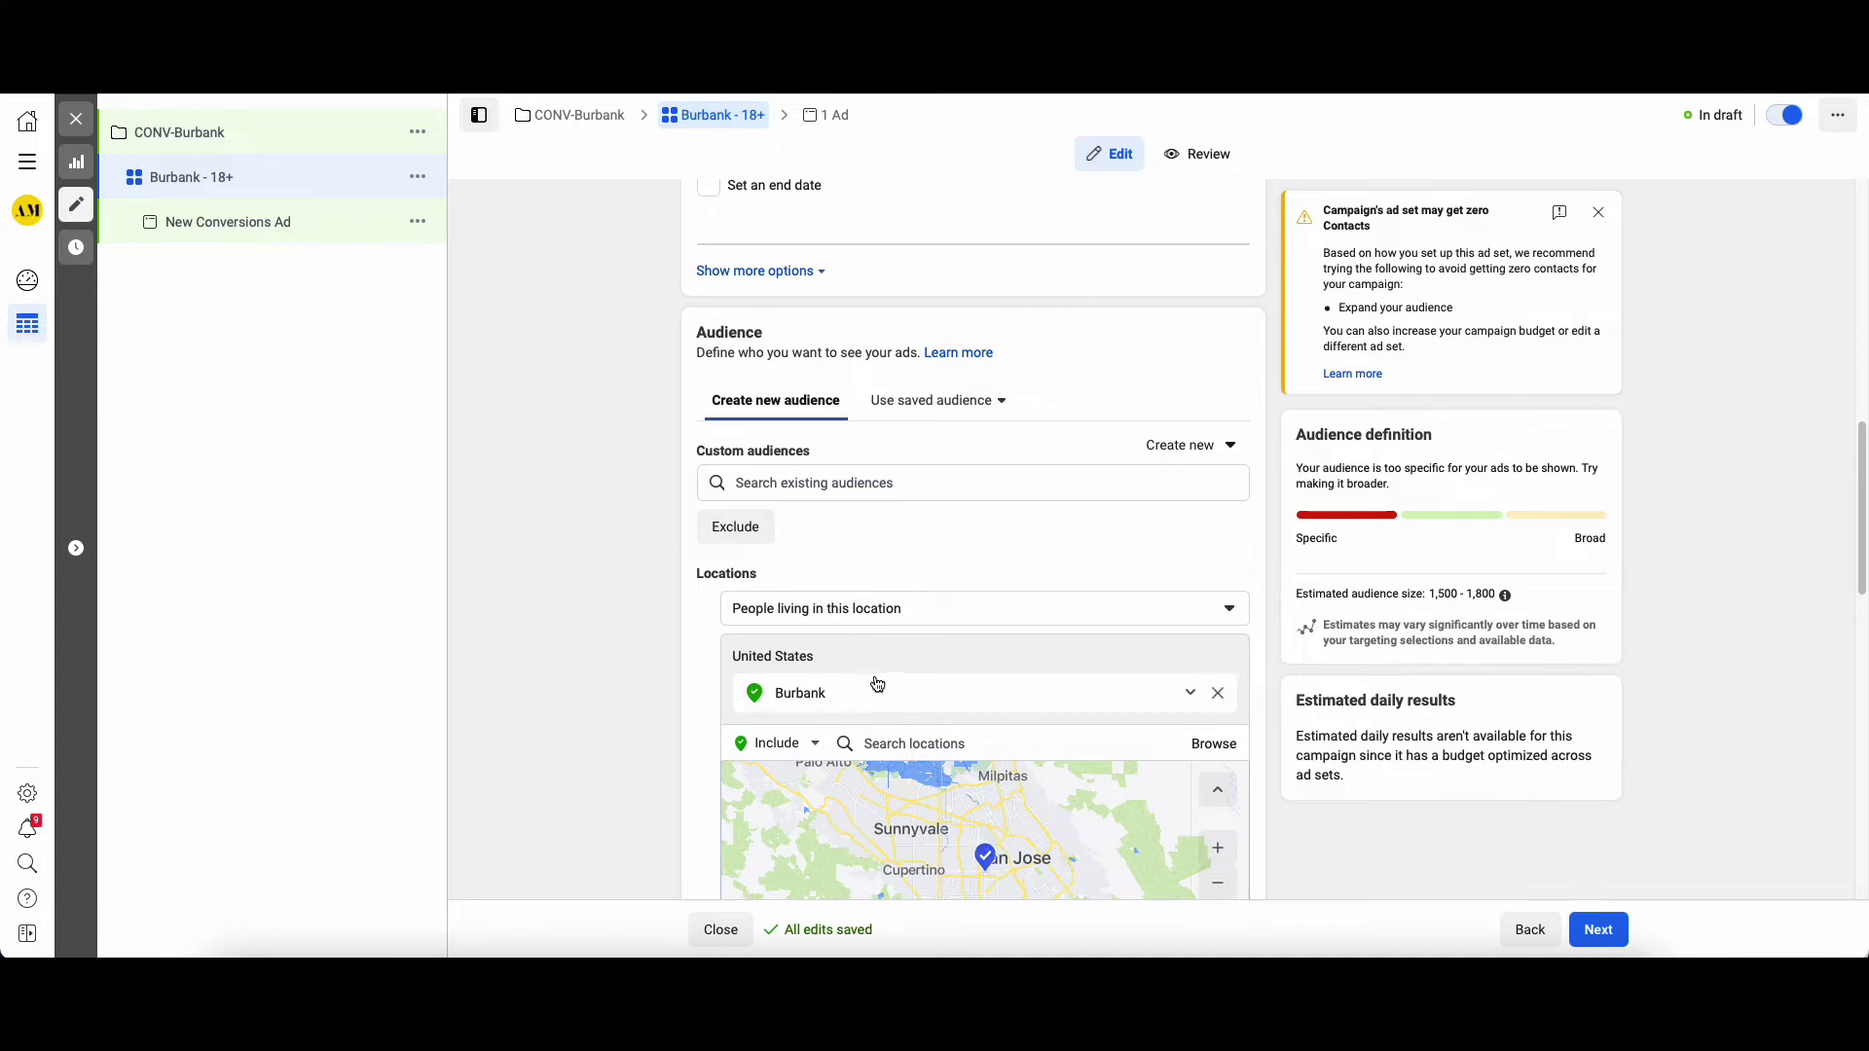
Replace the Burbank neighborhood with Burbank Blvd, Los Angeles, California, United States as the included audience location
scroll(575, 647, "down", 1)
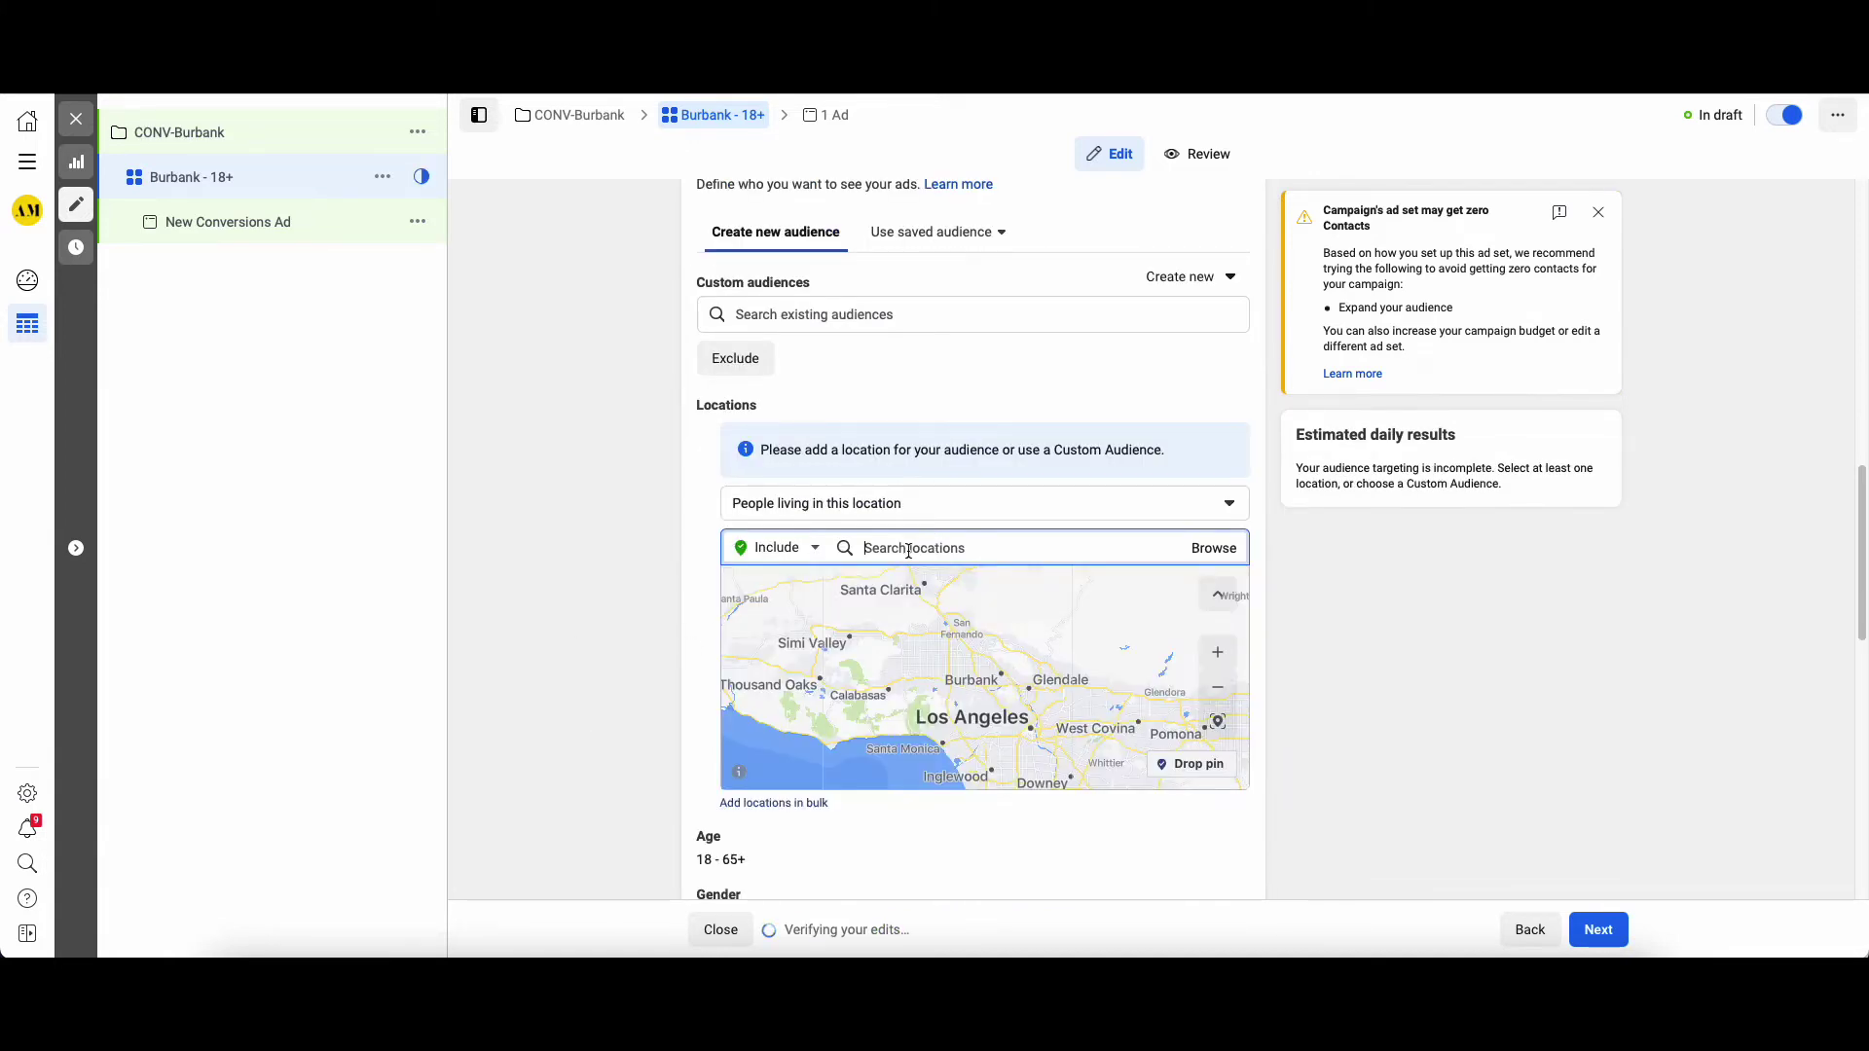
type("burban")
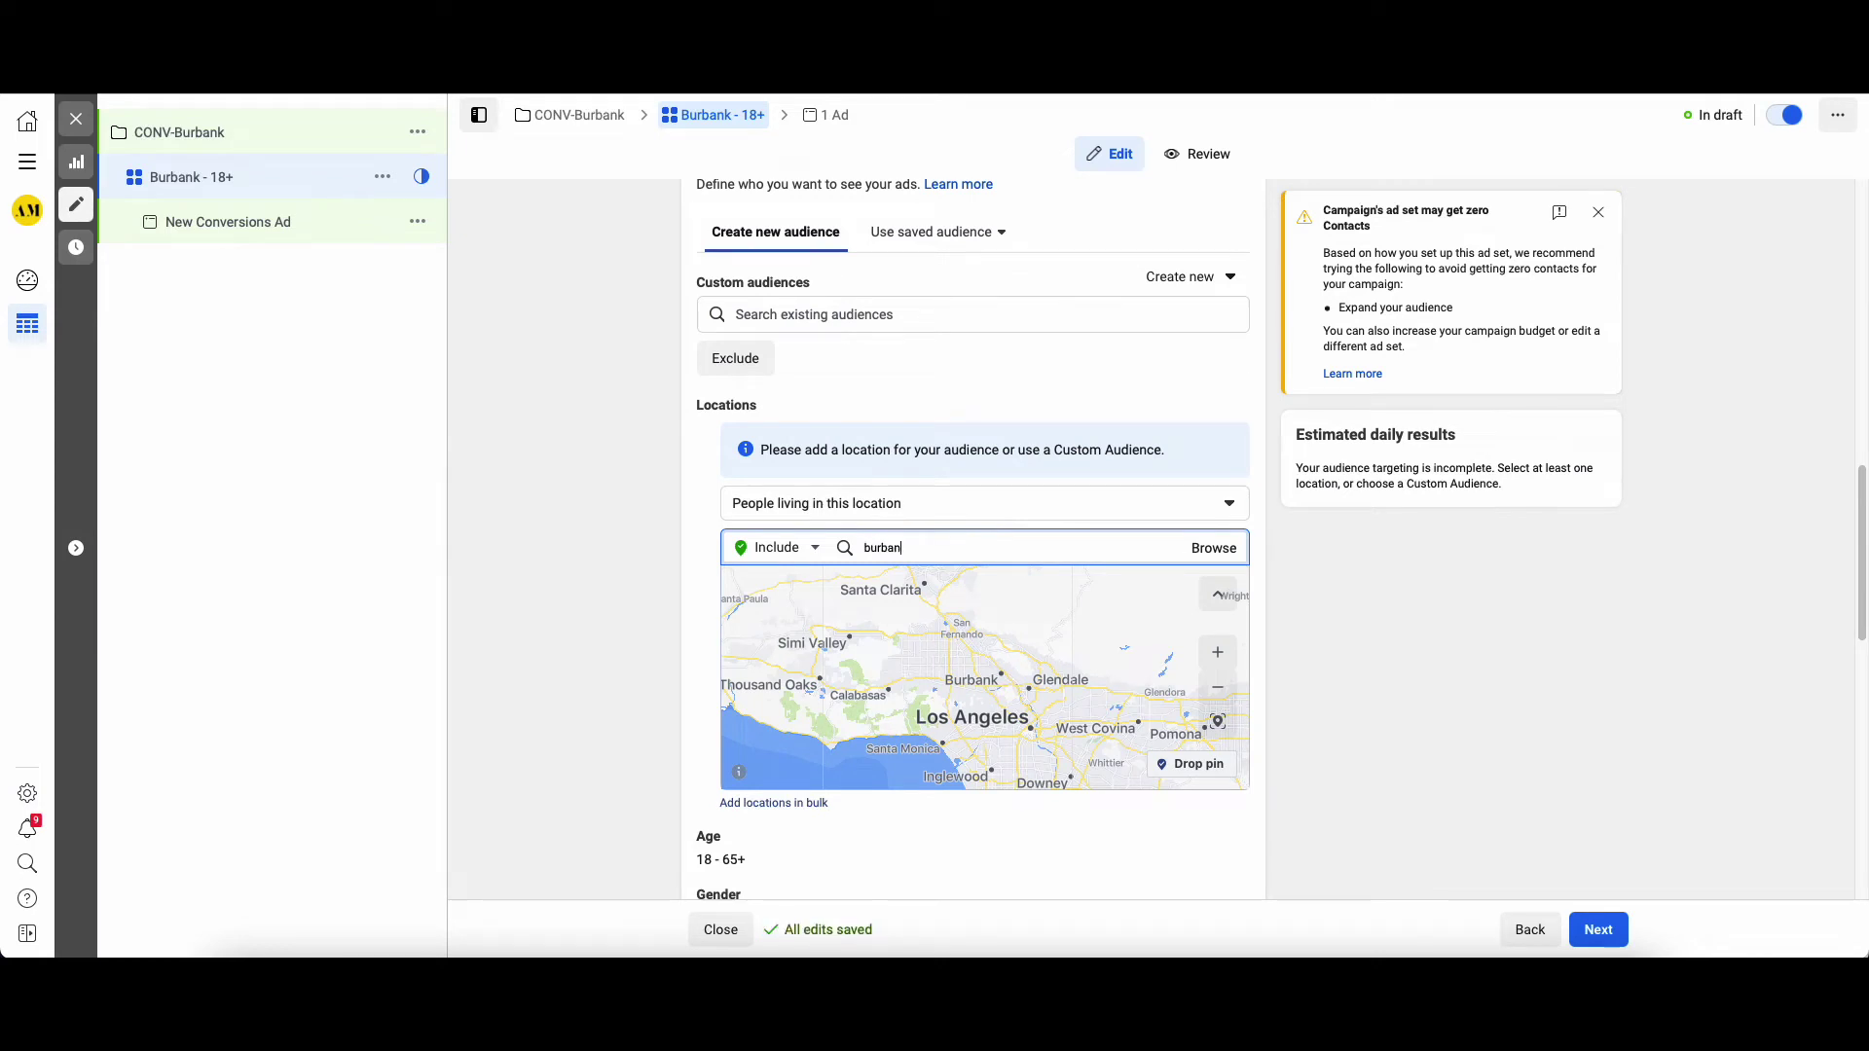
type("k blvd")
left_click(1010, 615)
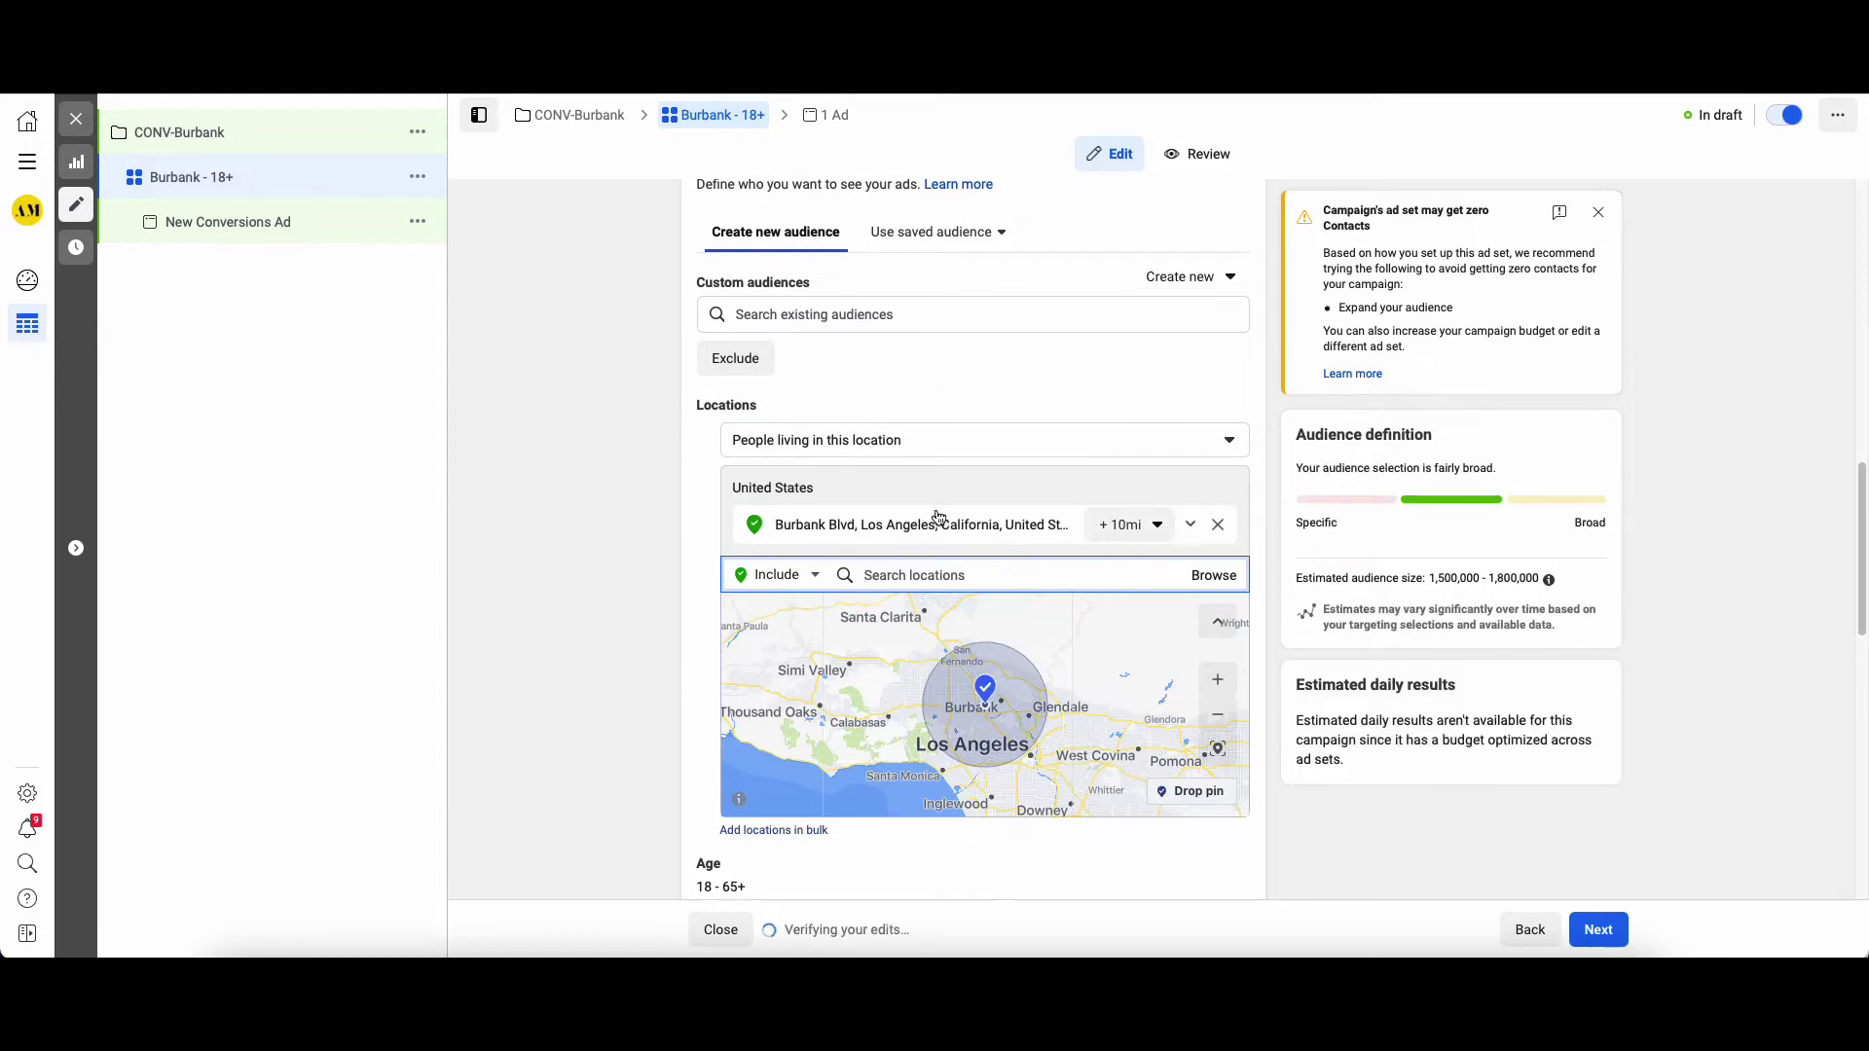
Set the targeting radius around the Burbank Blvd location to 5 mi
left_click(1146, 523)
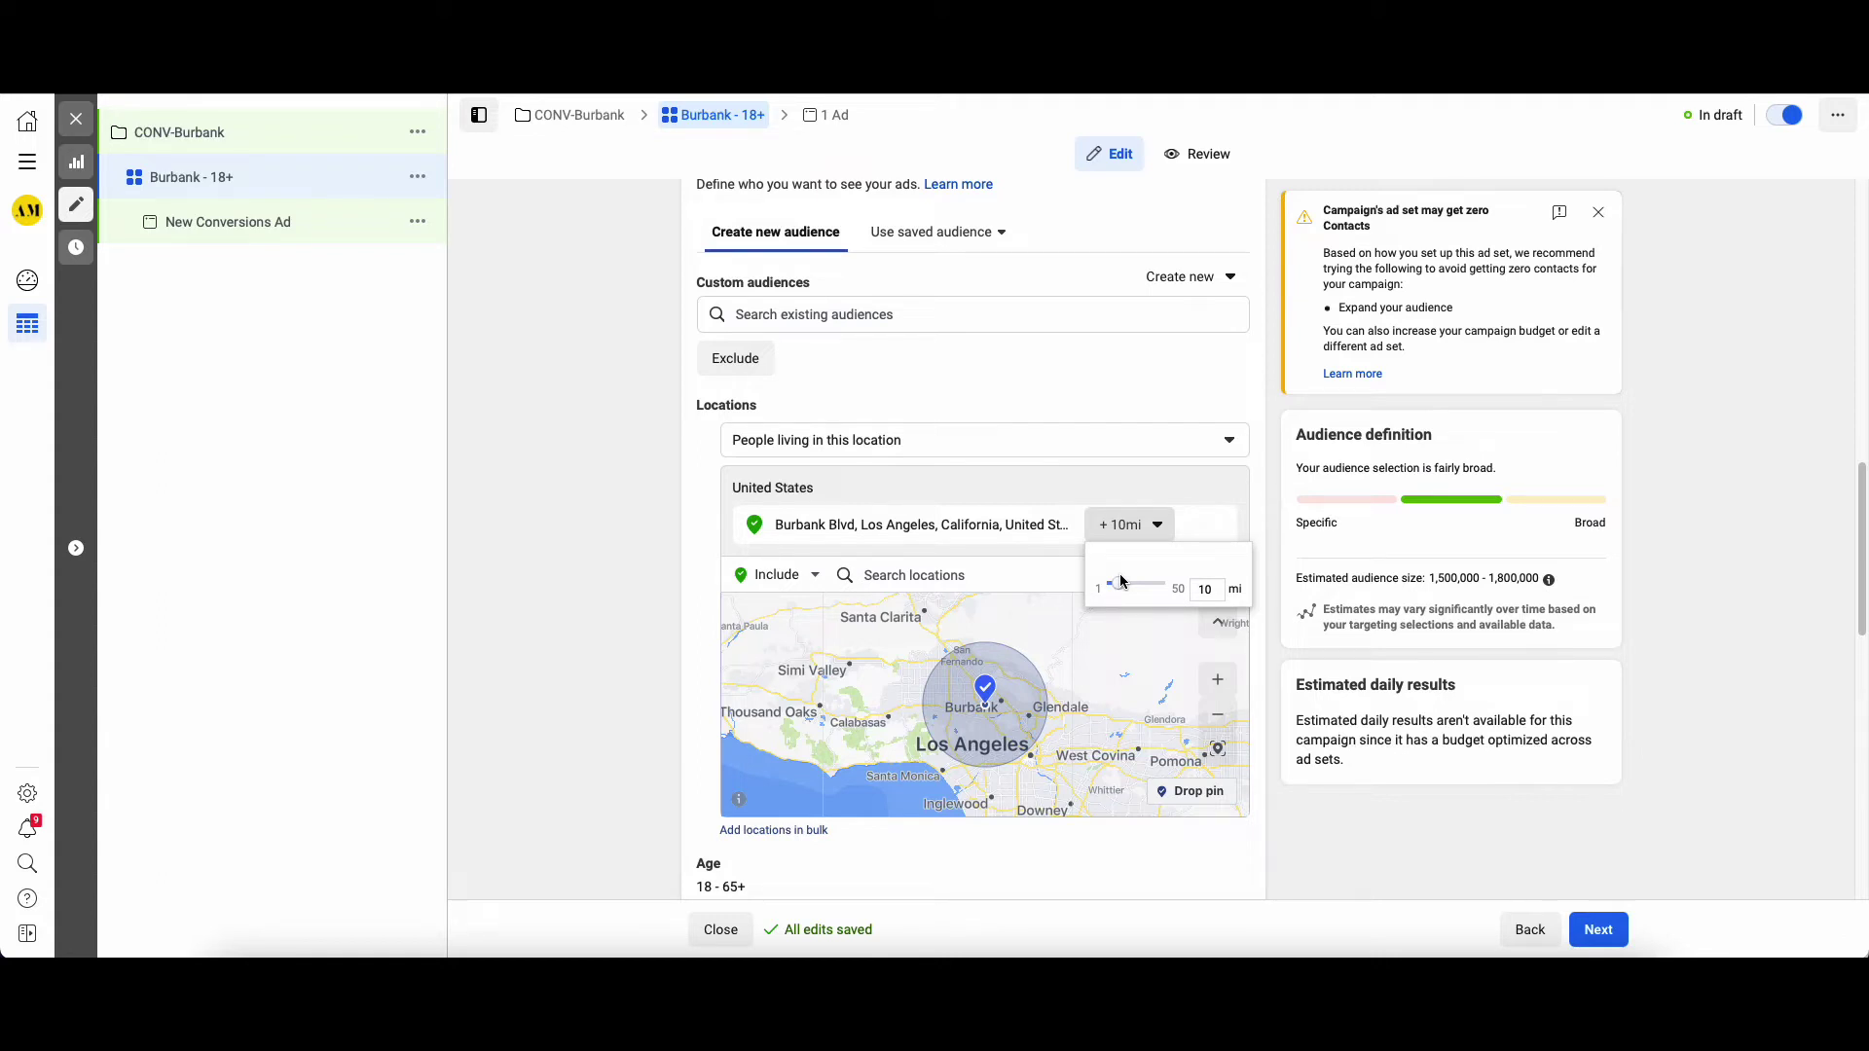
left_click_drag(1121, 581, 1126, 588)
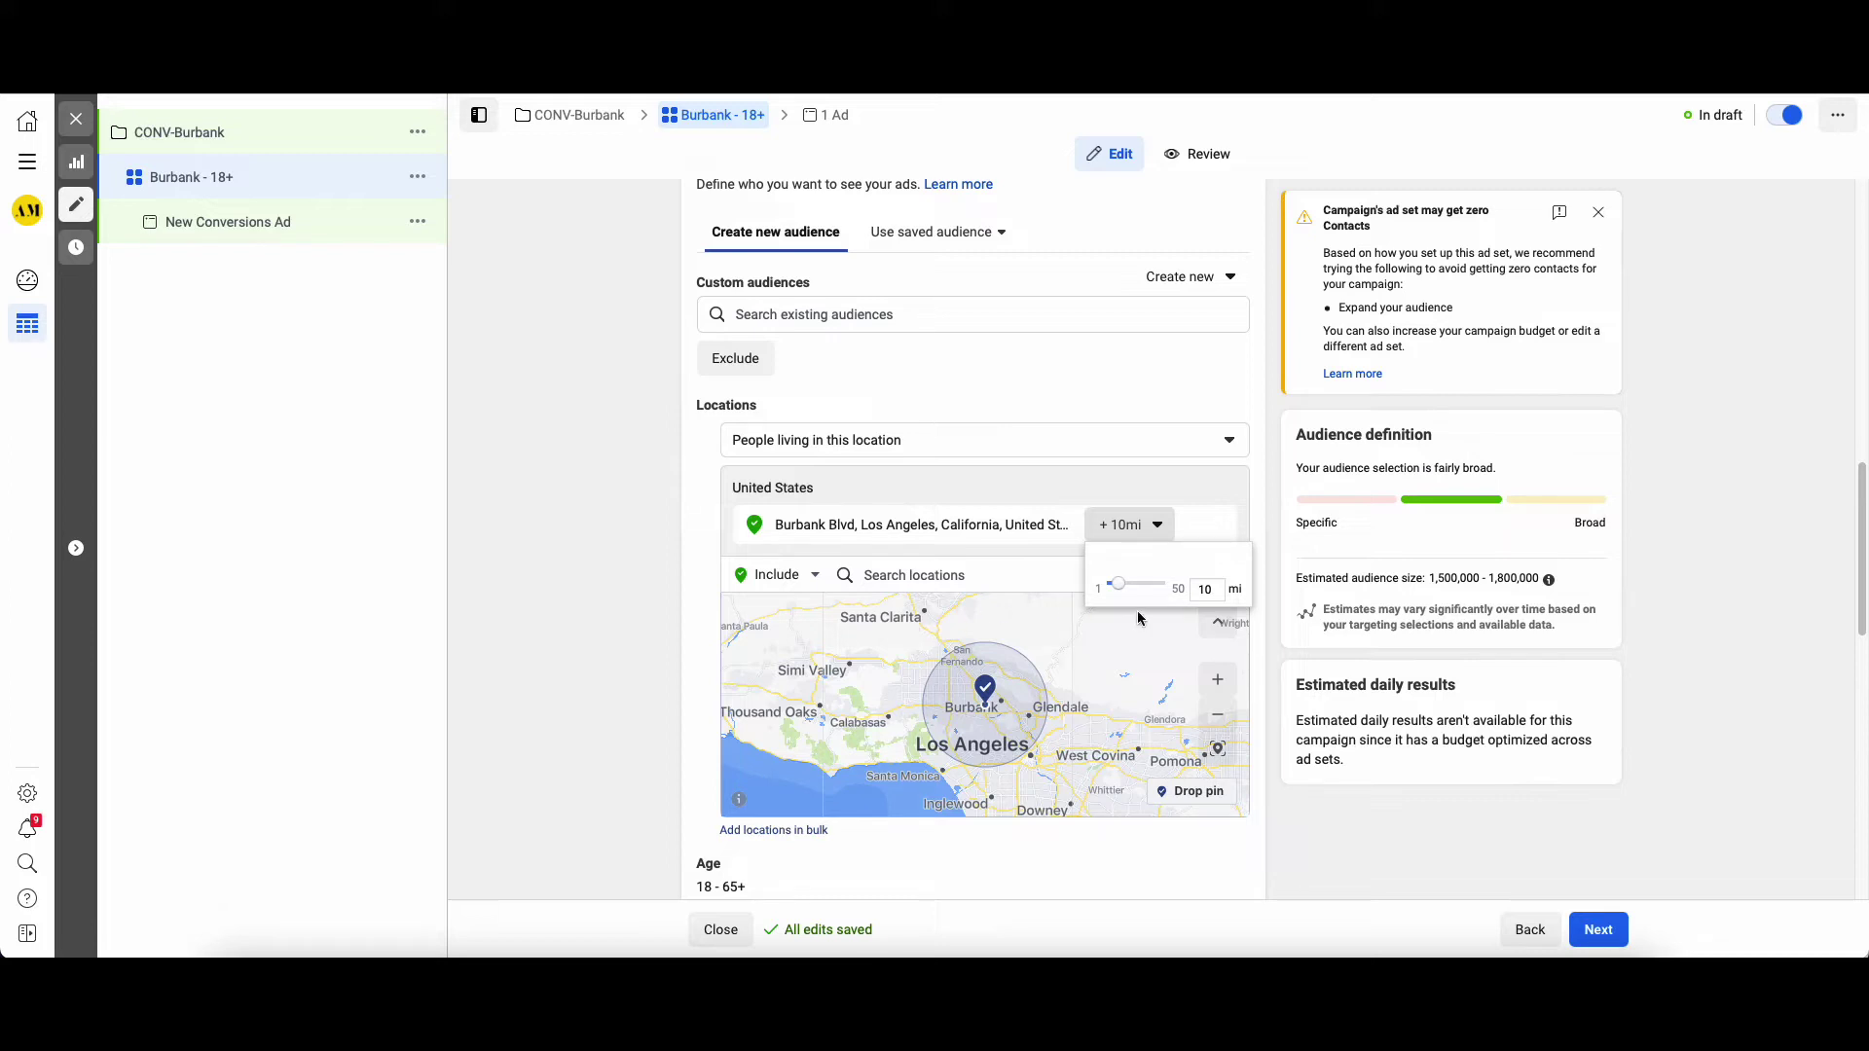
left_click_drag(1118, 584, 1119, 587)
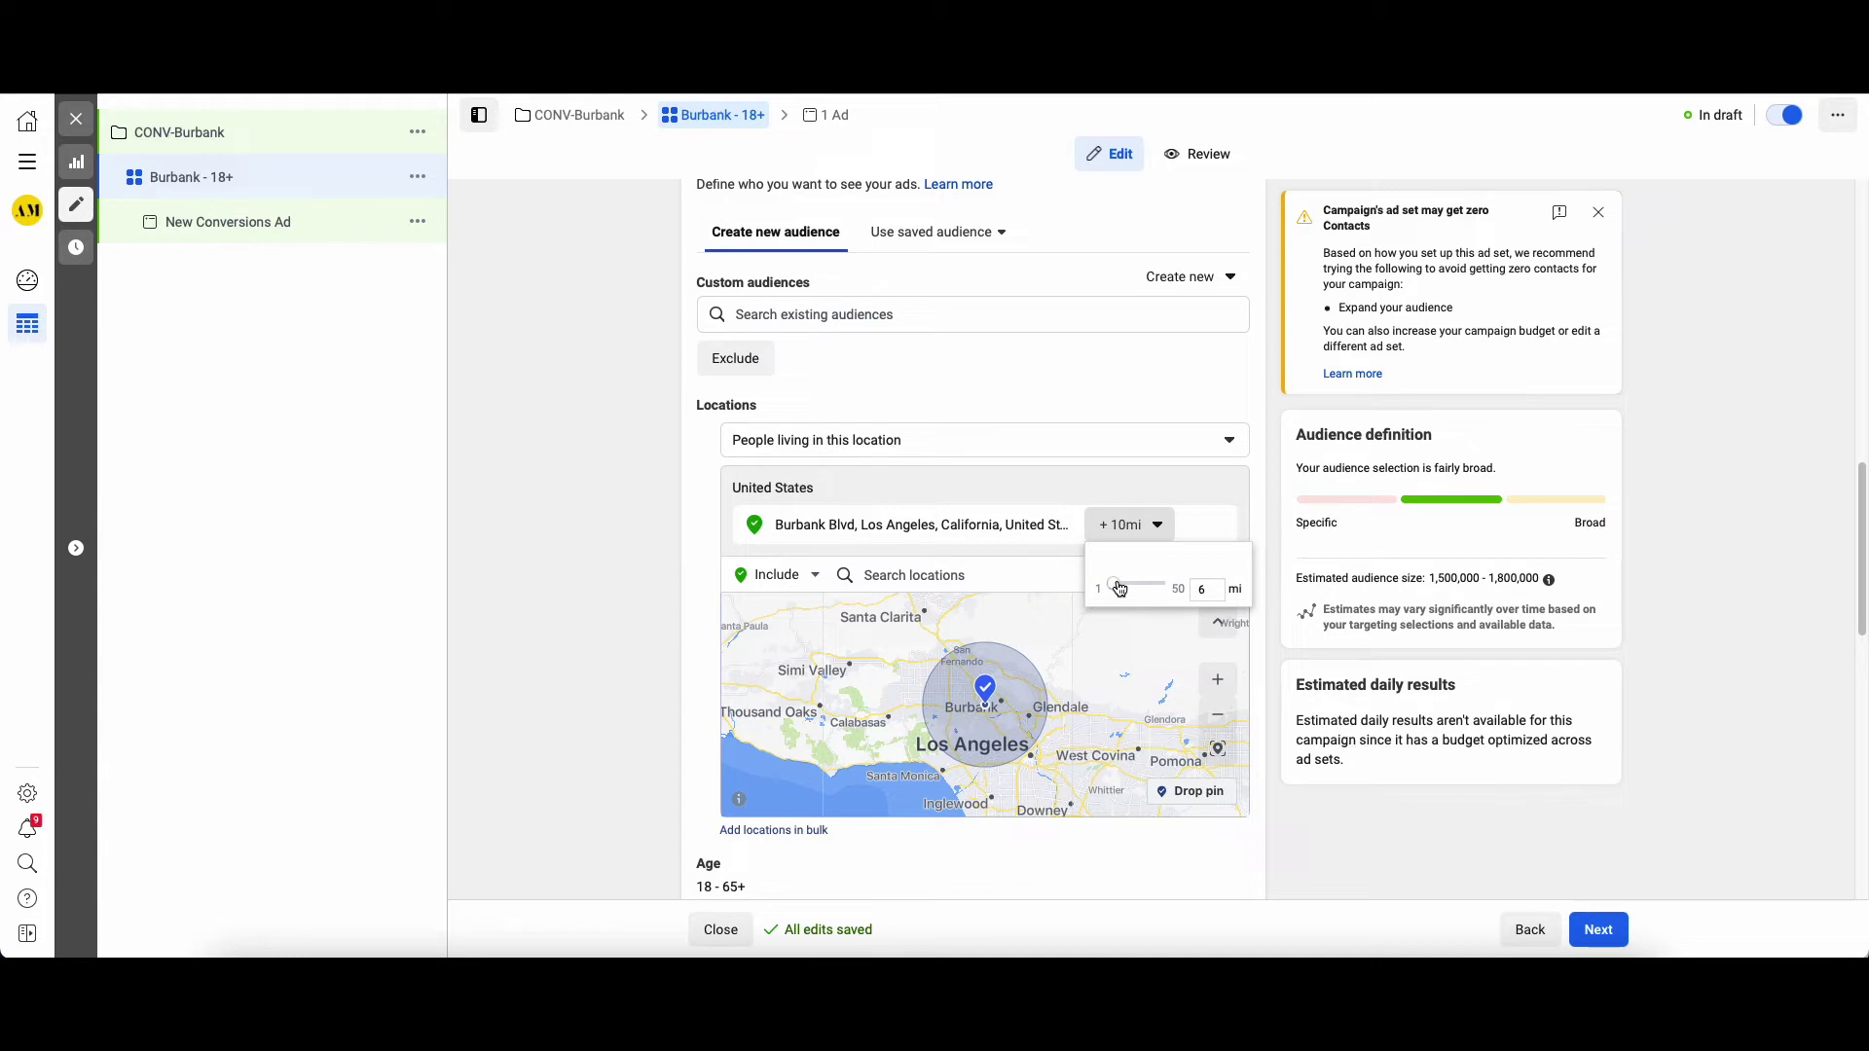
left_click(629, 621)
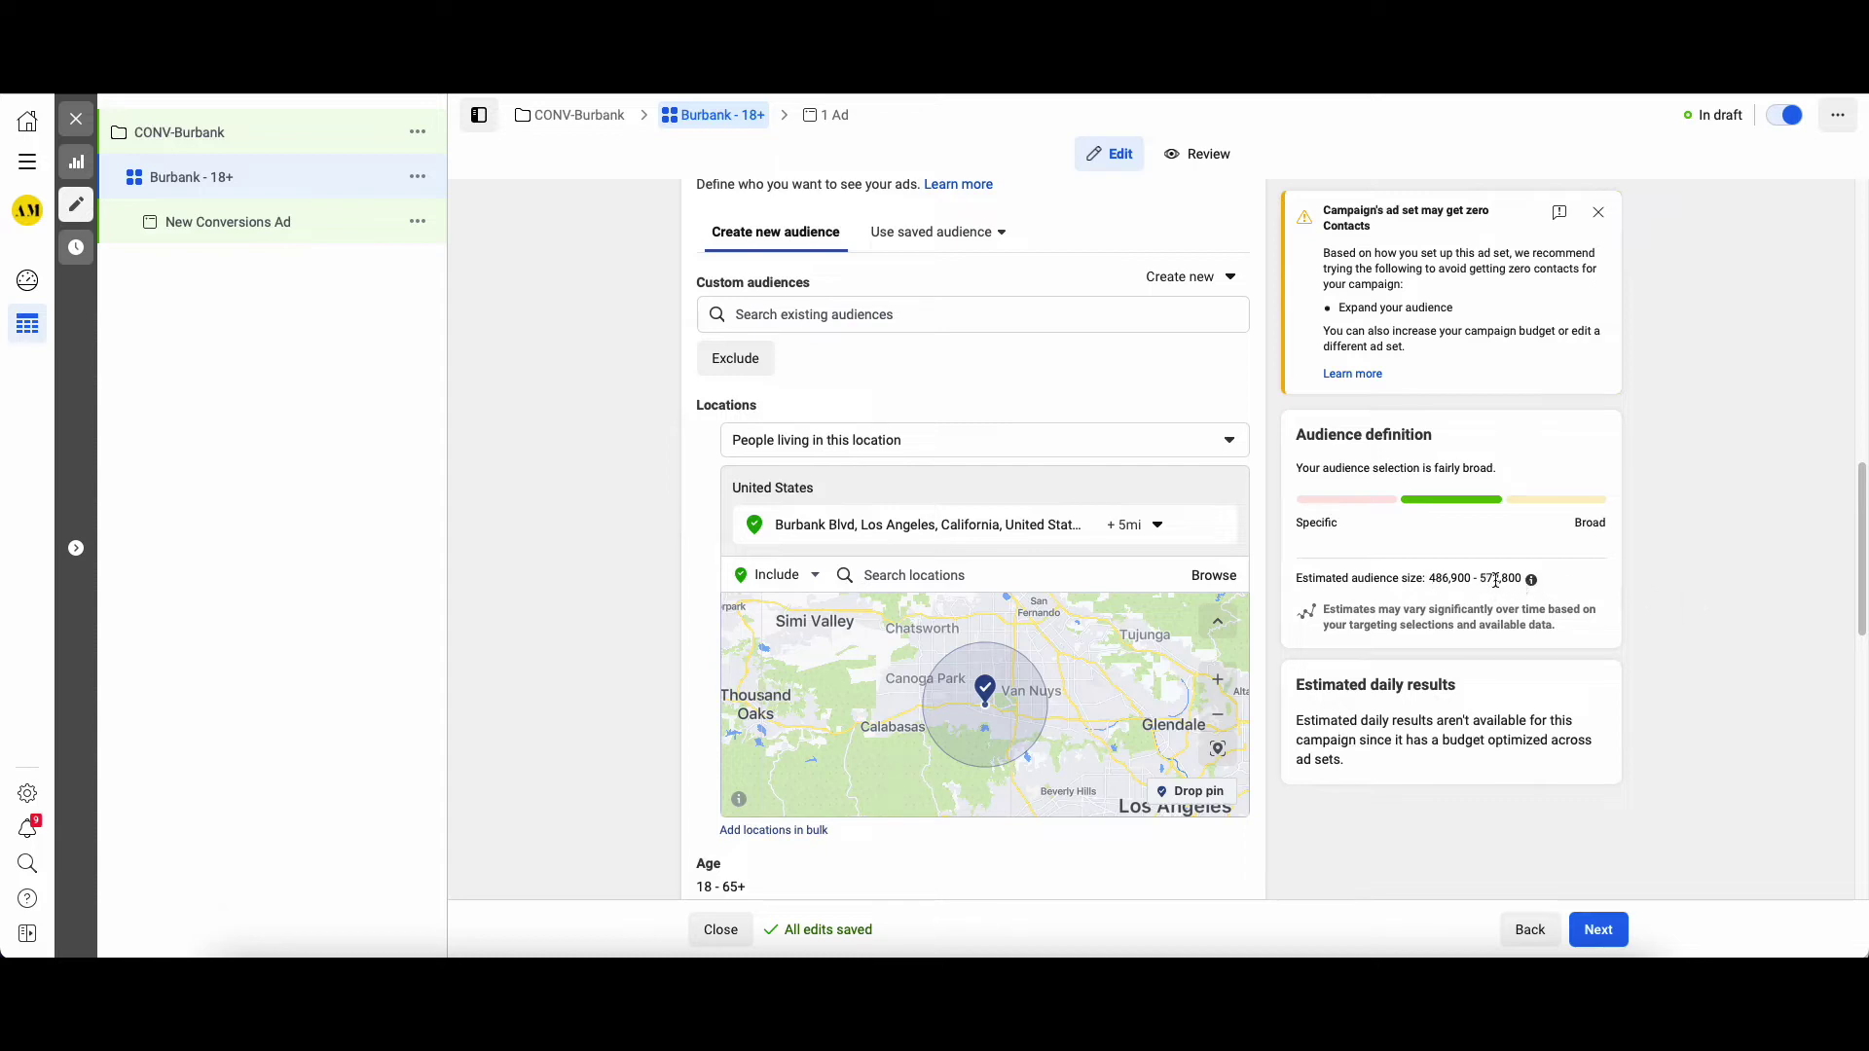
Add the Parents (All) demographic to the ad set's detailed targeting
scroll(596, 653, "down", 3)
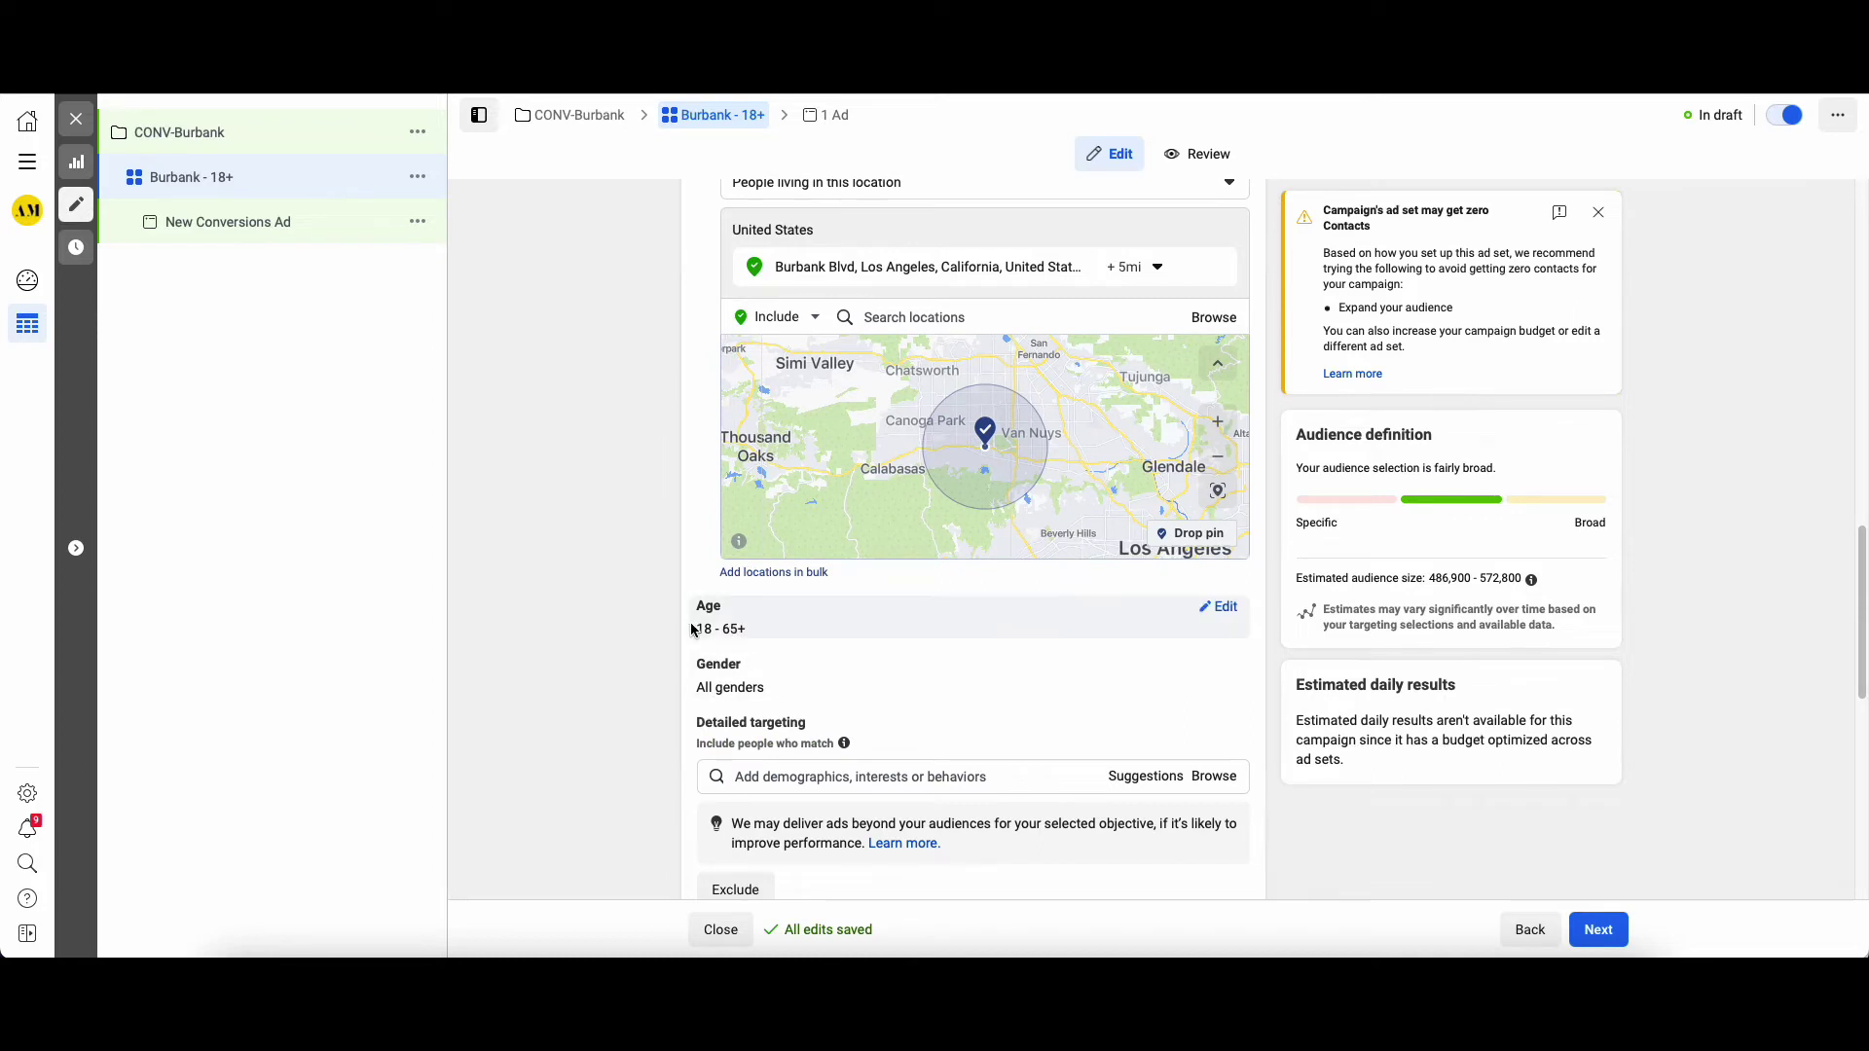
scroll(692, 690, "down", 2)
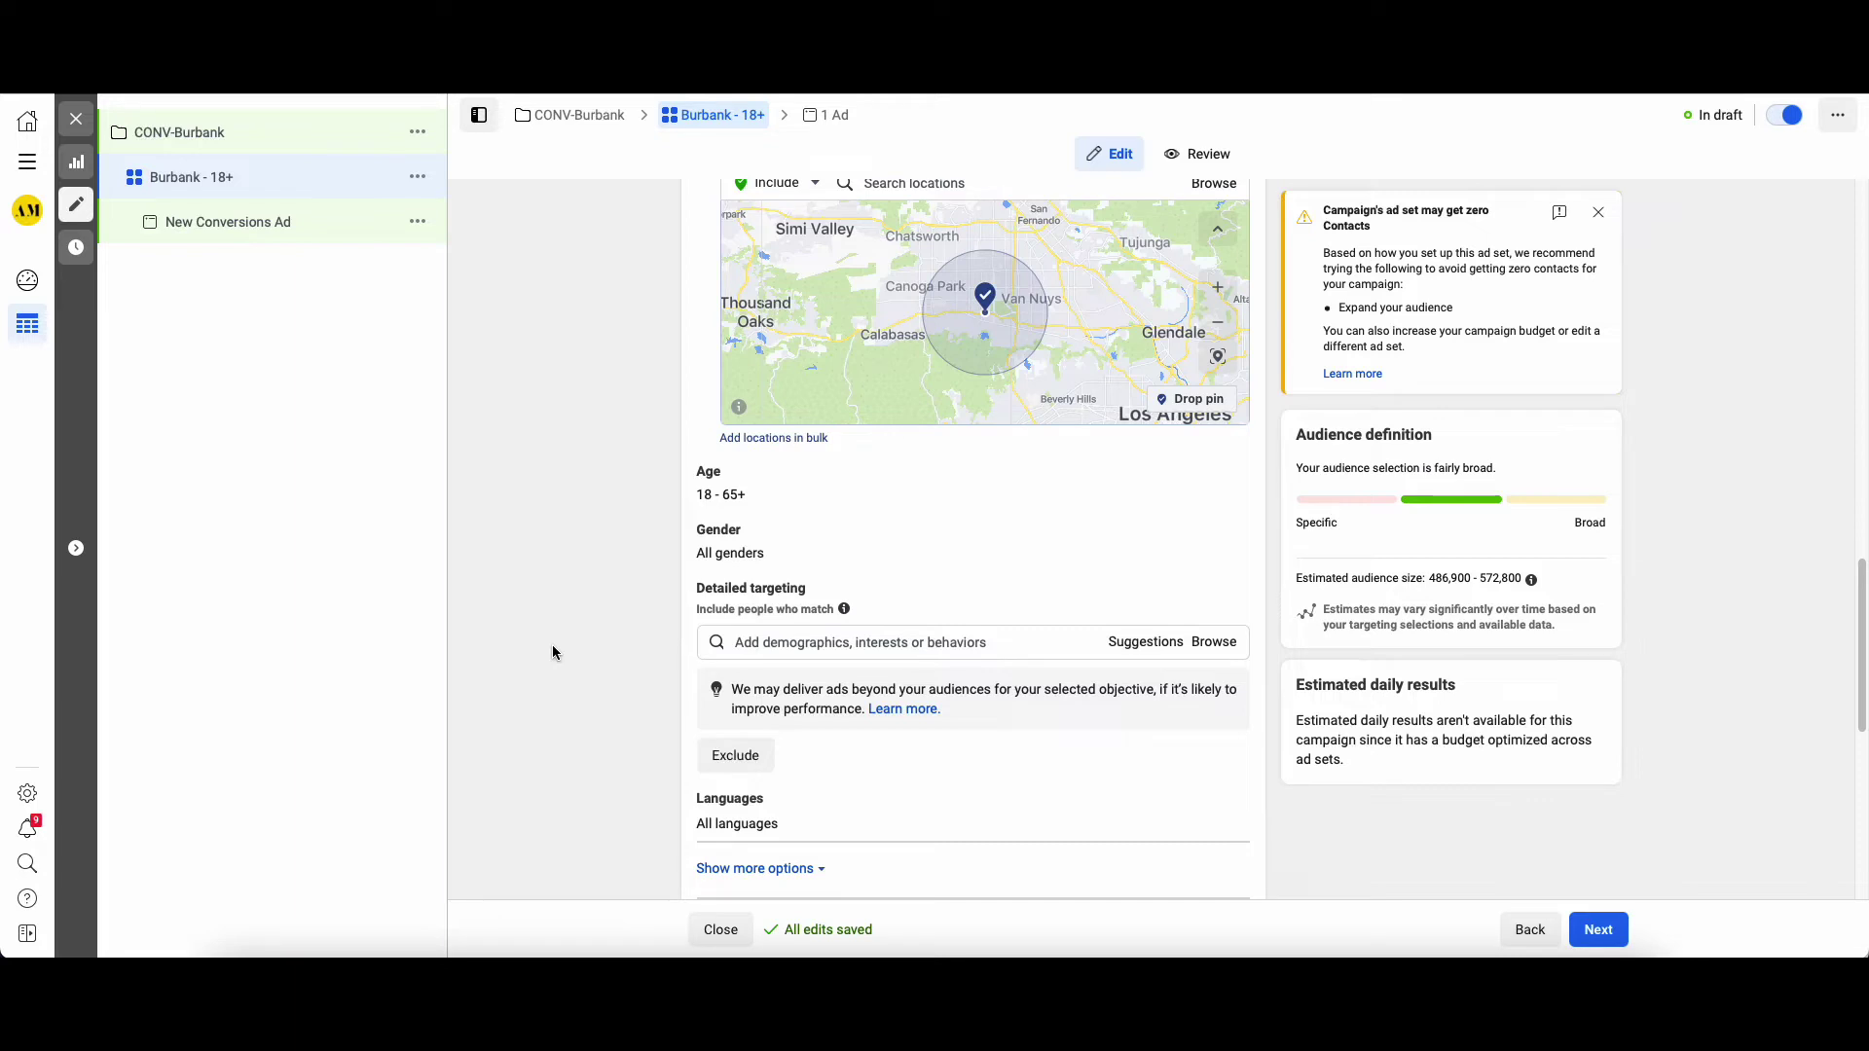
left_click(931, 645)
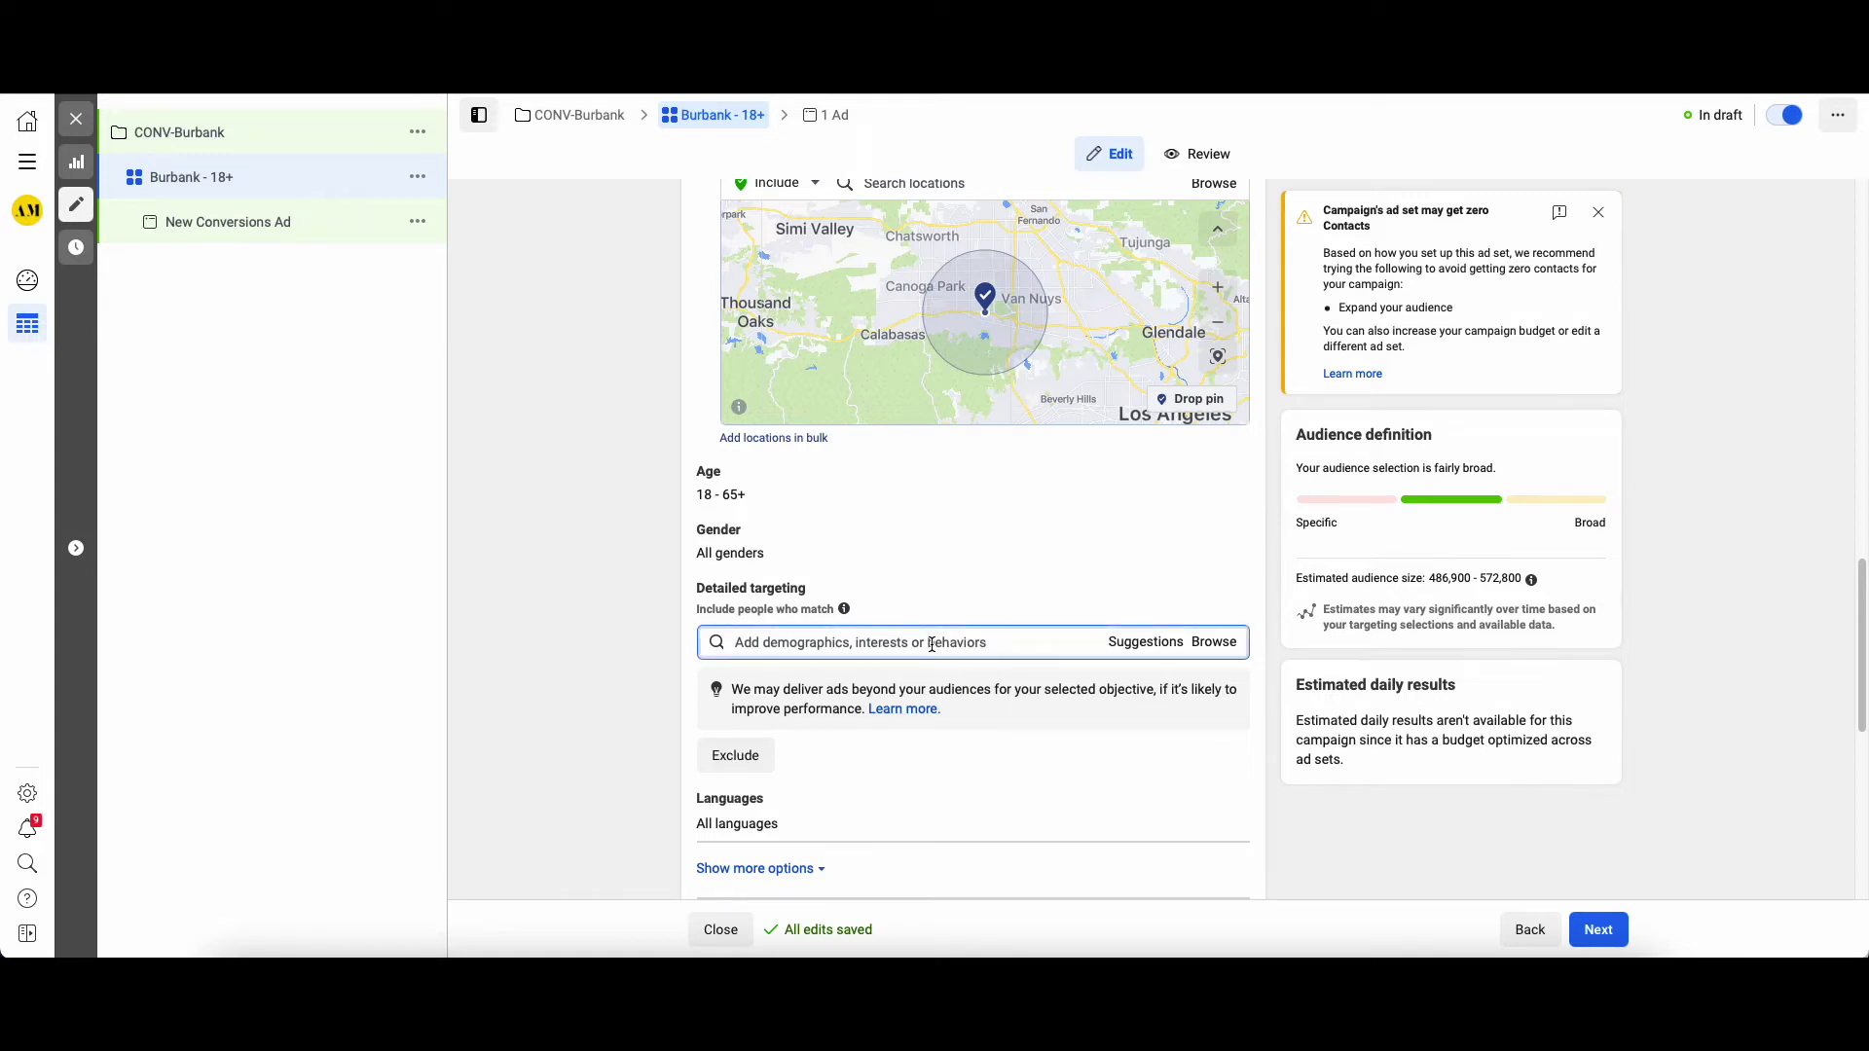
type("parents")
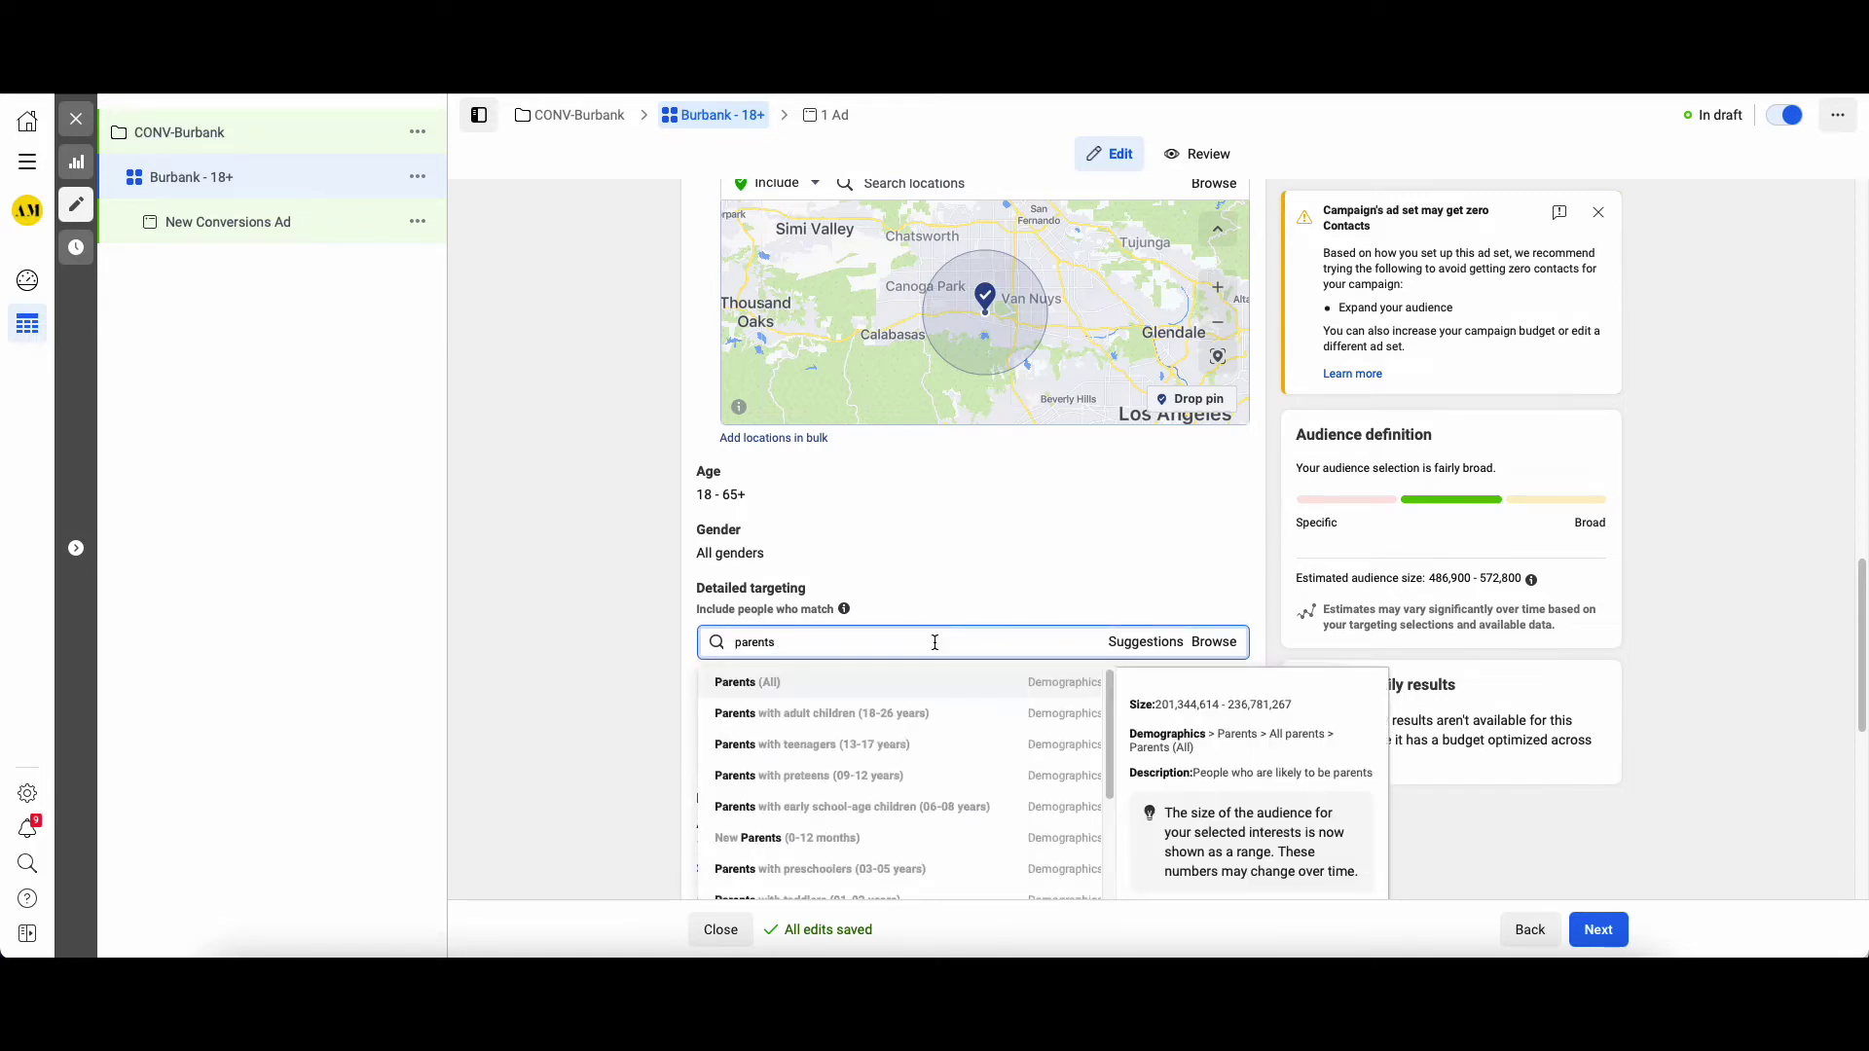
left_click(906, 684)
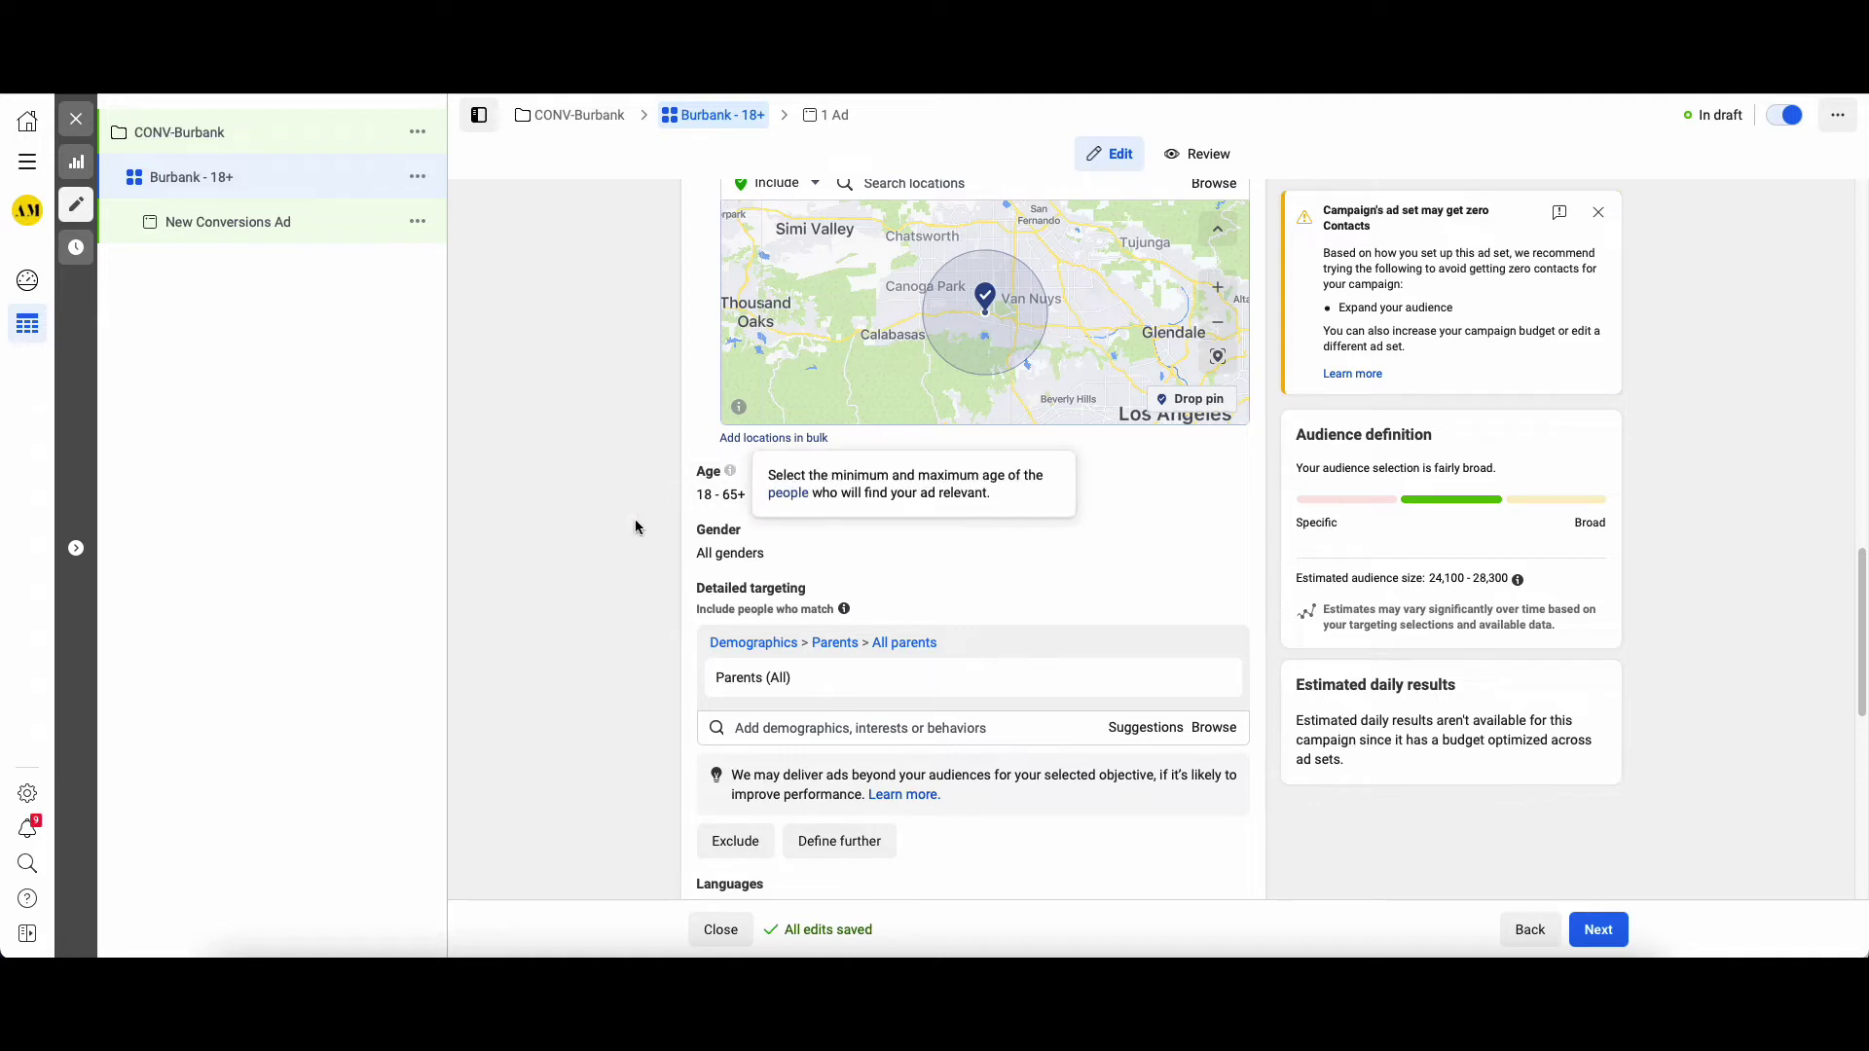
Search detailed targeting for parents and add the Parents with preteens (09-12 years) demographic
scroll(651, 597, "up", 1)
scroll(849, 316, "up", 3)
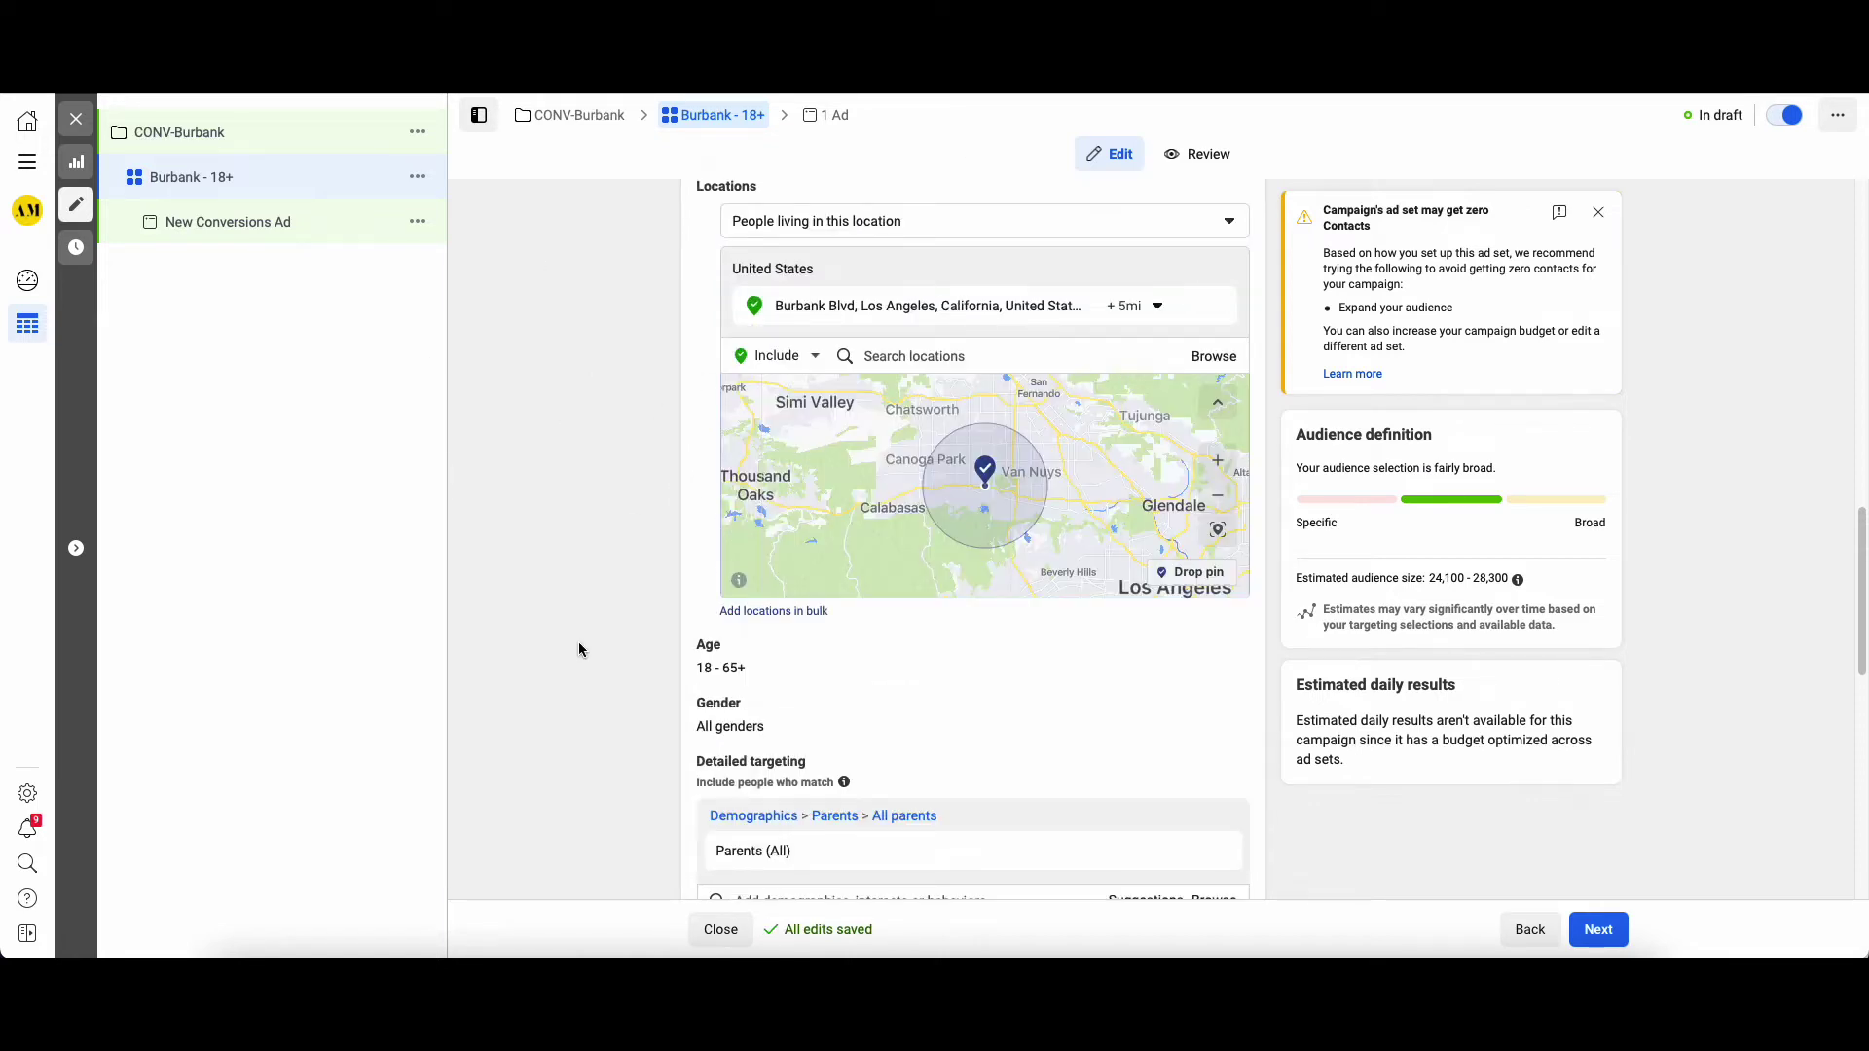
scroll(578, 640, "down", 2)
left_click(869, 811)
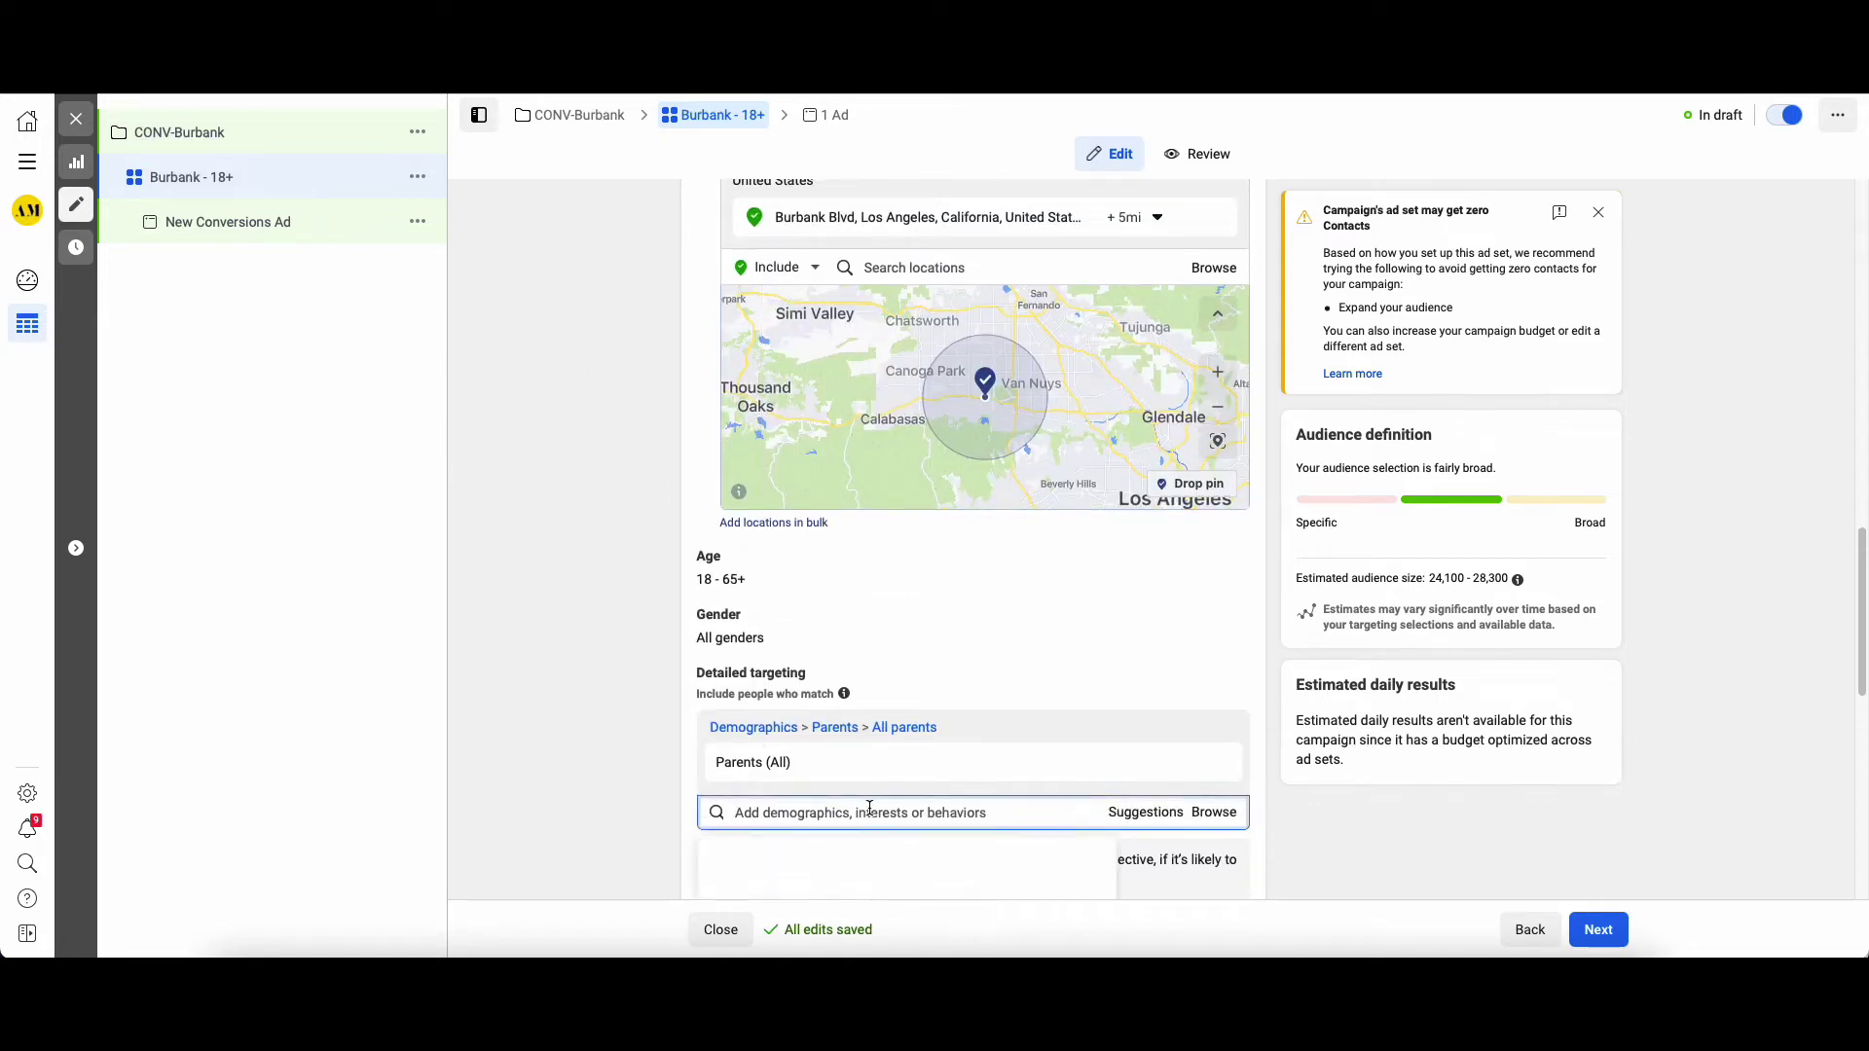
type("parent")
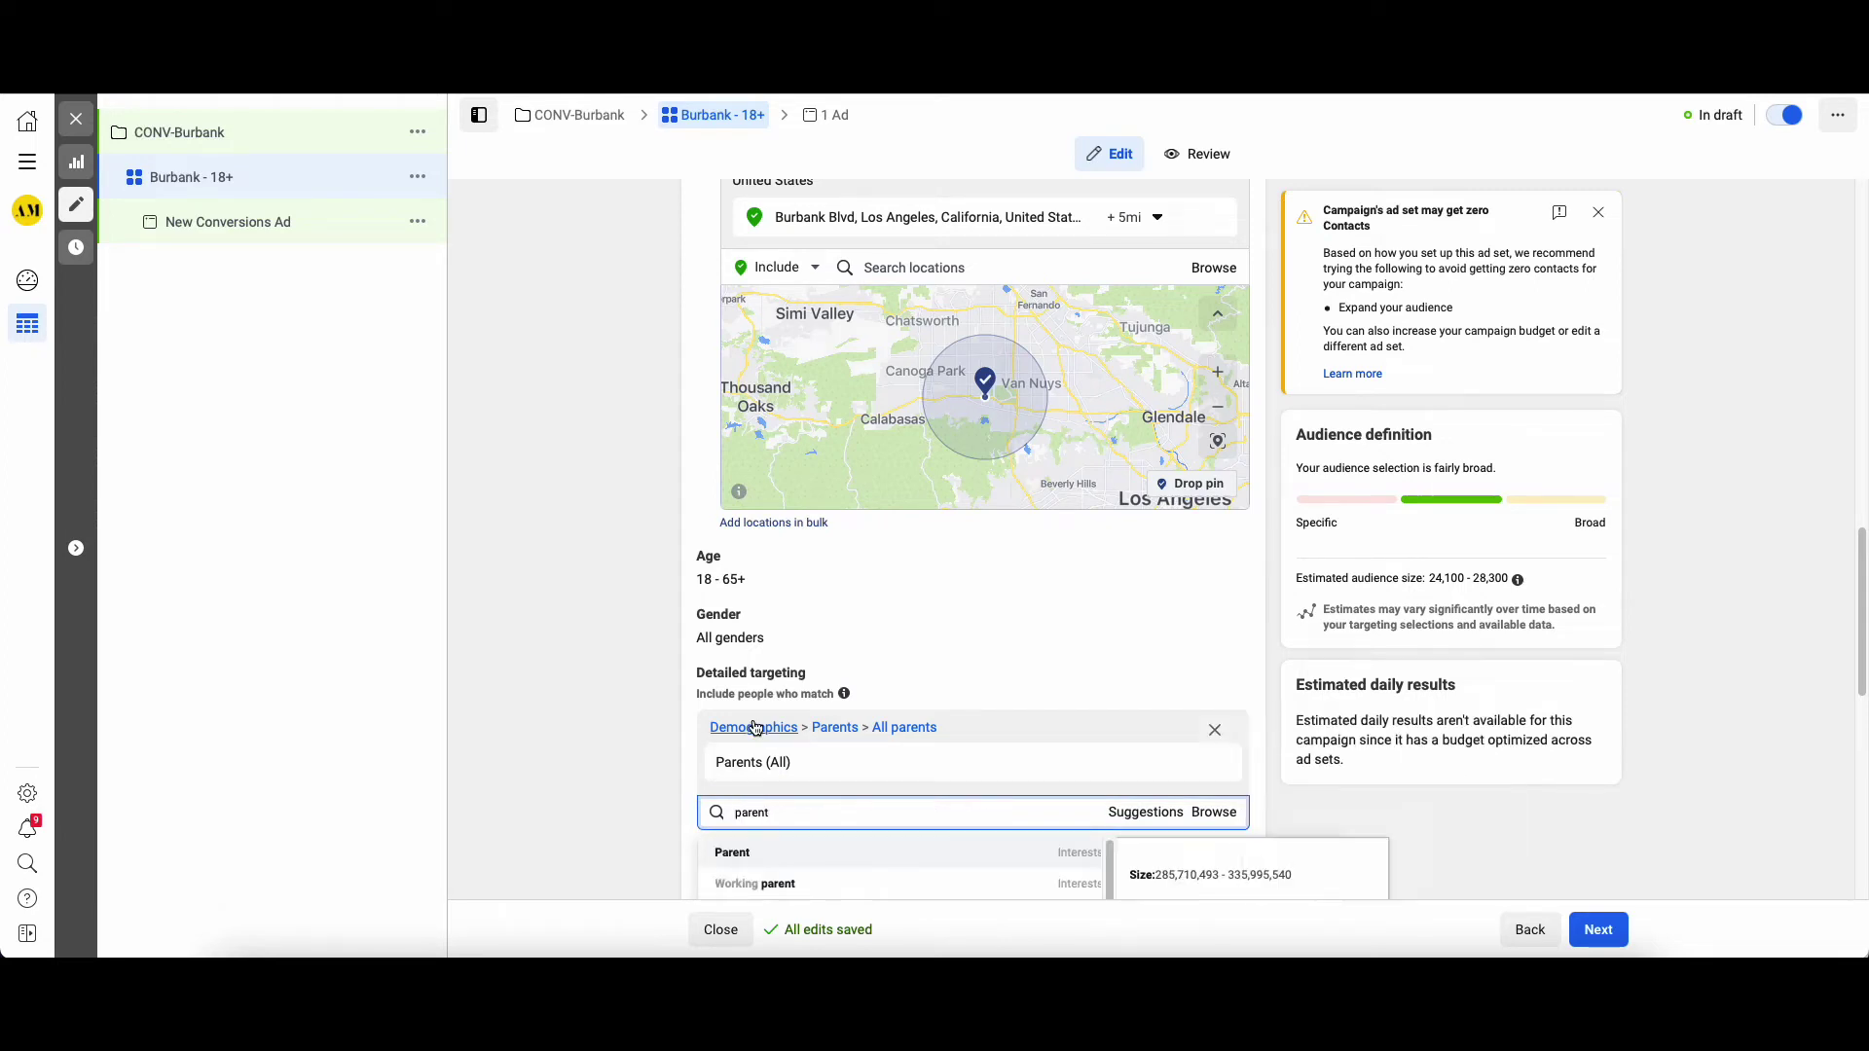
scroll(644, 749, "down", 1)
type("s")
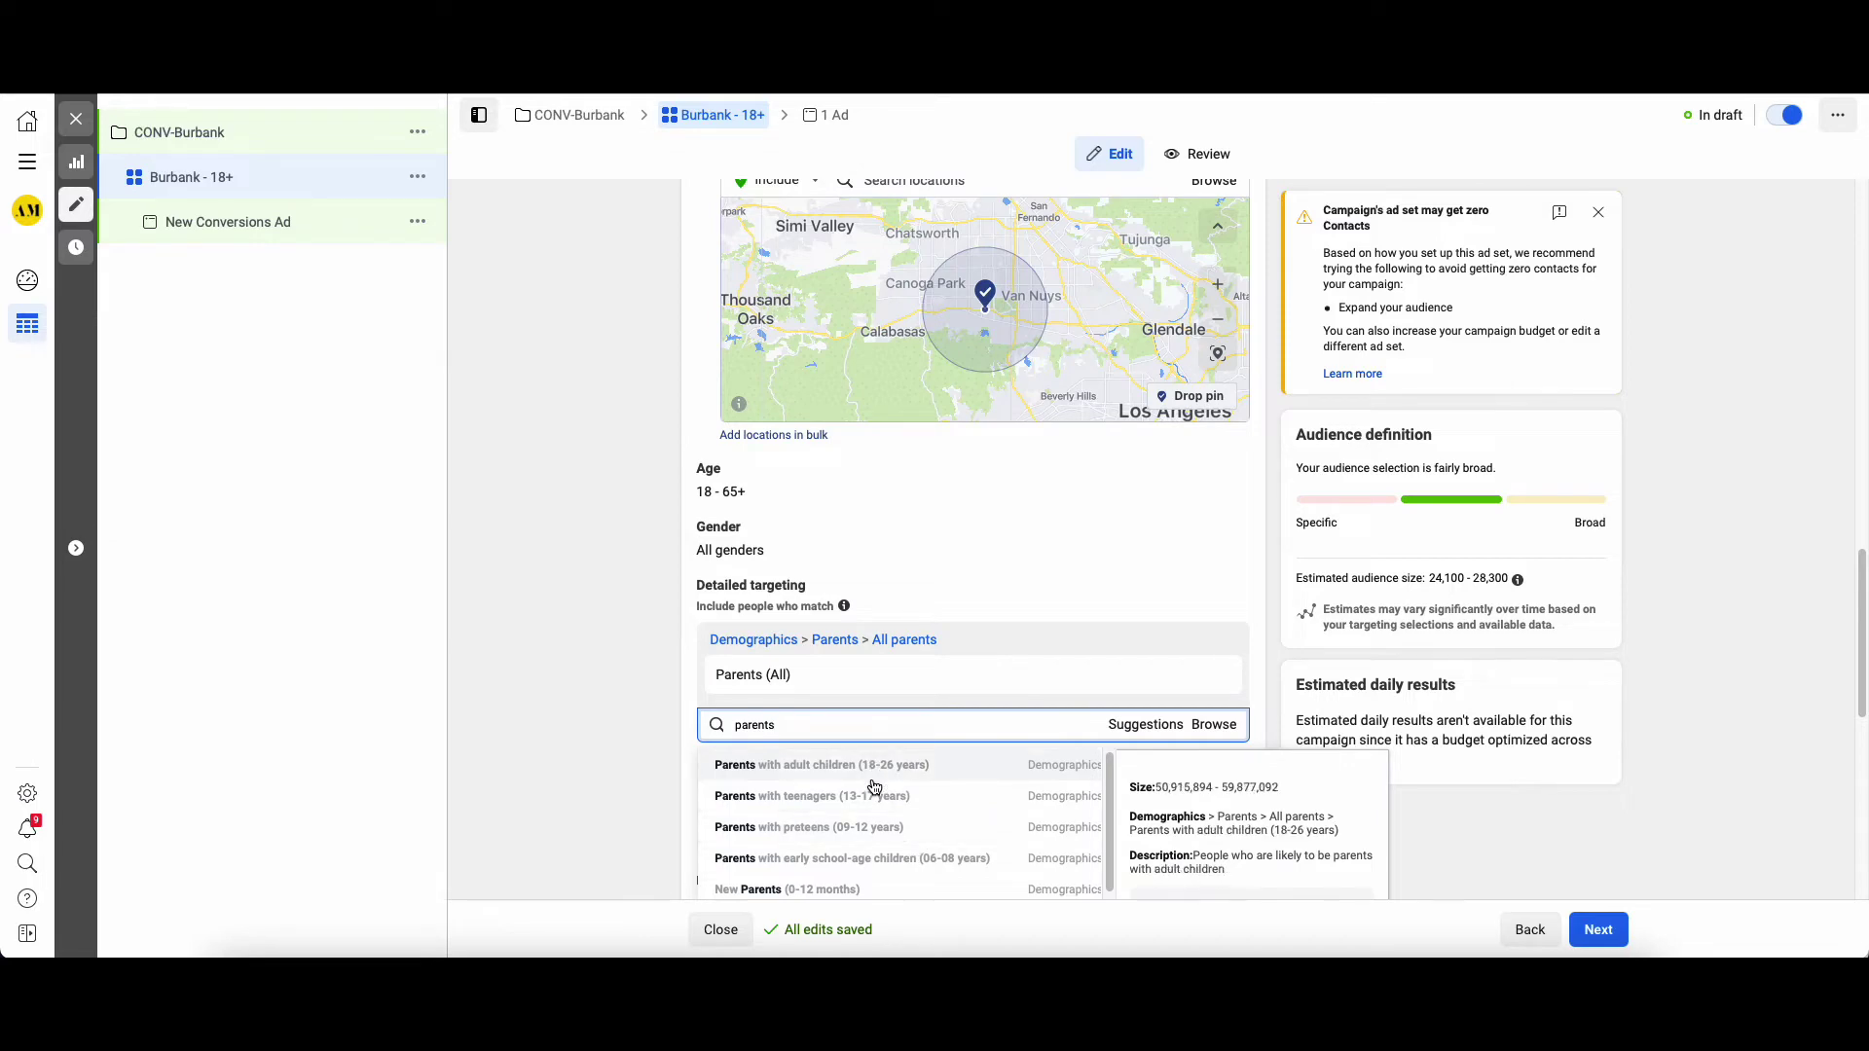
left_click(858, 830)
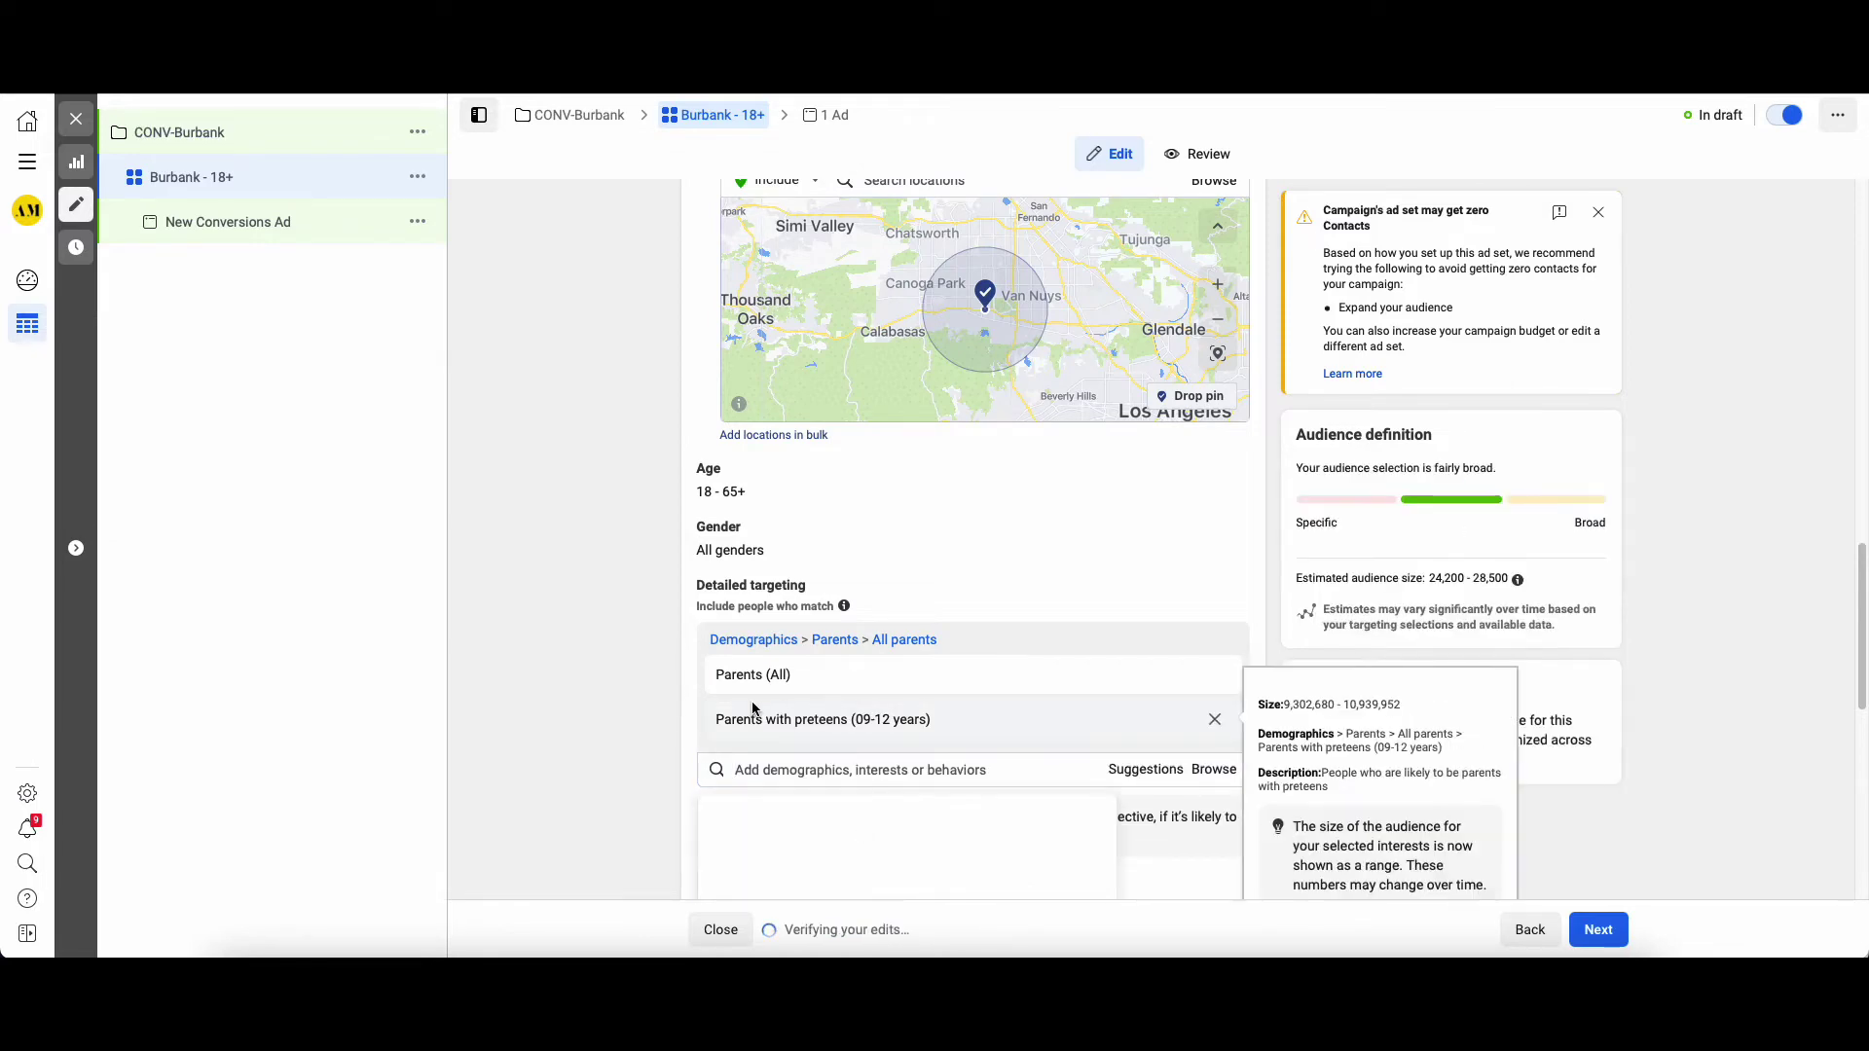
Remove the Parents (All) and Parents with preteens (09-12 years) demographics from detailed targeting
left_click(1215, 676)
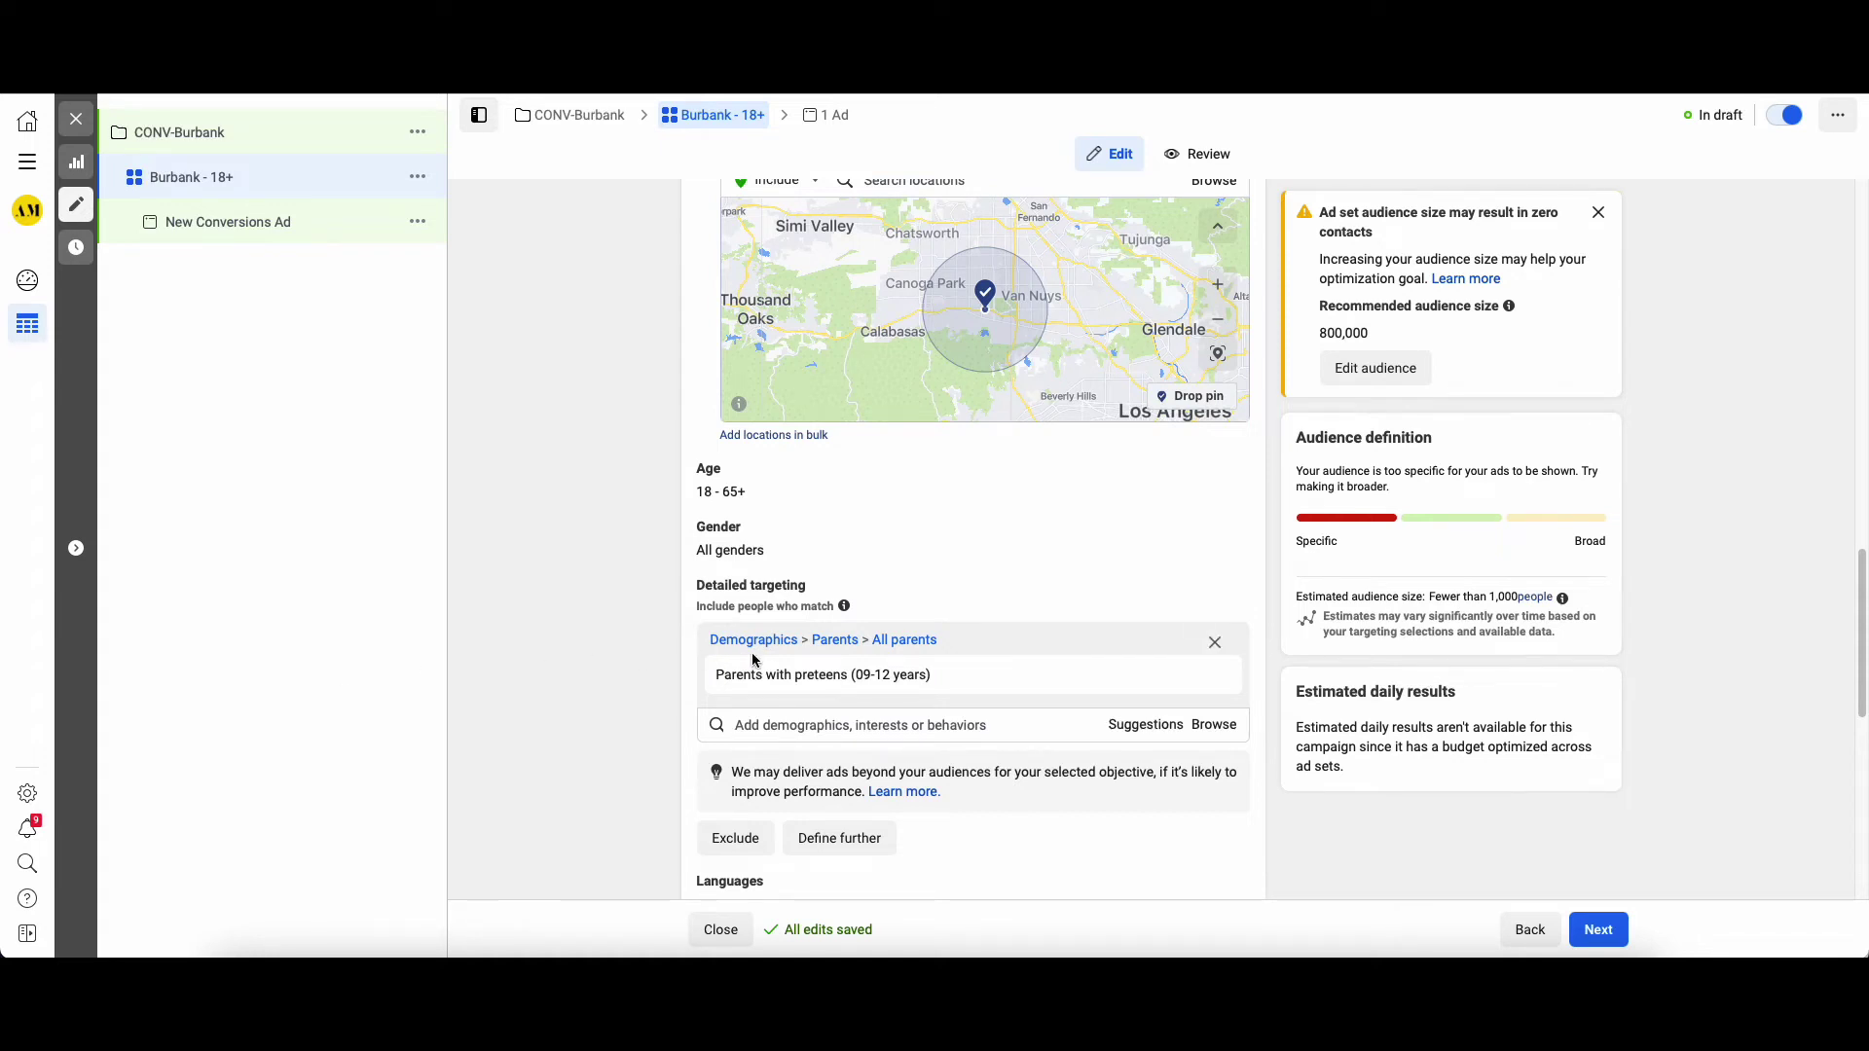
left_click(1215, 674)
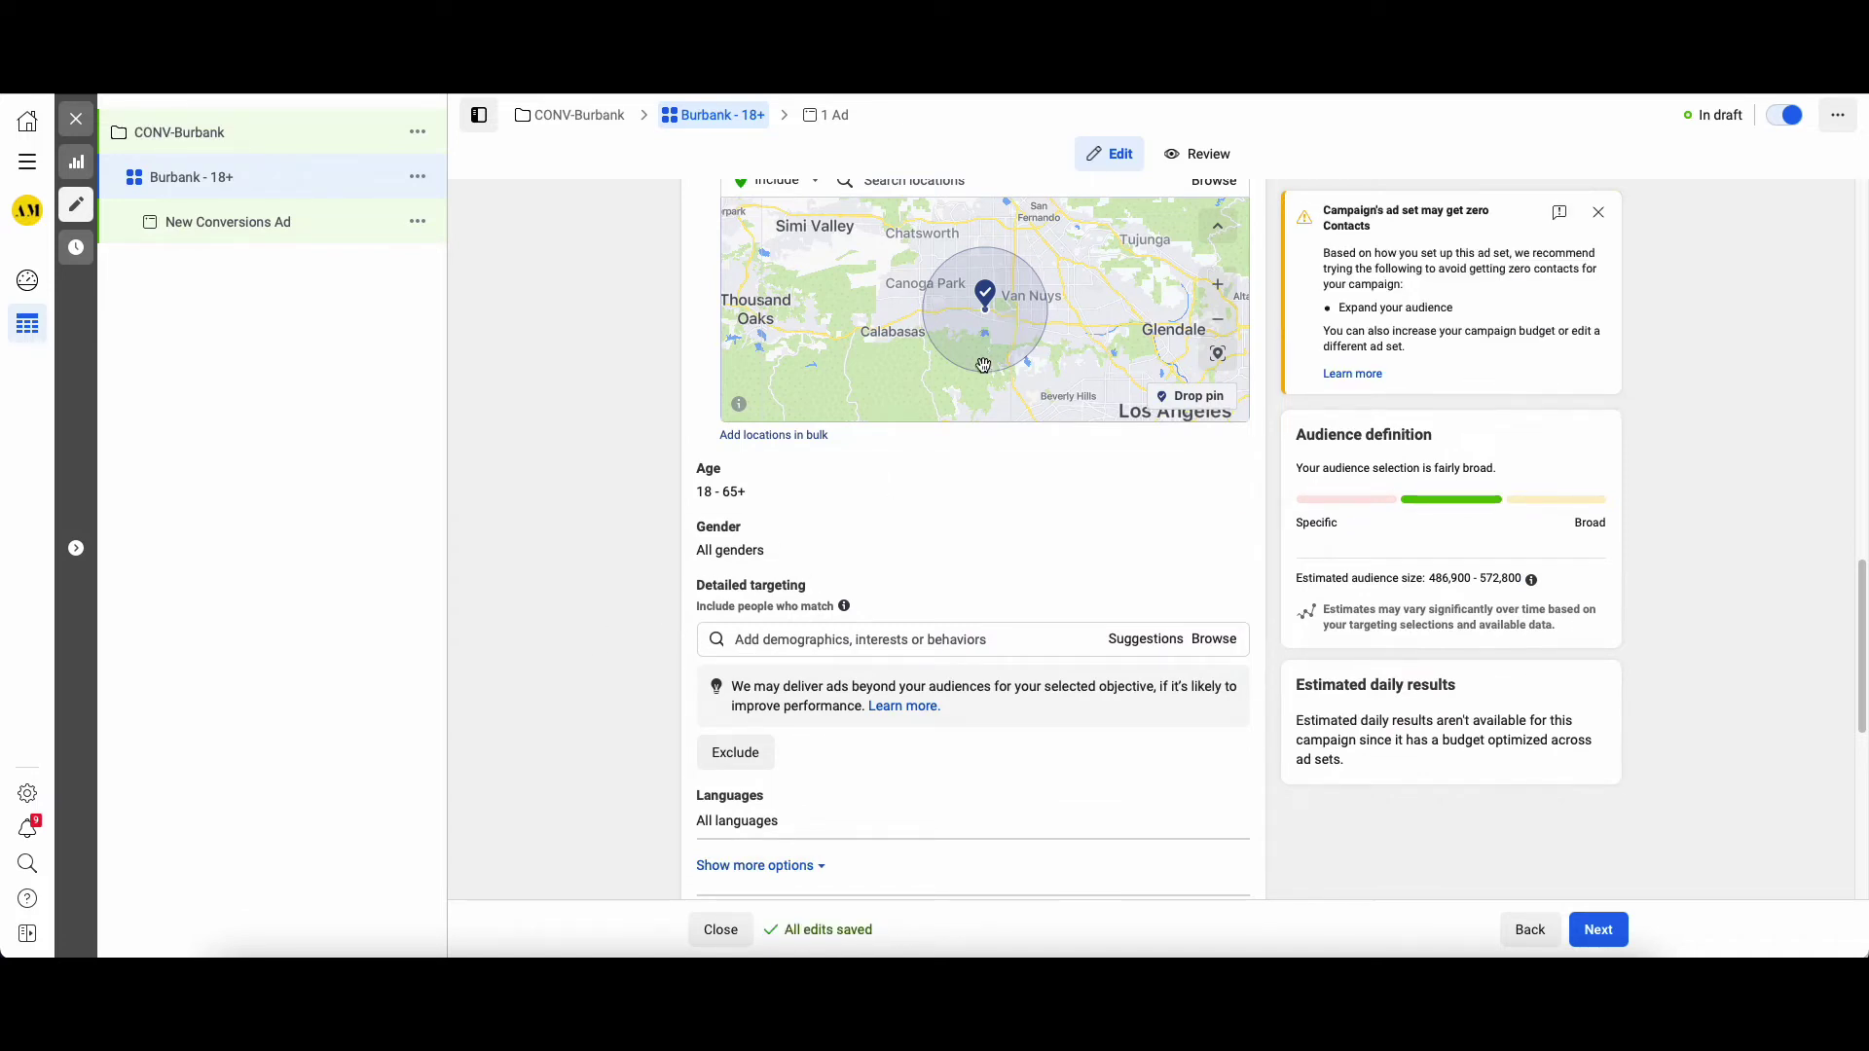
scroll(623, 506, "up", 2)
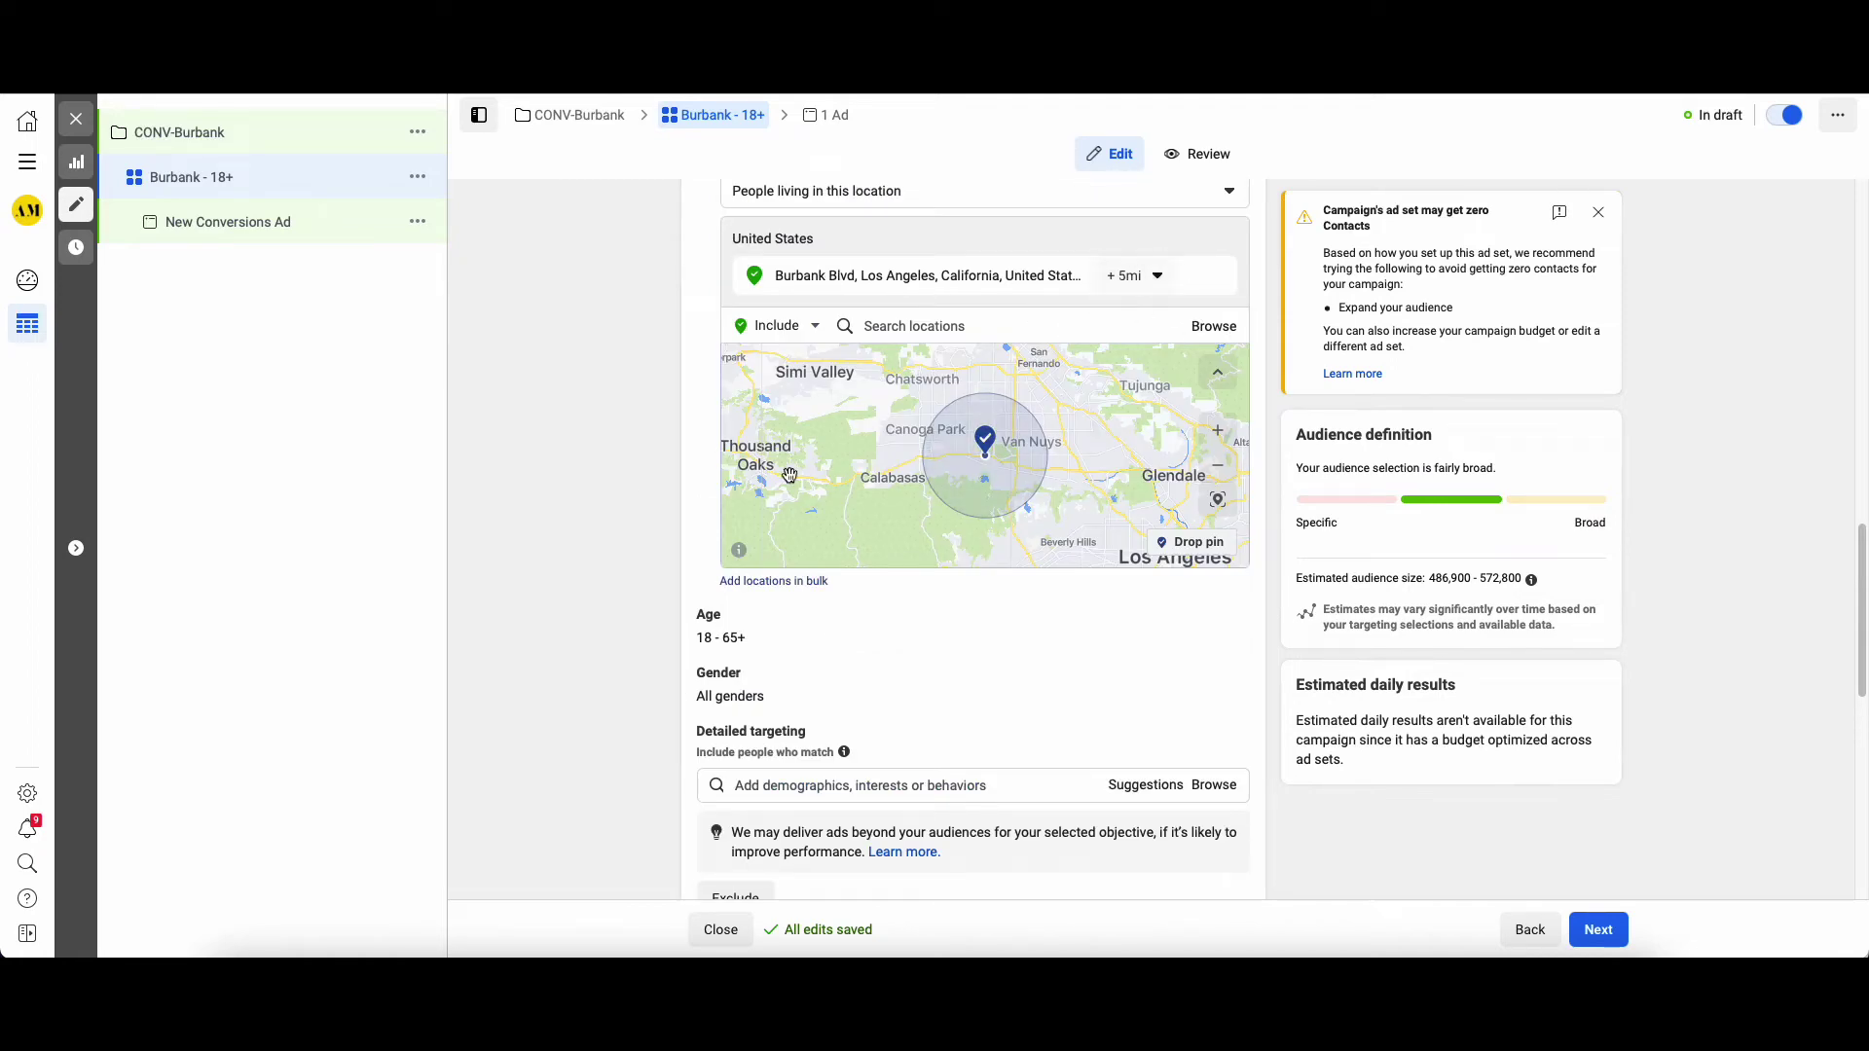
Check the platform options under Manual placements and return the ad set to Advantage+ placements
scroll(673, 572, "down", 3)
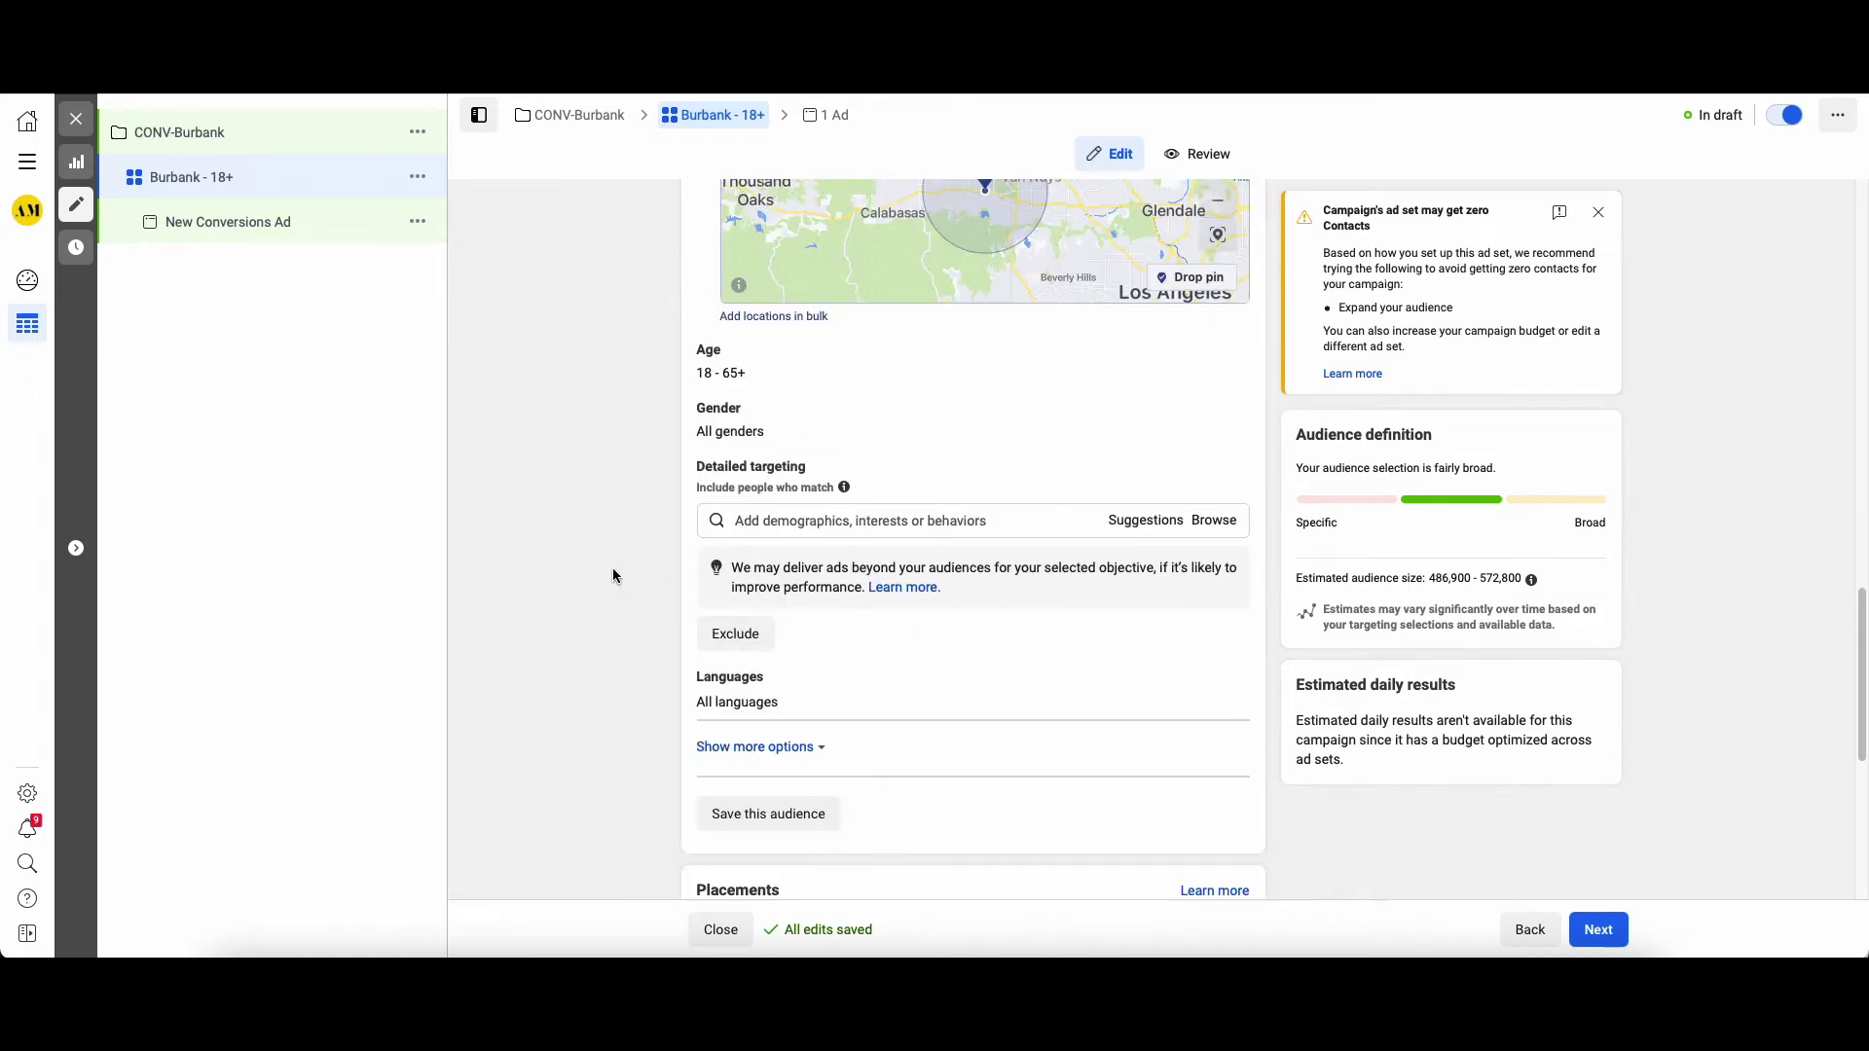
scroll(516, 728, "down", 3)
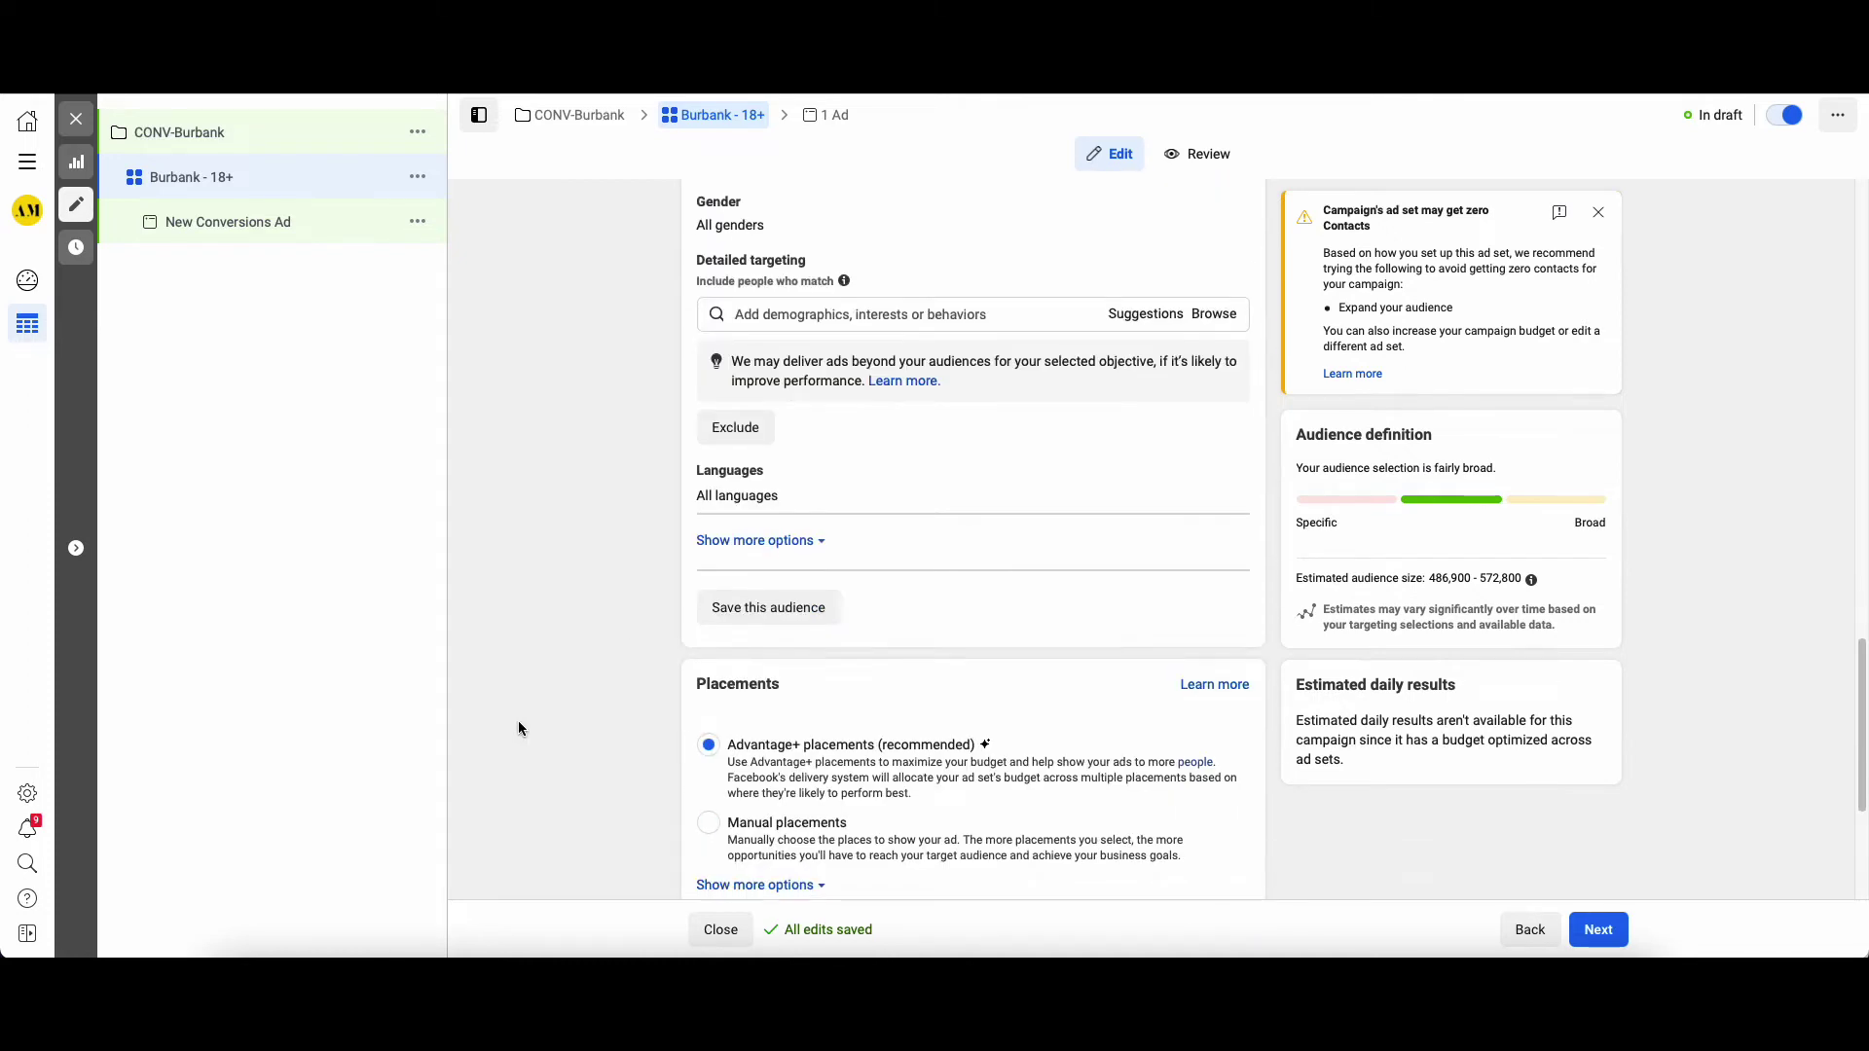
scroll(587, 678, "down", 1)
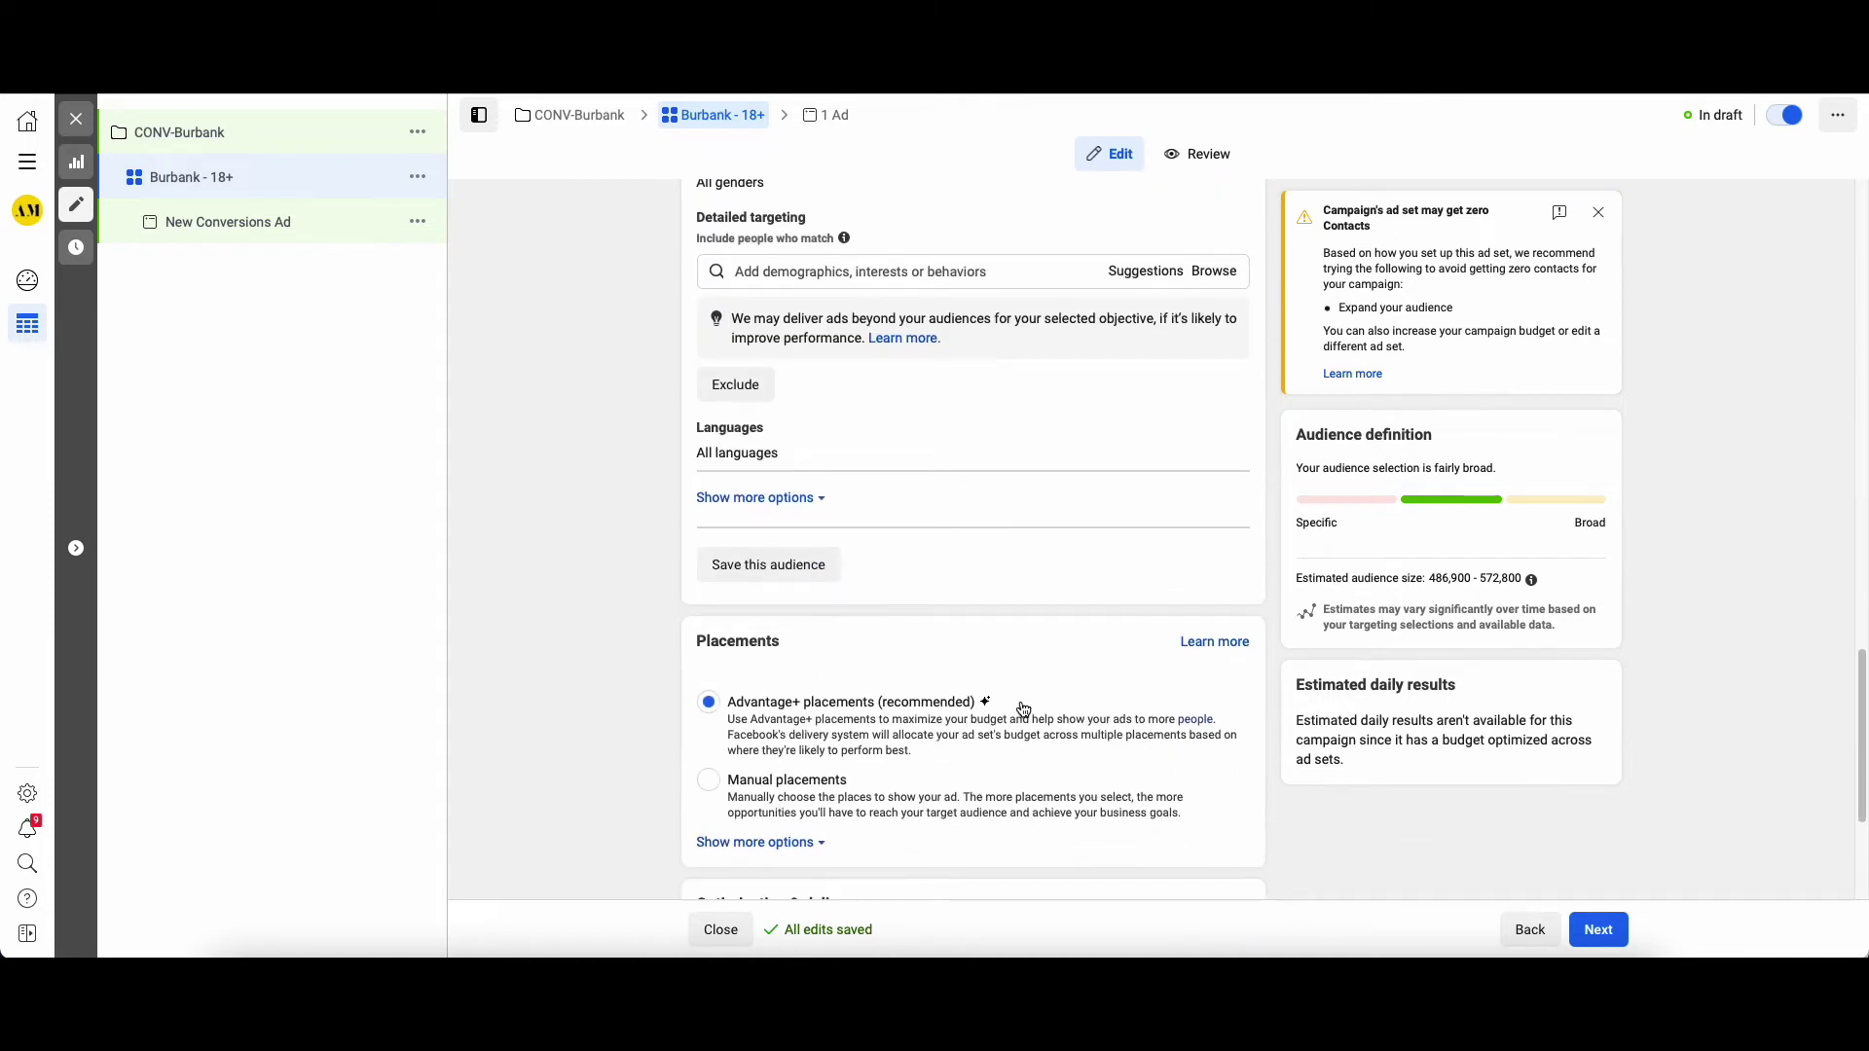
scroll(588, 676, "down", 2)
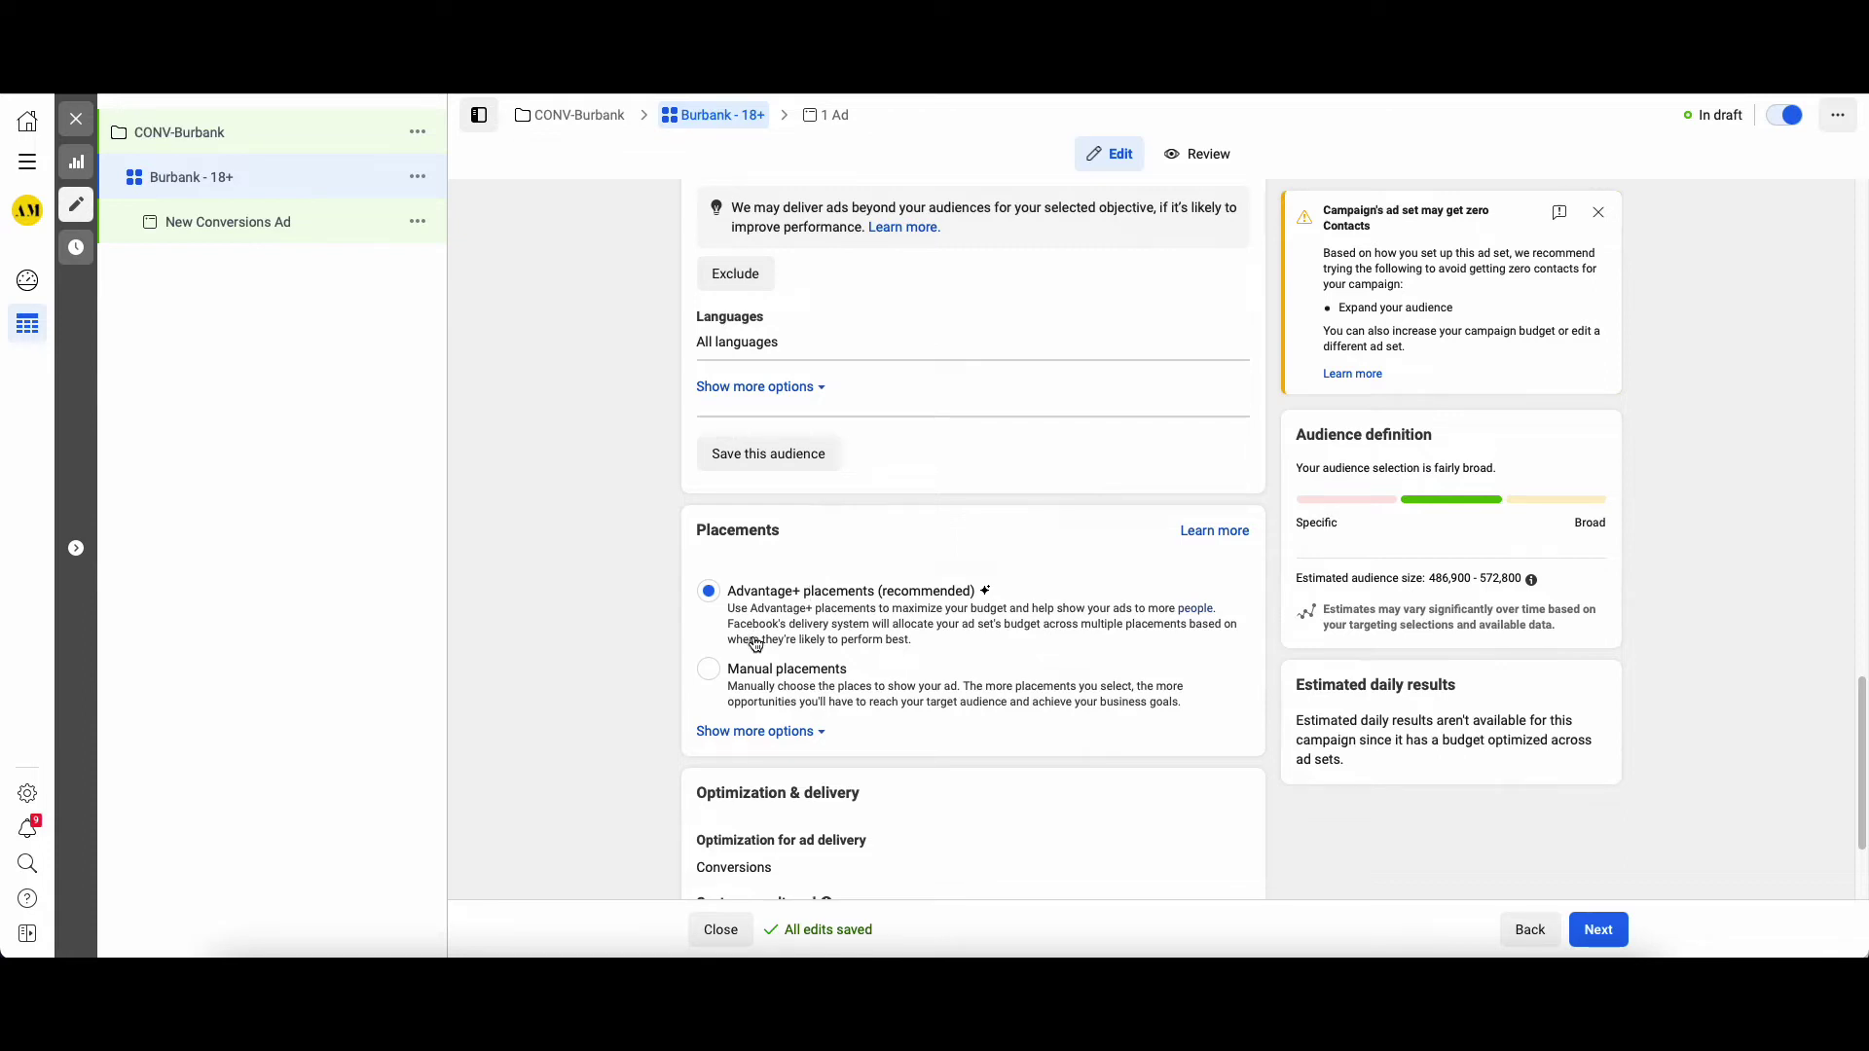
left_click(779, 697)
scroll(847, 749, "down", 1)
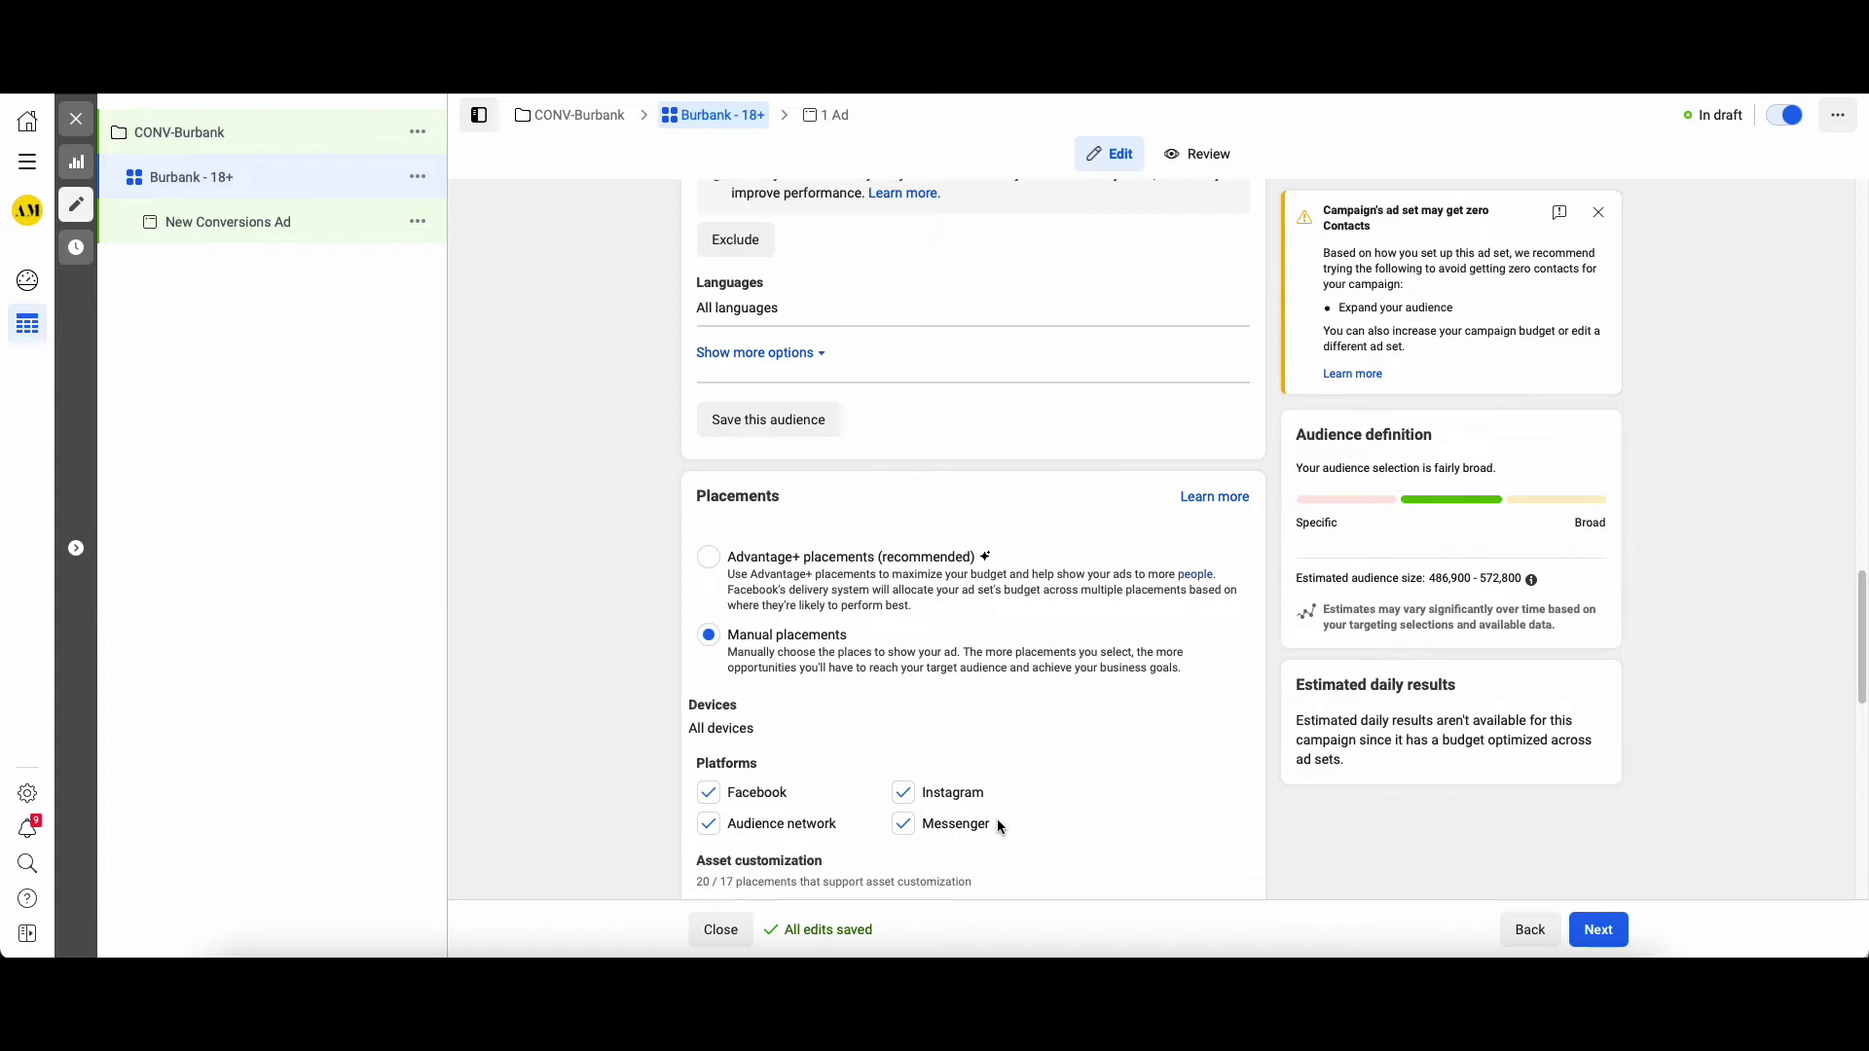
scroll(666, 808, "down", 1)
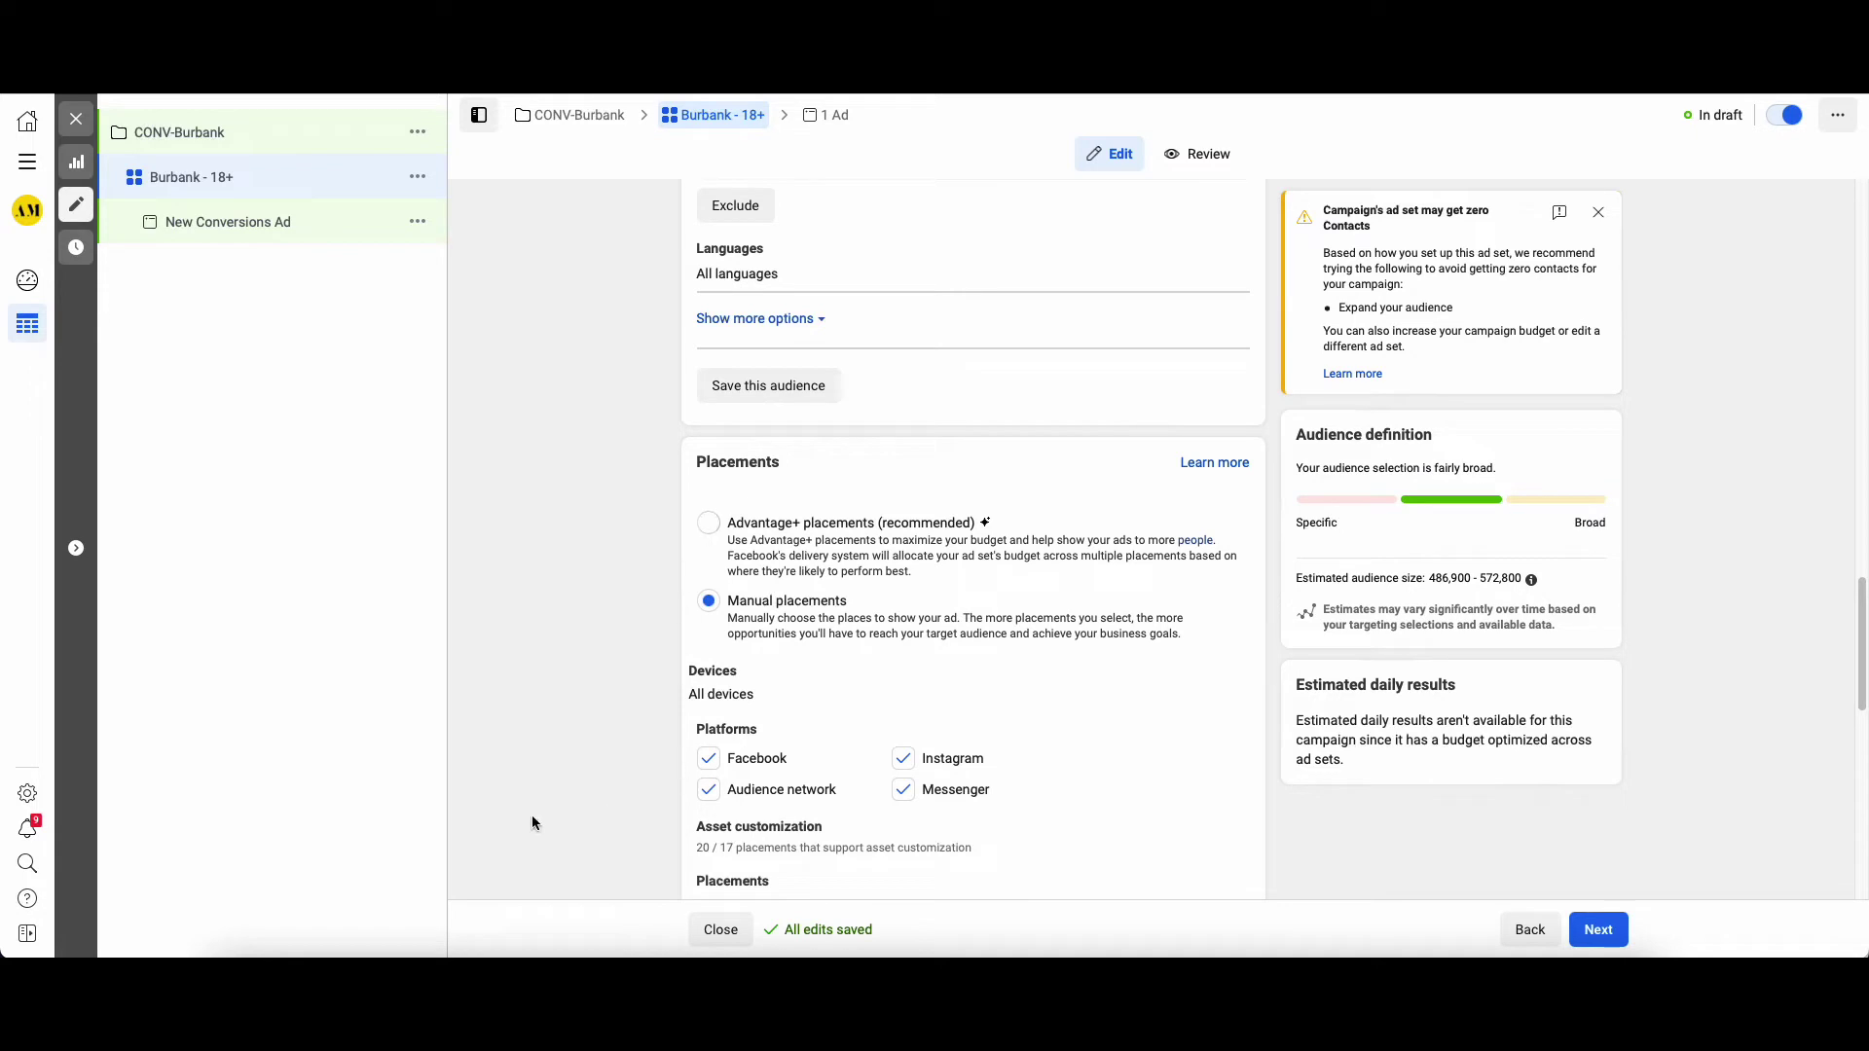
left_click(709, 523)
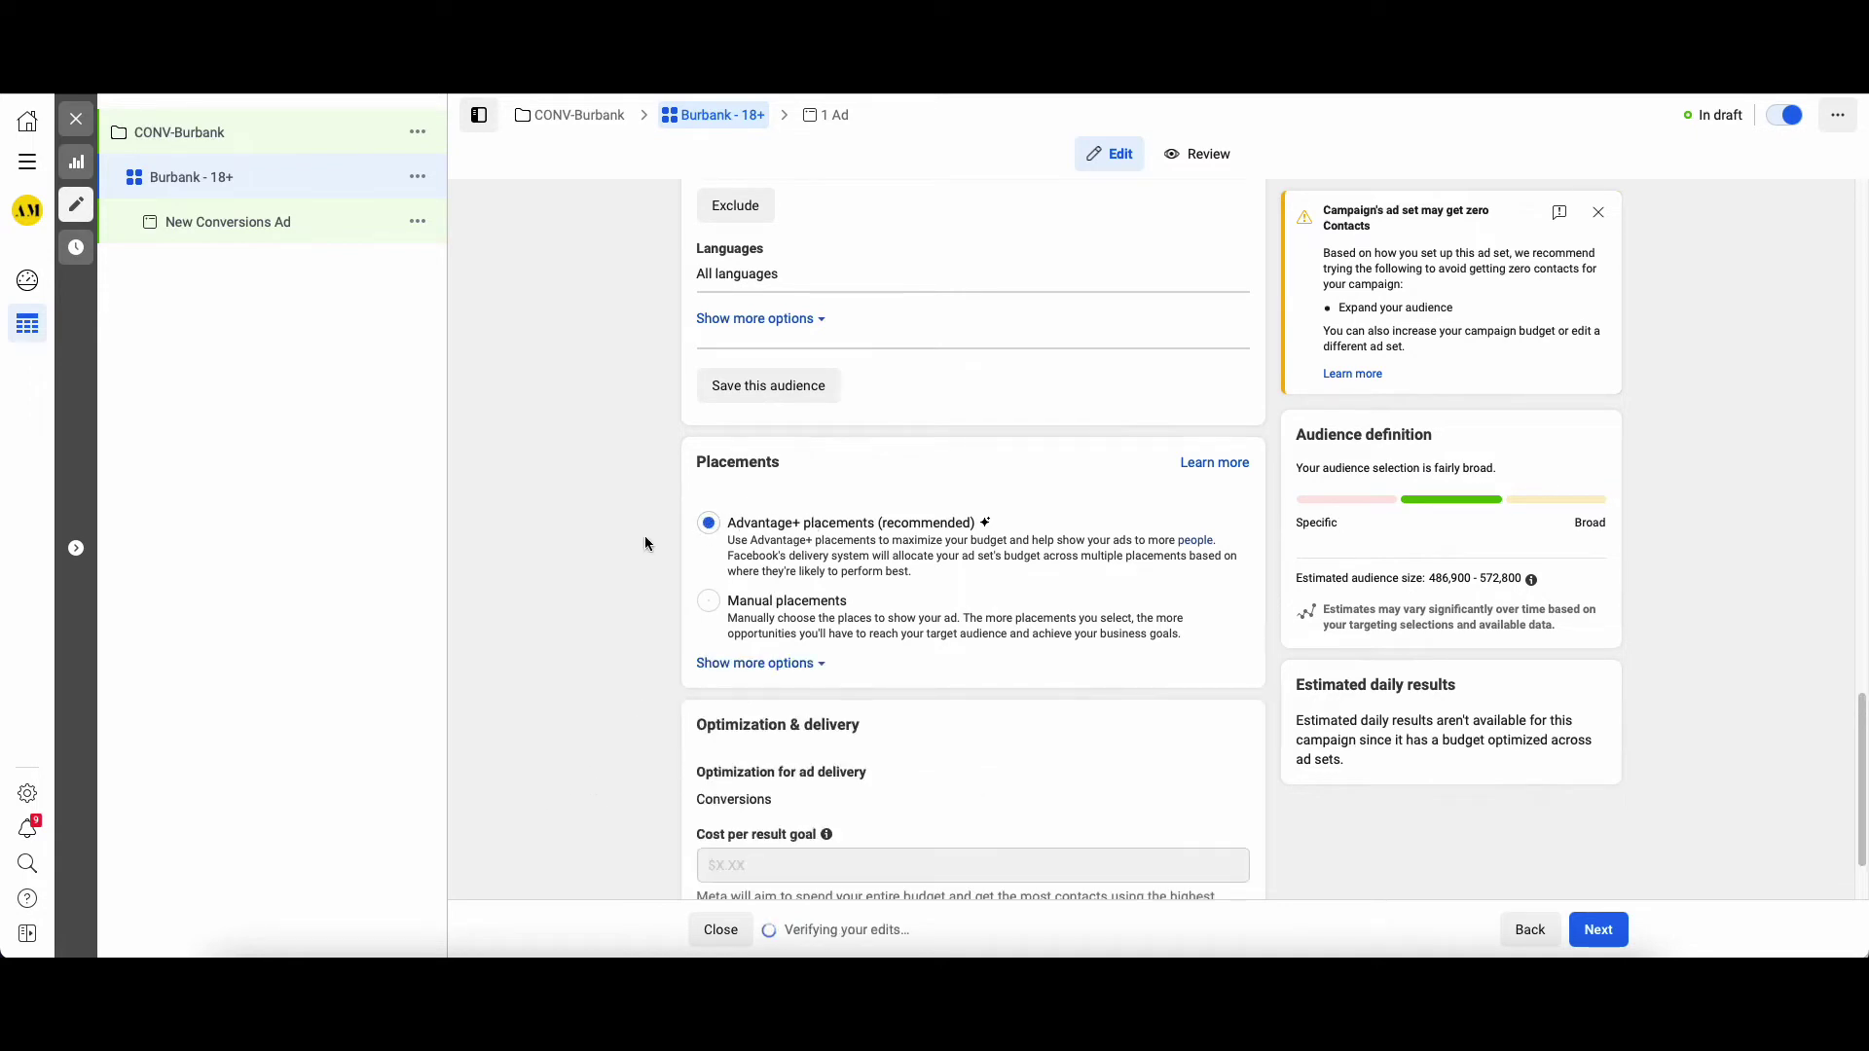
Open the New Conversions Ad and review its identity, ad setup, format and ad creative sections
scroll(609, 640, "down", 2)
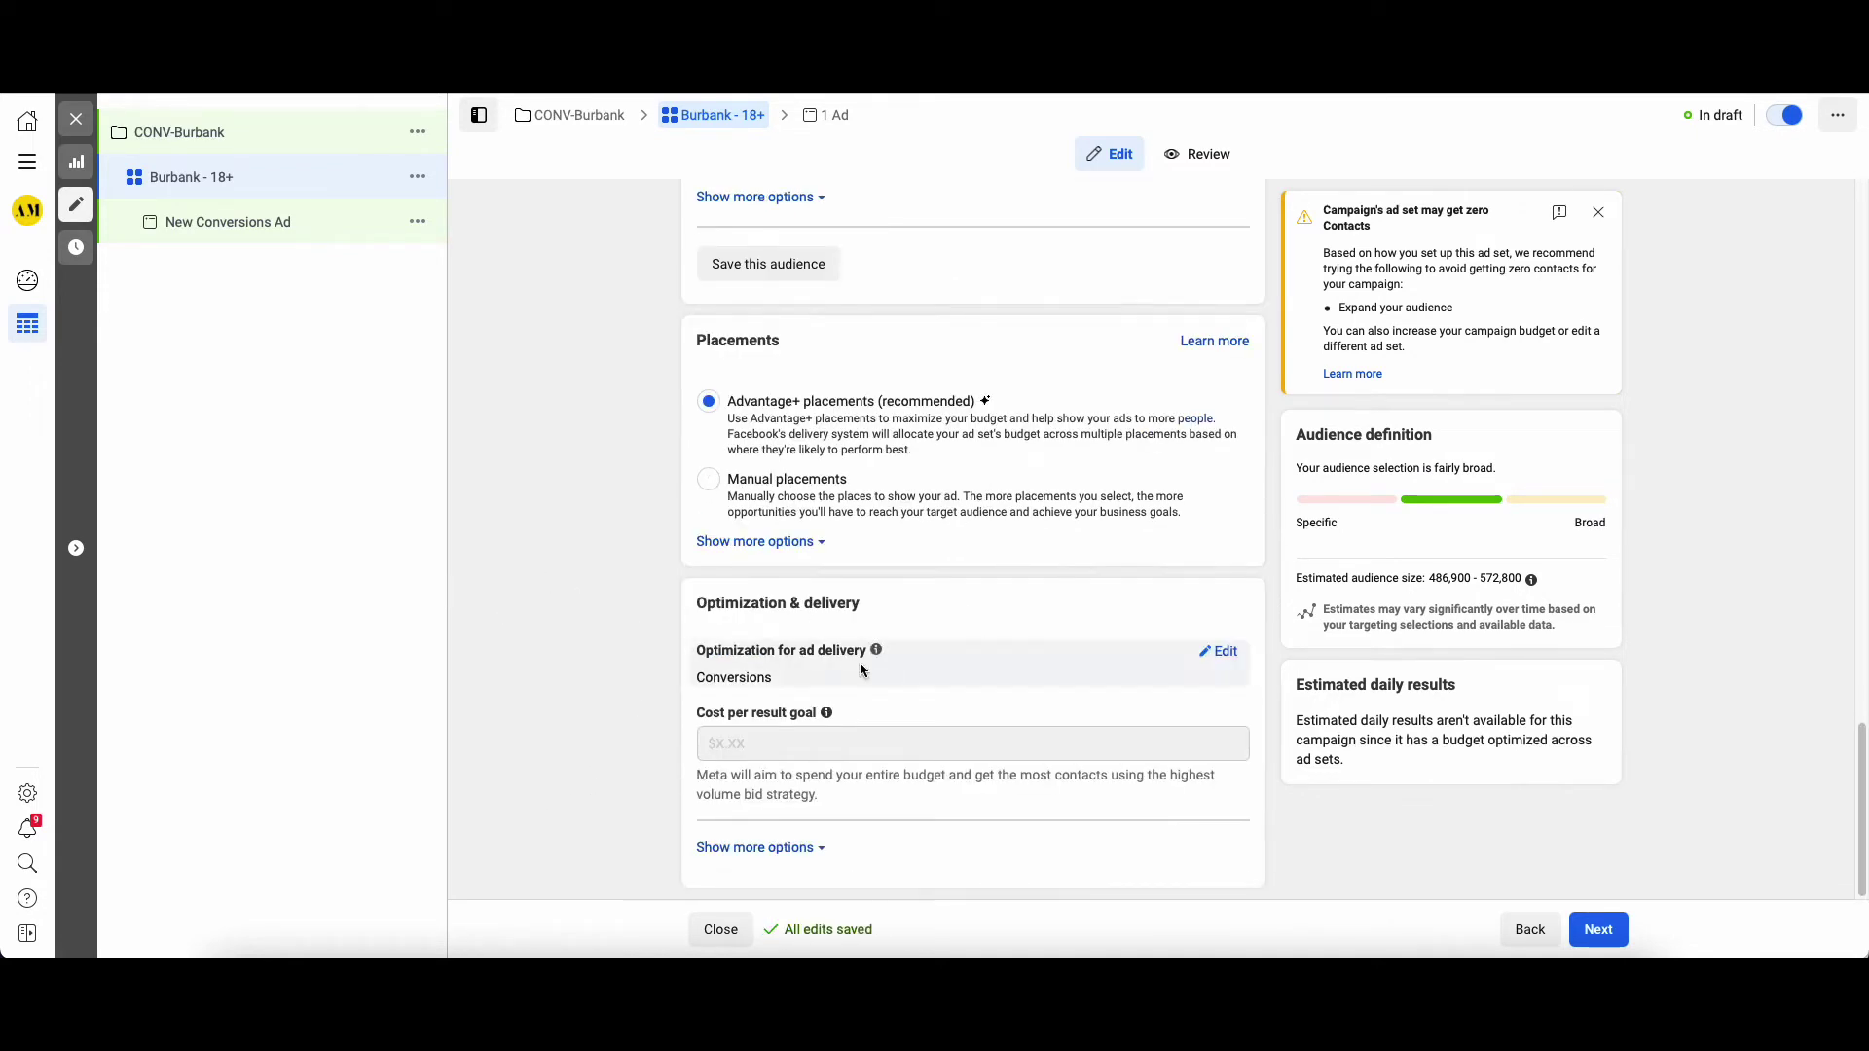
left_click(251, 231)
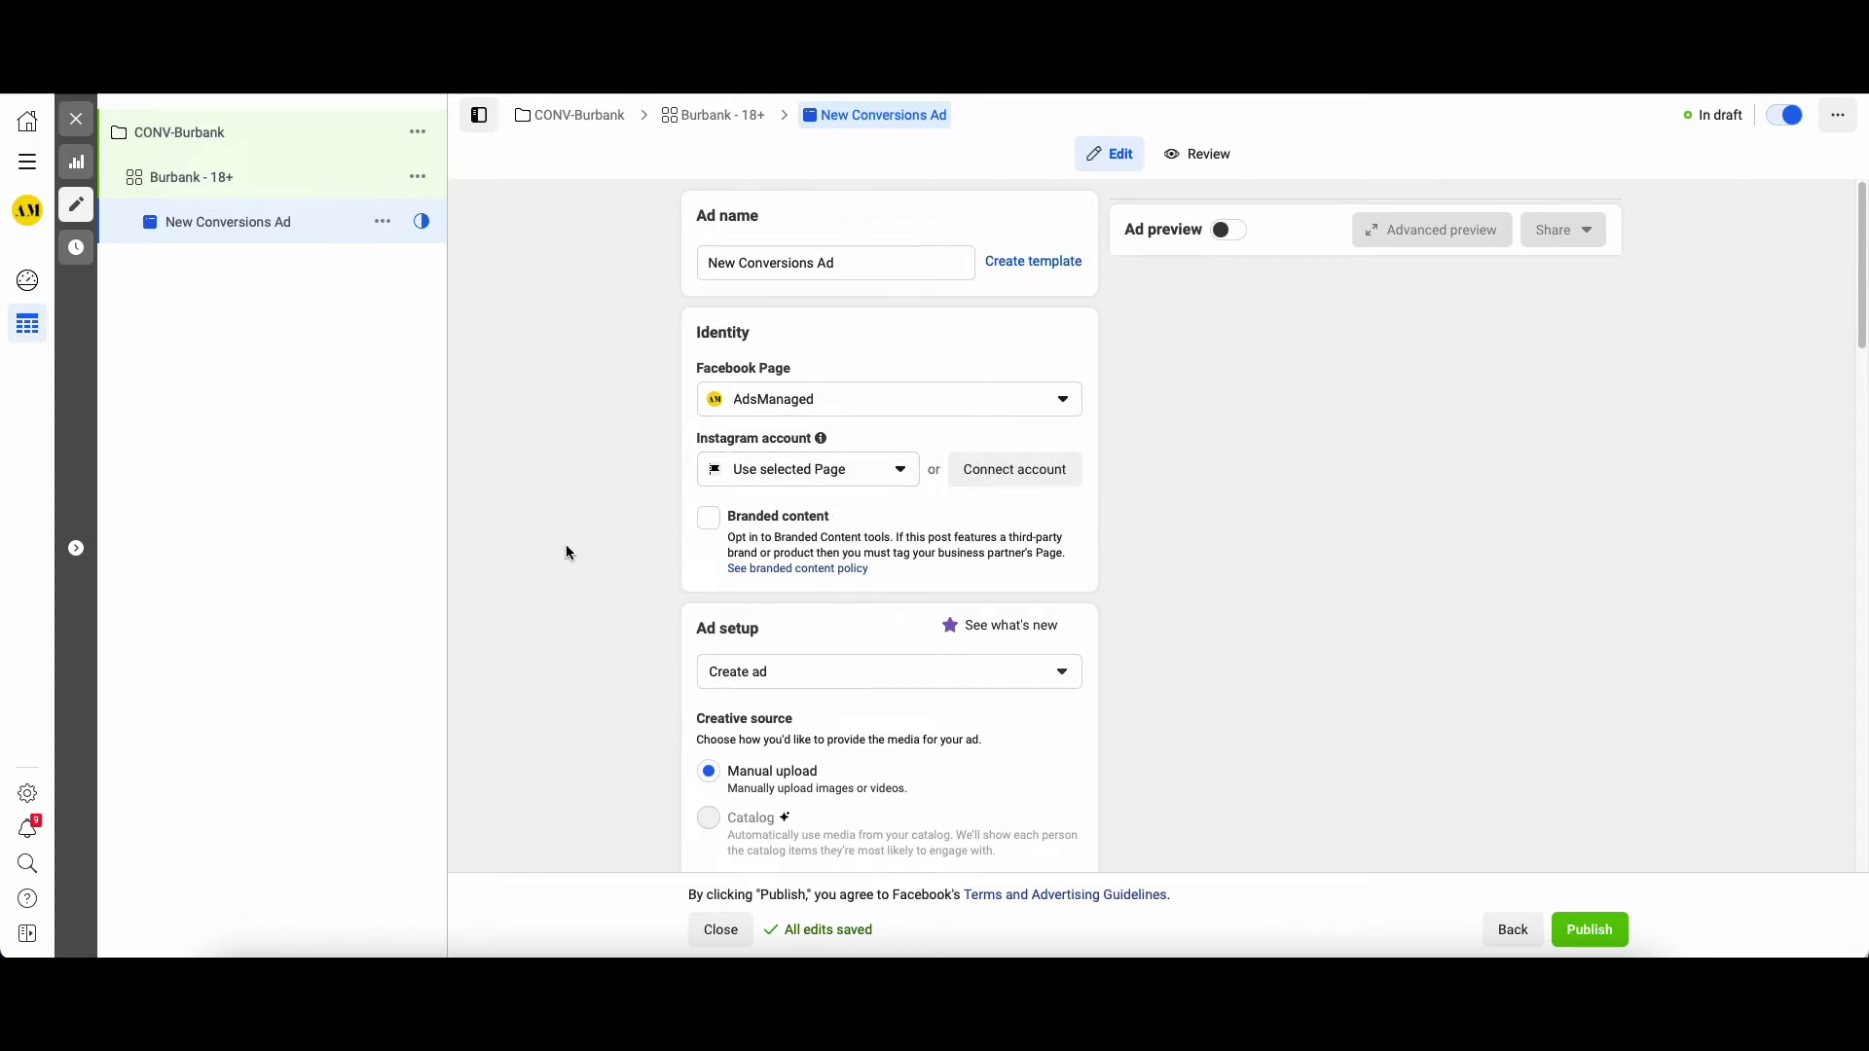
scroll(565, 545, "down", 1)
scroll(566, 552, "down", 5)
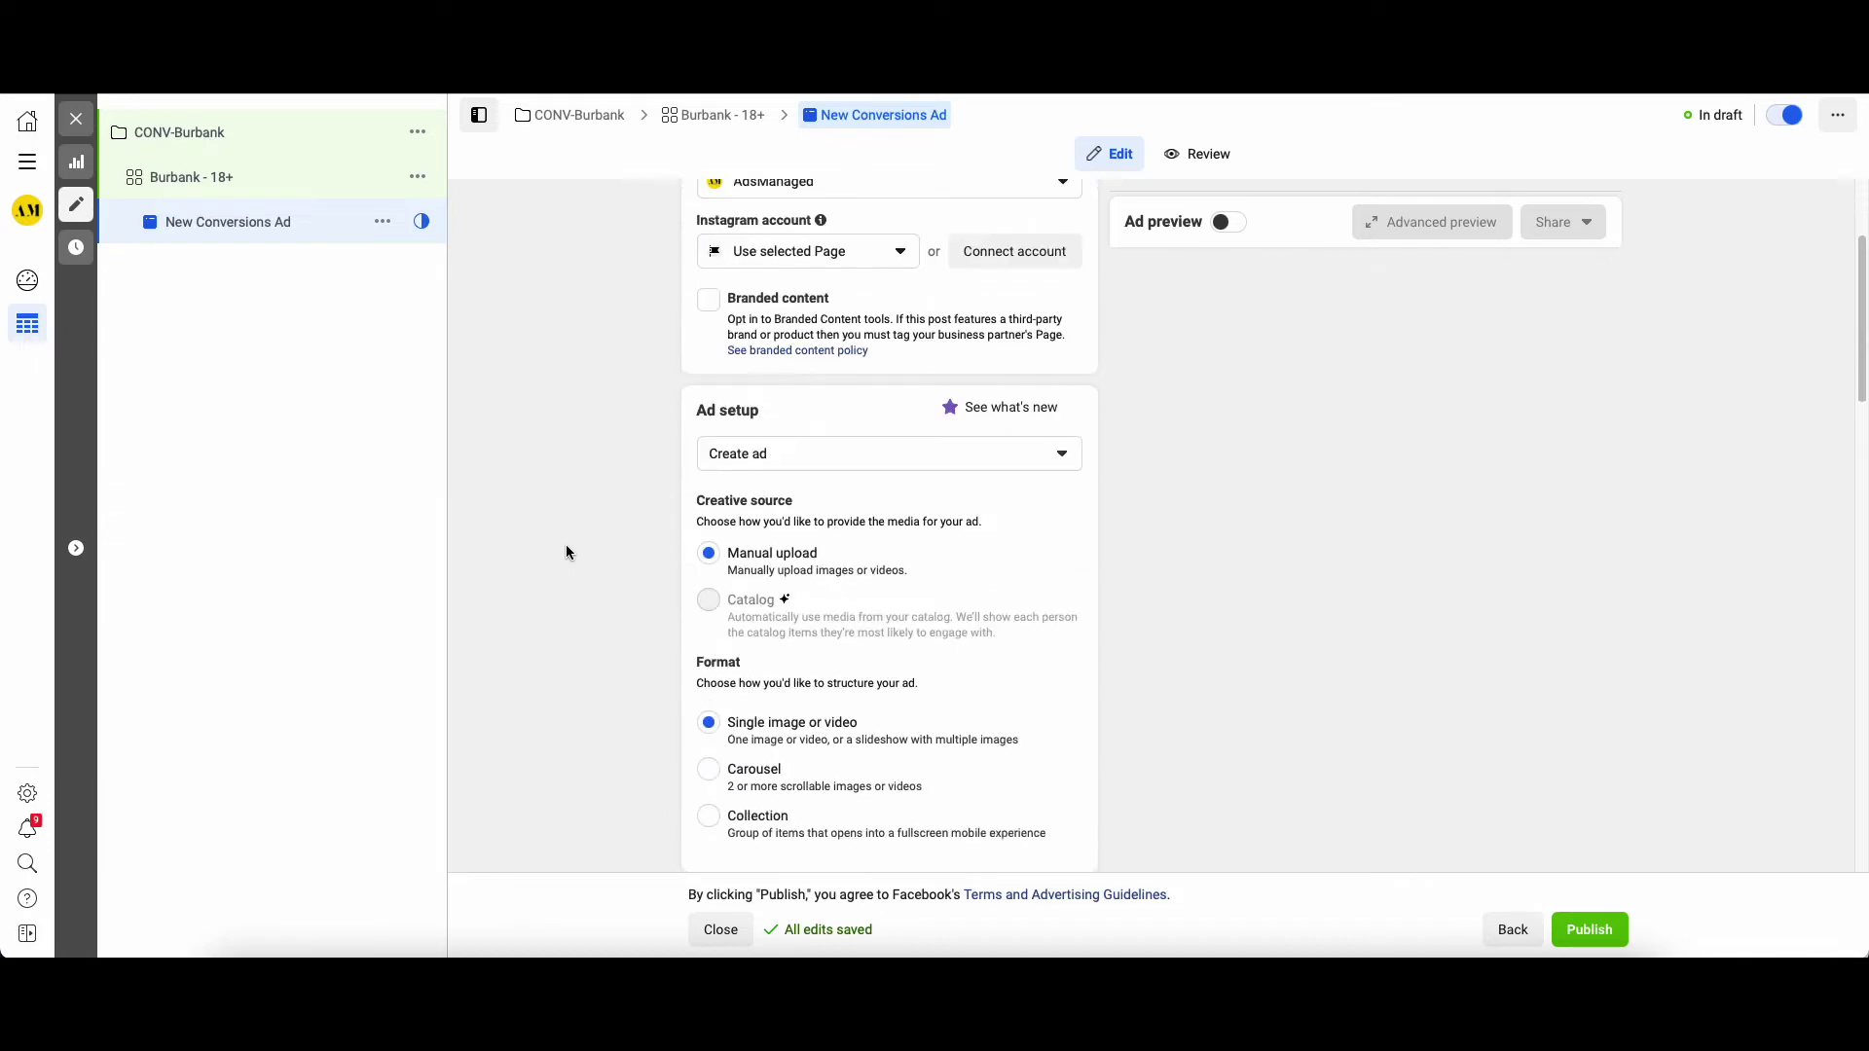
scroll(567, 552, "down", 3)
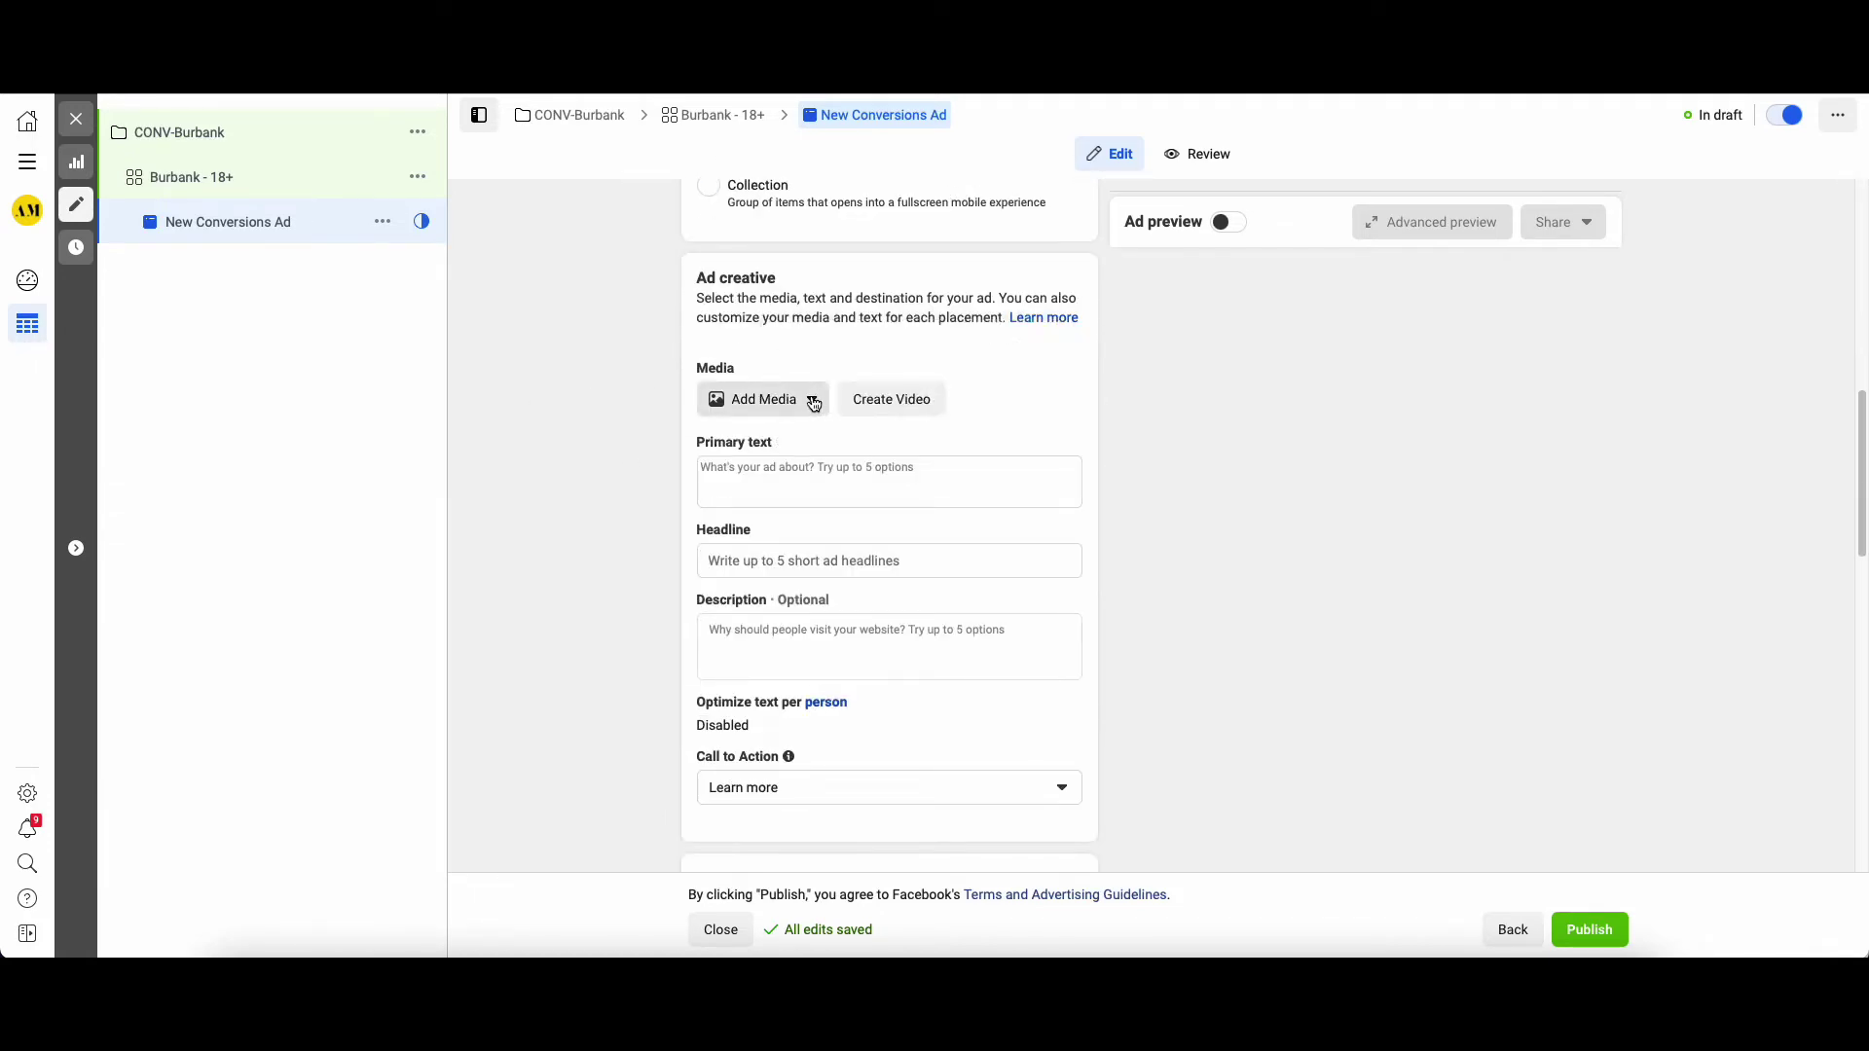
Check the ad creative's image and video media options and its primary text and headline fields
left_click(804, 400)
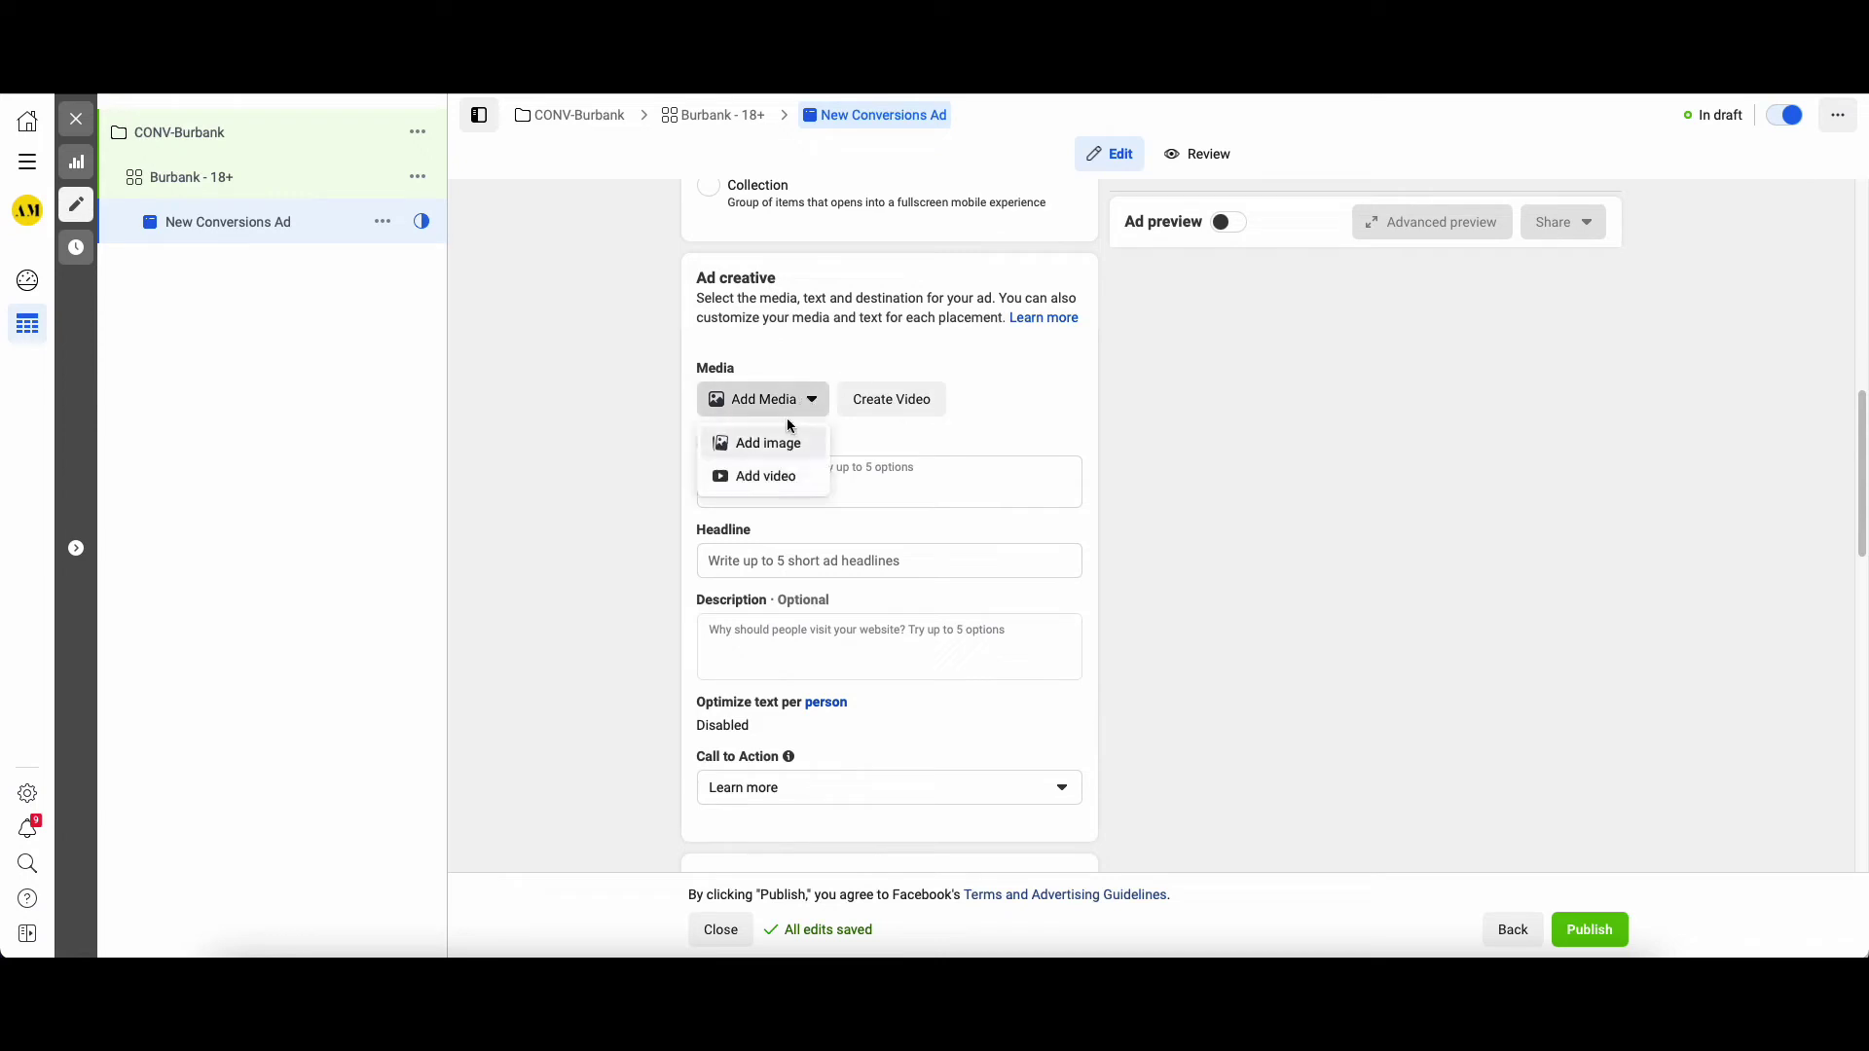
left_click(613, 502)
left_click(735, 473)
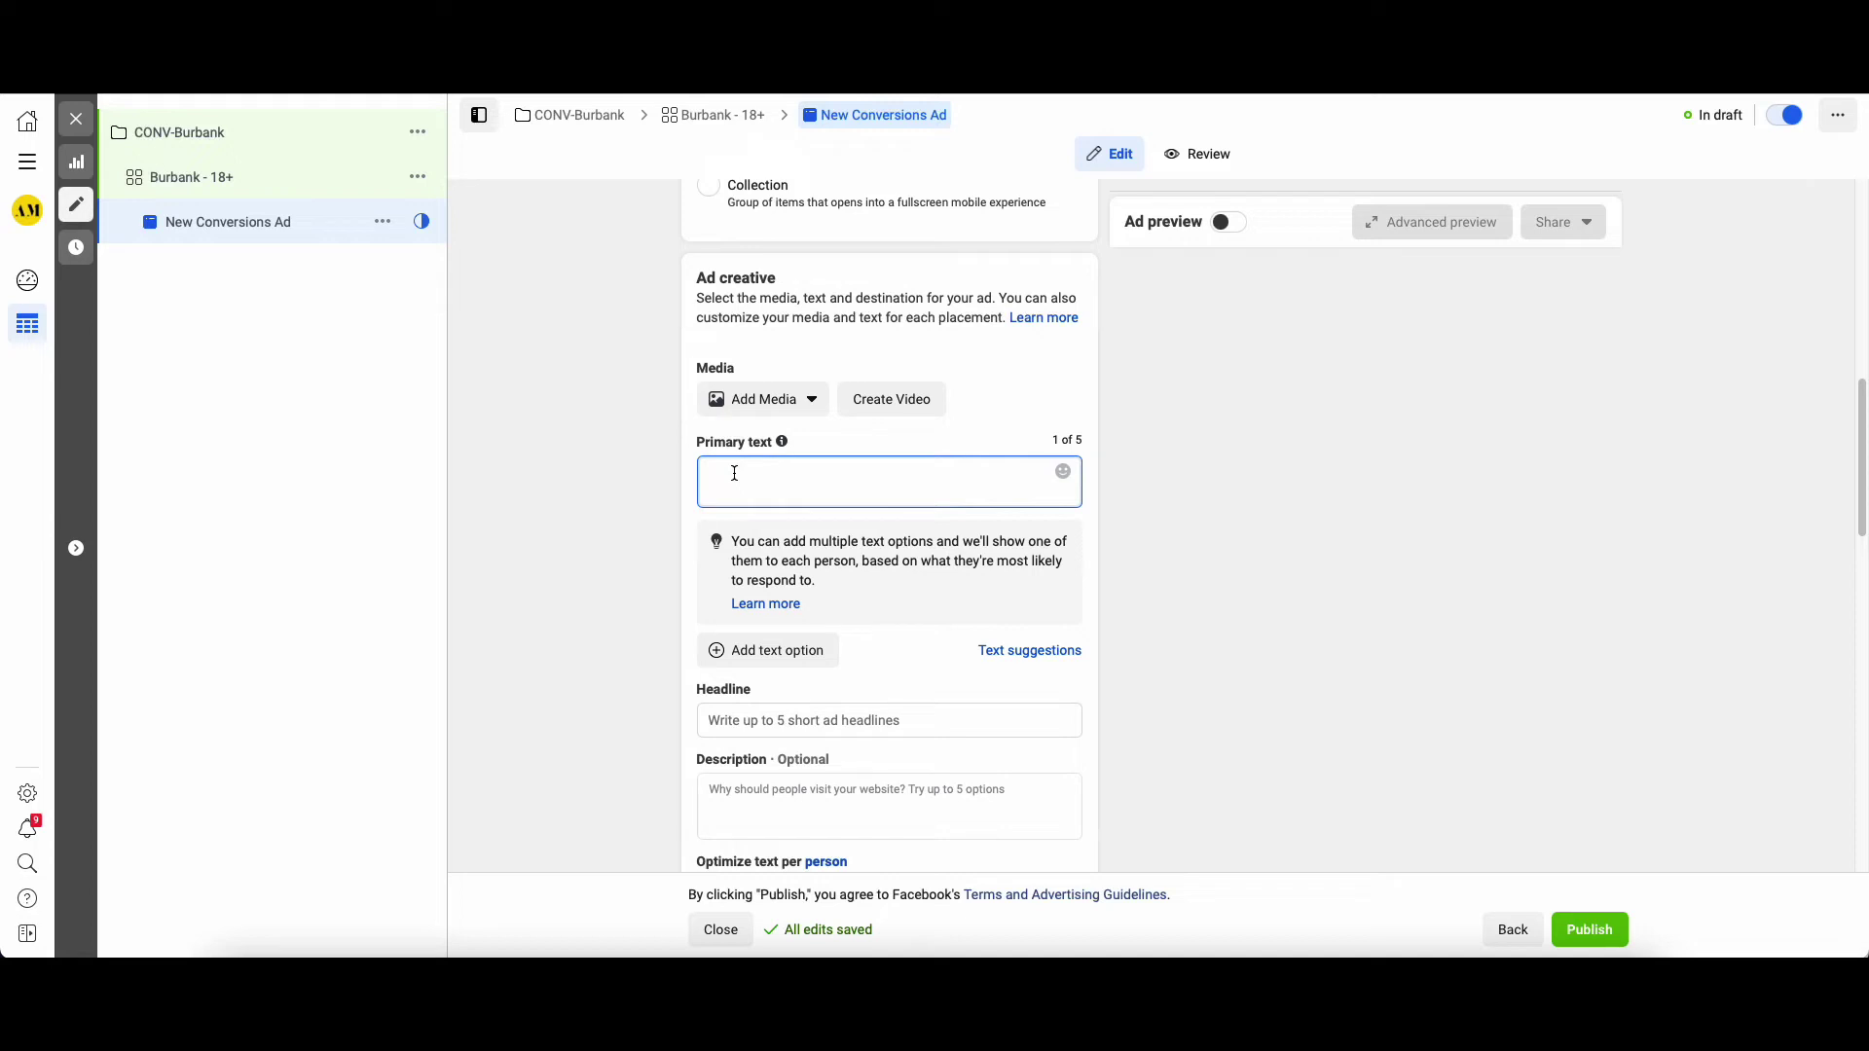
left_click(771, 722)
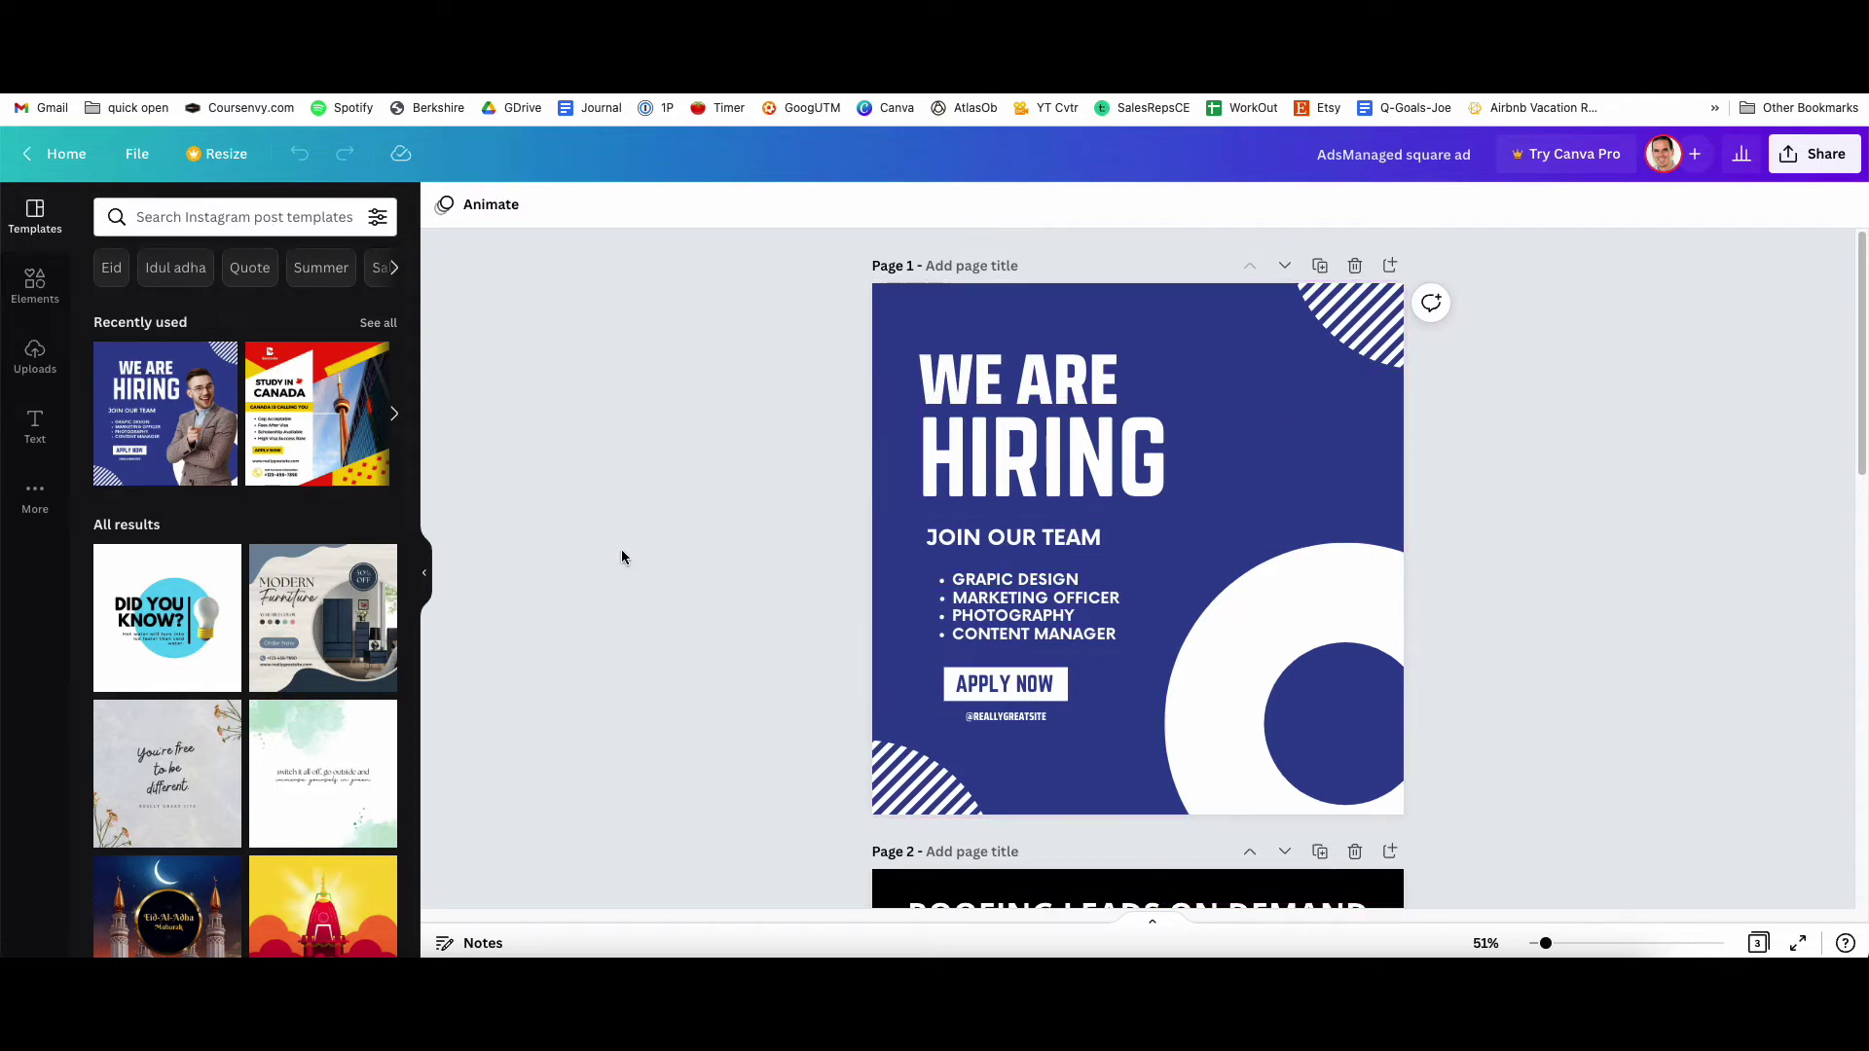
Look through the Canva post templates and elements, and view the page 2 roofing leads design
left_click(230, 216)
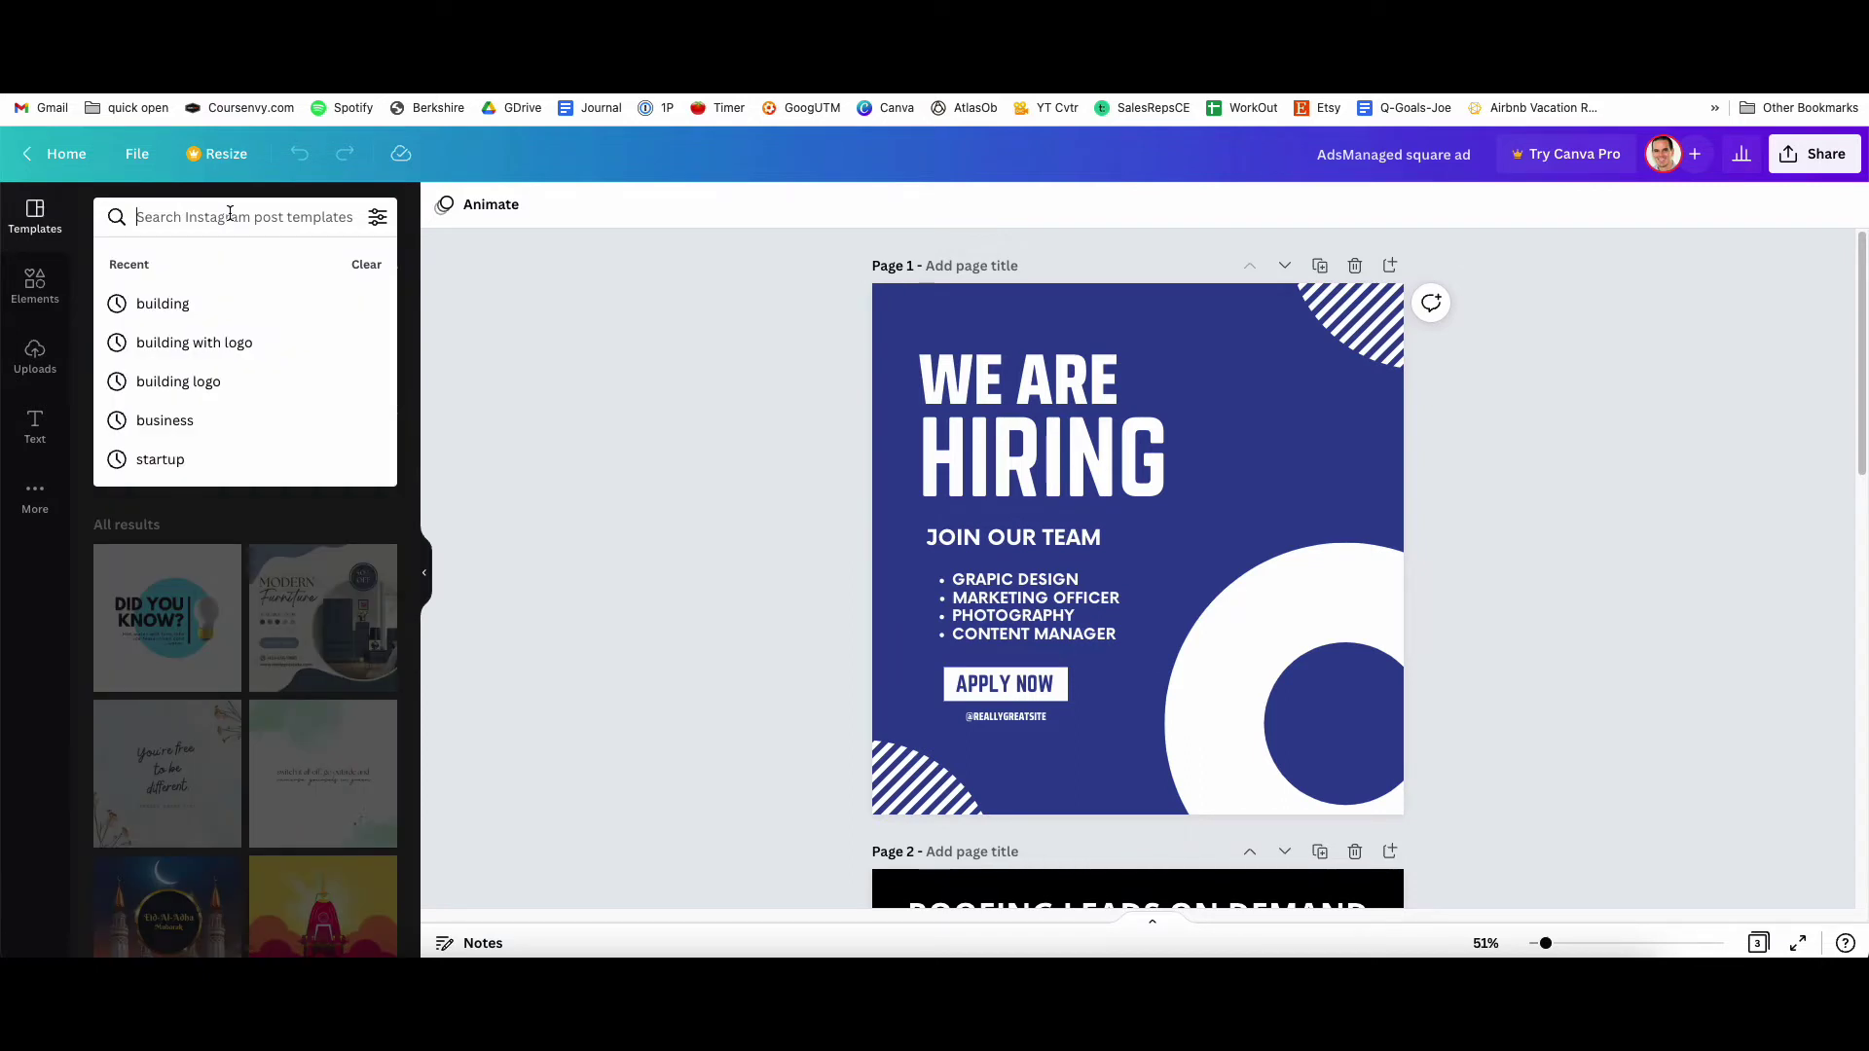
left_click(470, 508)
scroll(272, 633, "down", 3)
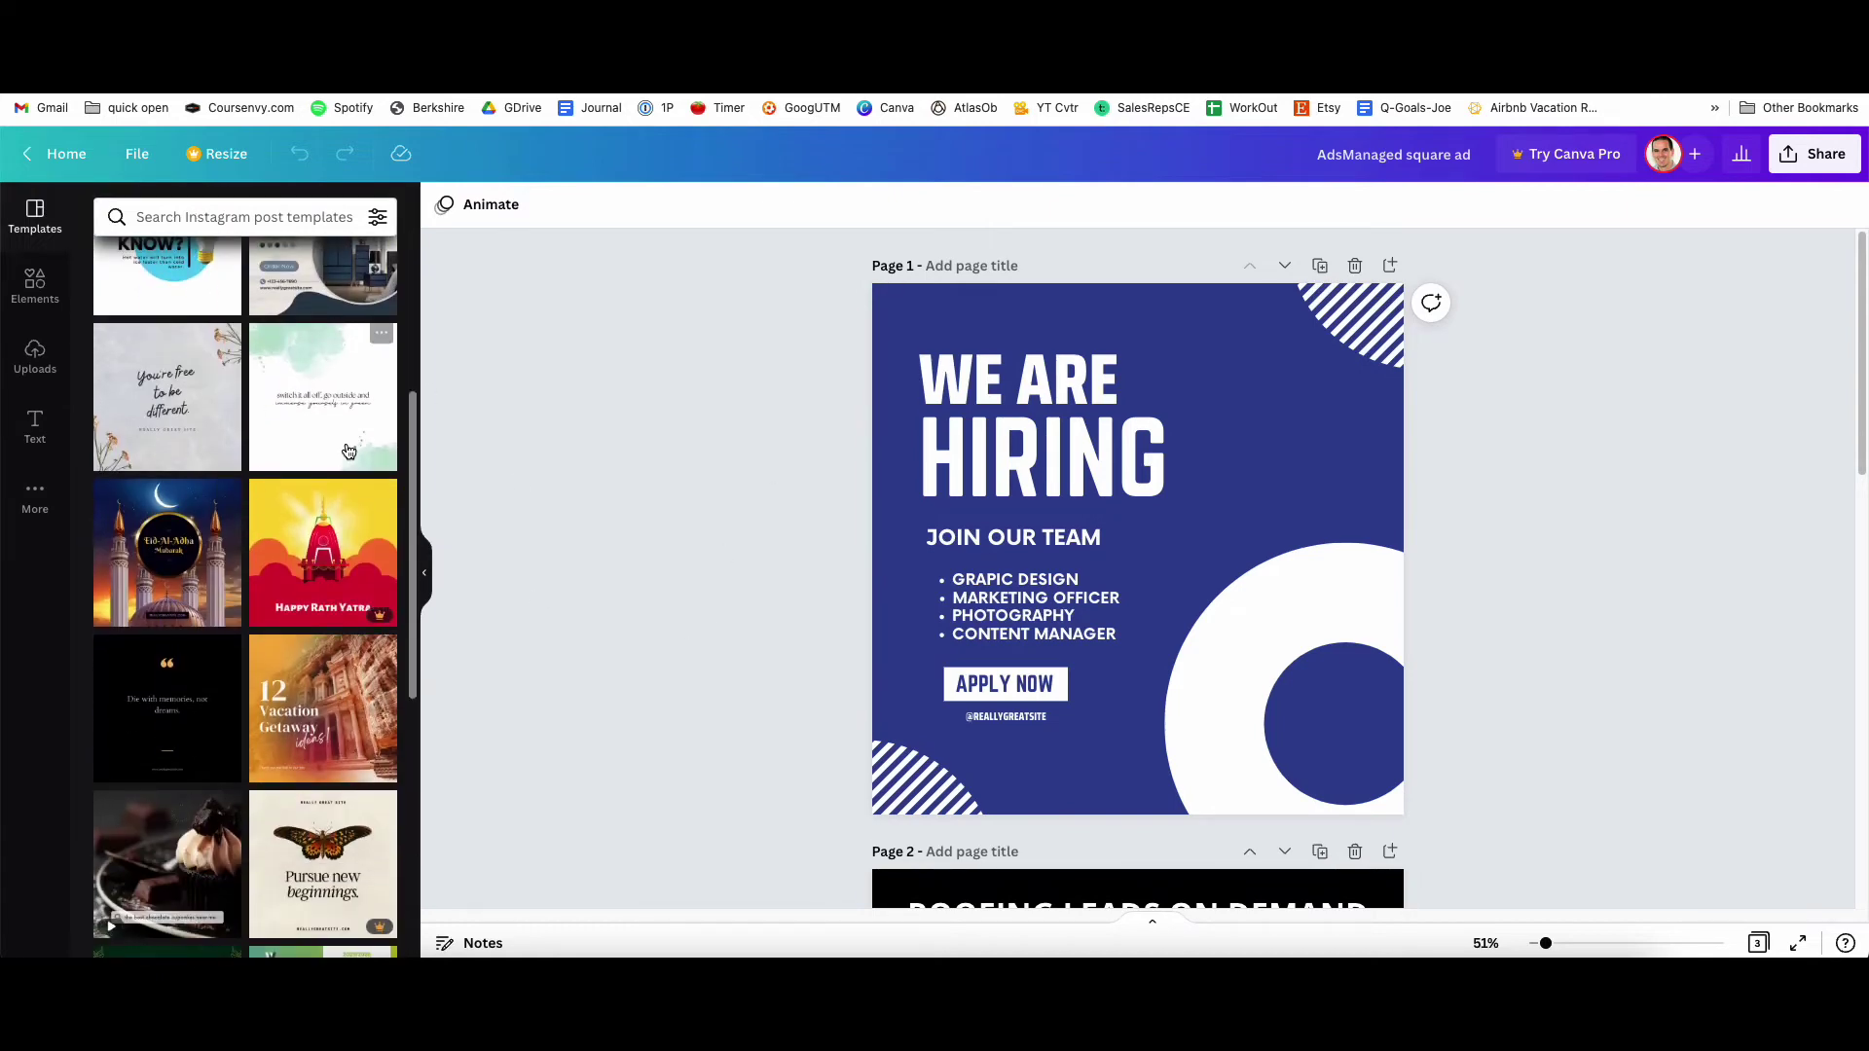
scroll(194, 438, "up", 3)
left_click(35, 284)
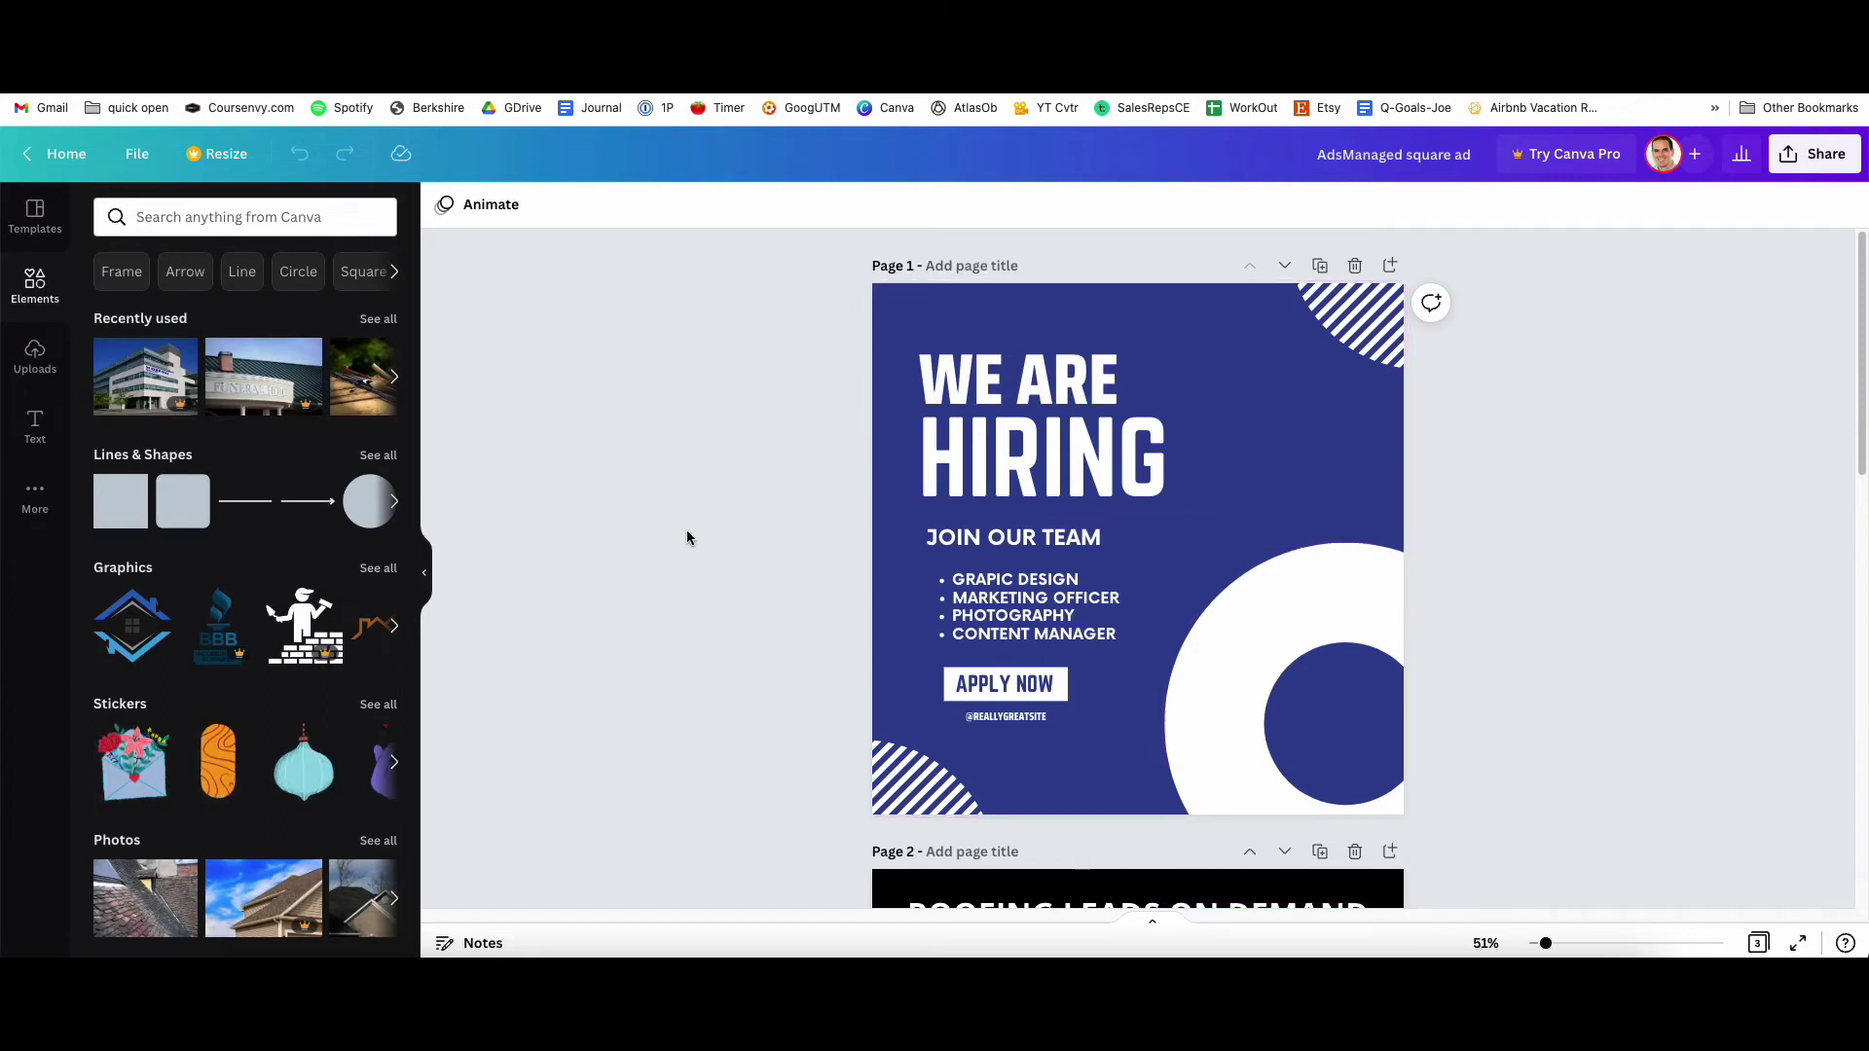
scroll(687, 538, "down", 5)
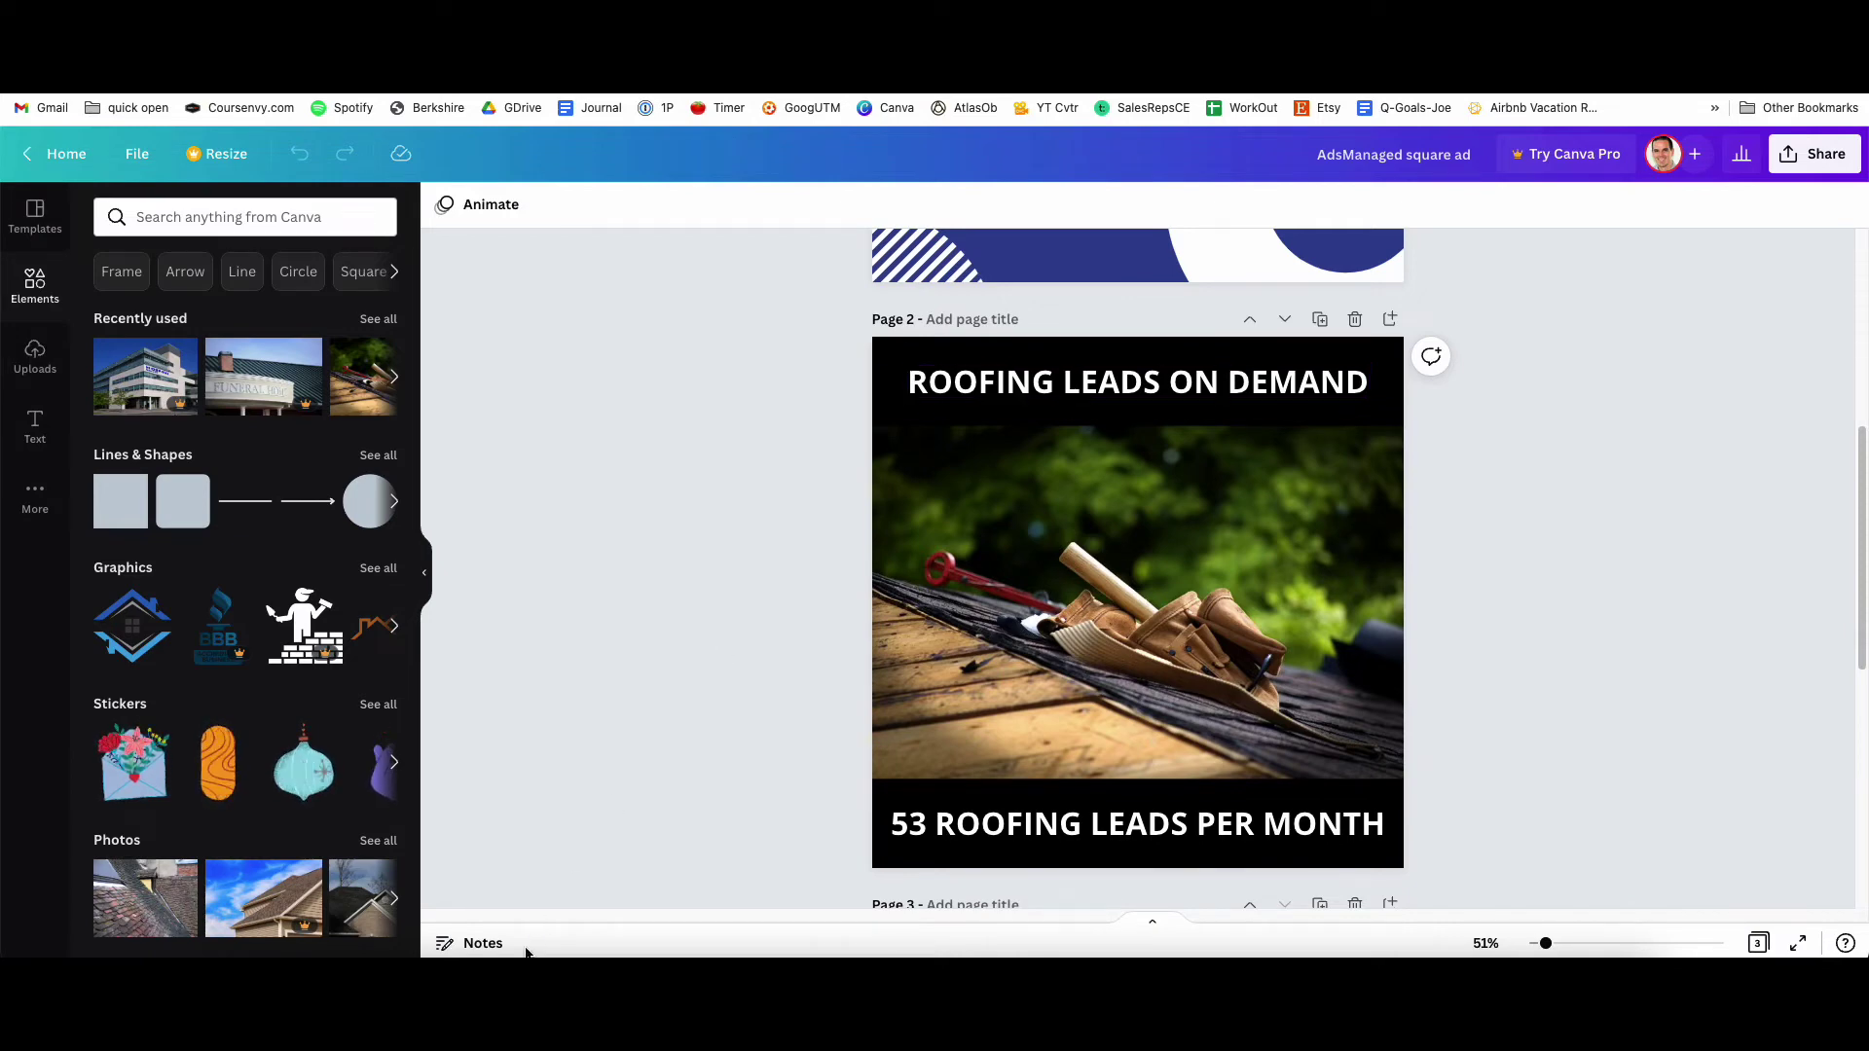
Switch to Ads Manager and add the 53 Roofing Leads account image to the ad, using the Original crop for right column placements with enhancements allowed
left_click(506, 981)
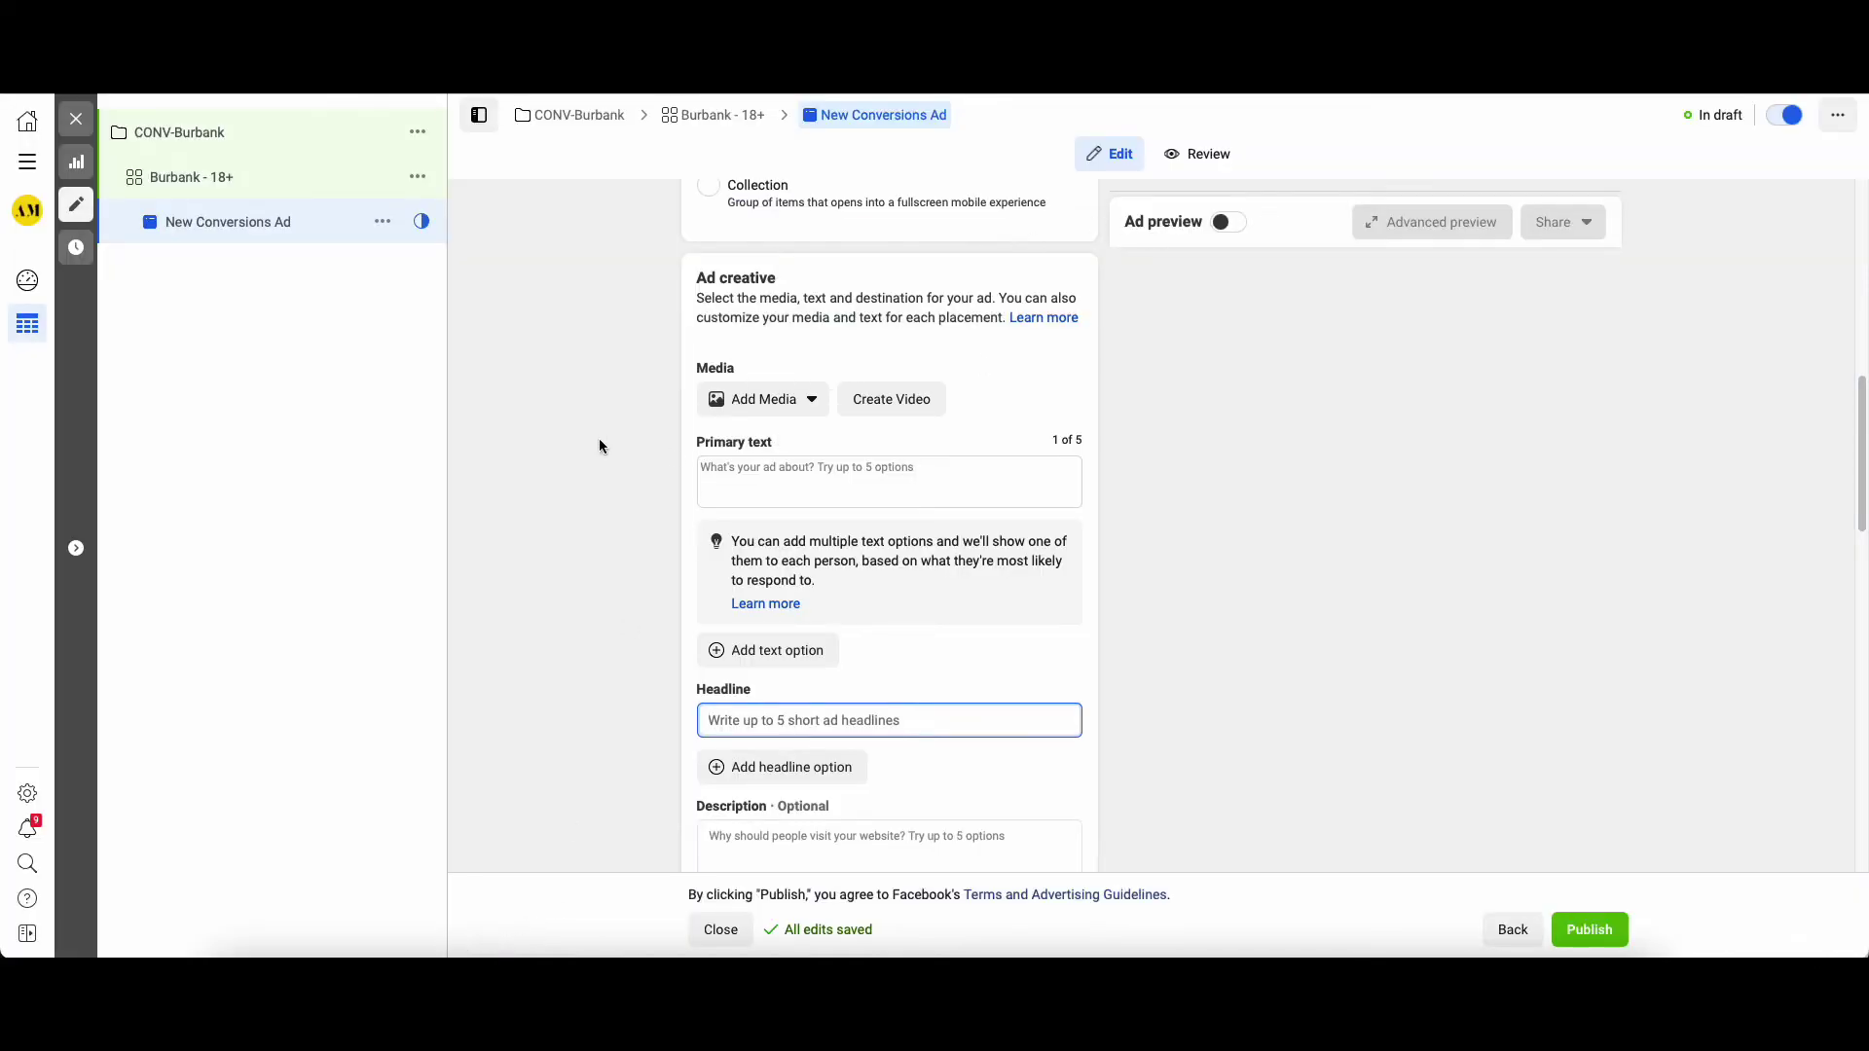
left_click(804, 400)
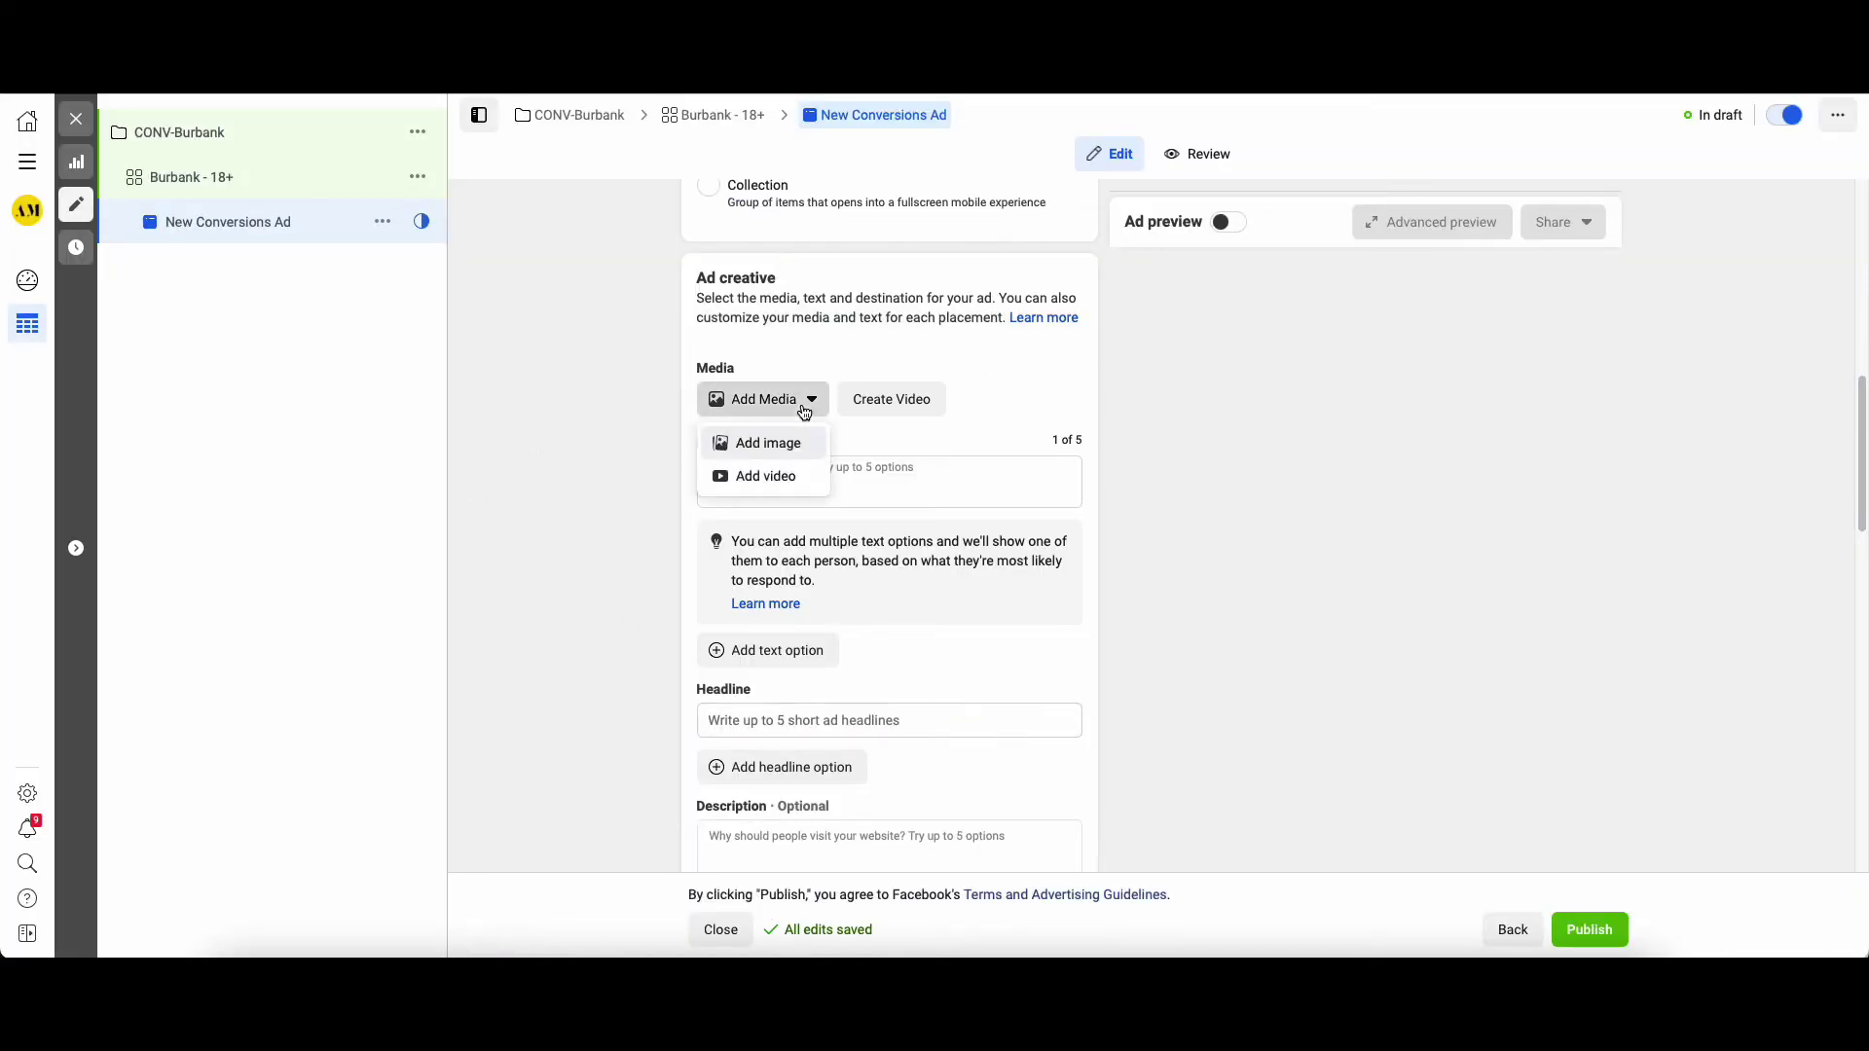
left_click(769, 444)
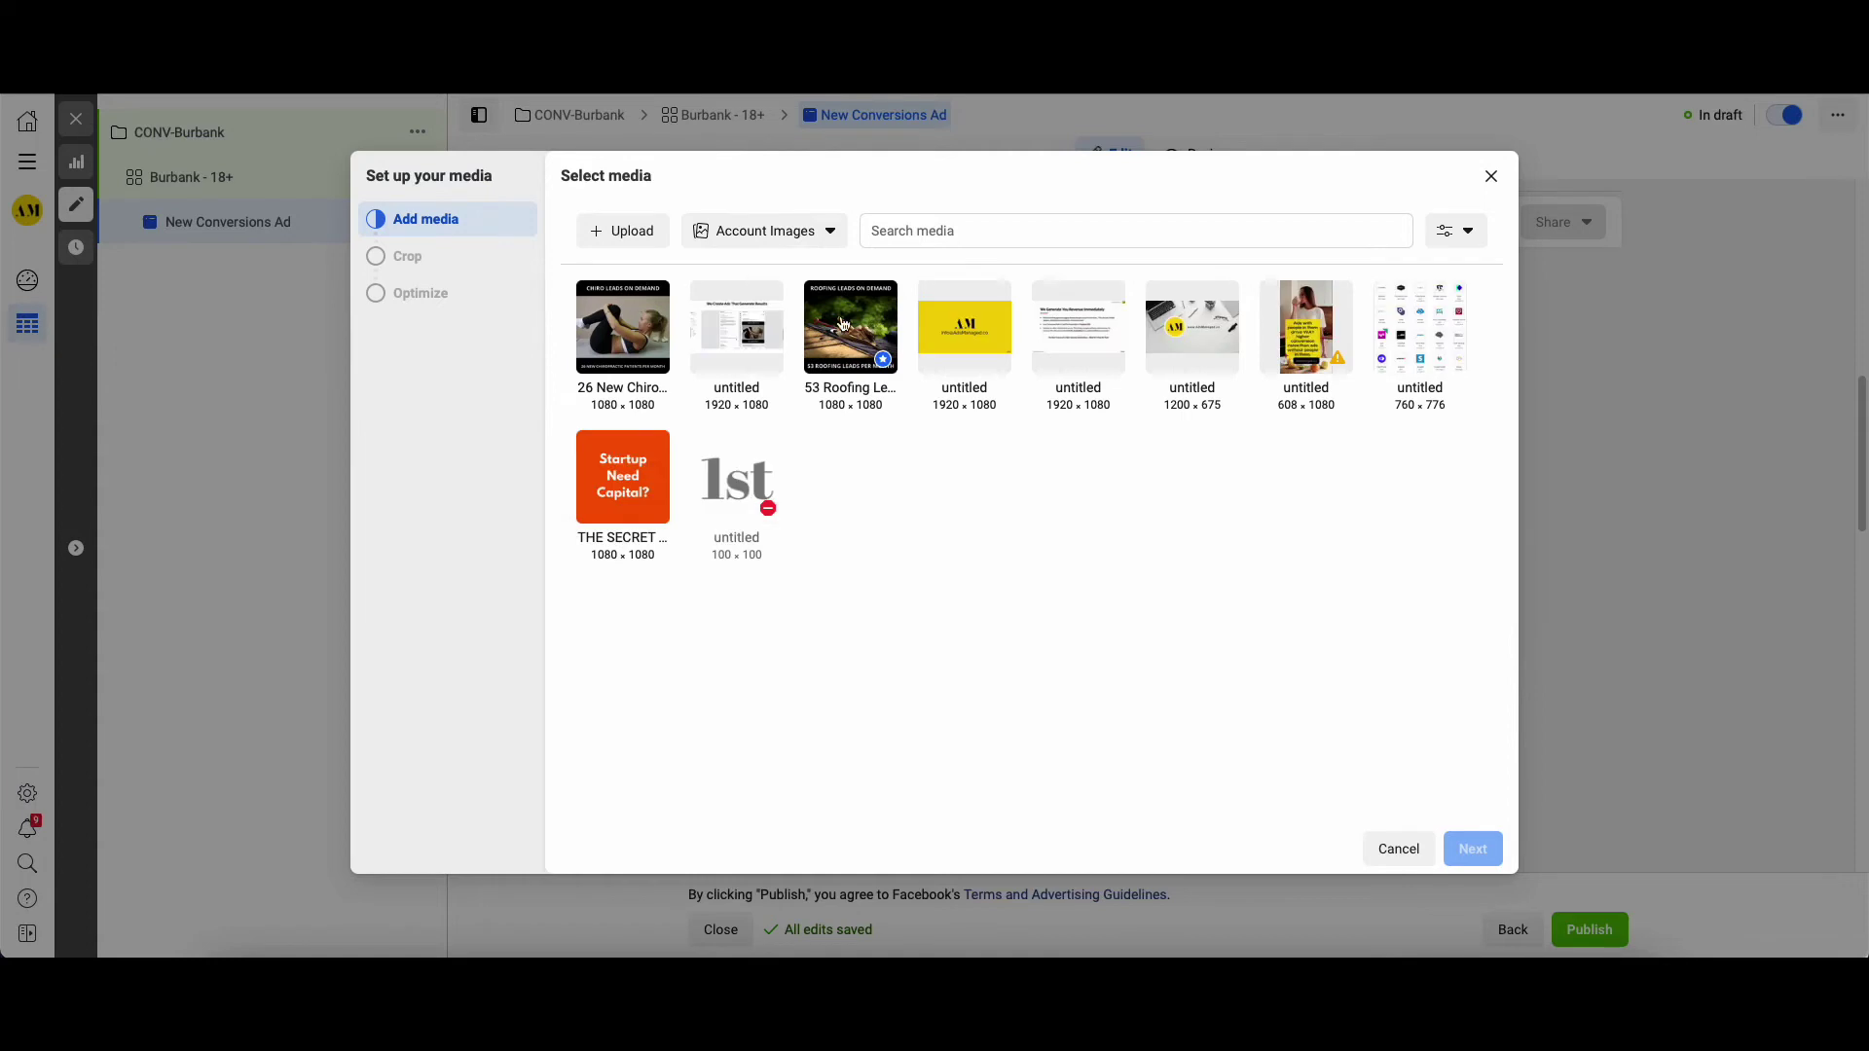
left_click(843, 314)
left_click(1468, 847)
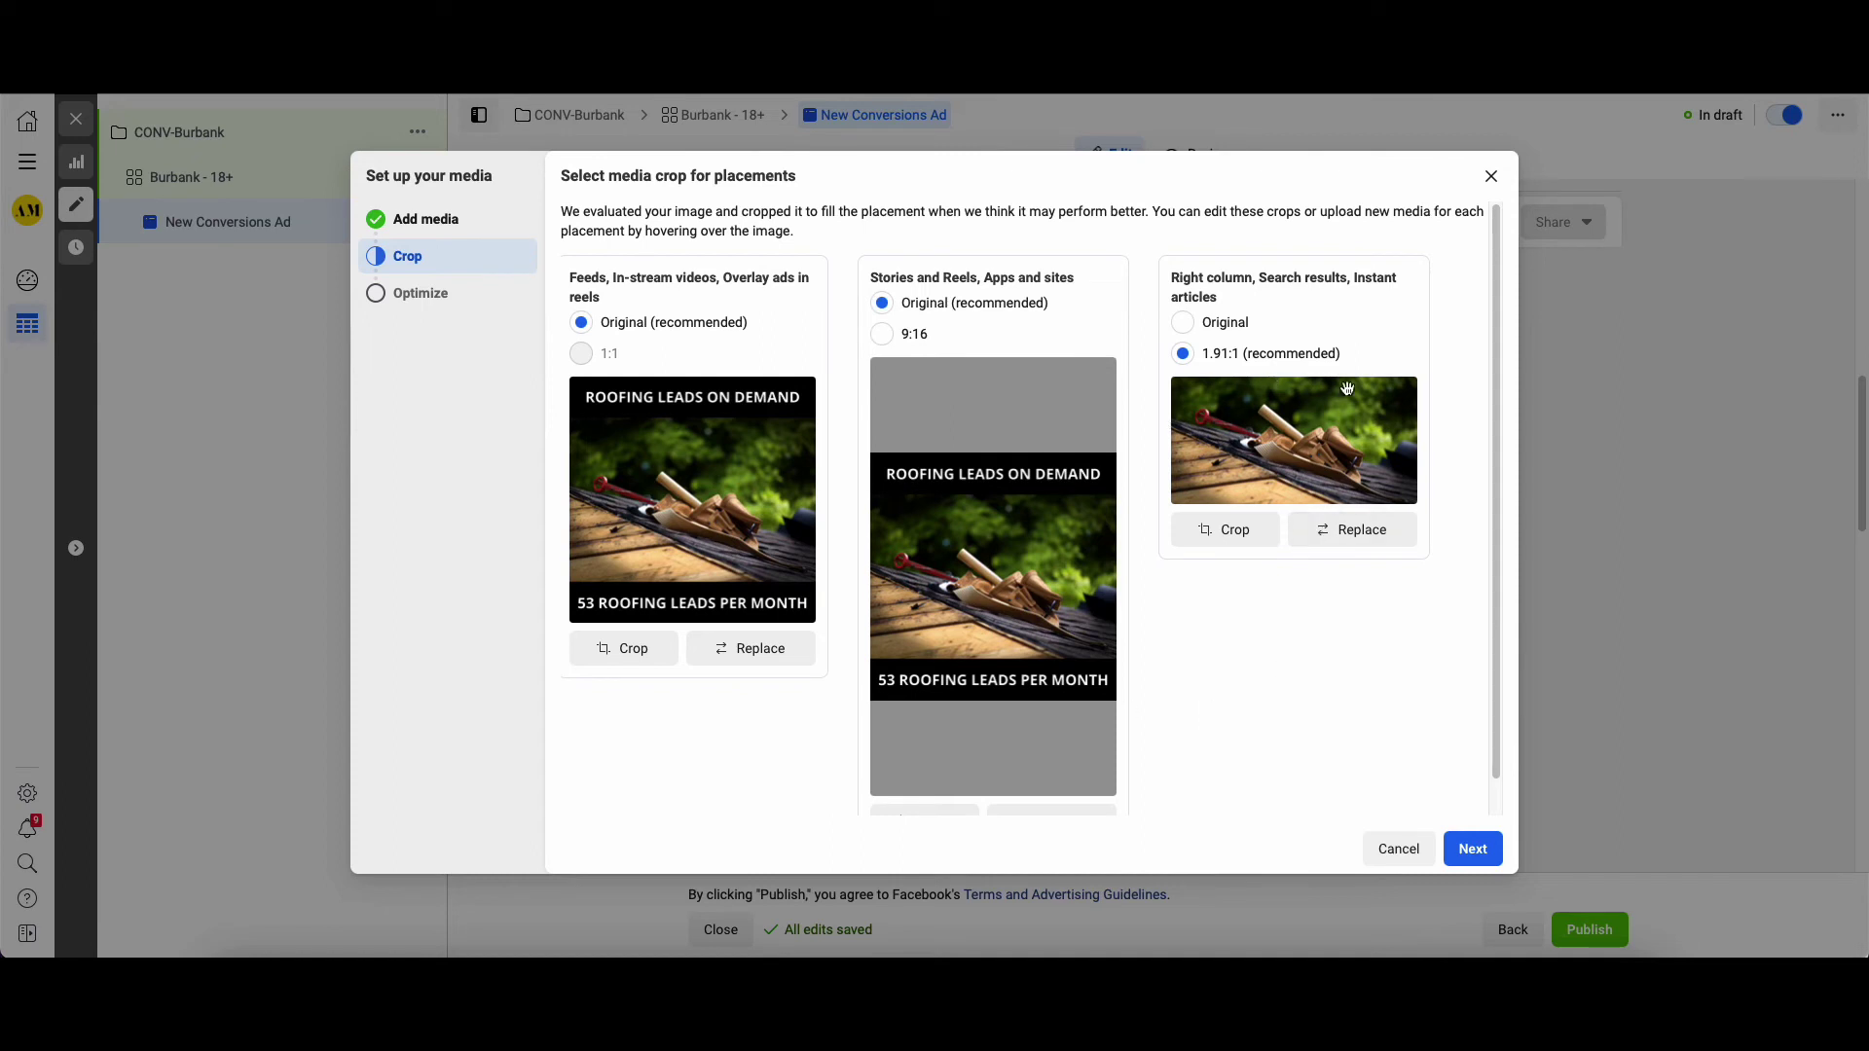
left_click(1185, 323)
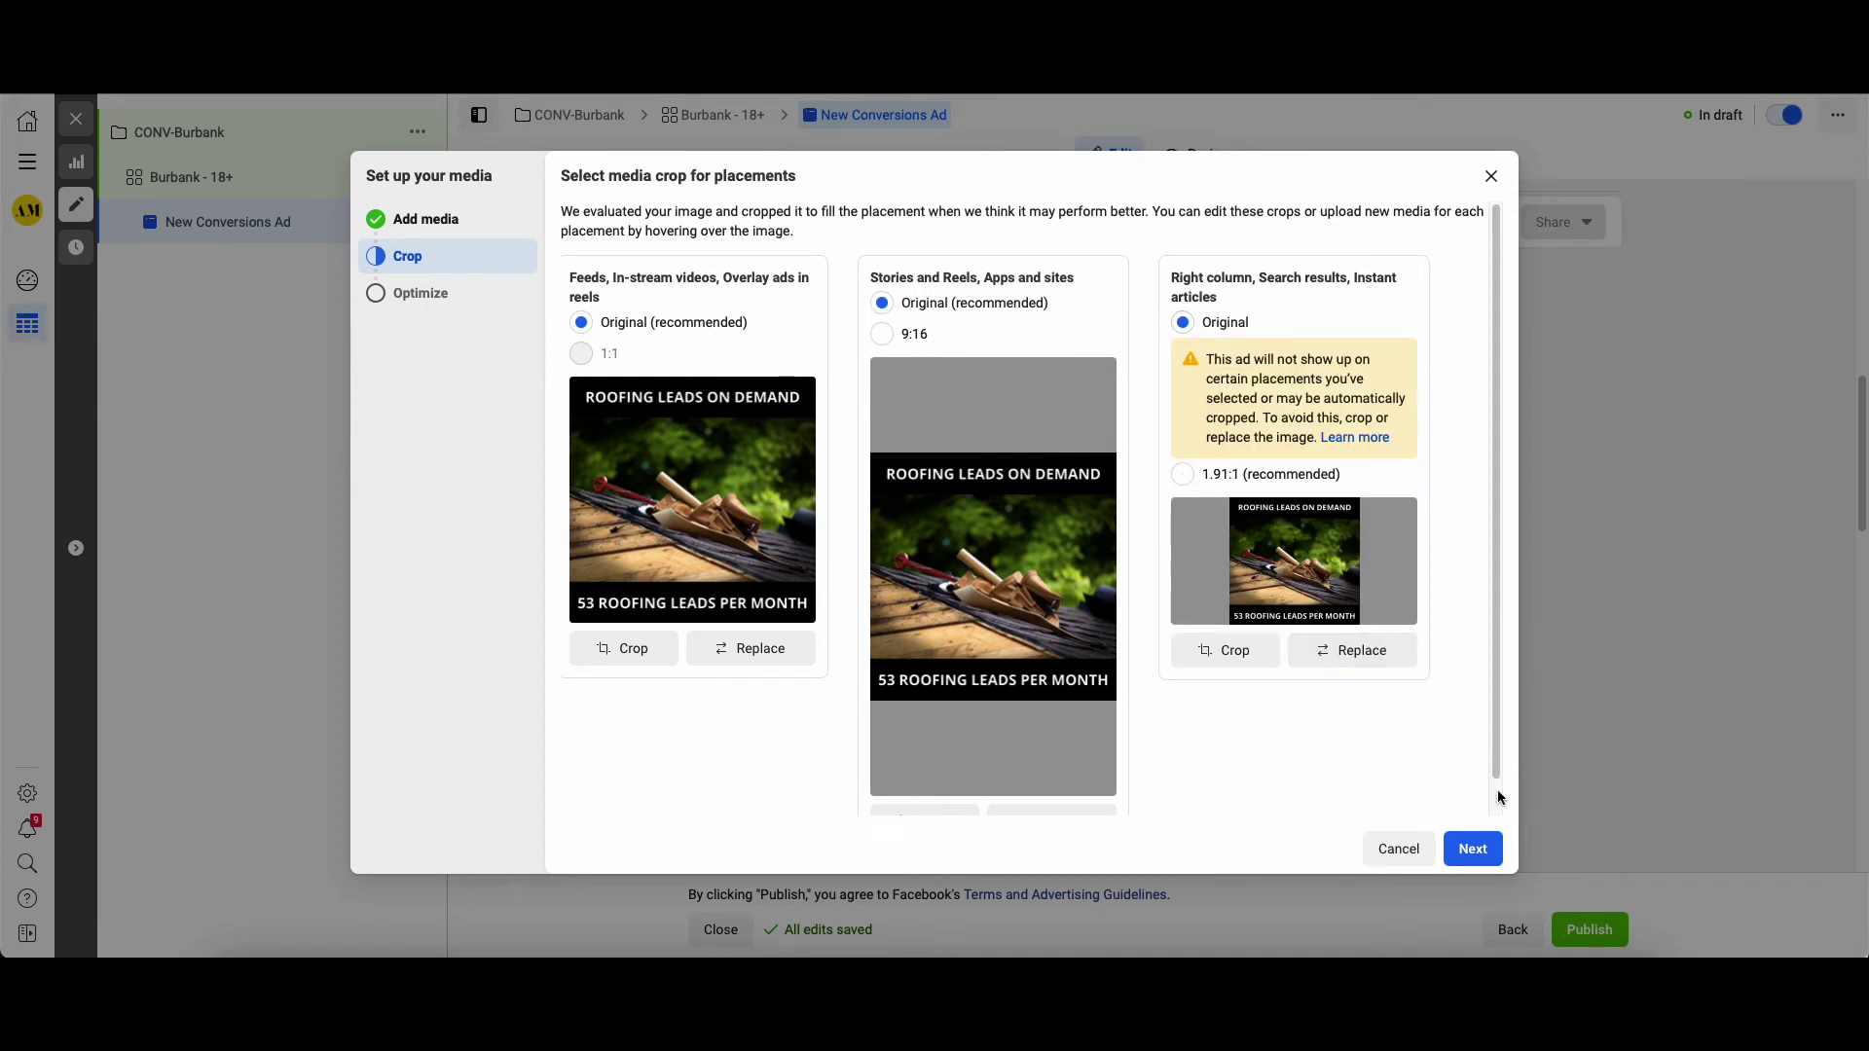
left_click(1473, 850)
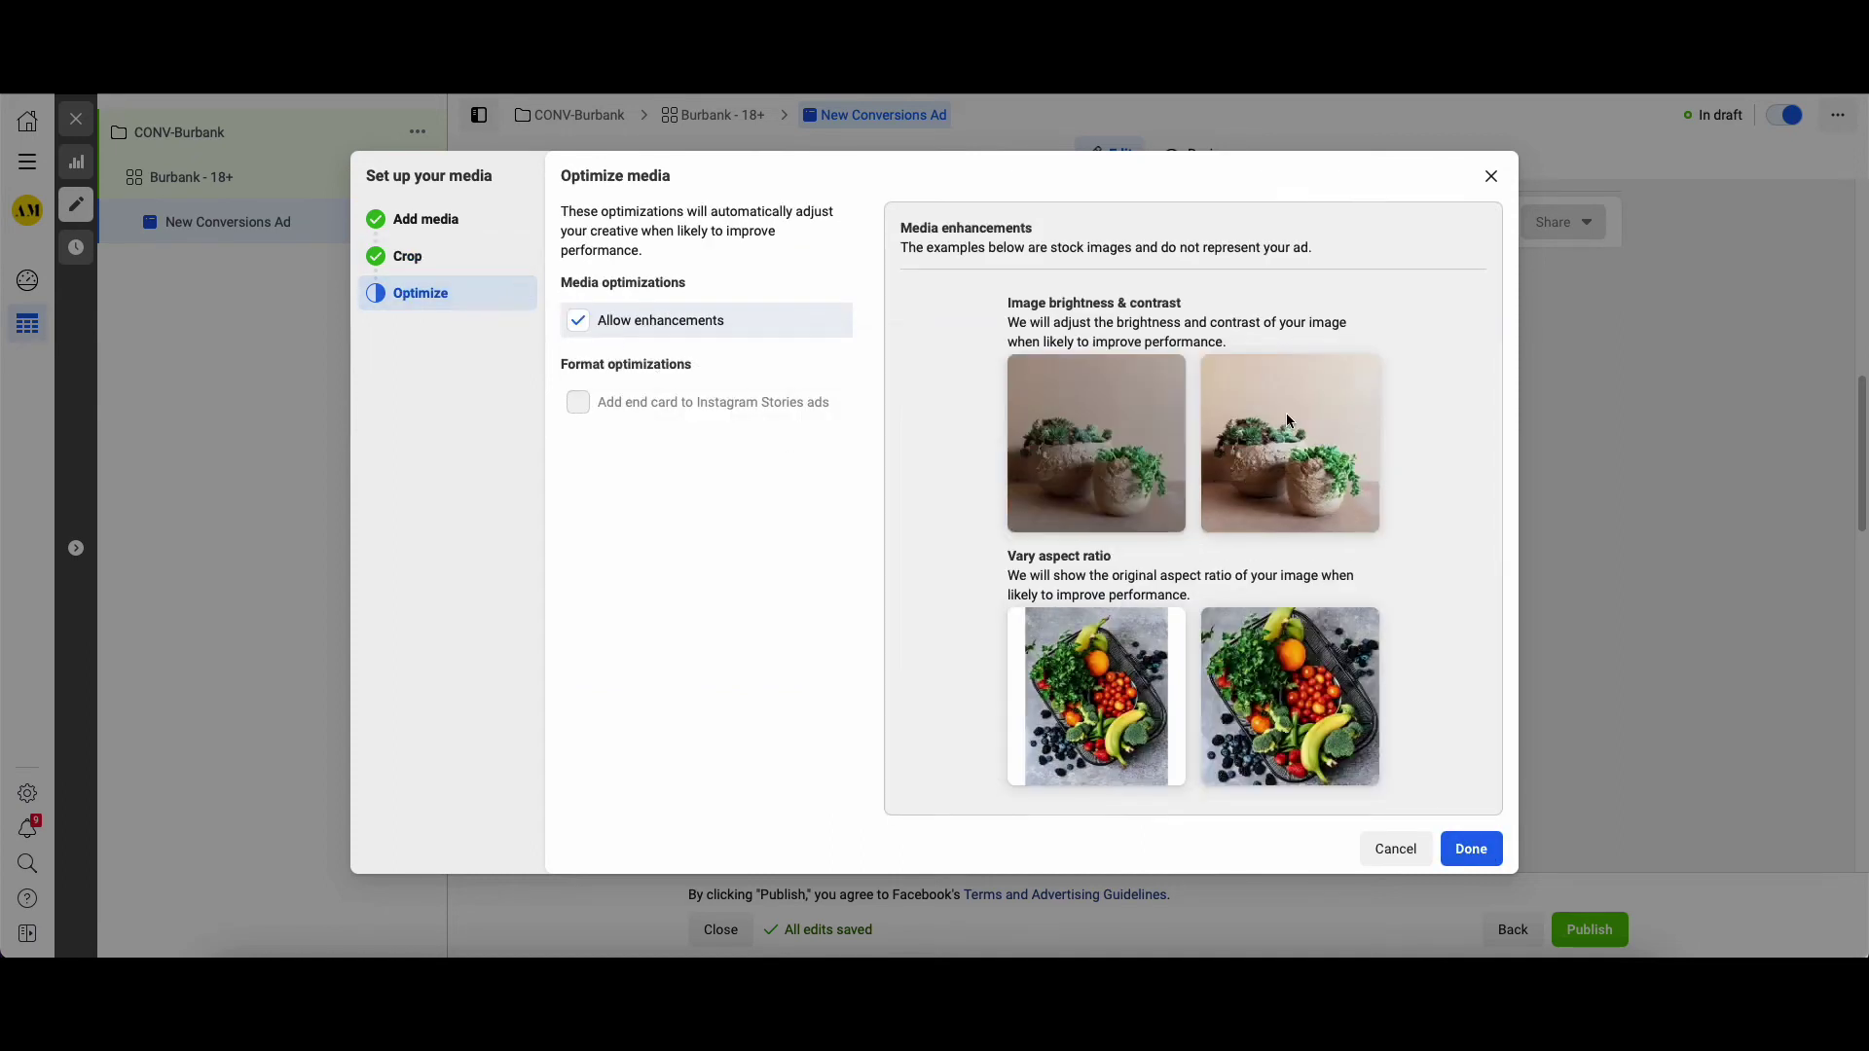
left_click(1472, 849)
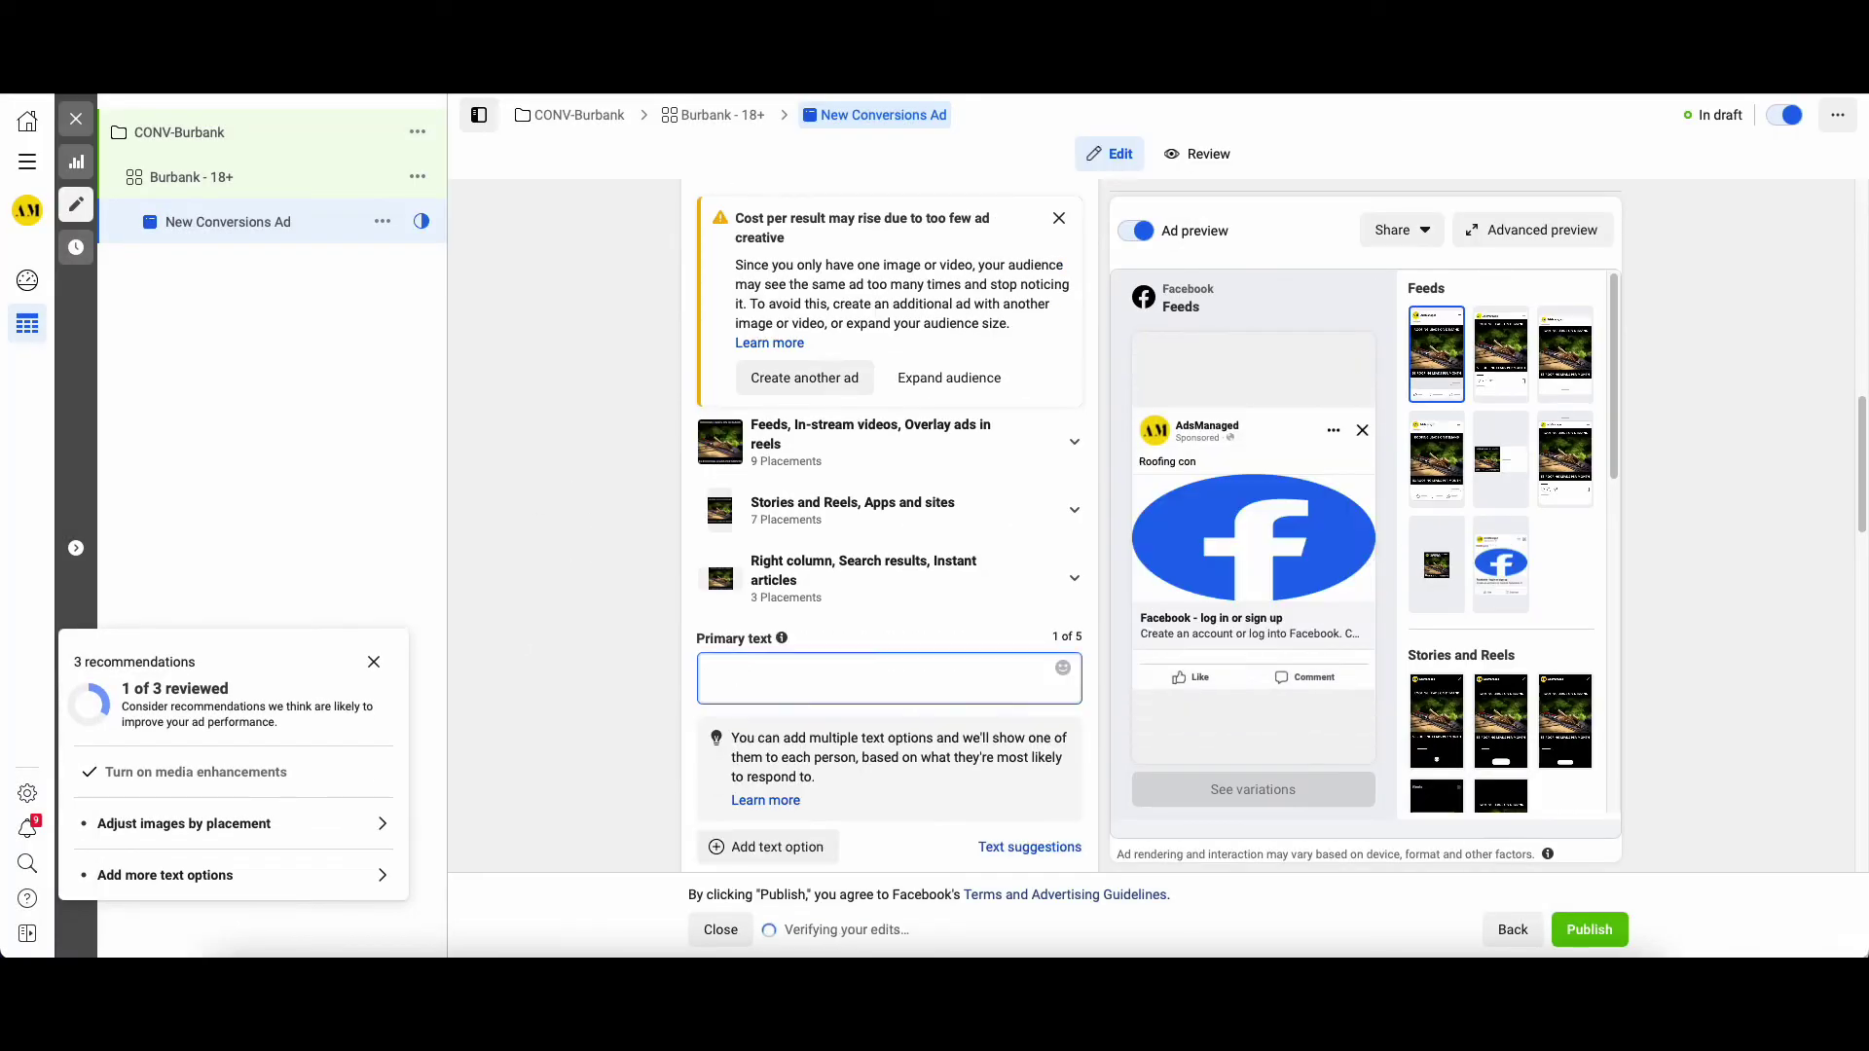
Enter the ad's primary text as "Our roofing clients get an average of 53 leads per month!"
left_click(812, 677)
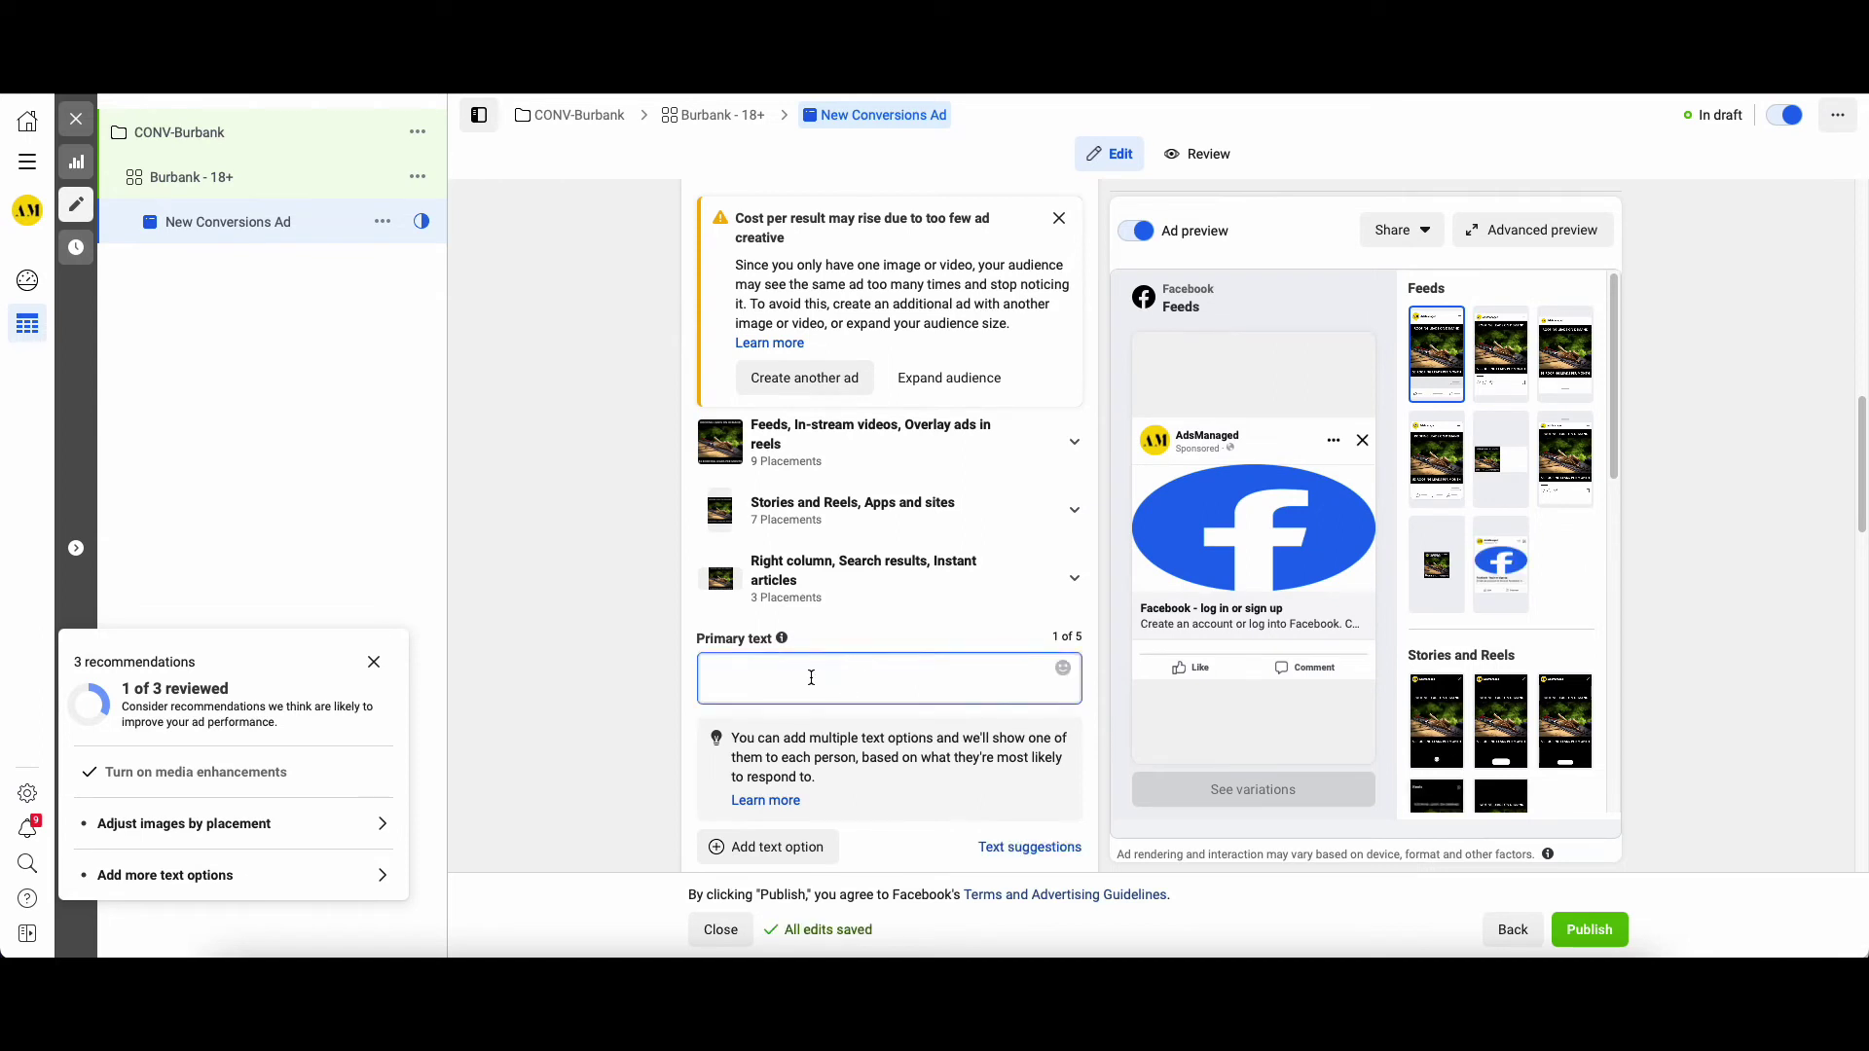
type("Our roofing clien")
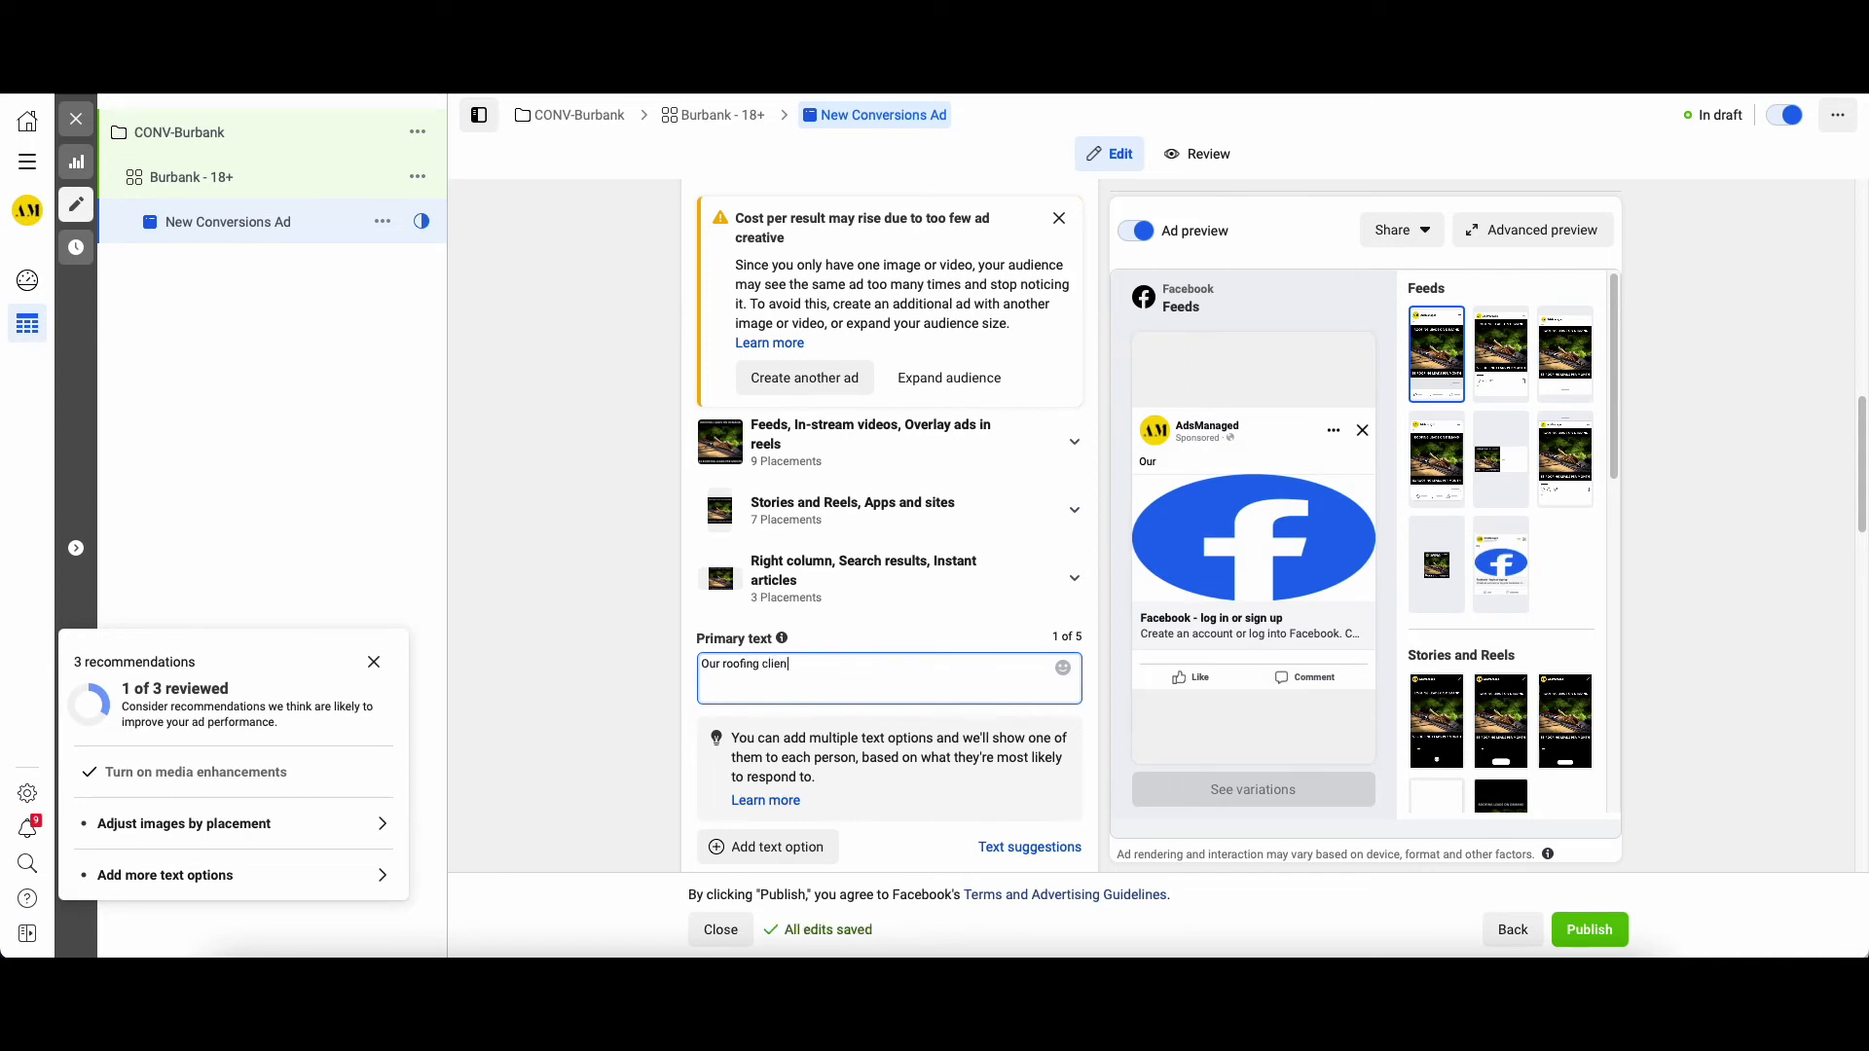
type("ts get")
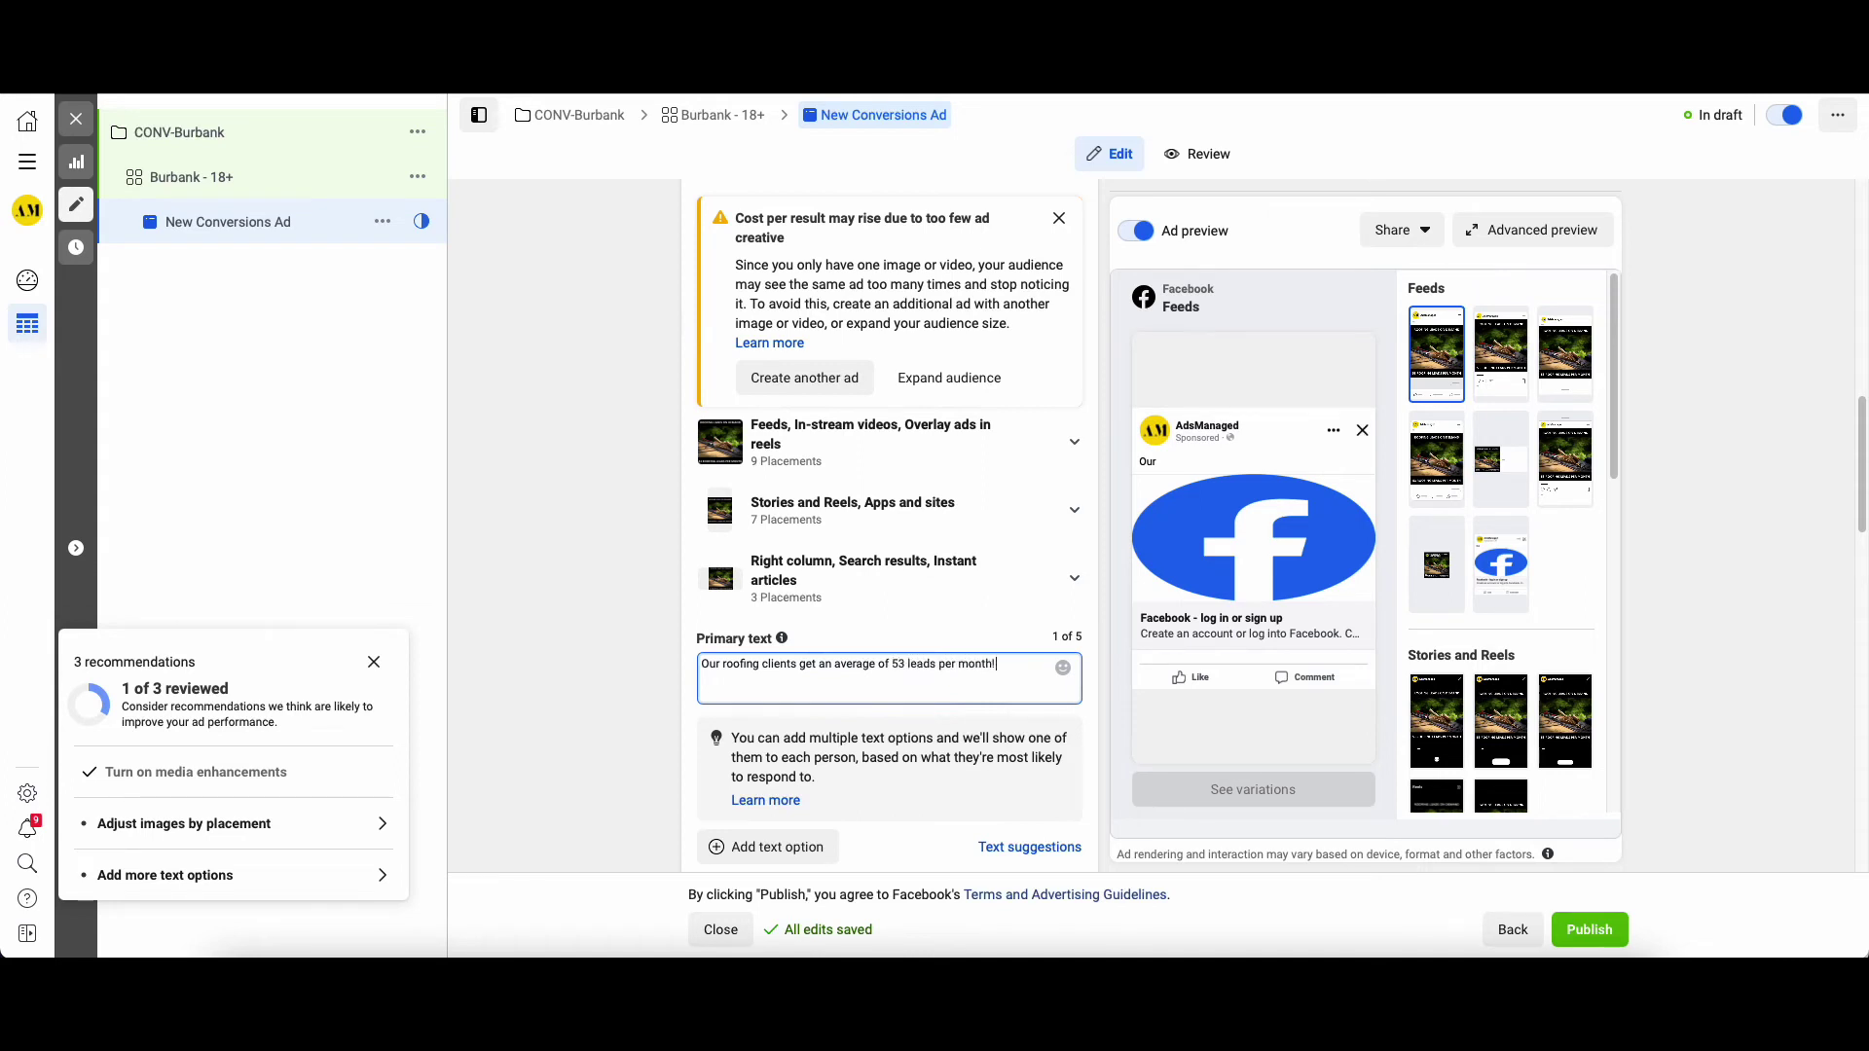
left_click(630, 546)
Set the ad's headline to "Get Leads for Your Business!"
scroll(631, 545, "down", 4)
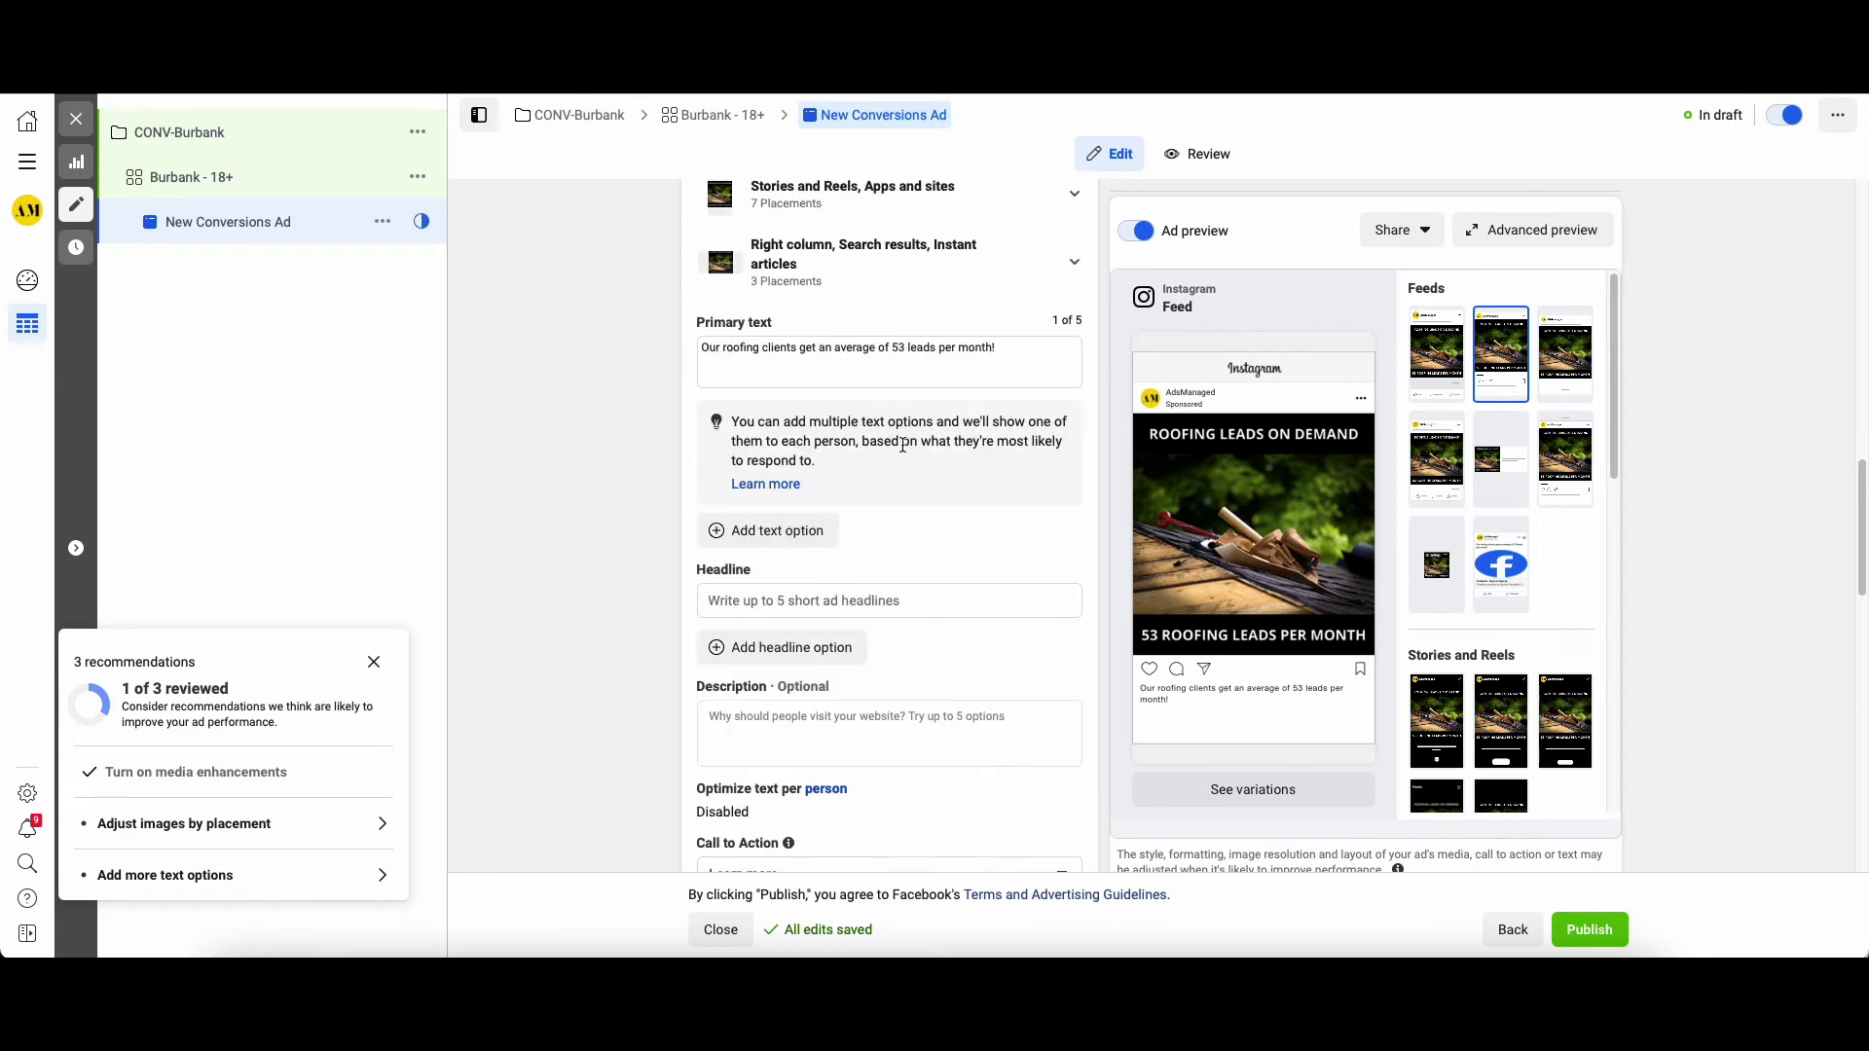
left_click(872, 596)
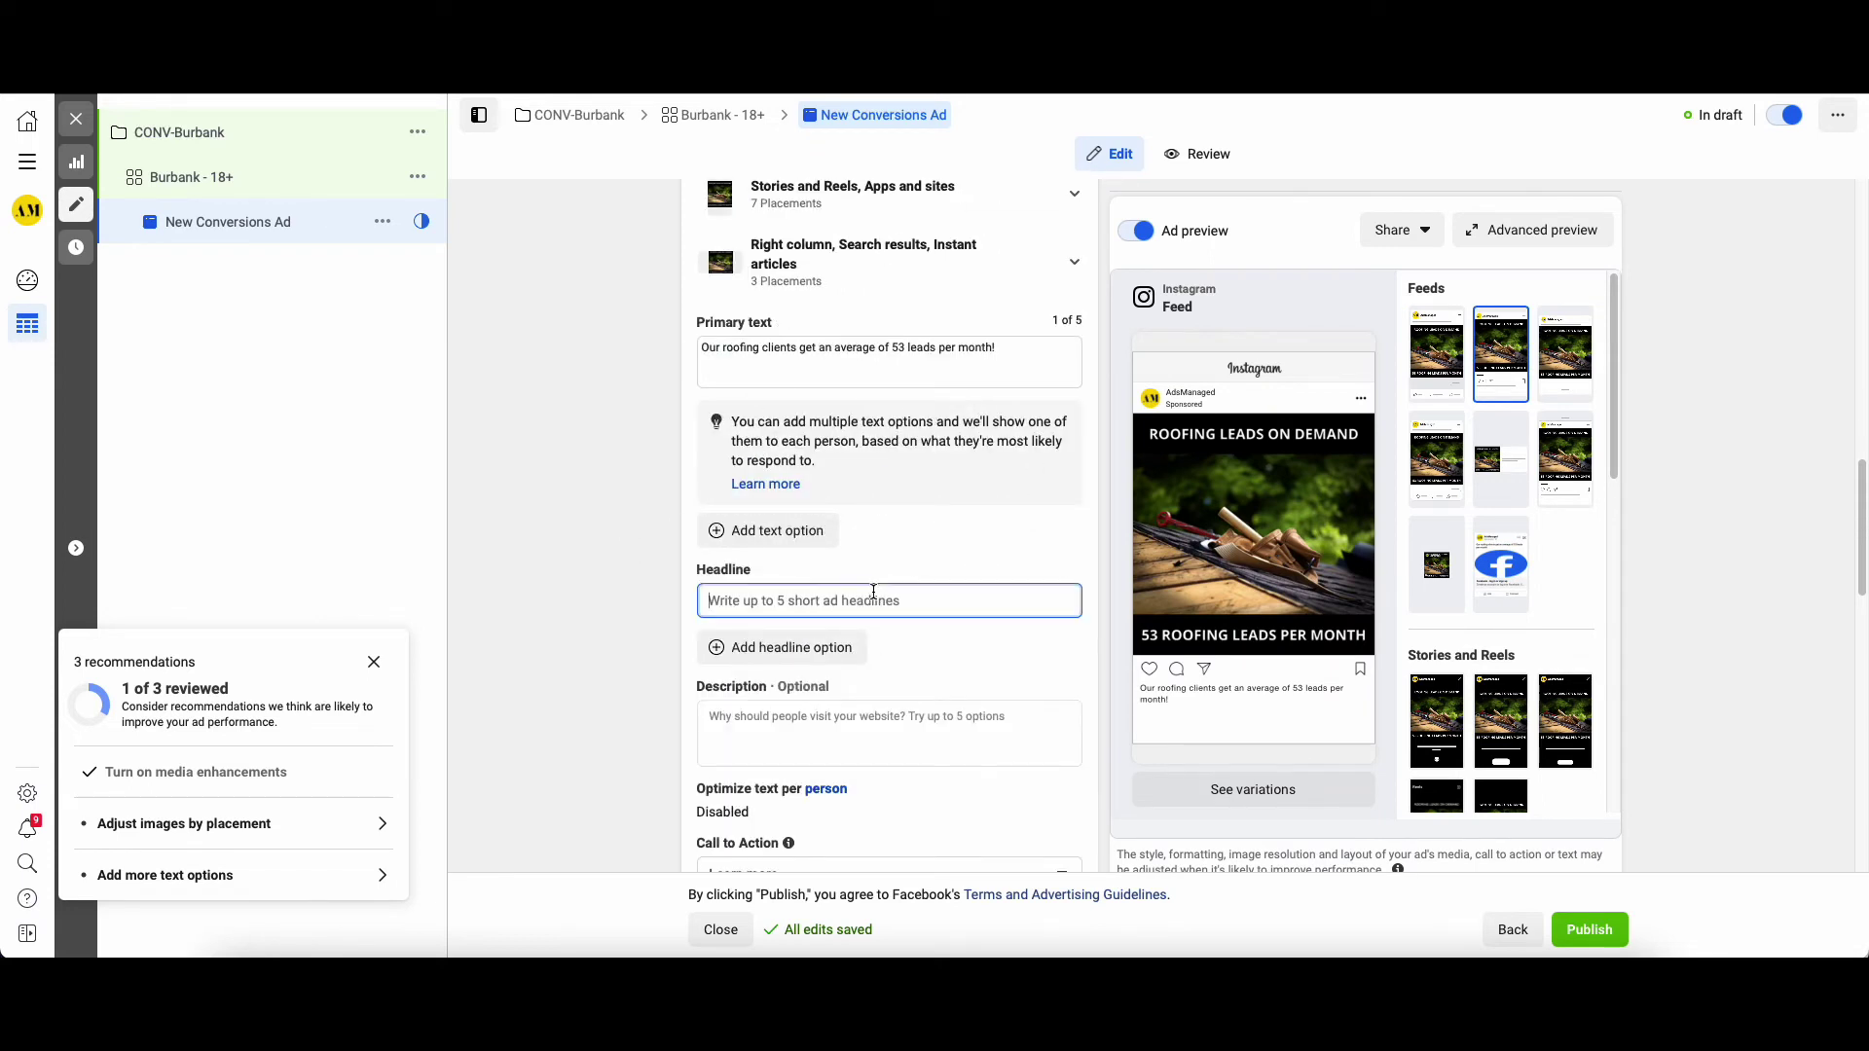
type("Get Leads")
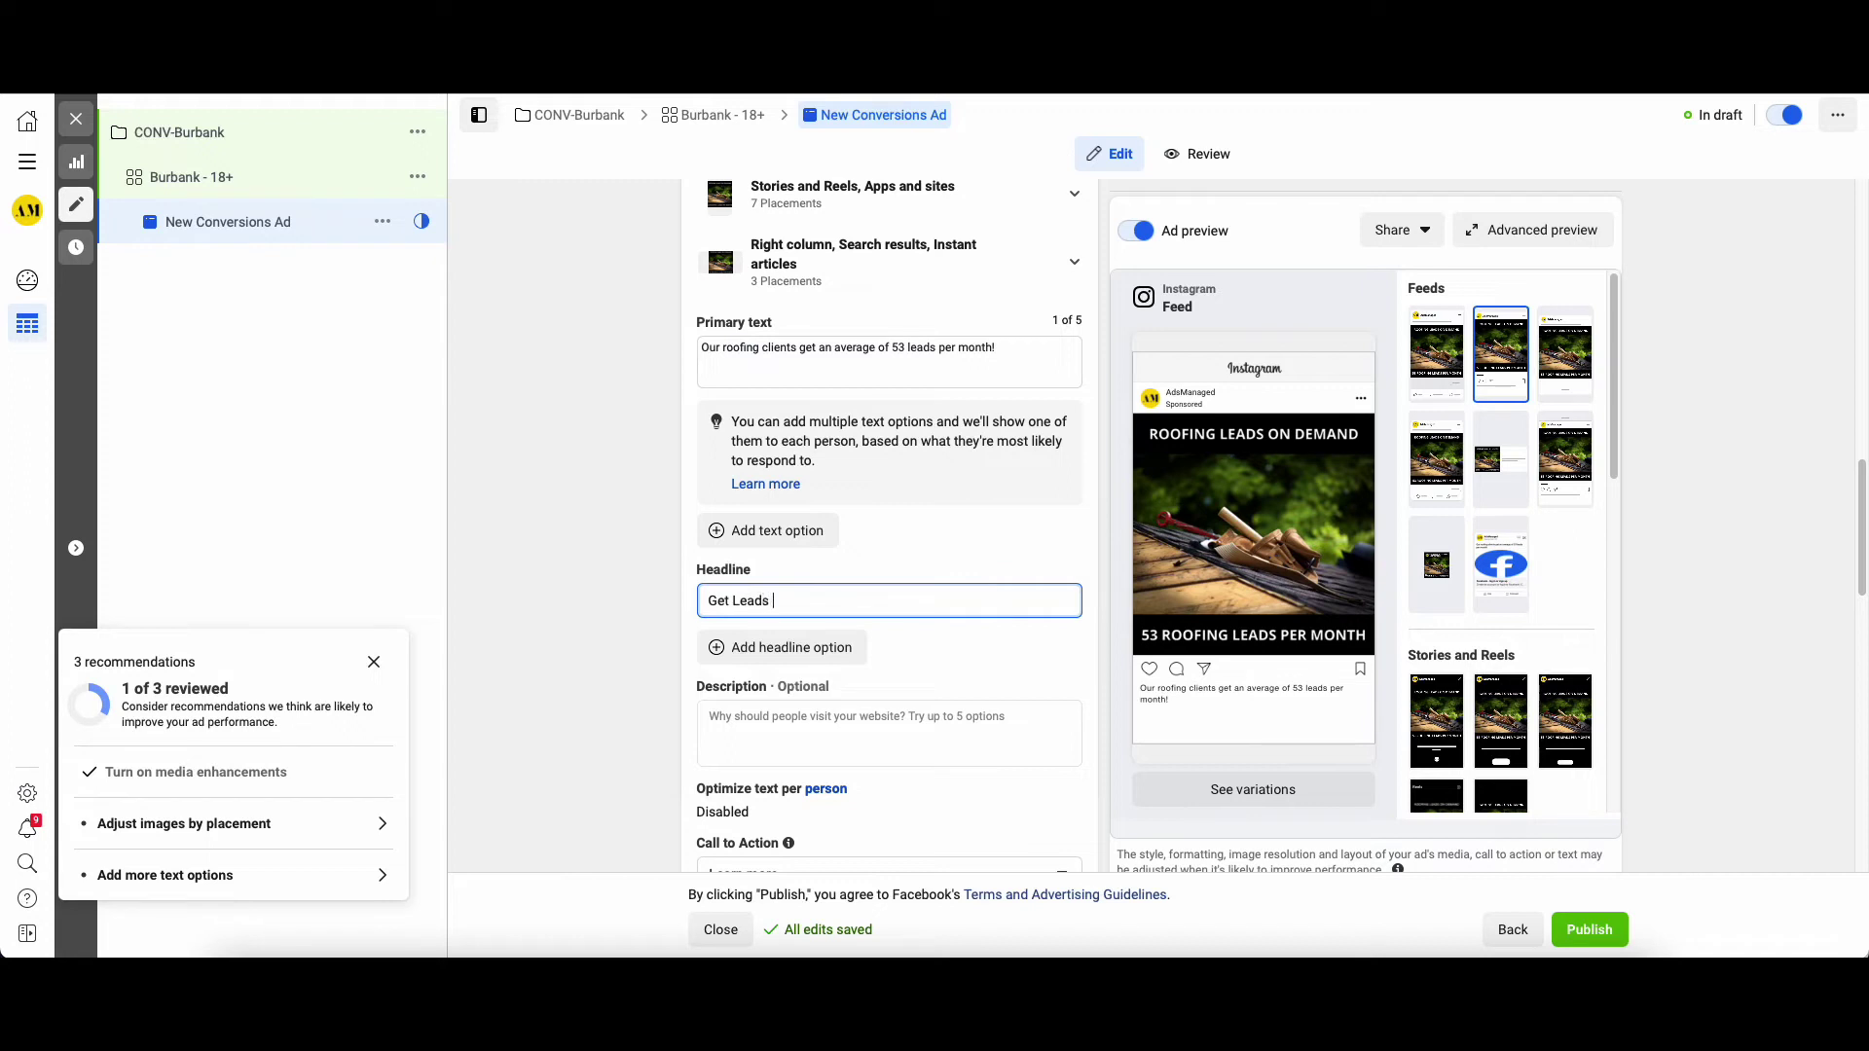
type(" for You")
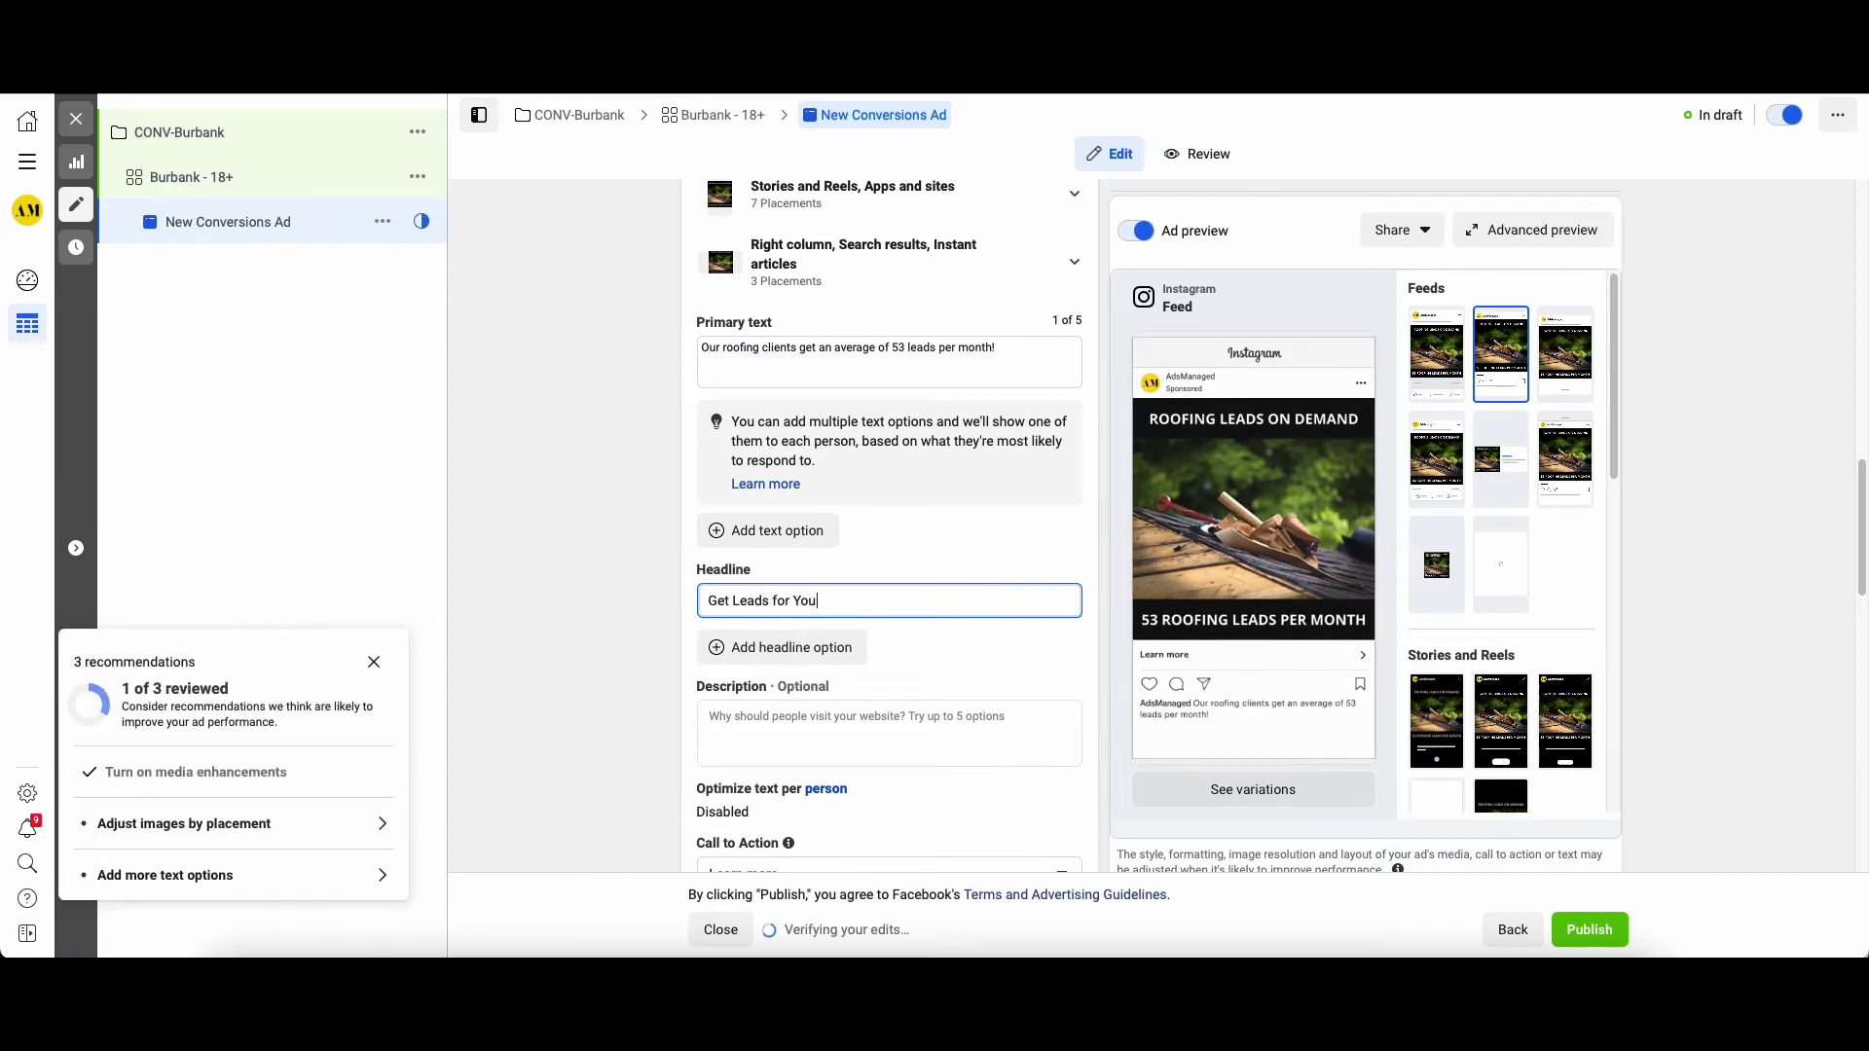
type("r Business")
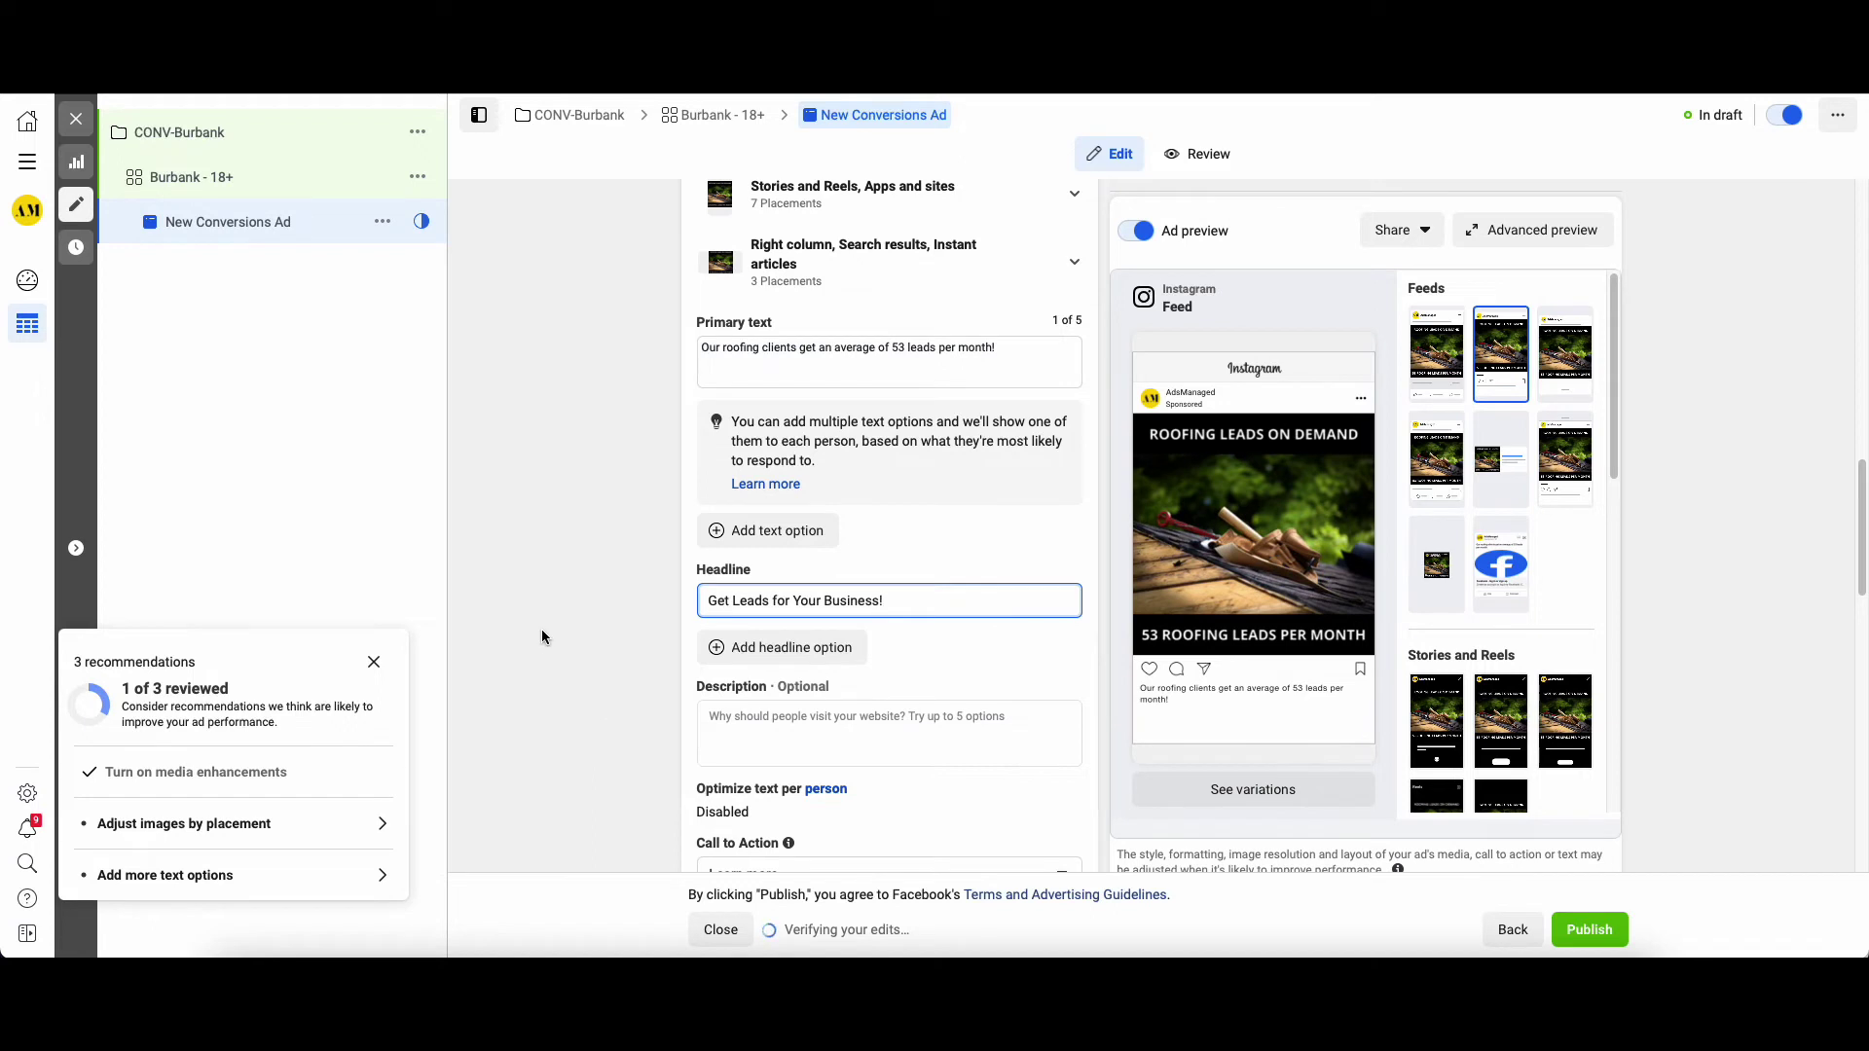
Check the available call to action options for the ad and keep Learn more
scroll(541, 629, "down", 1)
left_click(792, 765)
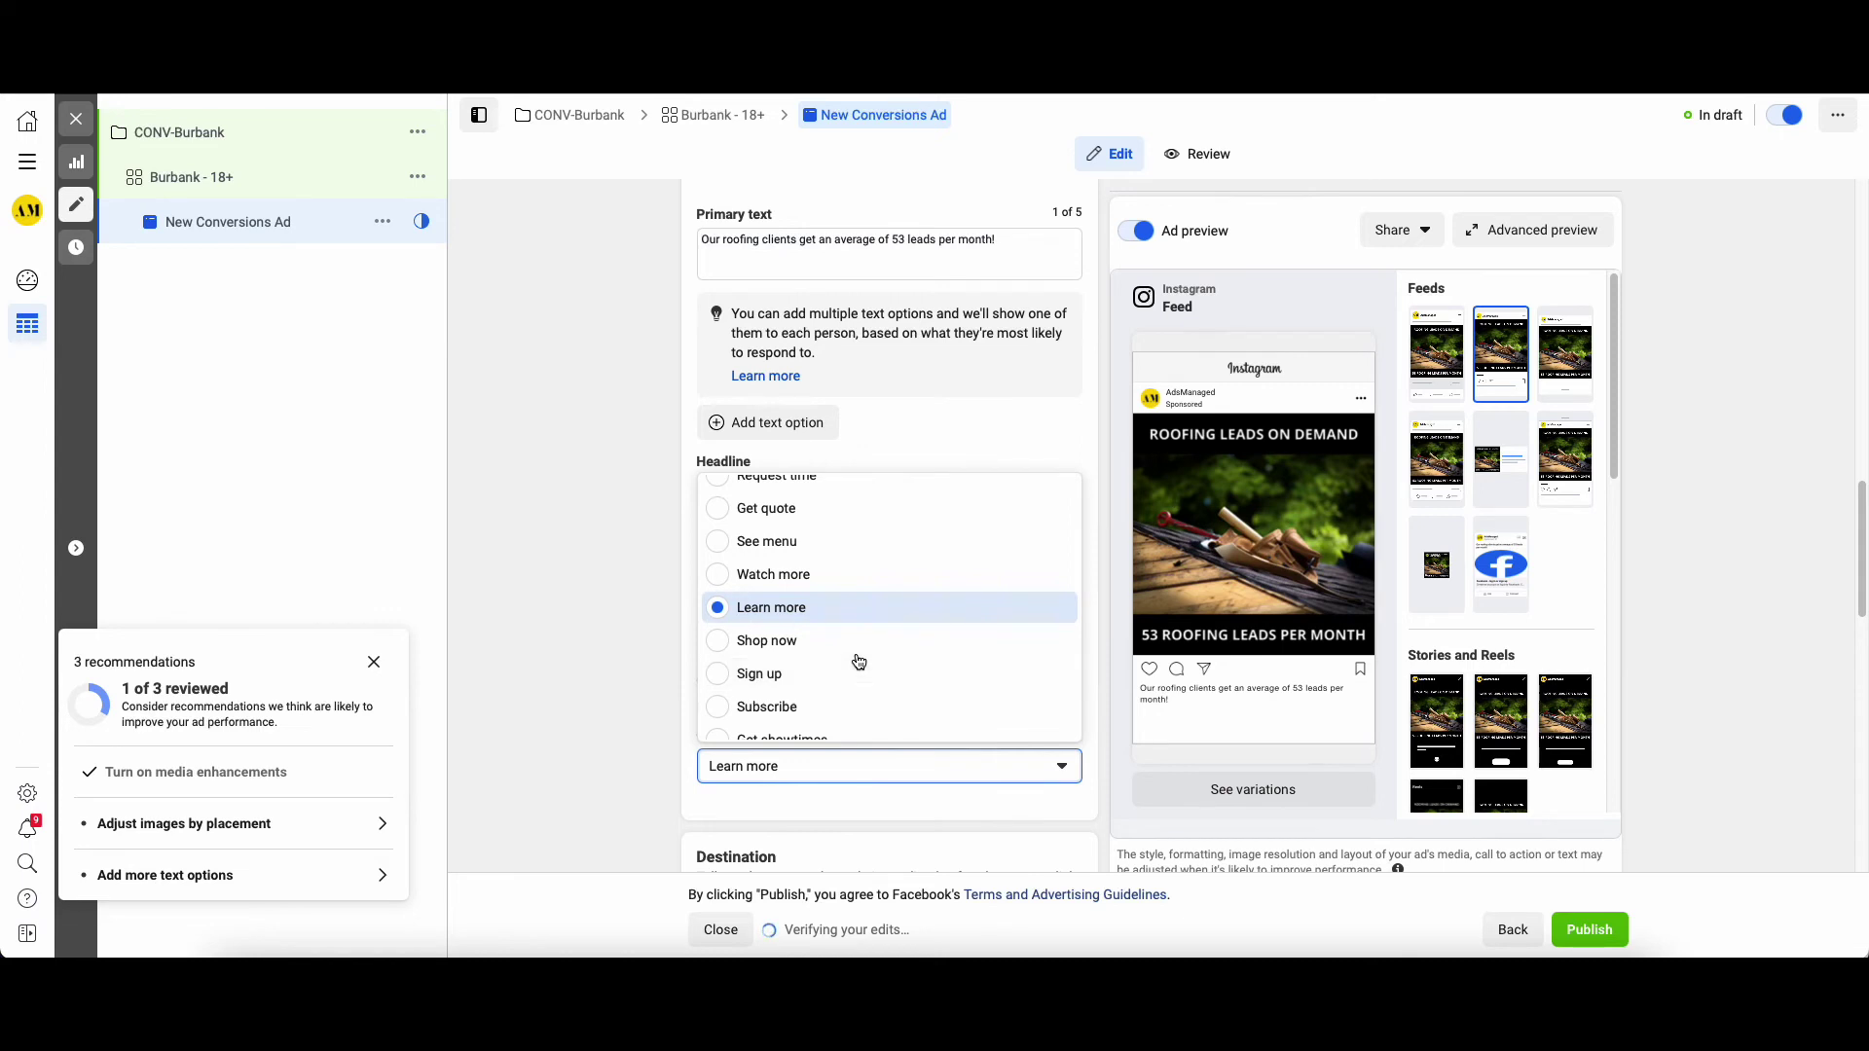
scroll(861, 668, "up", 1)
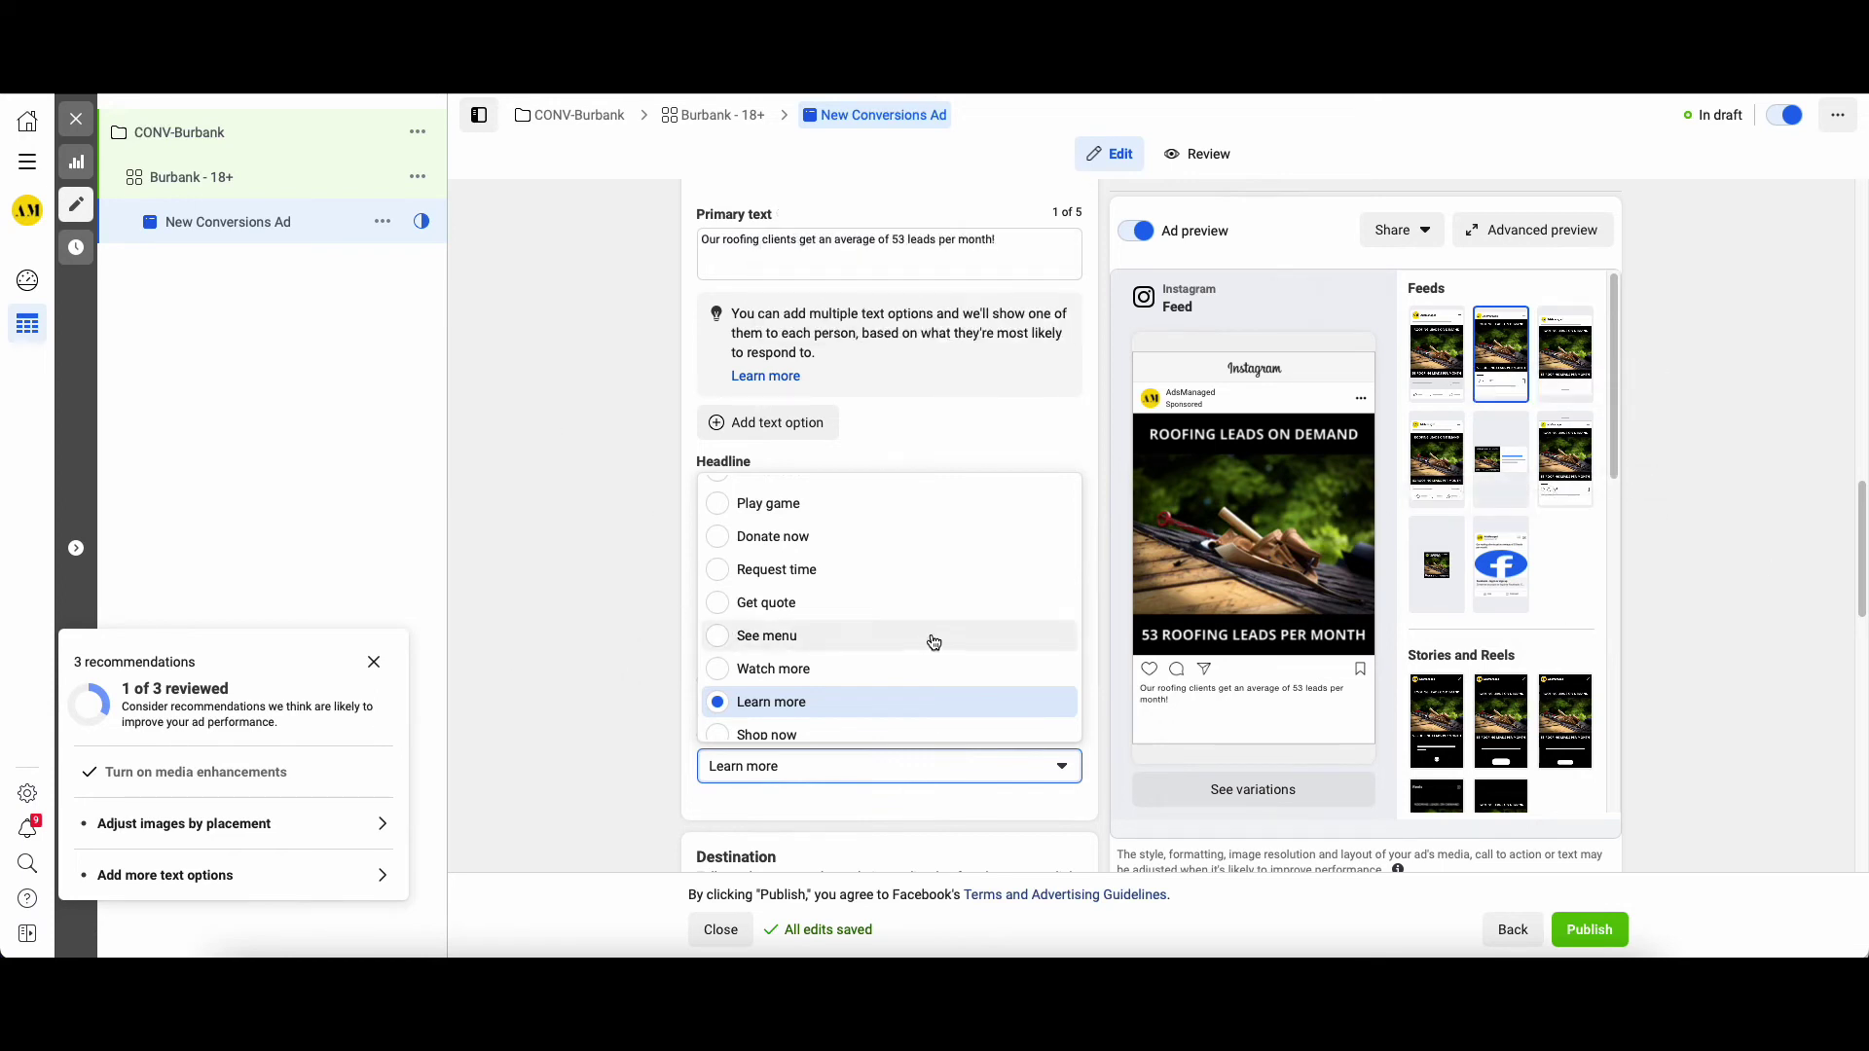
left_click(790, 711)
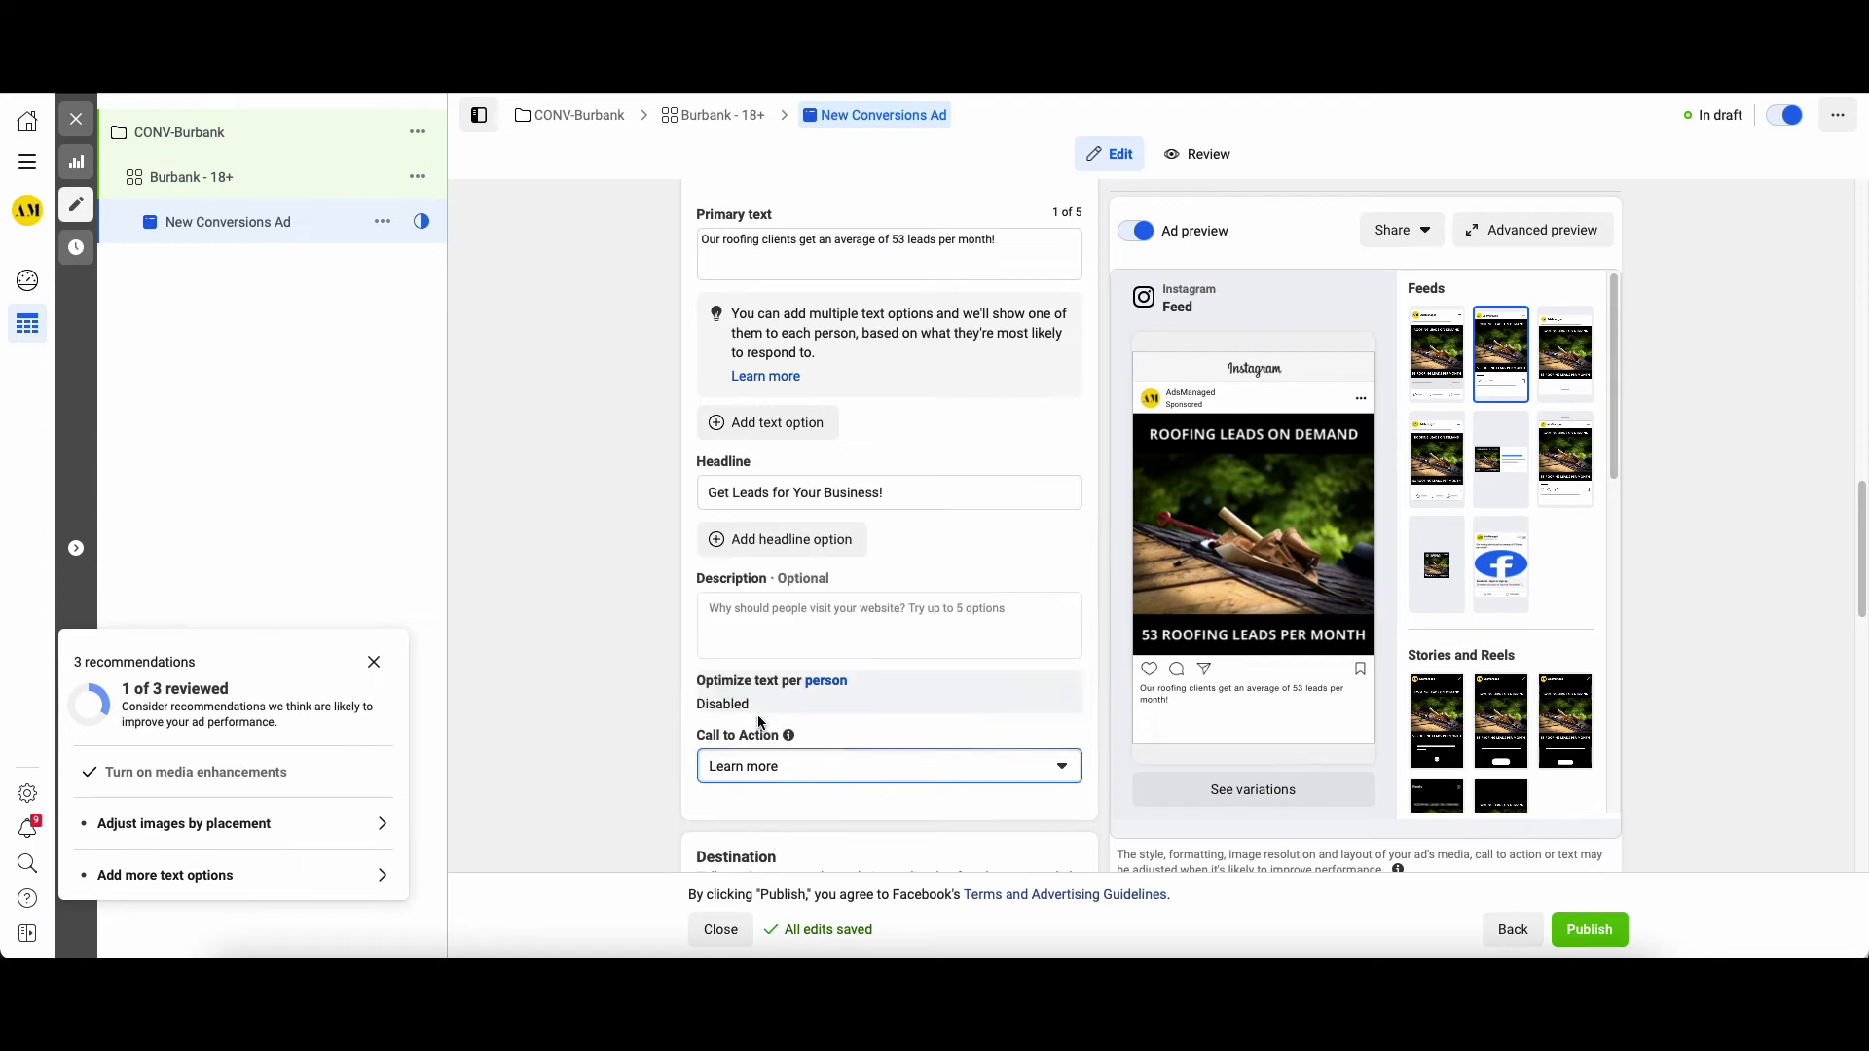
scroll(604, 589, "down", 2)
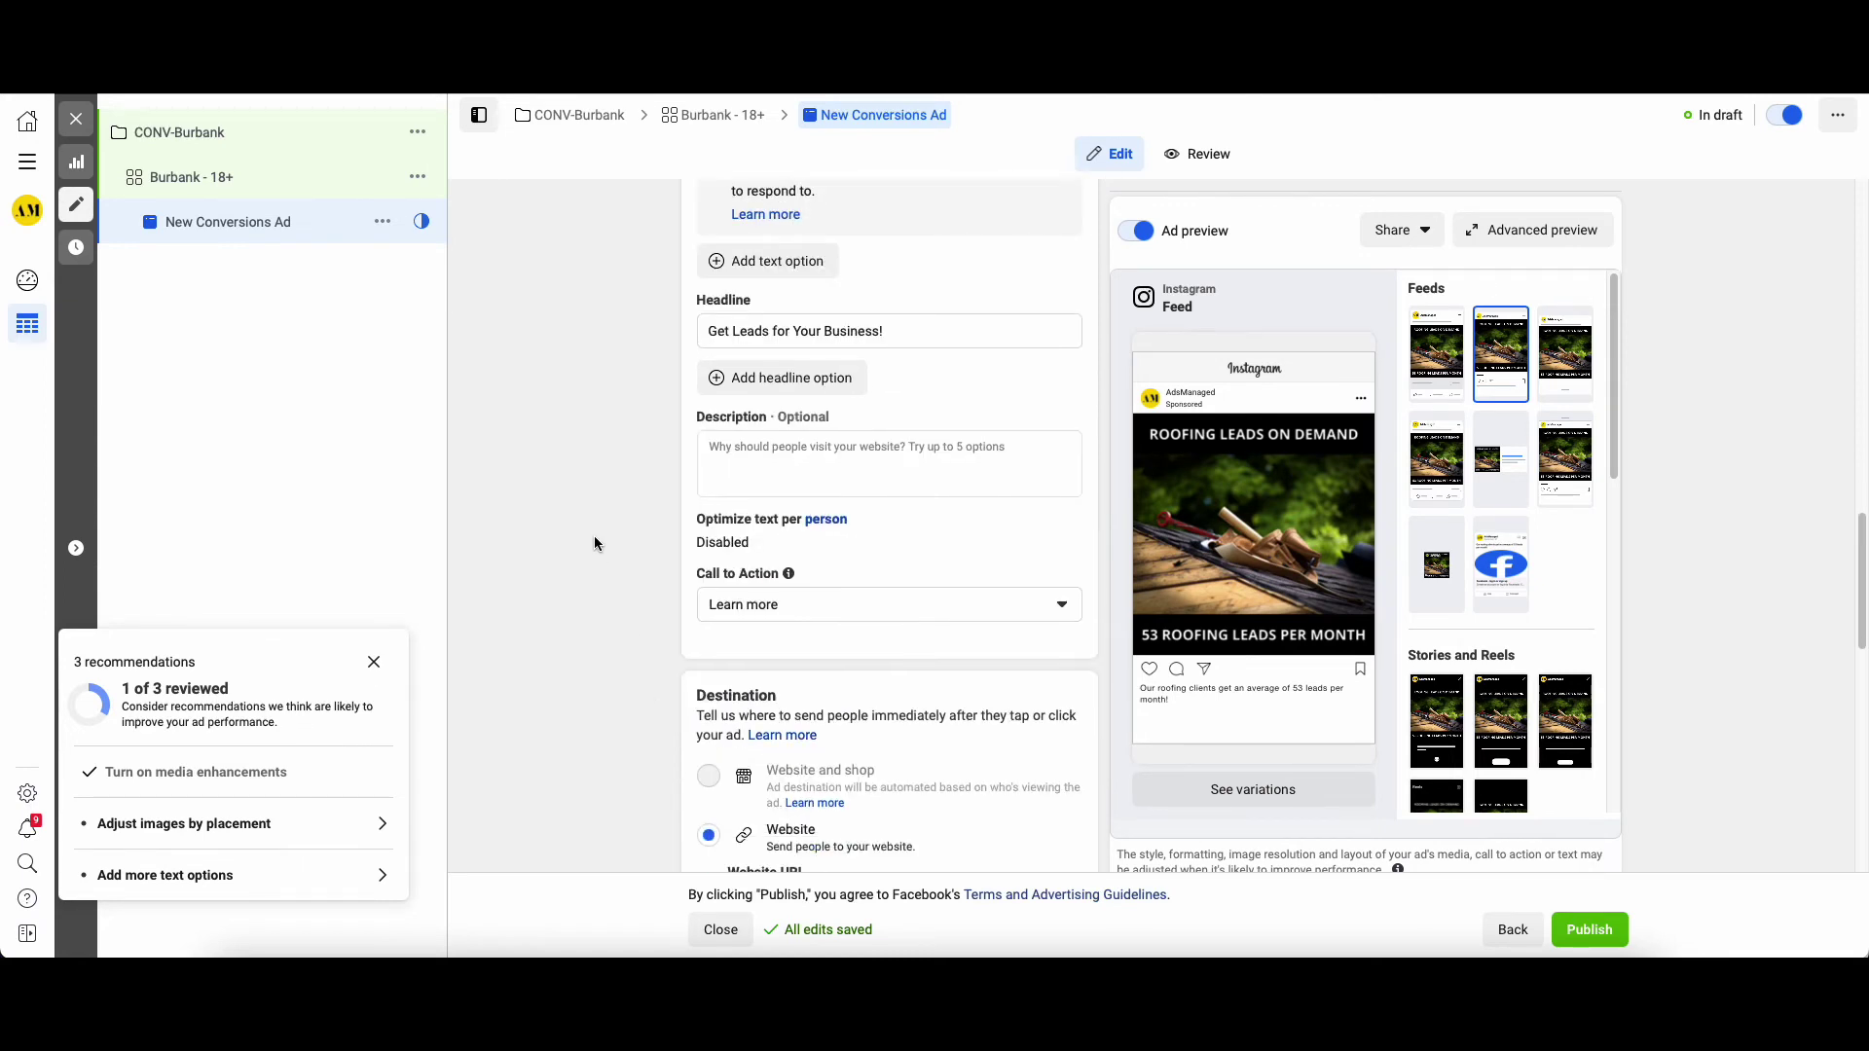
scroll(586, 553, "down", 3)
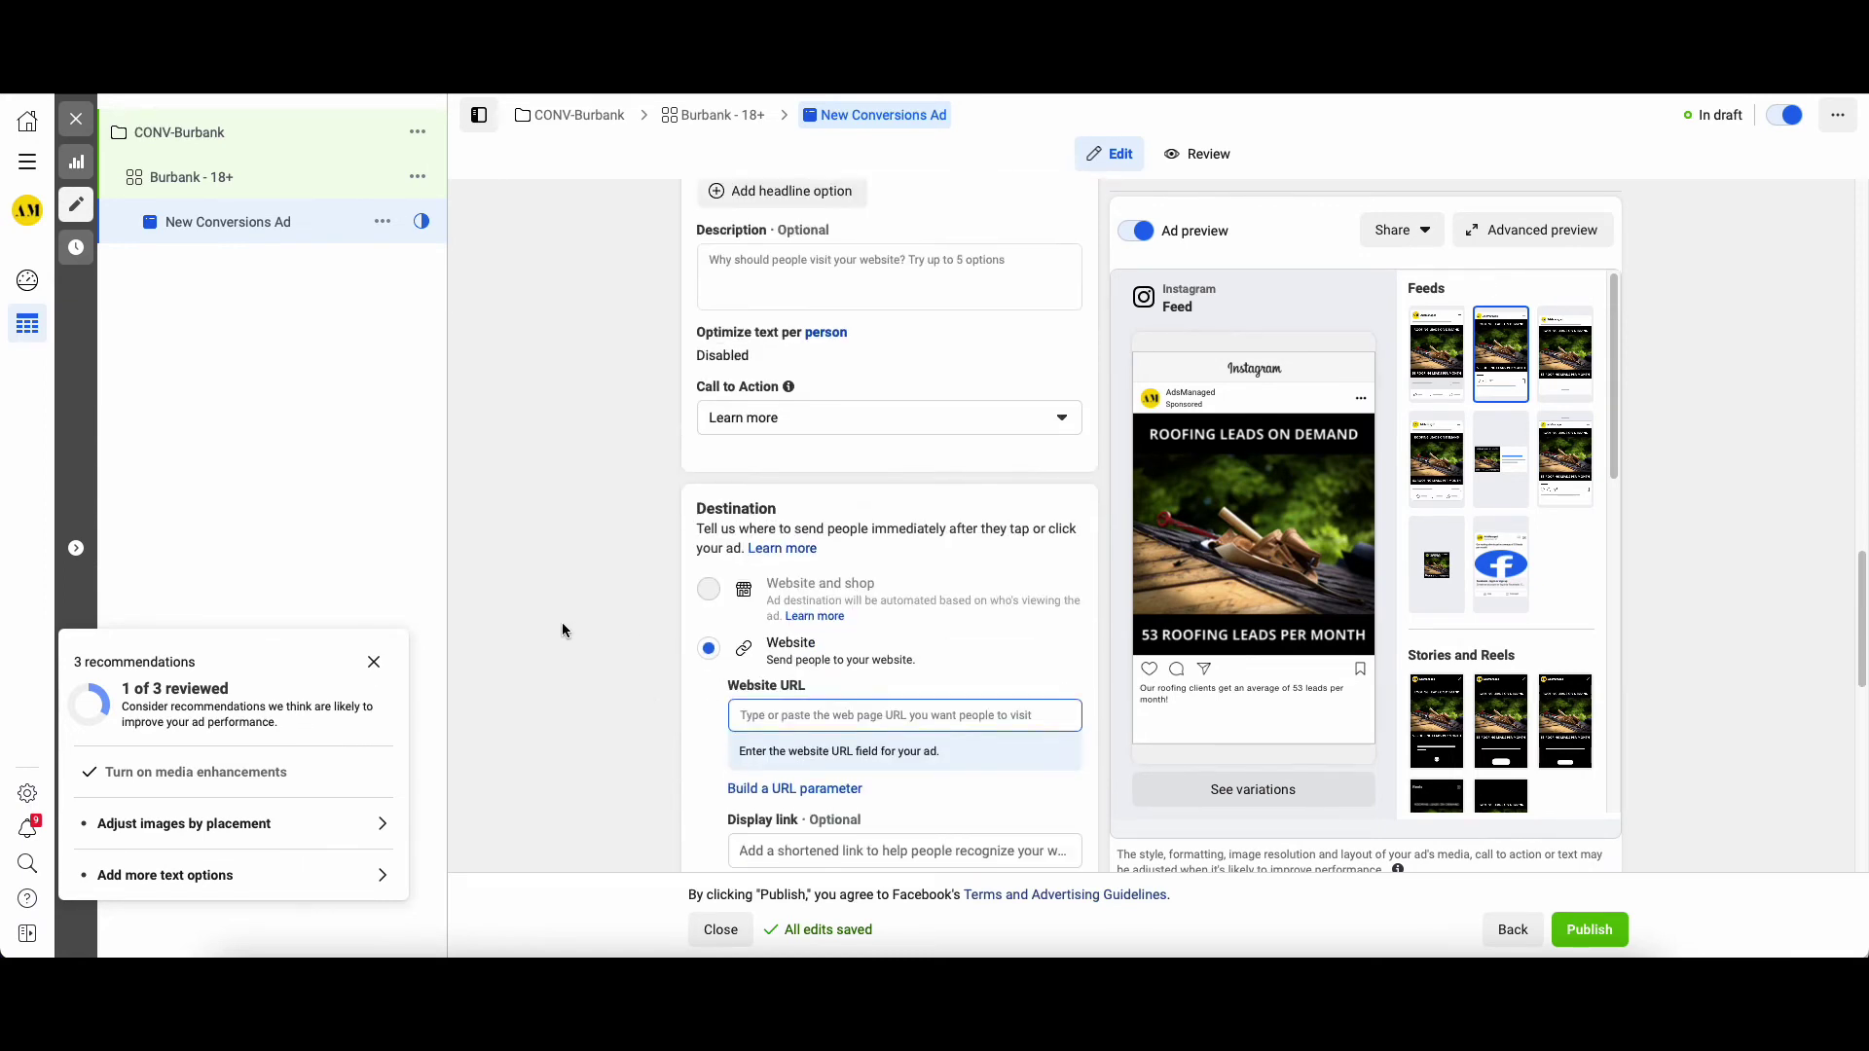
scroll(562, 631, "down", 1)
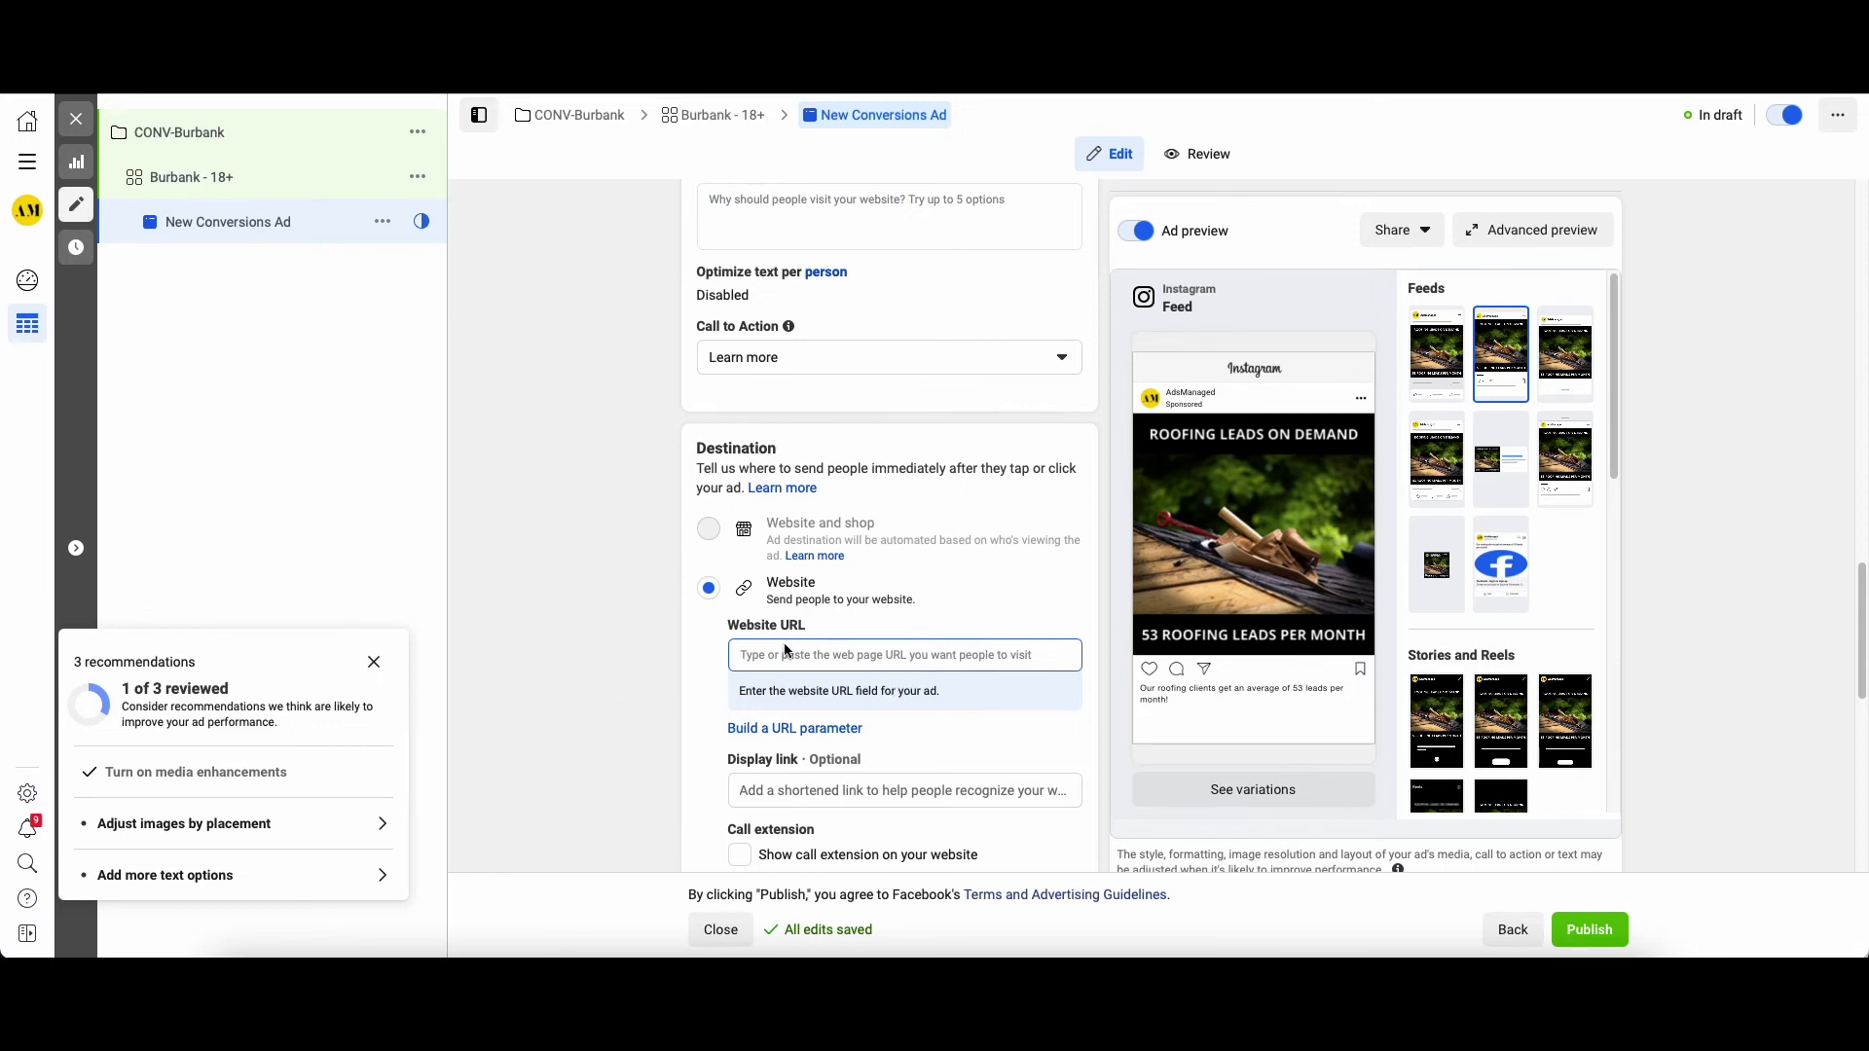
type("https://adsmanaged.co")
left_click(532, 699)
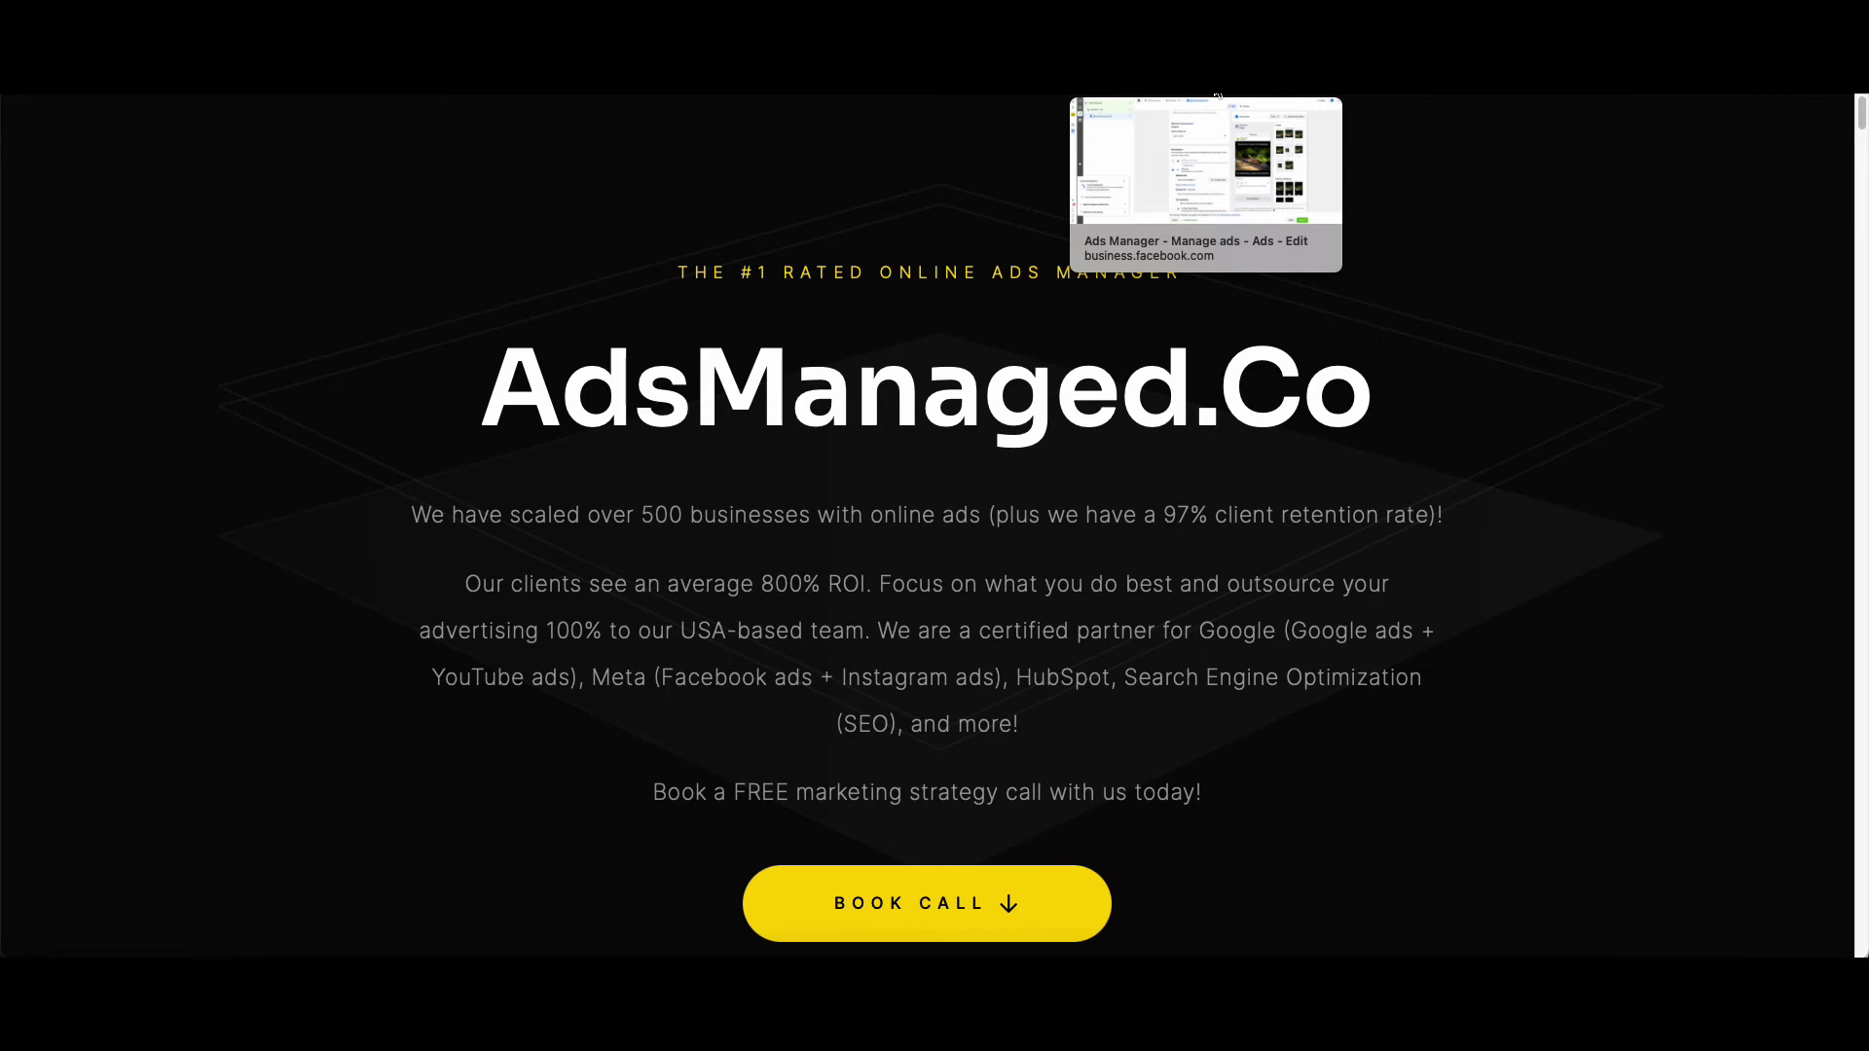
left_click(1217, 95)
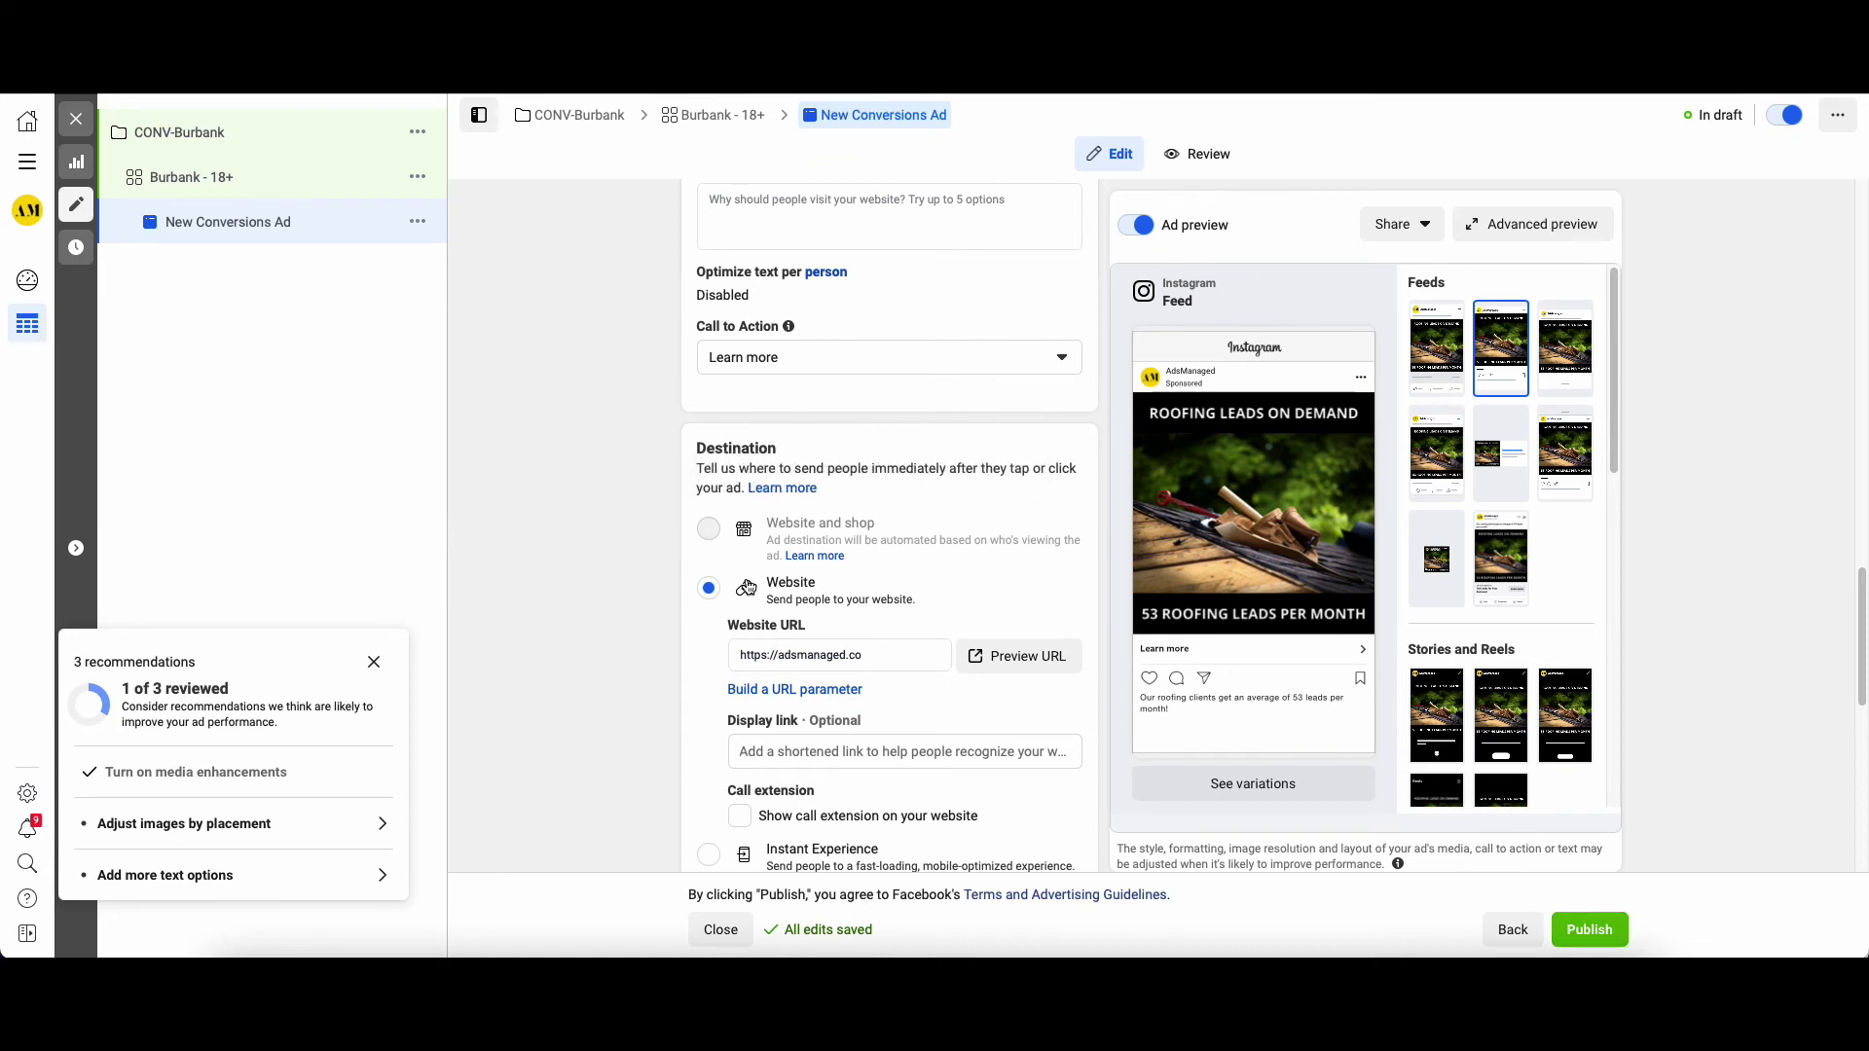
Close the ad editor and duplicate the CONV-Burbank campaign once, keeping existing reactions, comments and shares on new ads
left_click(77, 118)
left_click(973, 489)
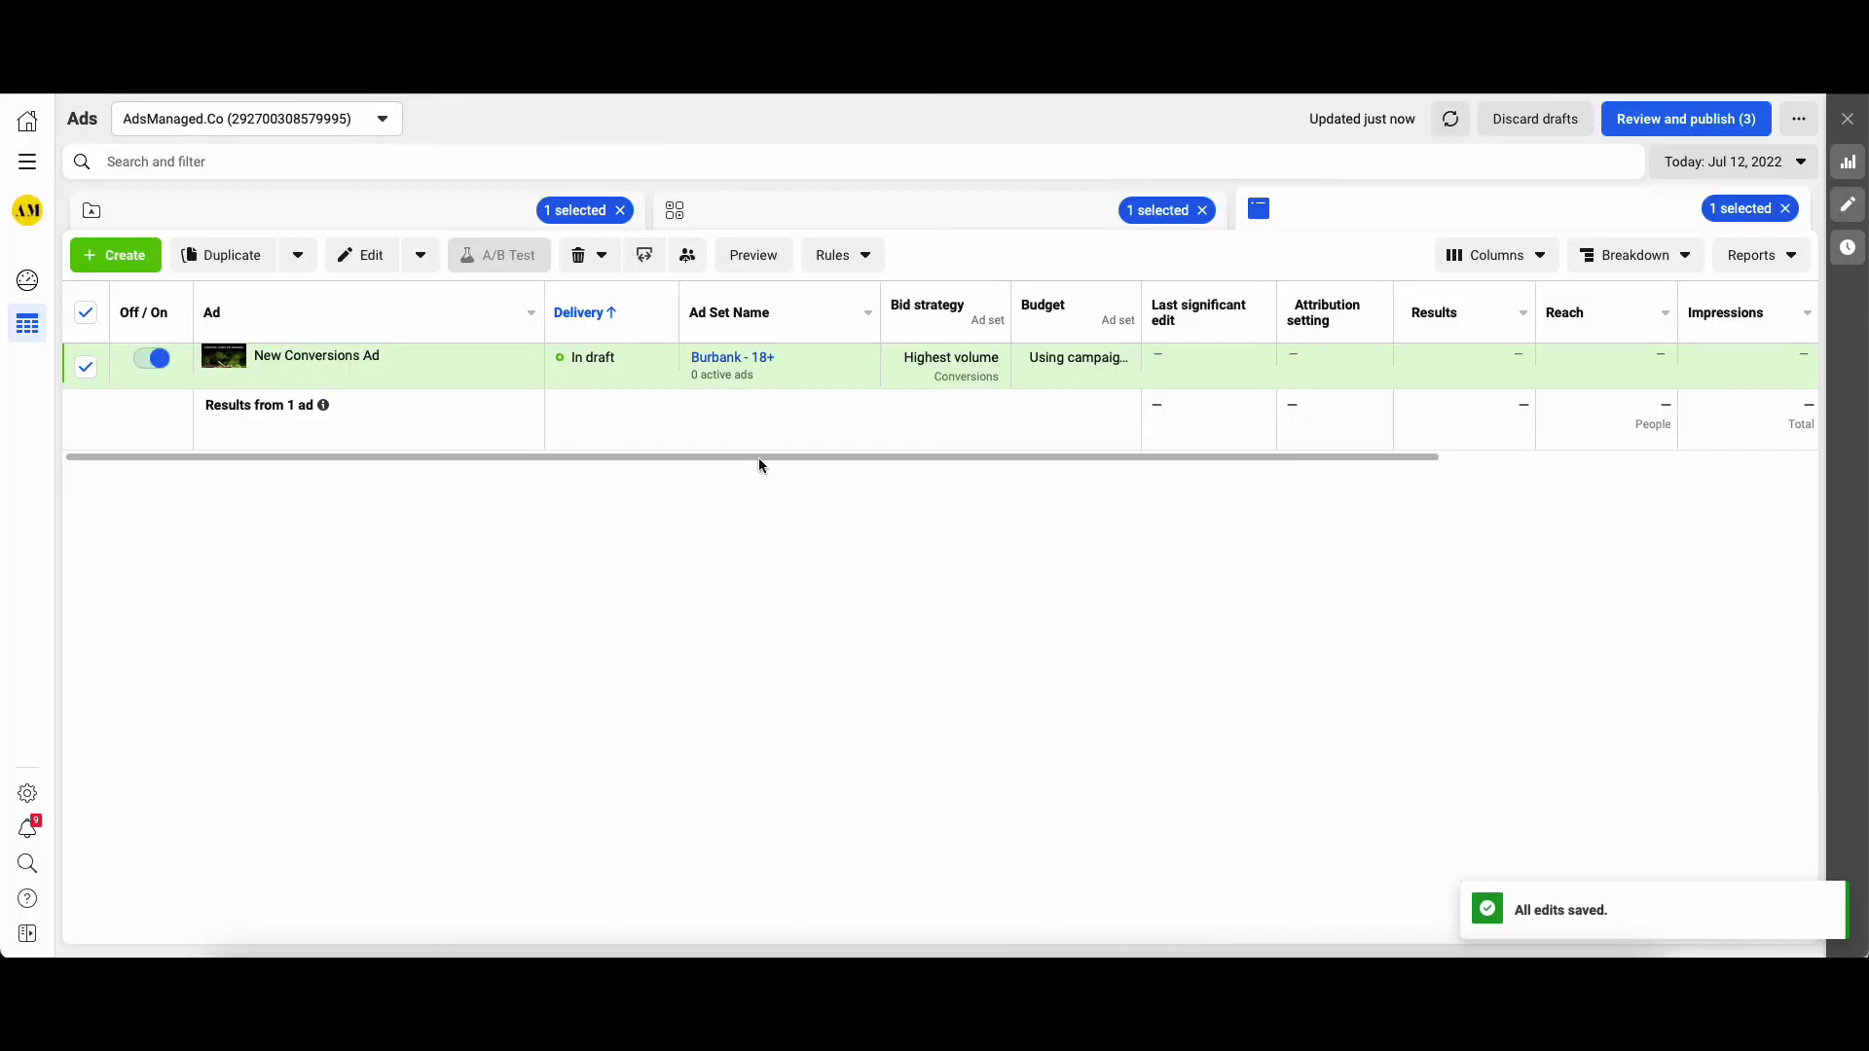
left_click(434, 214)
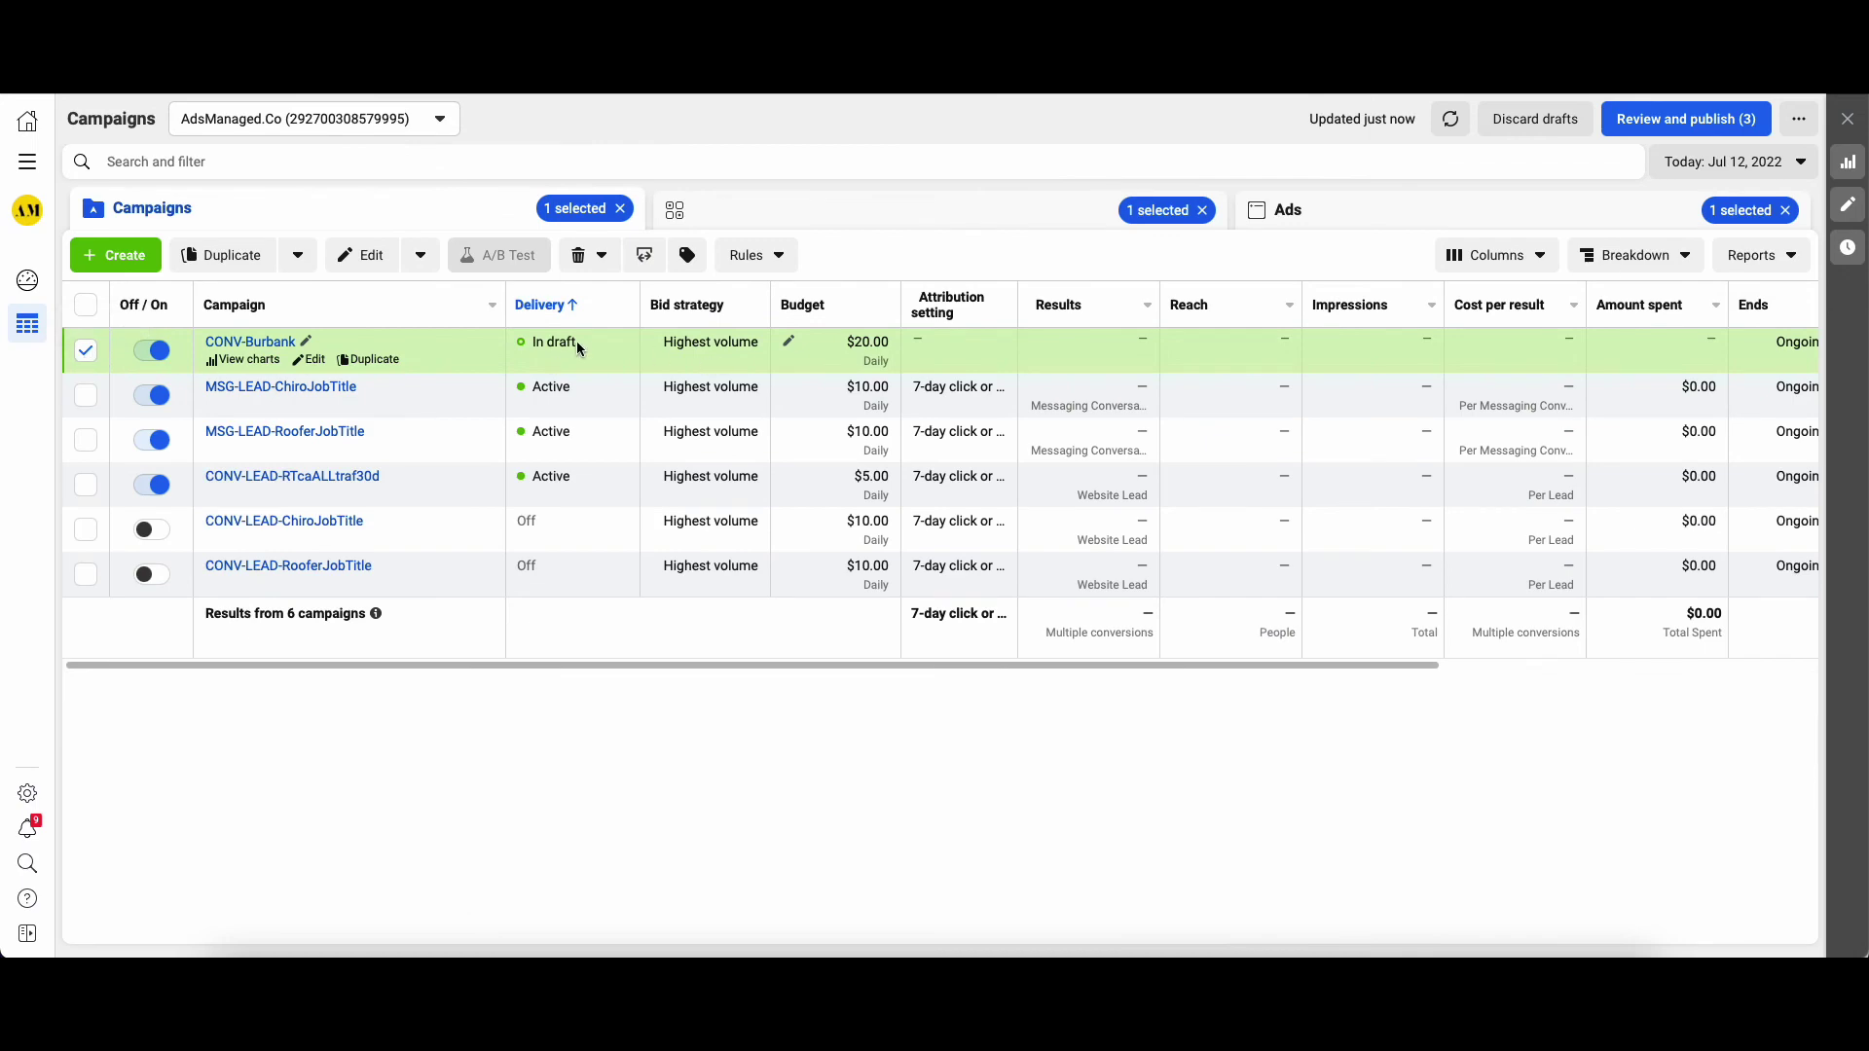
left_click(370, 360)
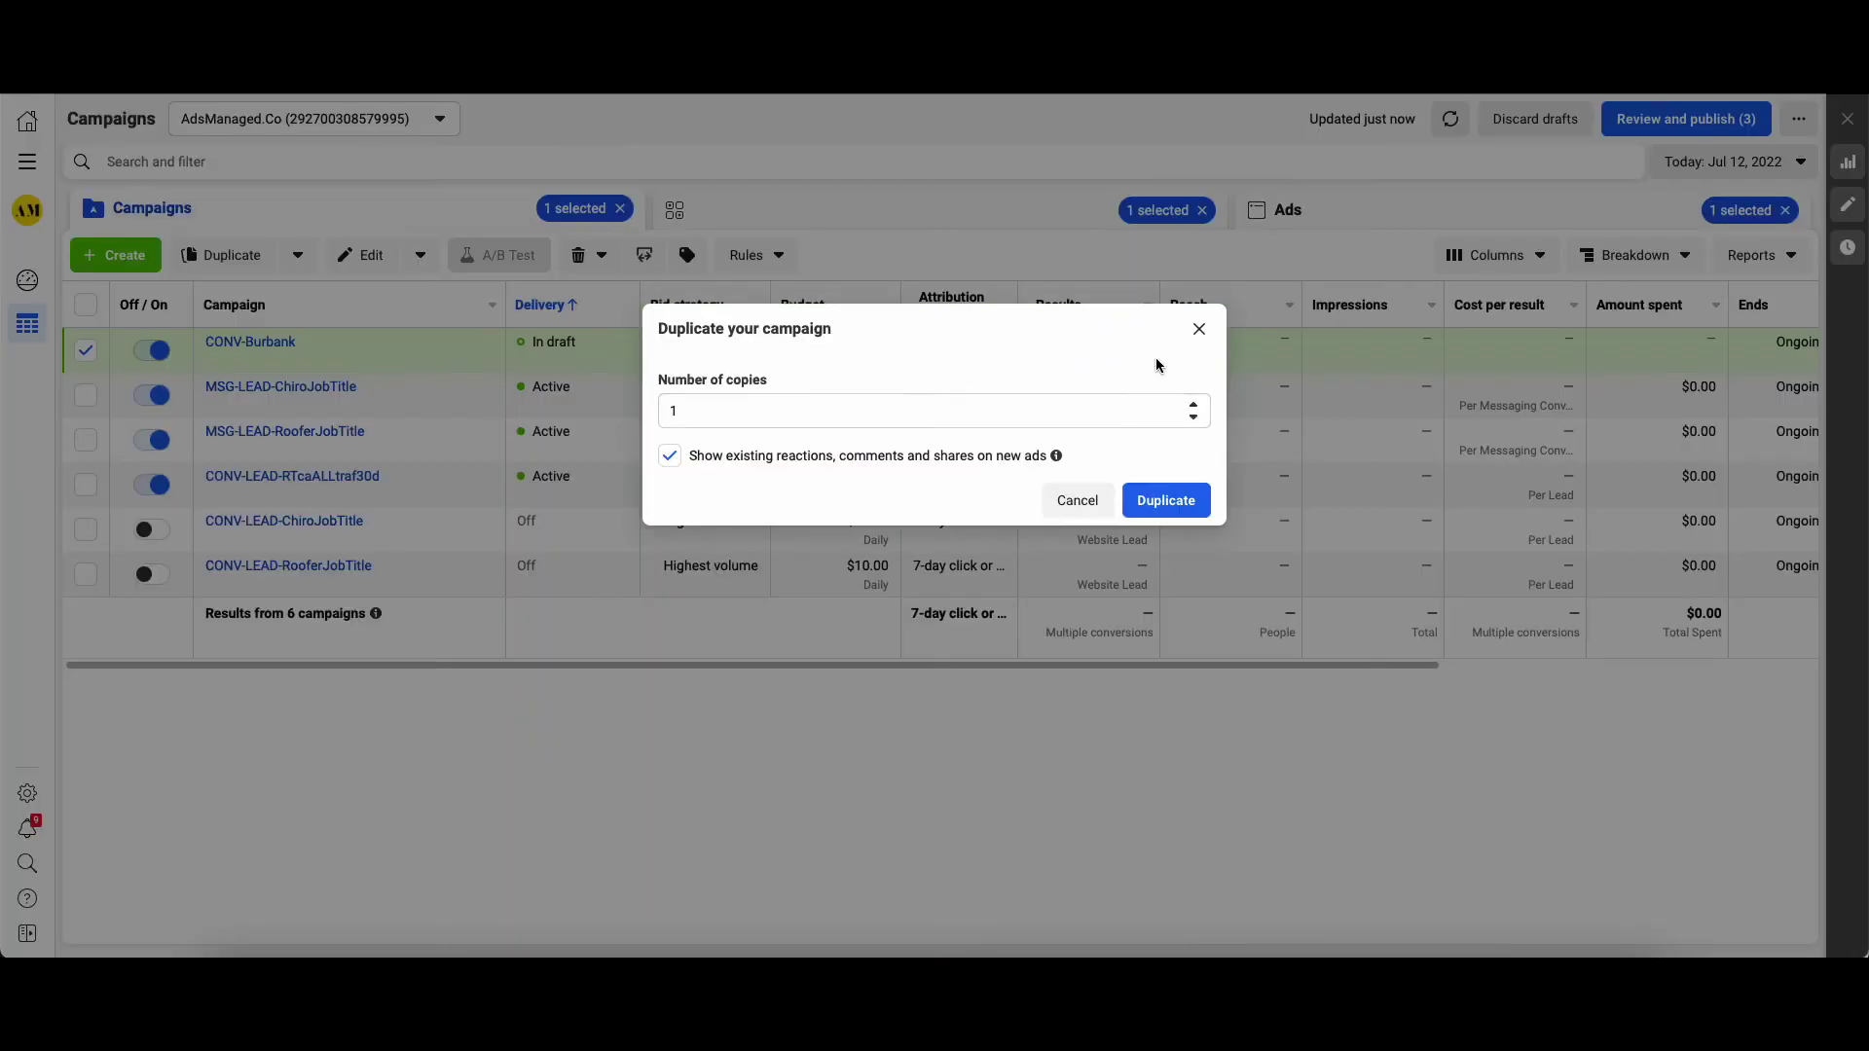
left_click(1191, 507)
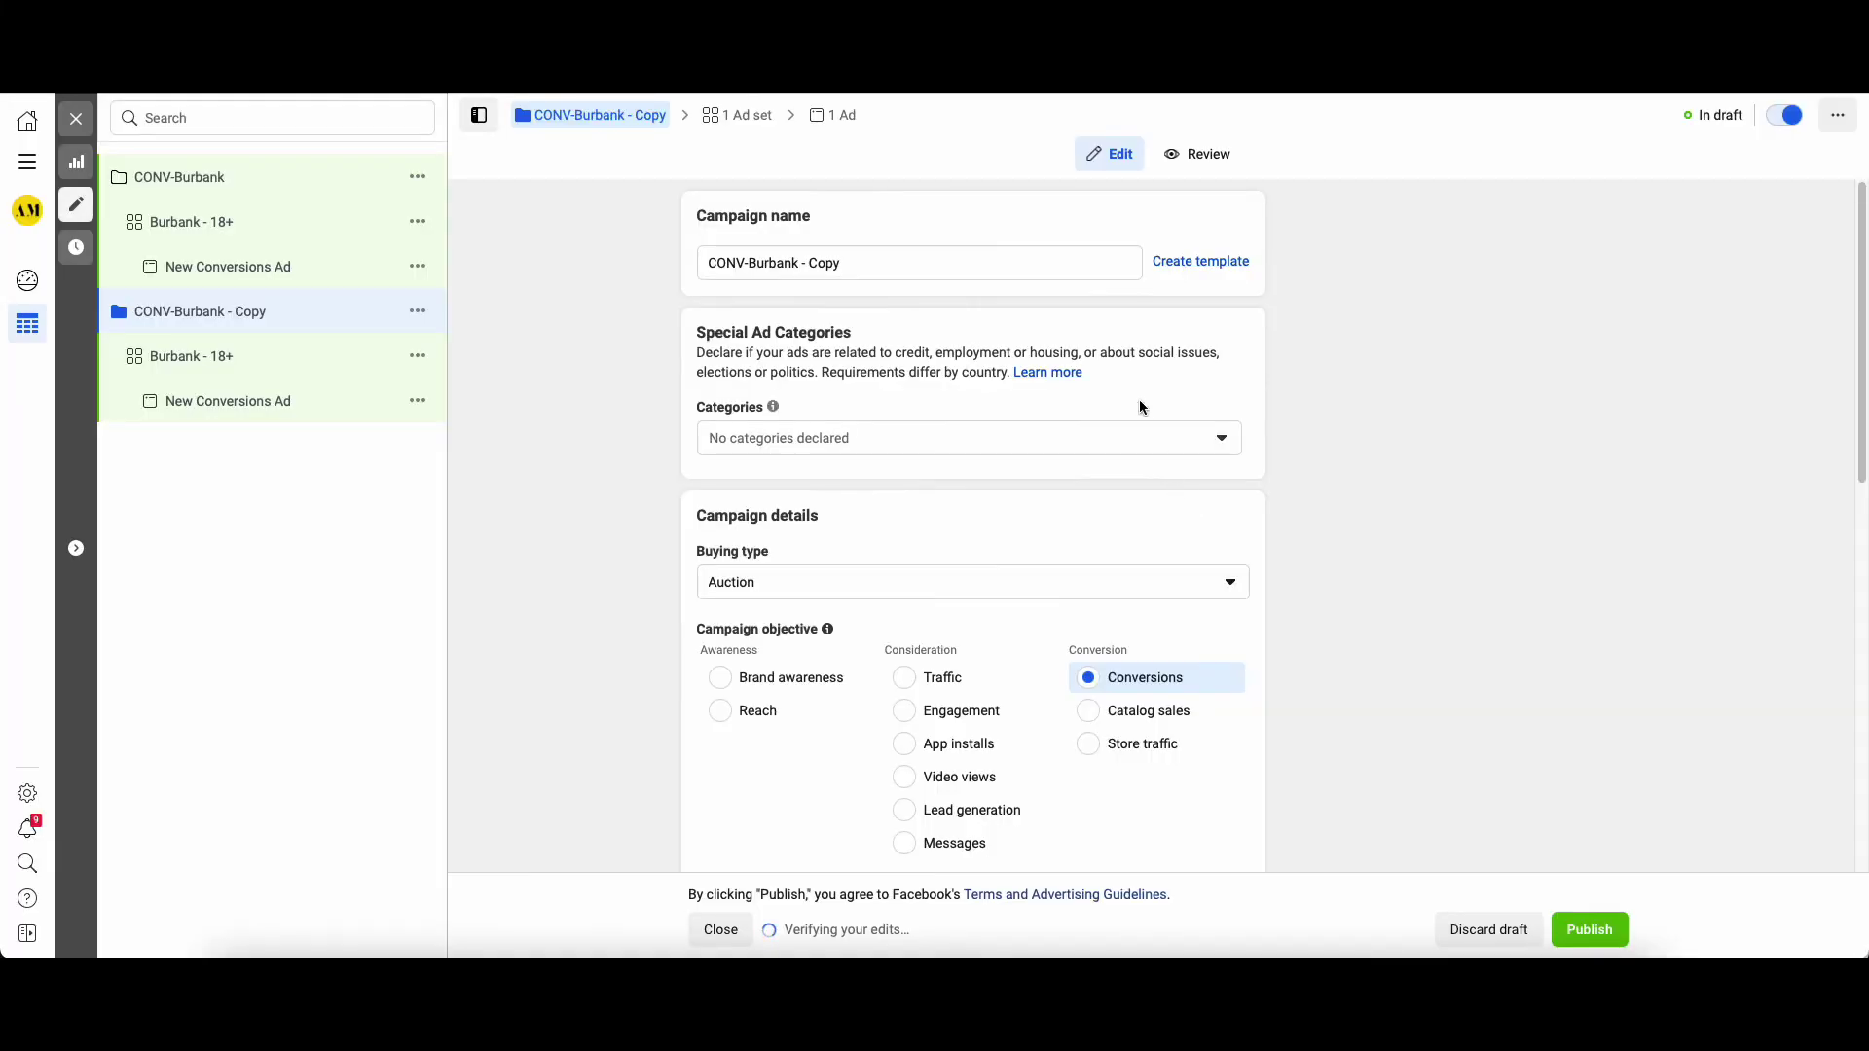
left_click(796, 263)
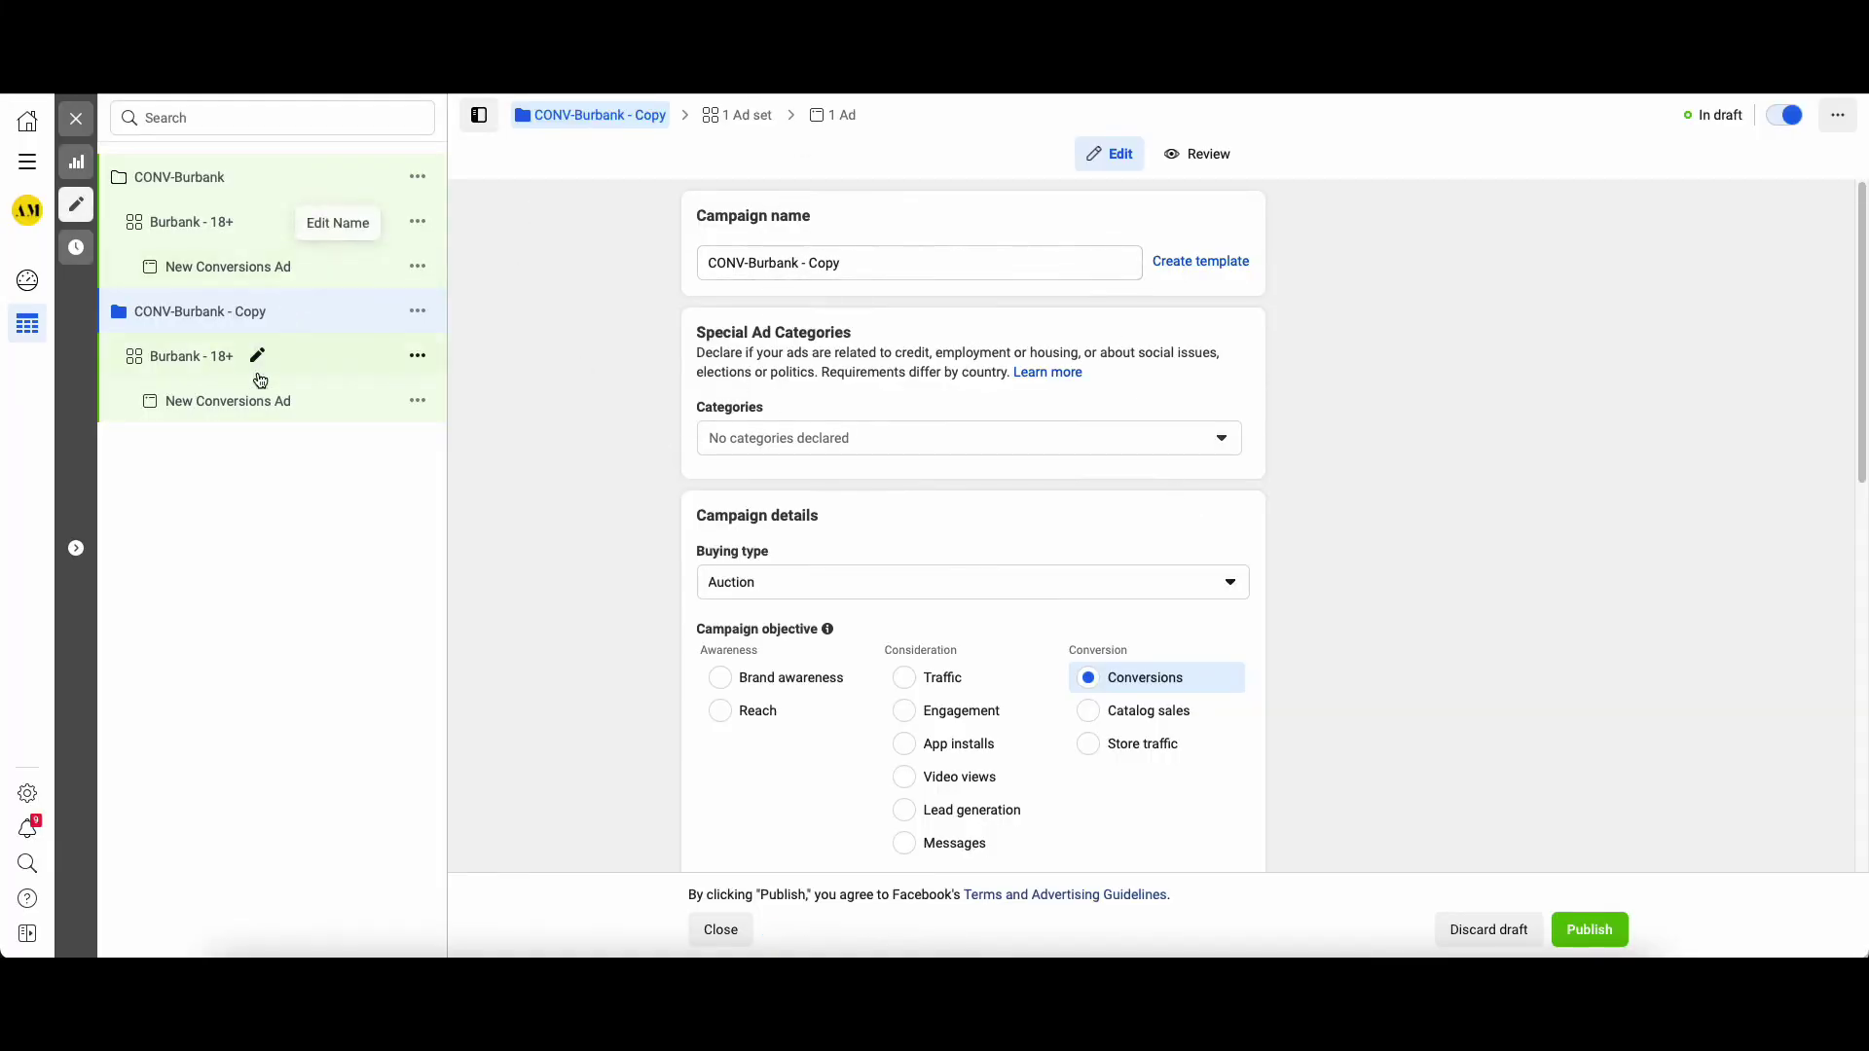
Add the Roofing Contractor job title to the detailed targeting of the Burbank - 18+ ad set in CONV-Burbank - Copy
left_click(185, 357)
scroll(568, 668, "down", 4)
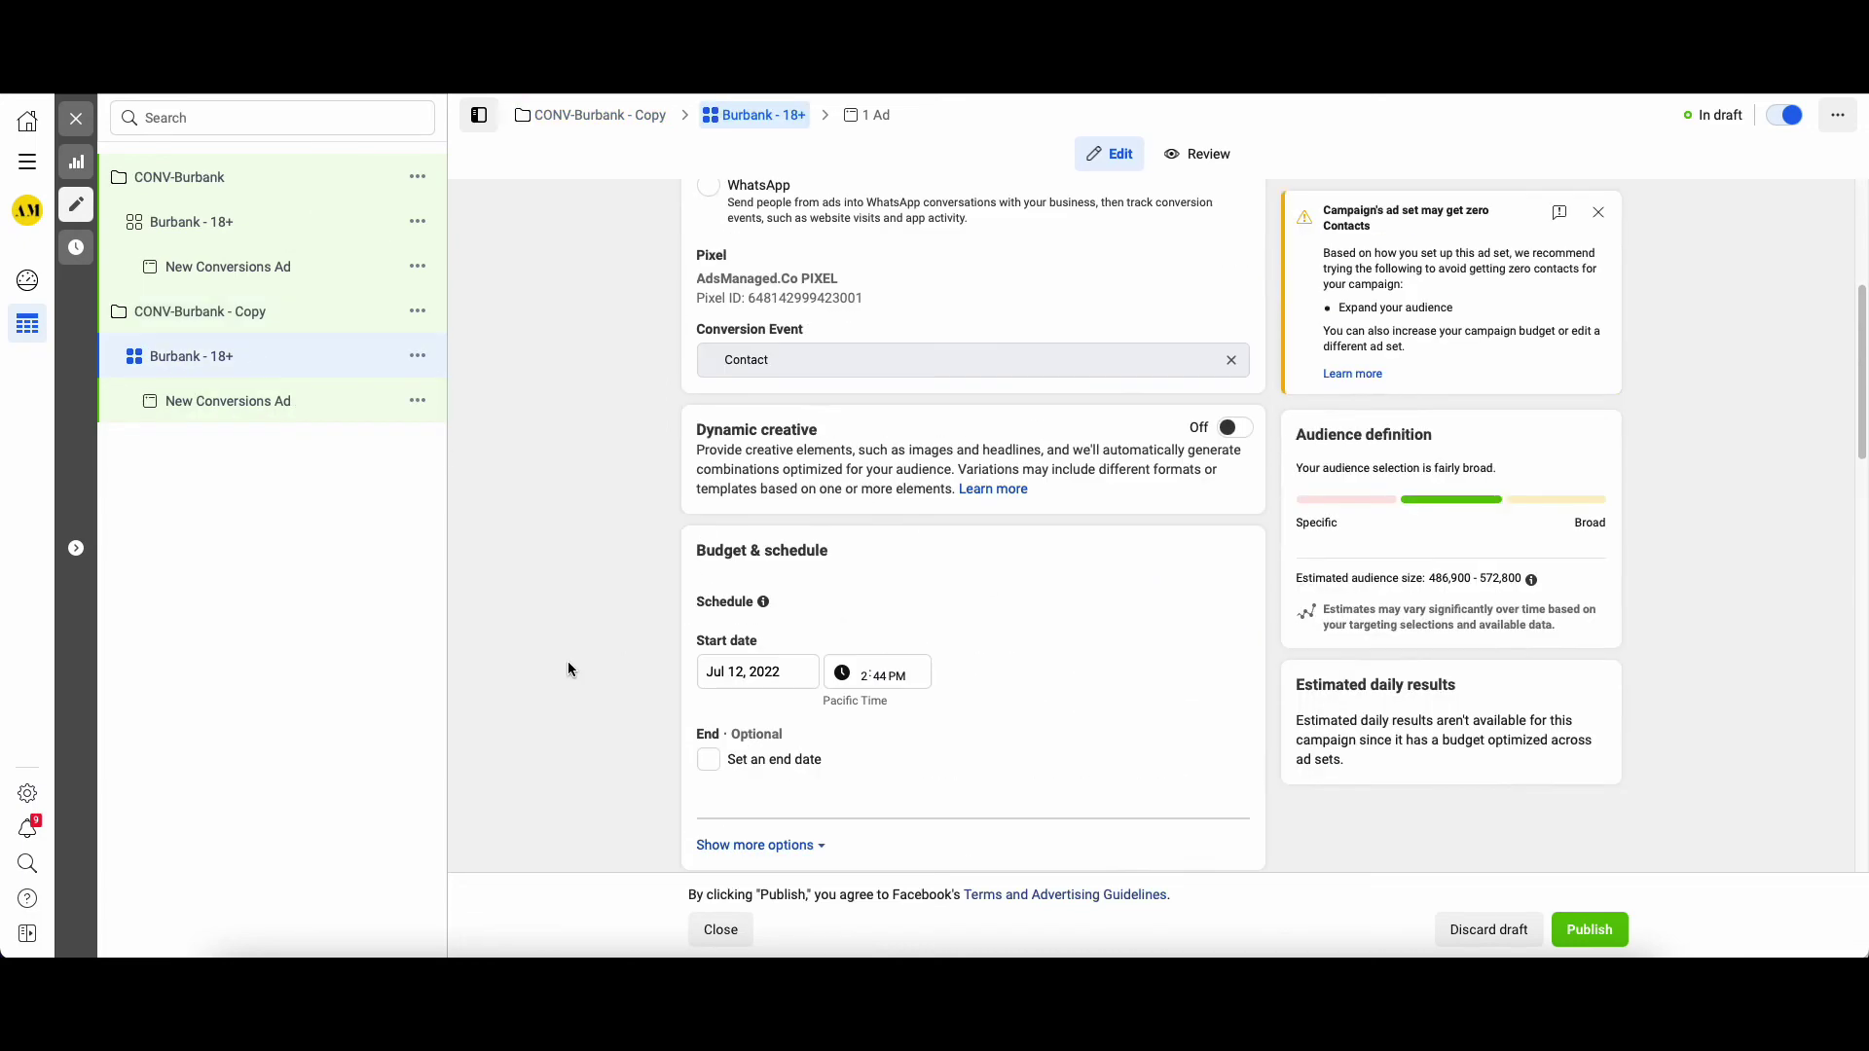
scroll(560, 666, "down", 10)
left_click(858, 547)
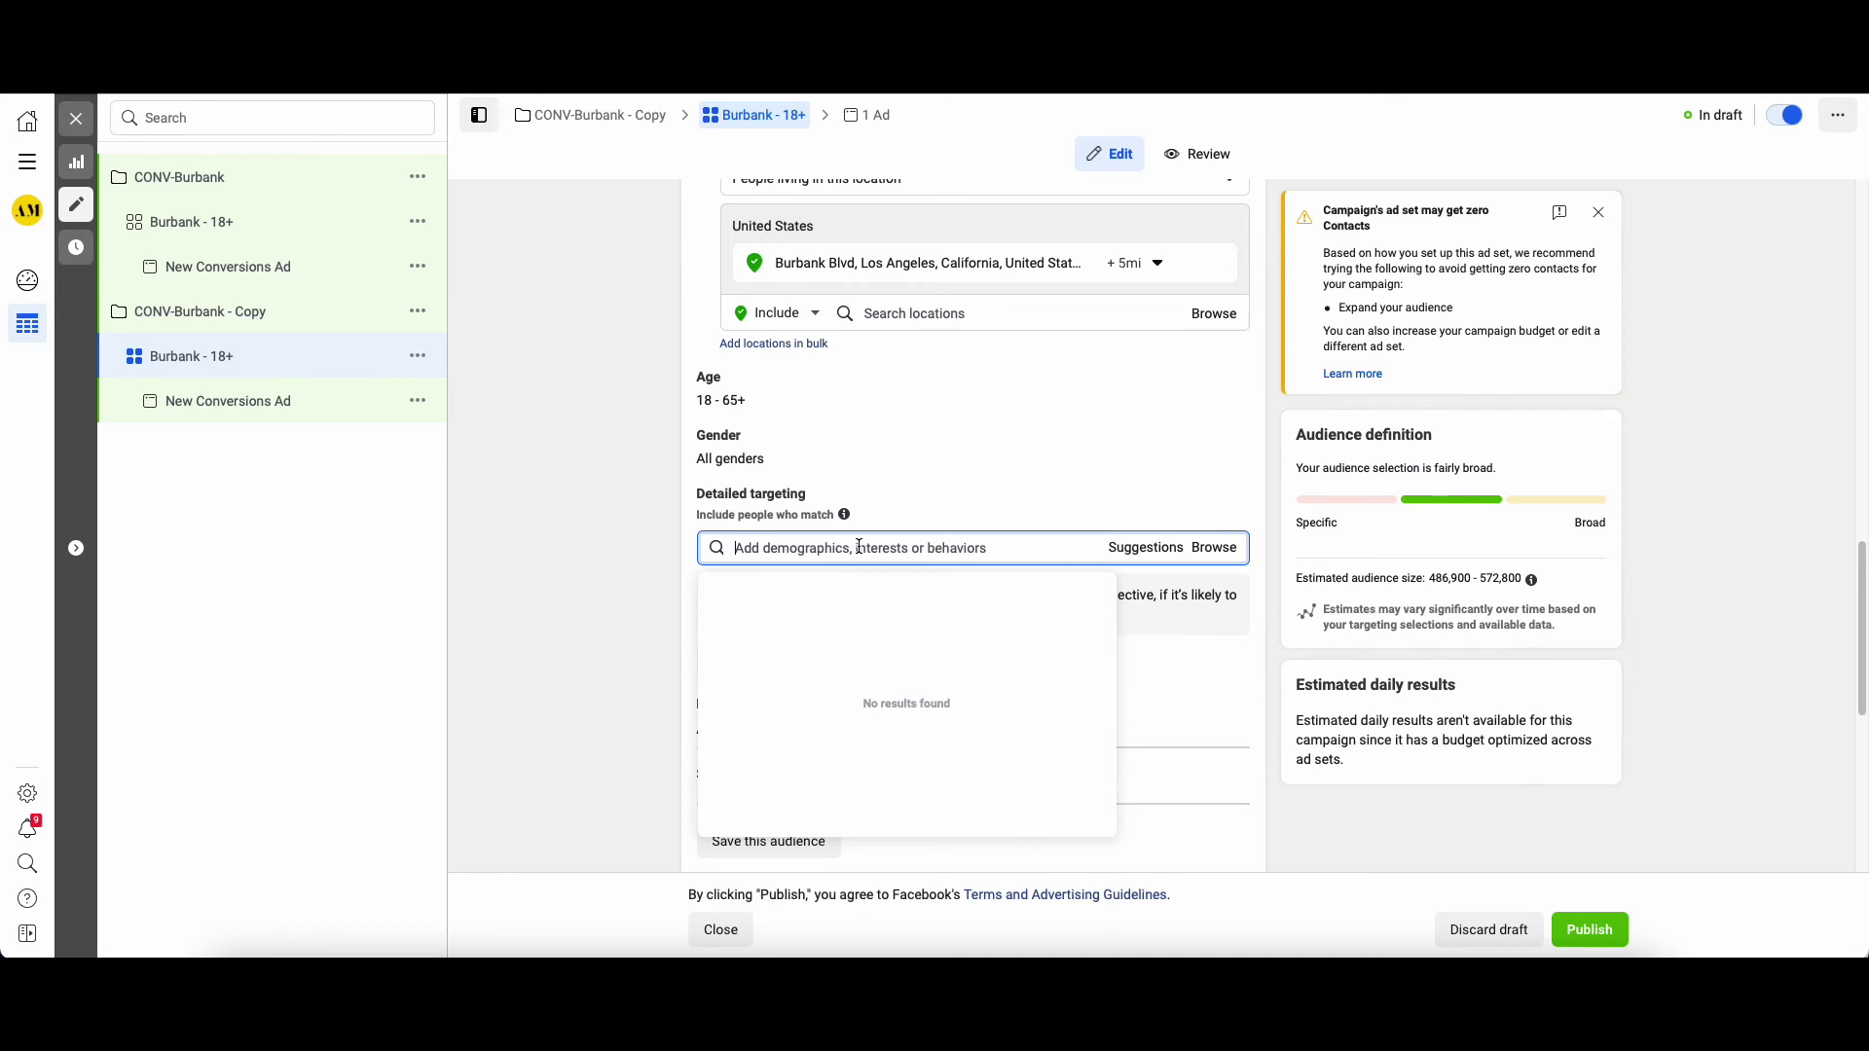
type("roofing")
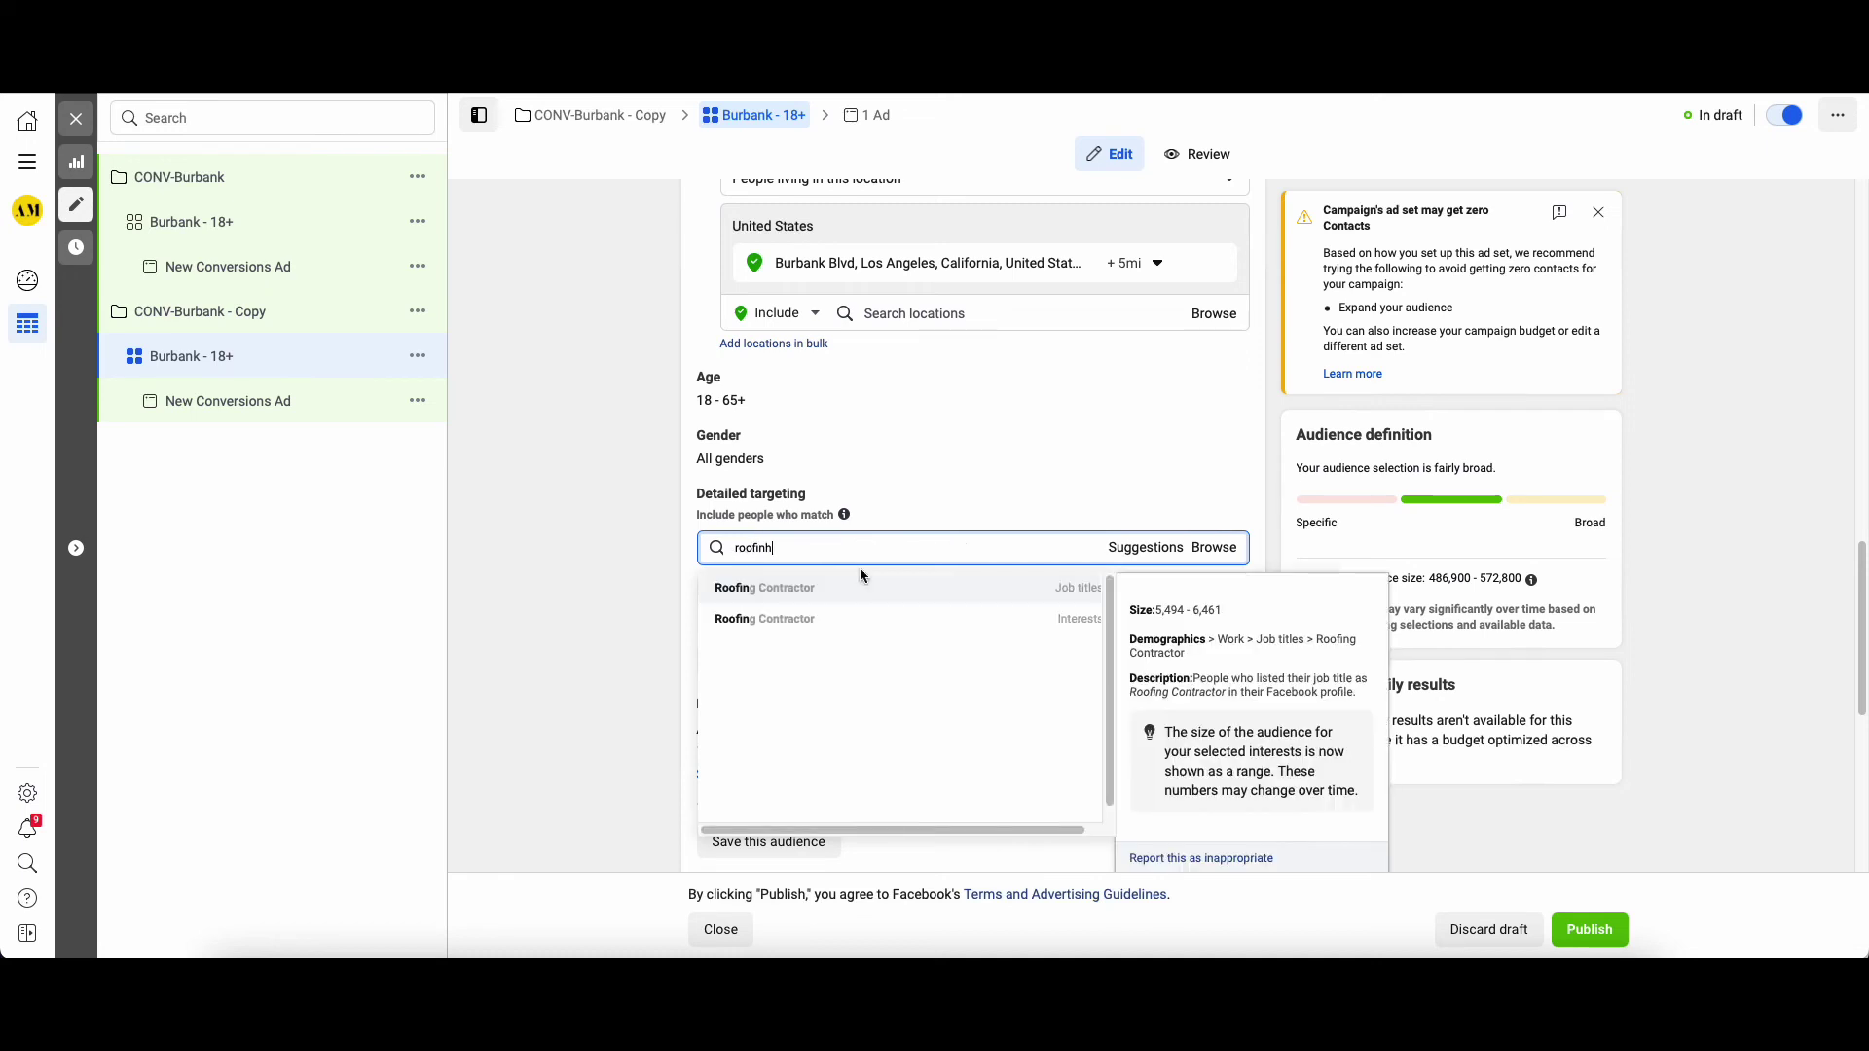
left_click(1041, 595)
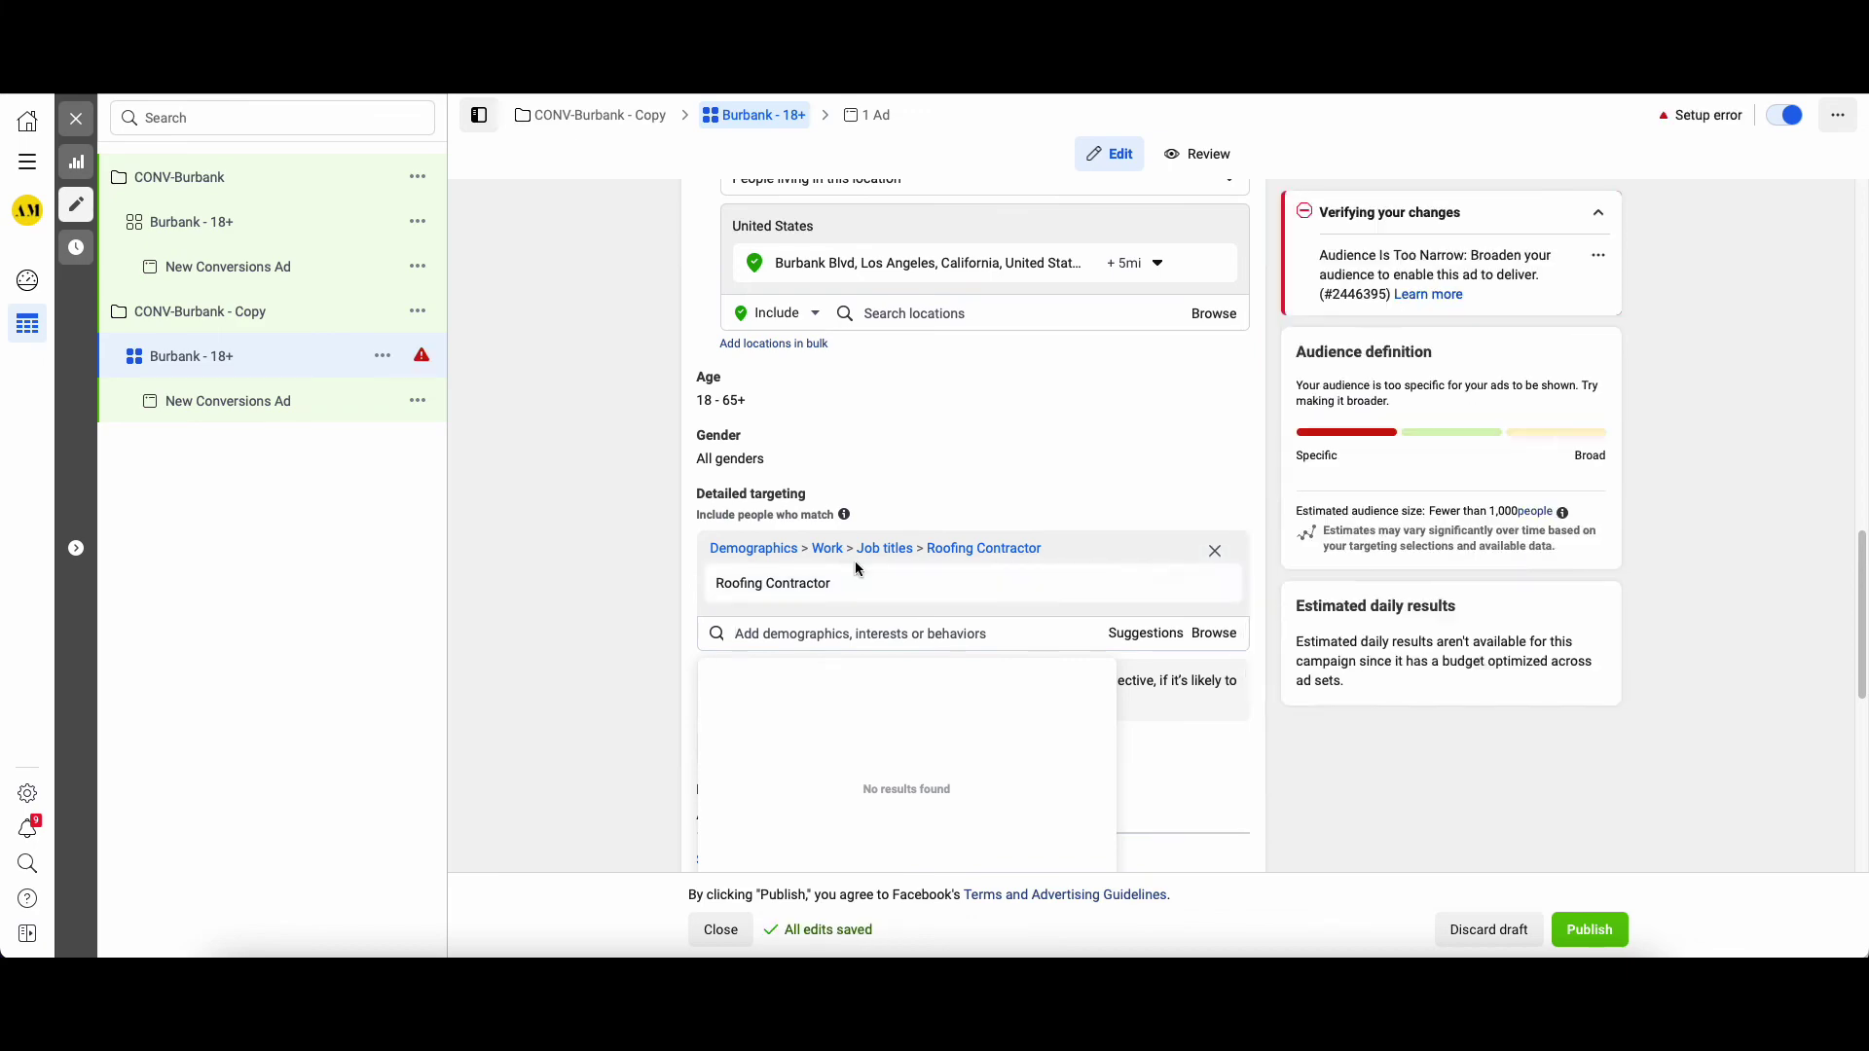
Remove the existing media from the New Conversions Ad in the CONV-Burbank - Copy campaign
left_click(207, 402)
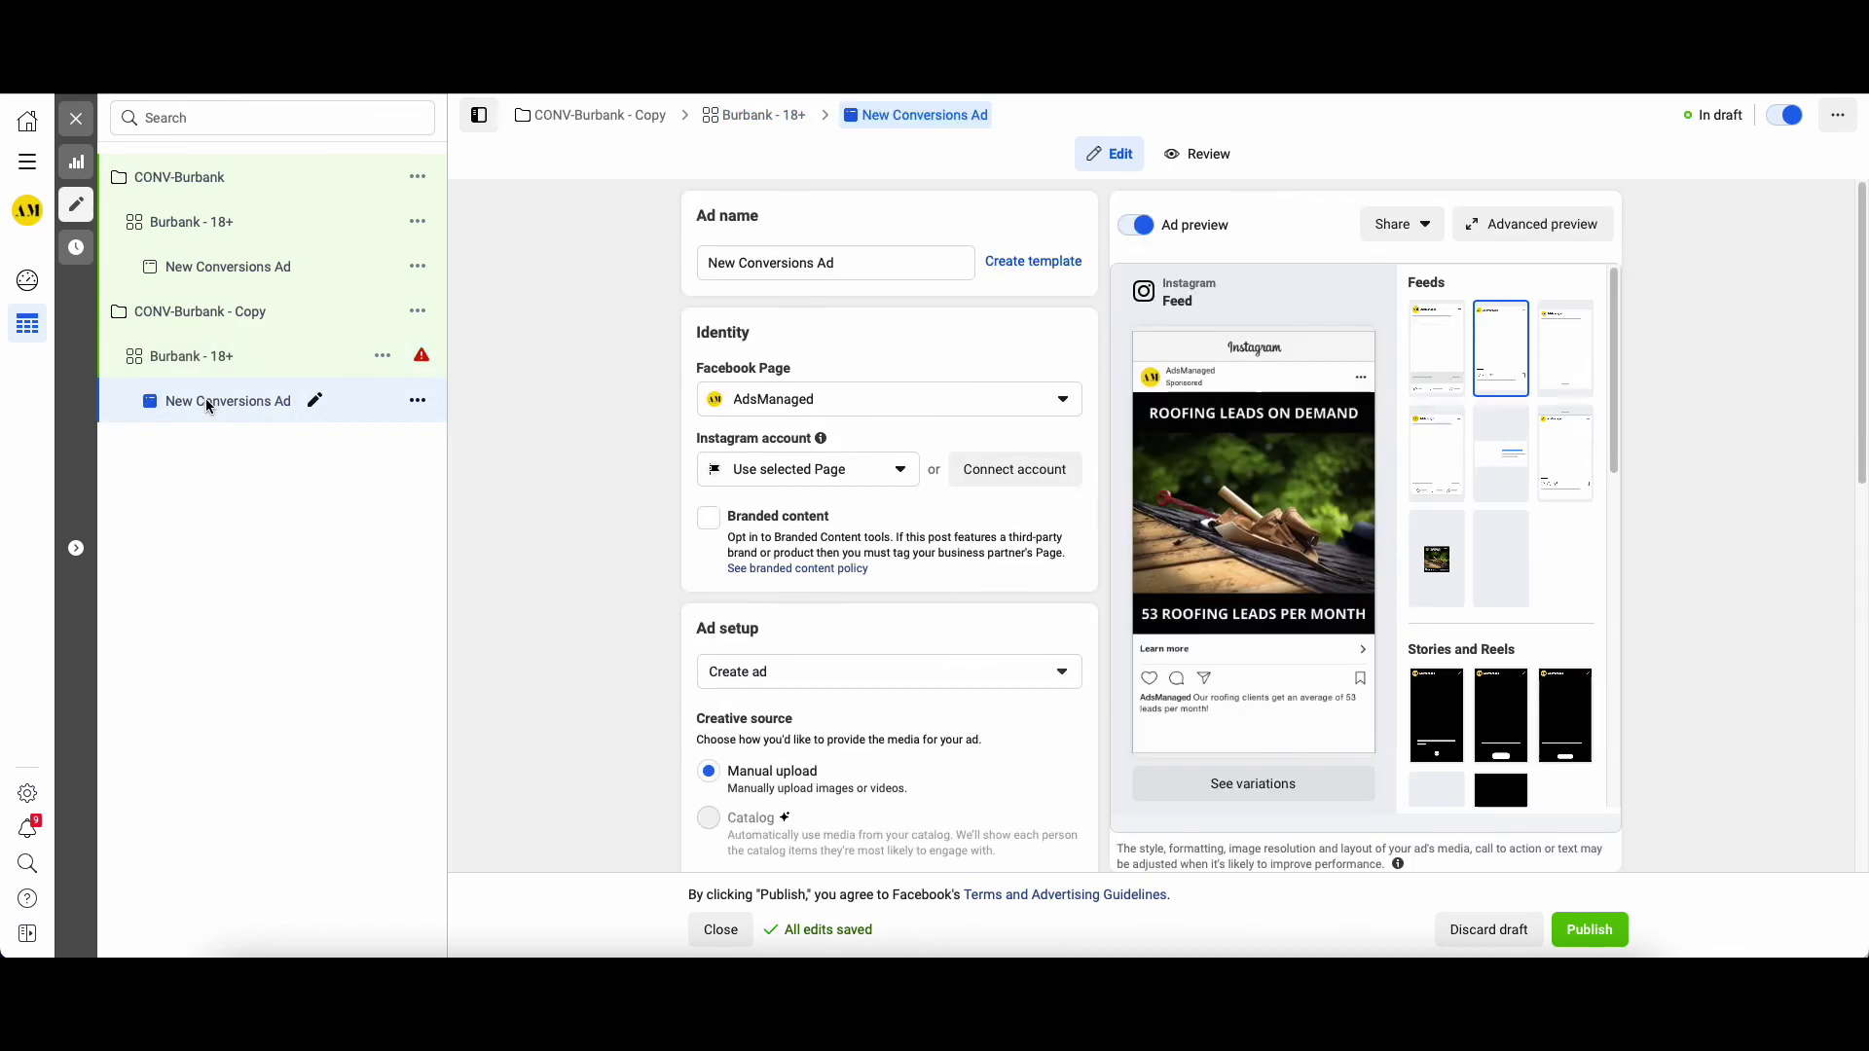
scroll(510, 493, "down", 5)
scroll(531, 515, "down", 4)
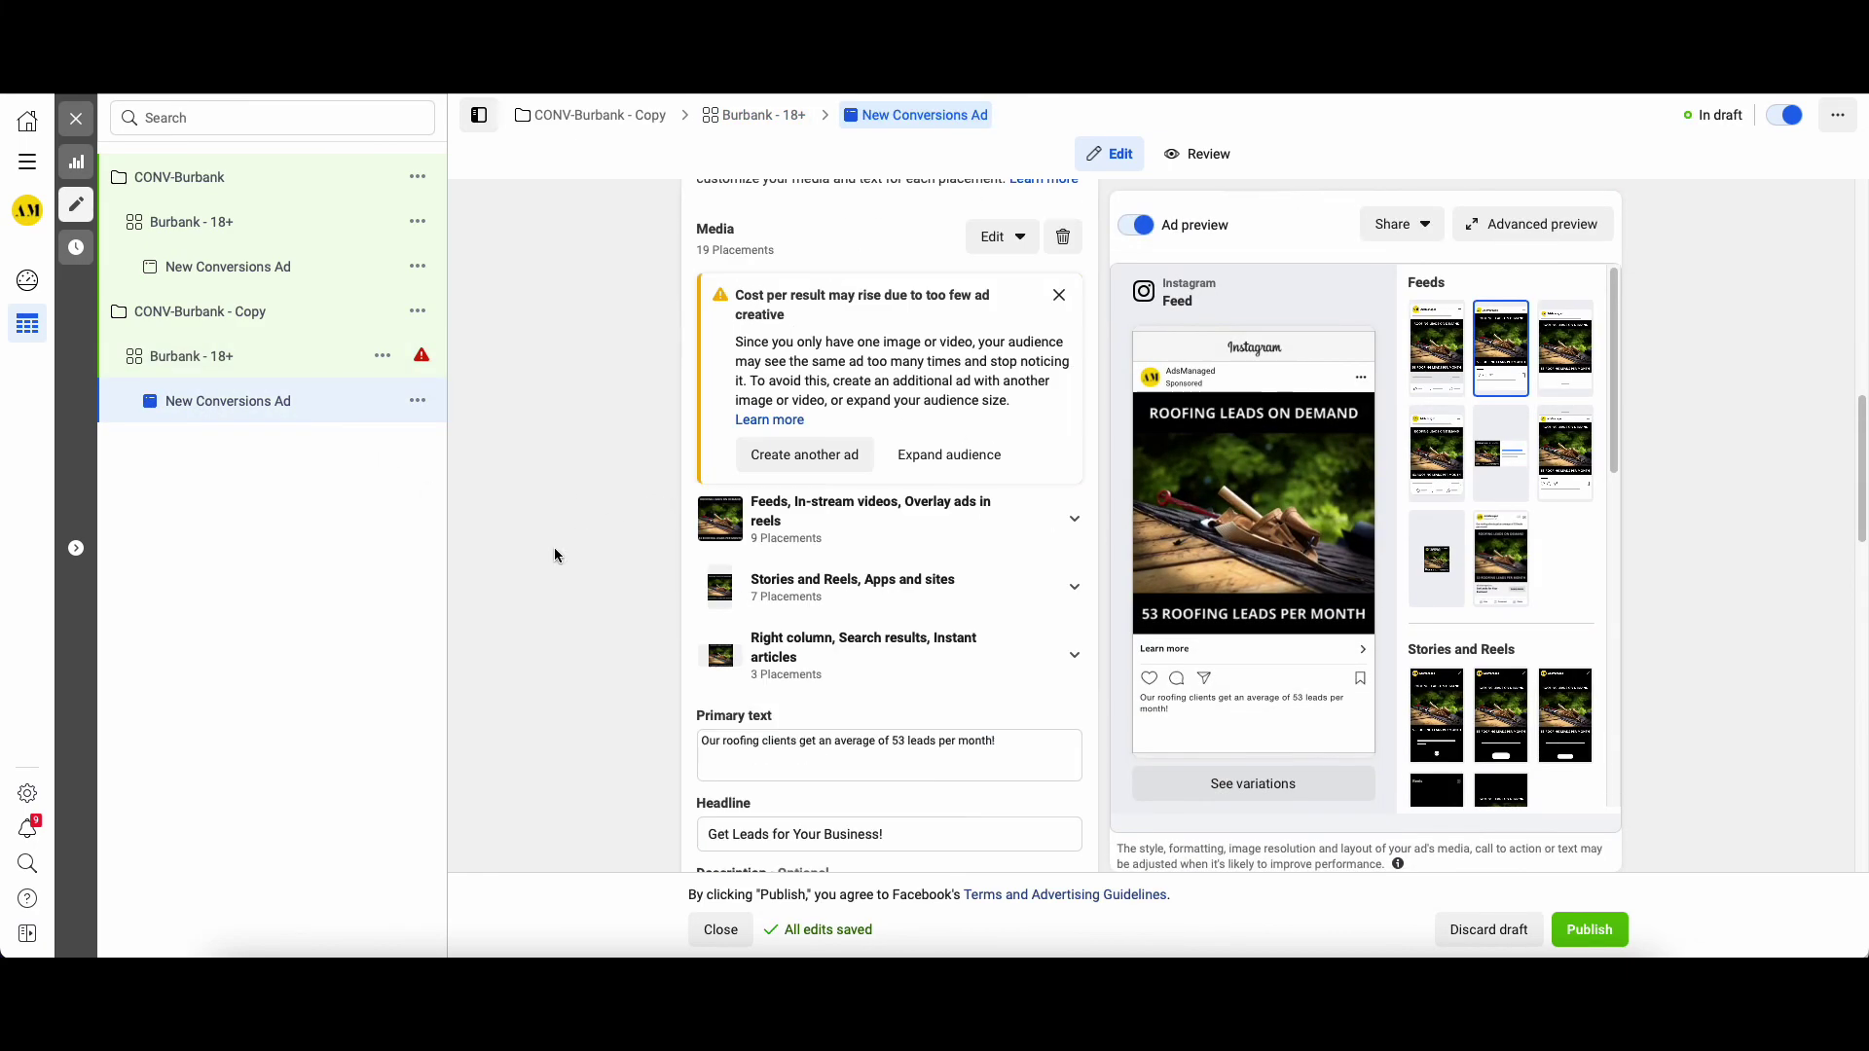
left_click(1063, 236)
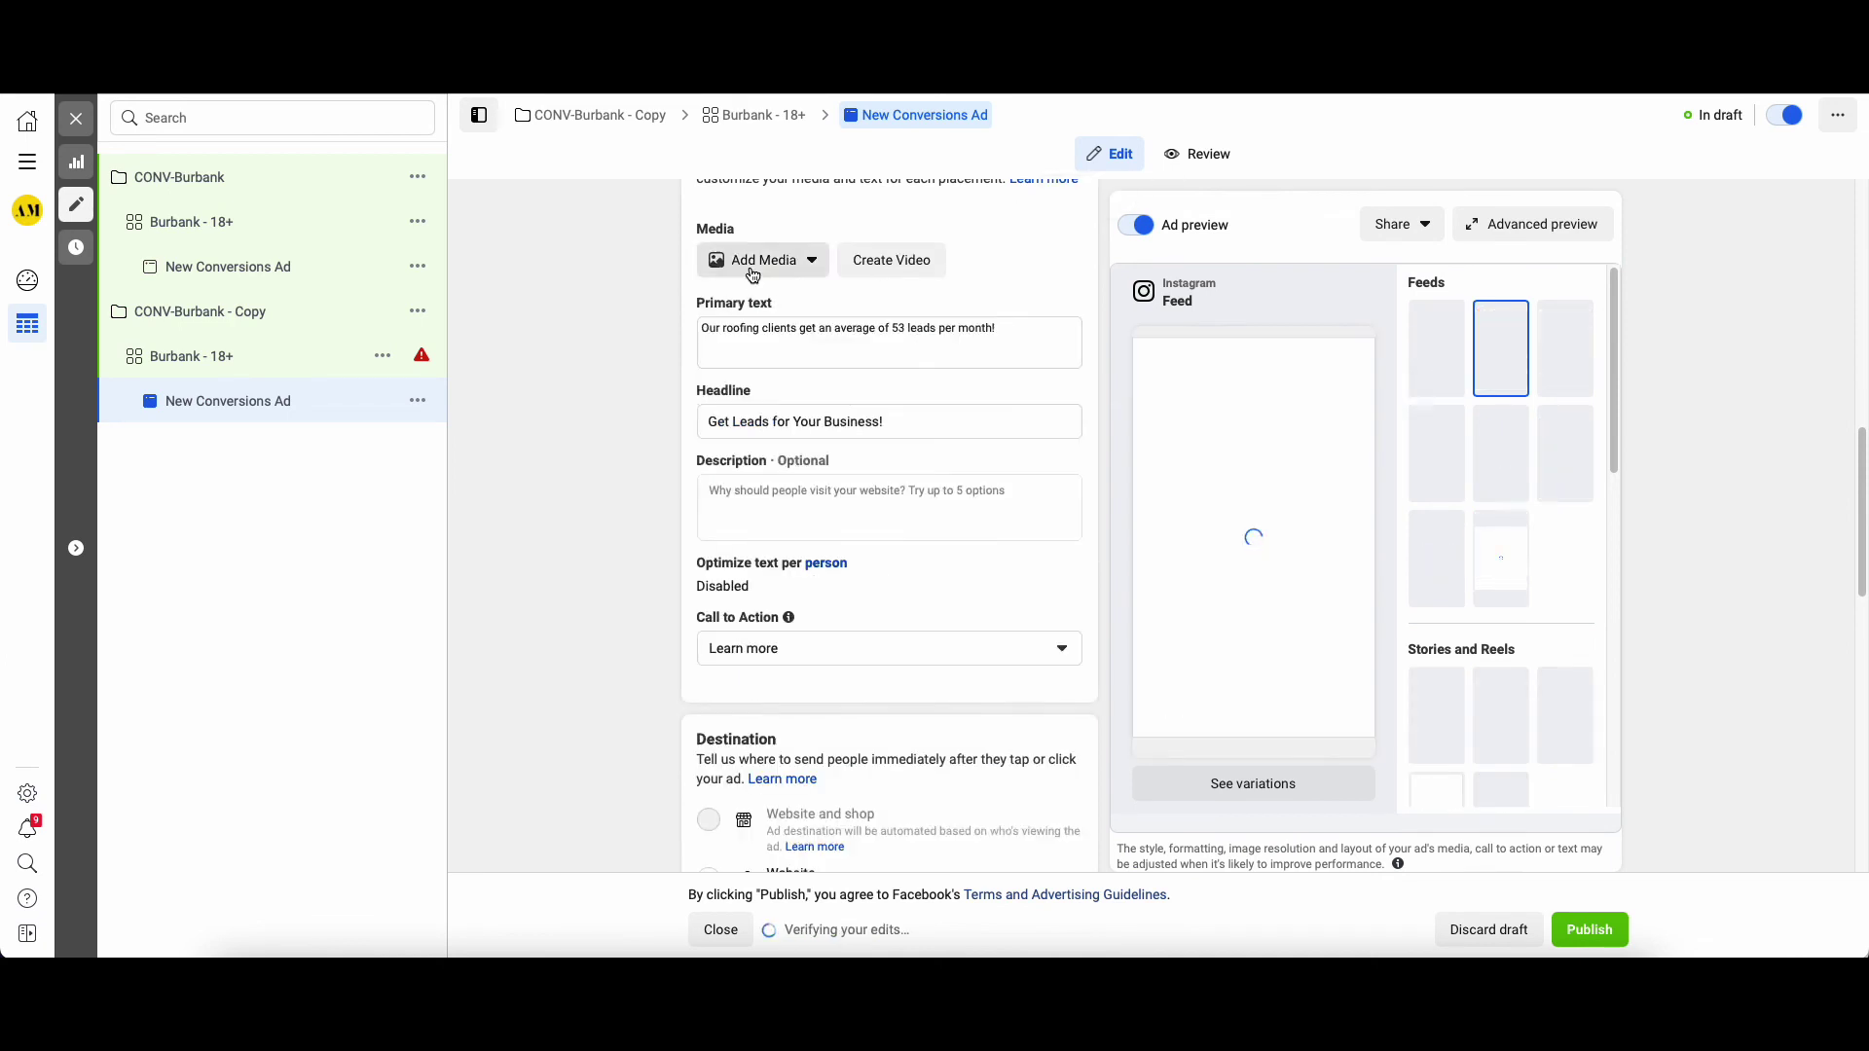
Browse the account's videos as replacement media for the copied ad and close the media selection
left_click(778, 260)
left_click(772, 334)
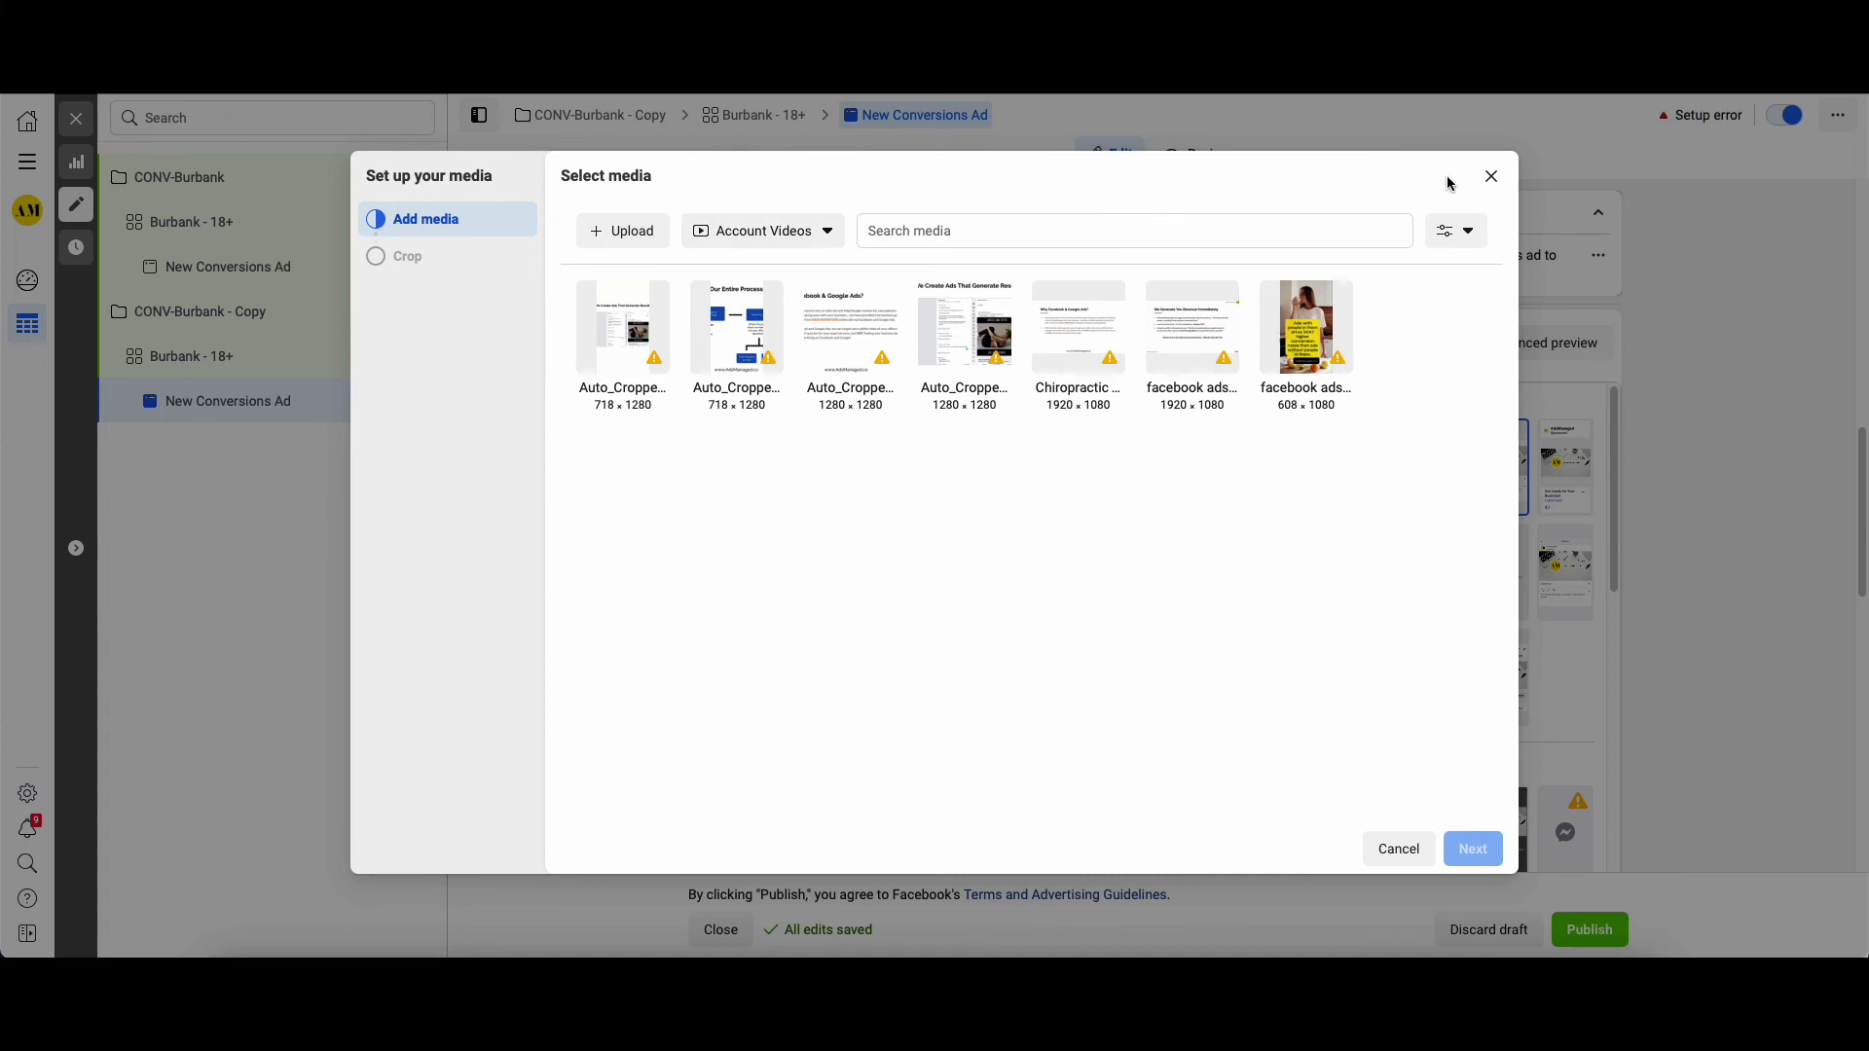
left_click(1490, 178)
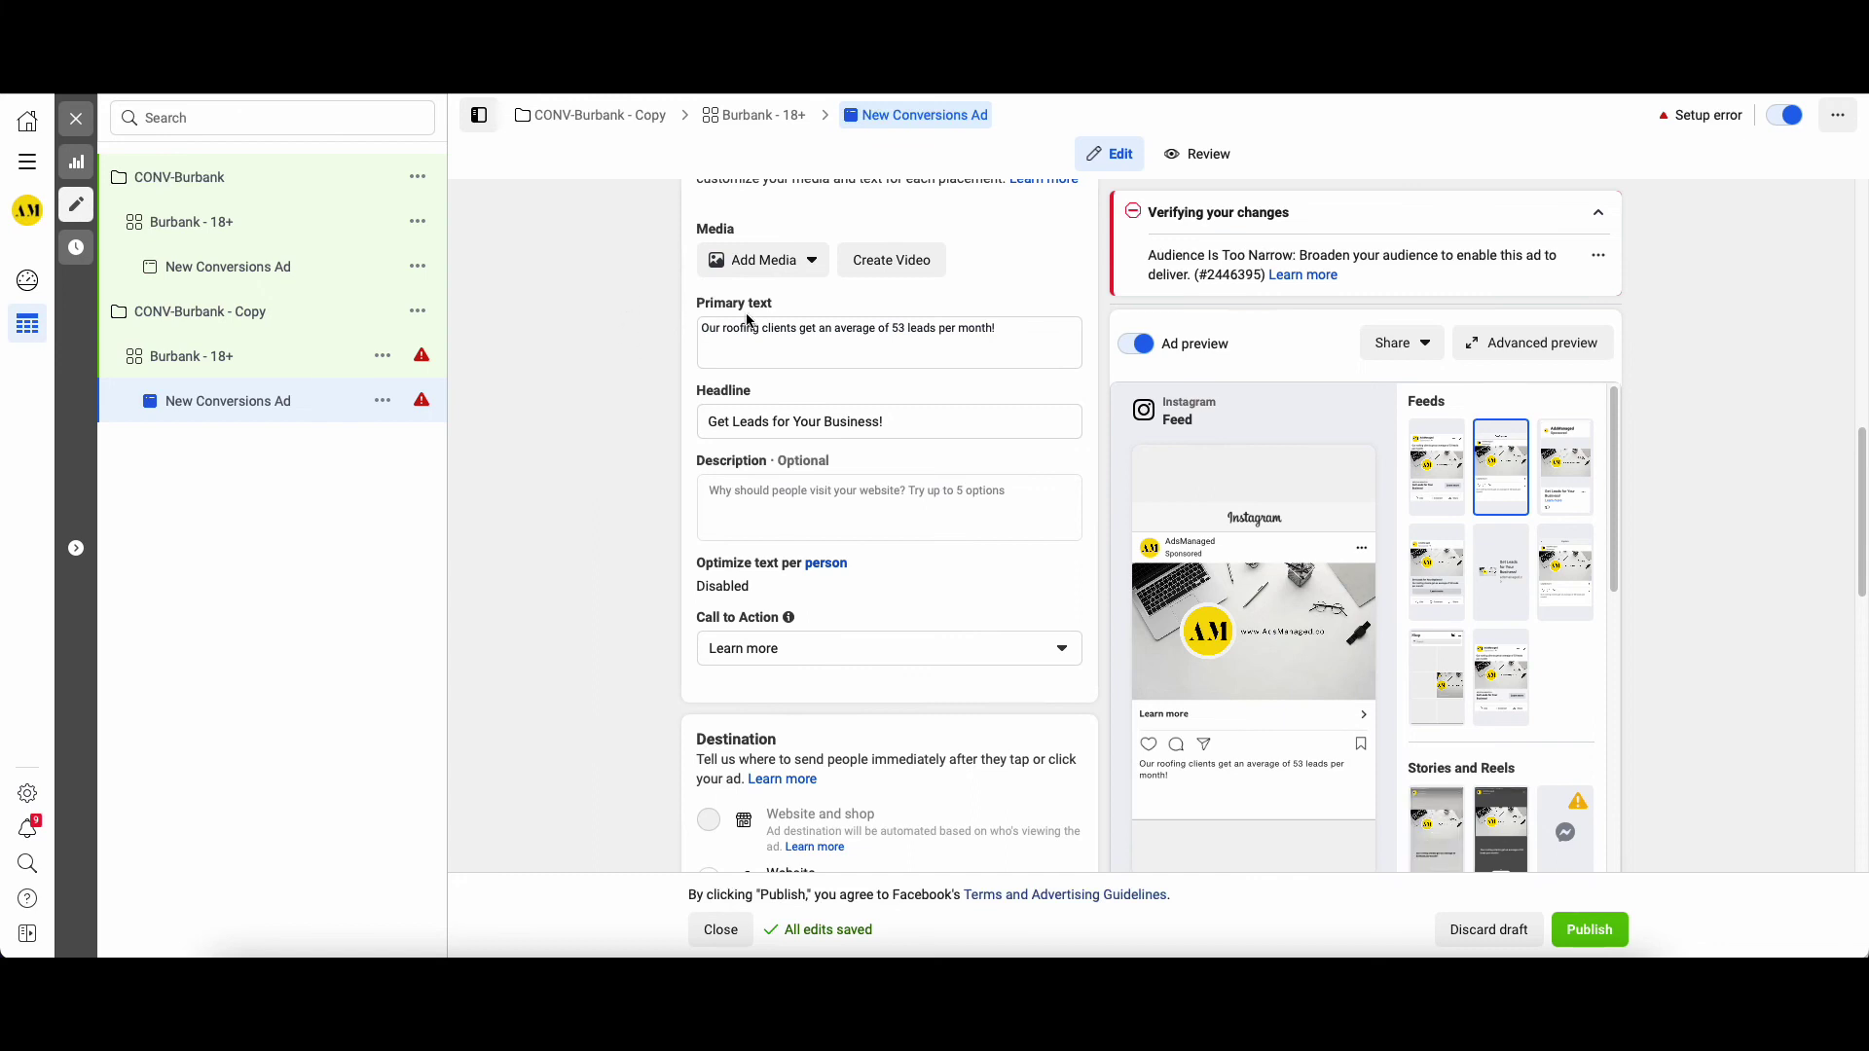
Compare the creative and preview of the original CONV-Burbank ad with those of the copied ad
scroll(604, 533, "up", 1)
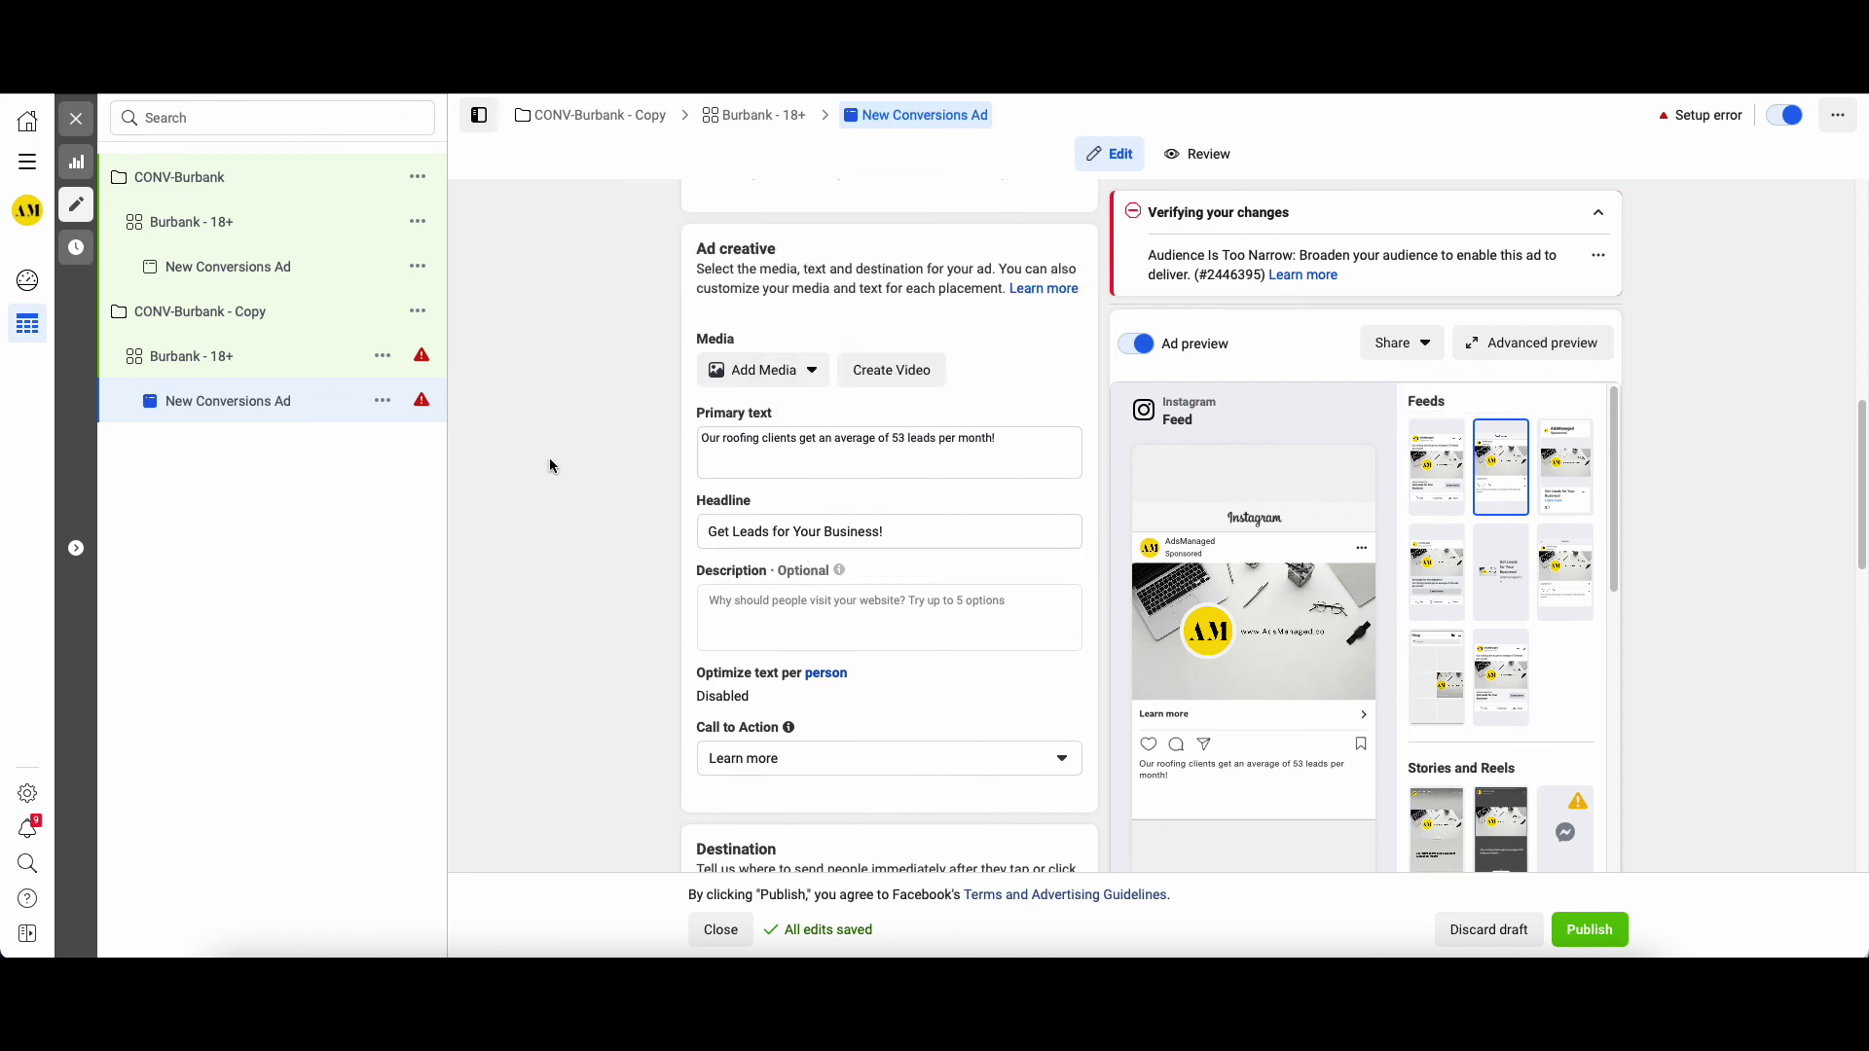
left_click(219, 269)
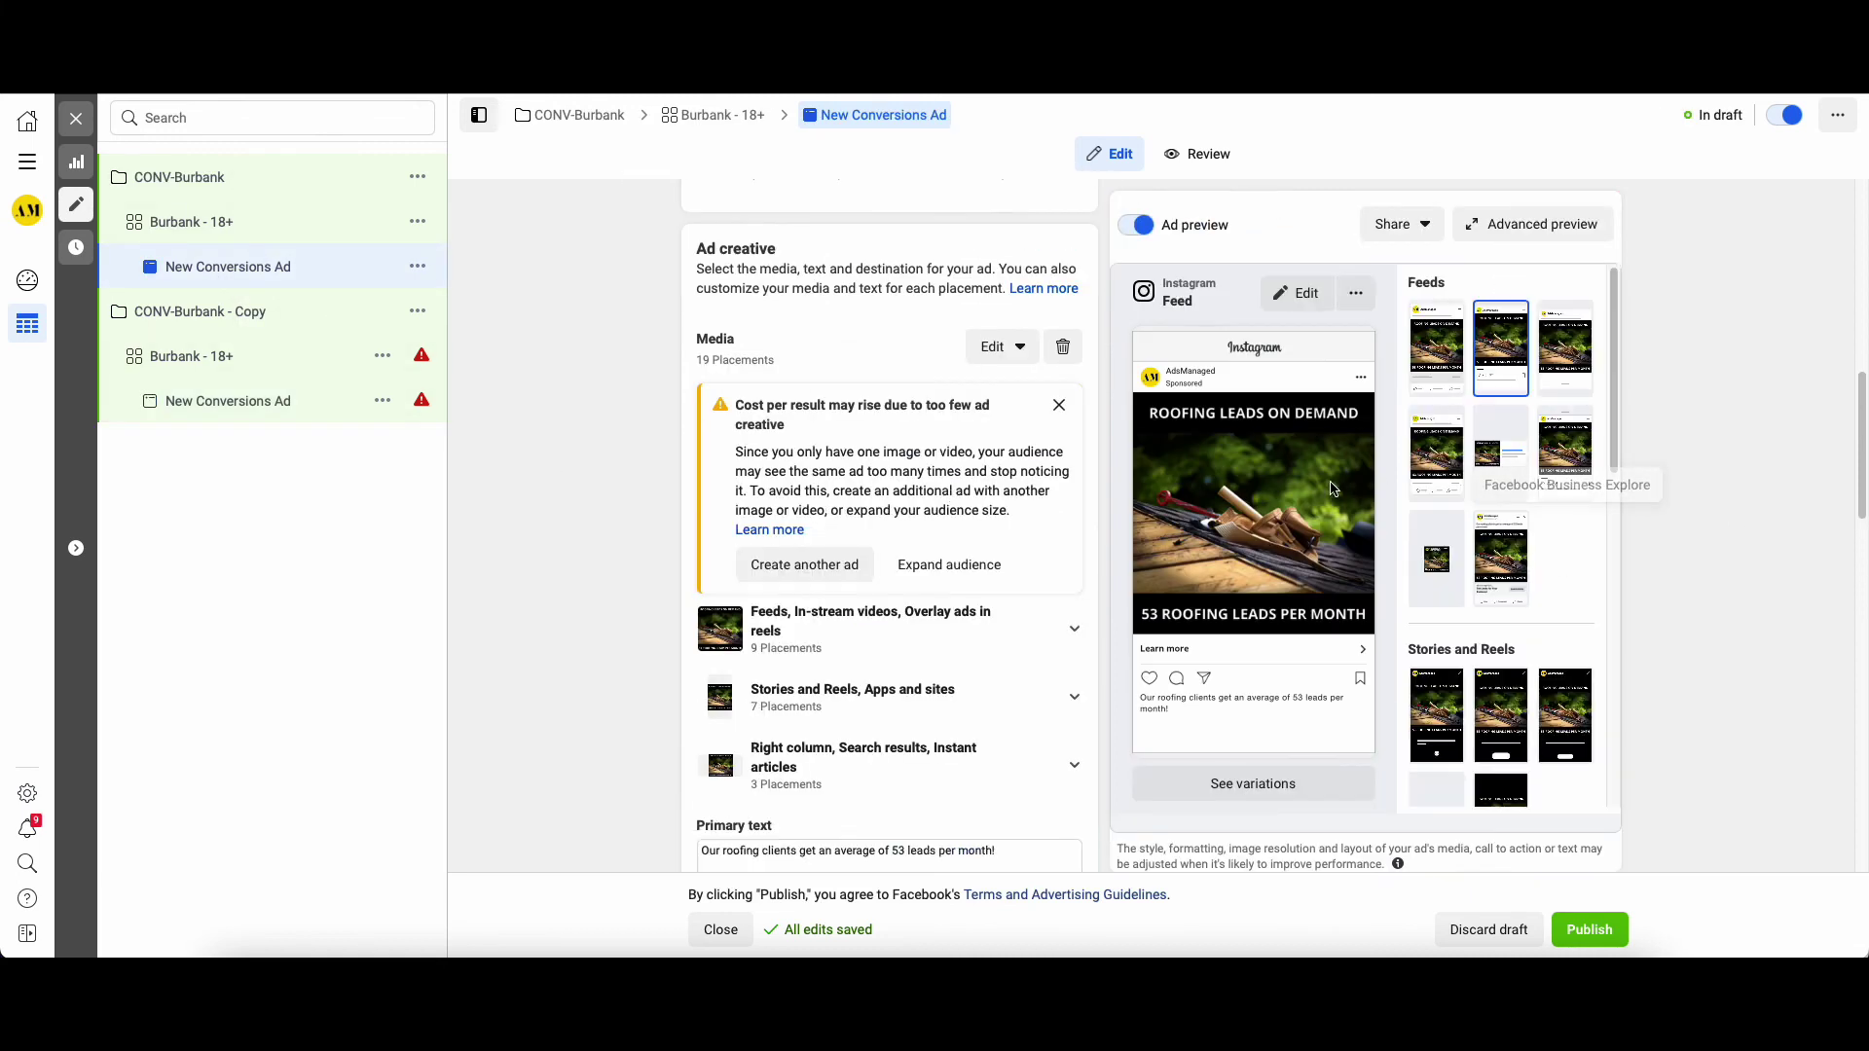
left_click(206, 409)
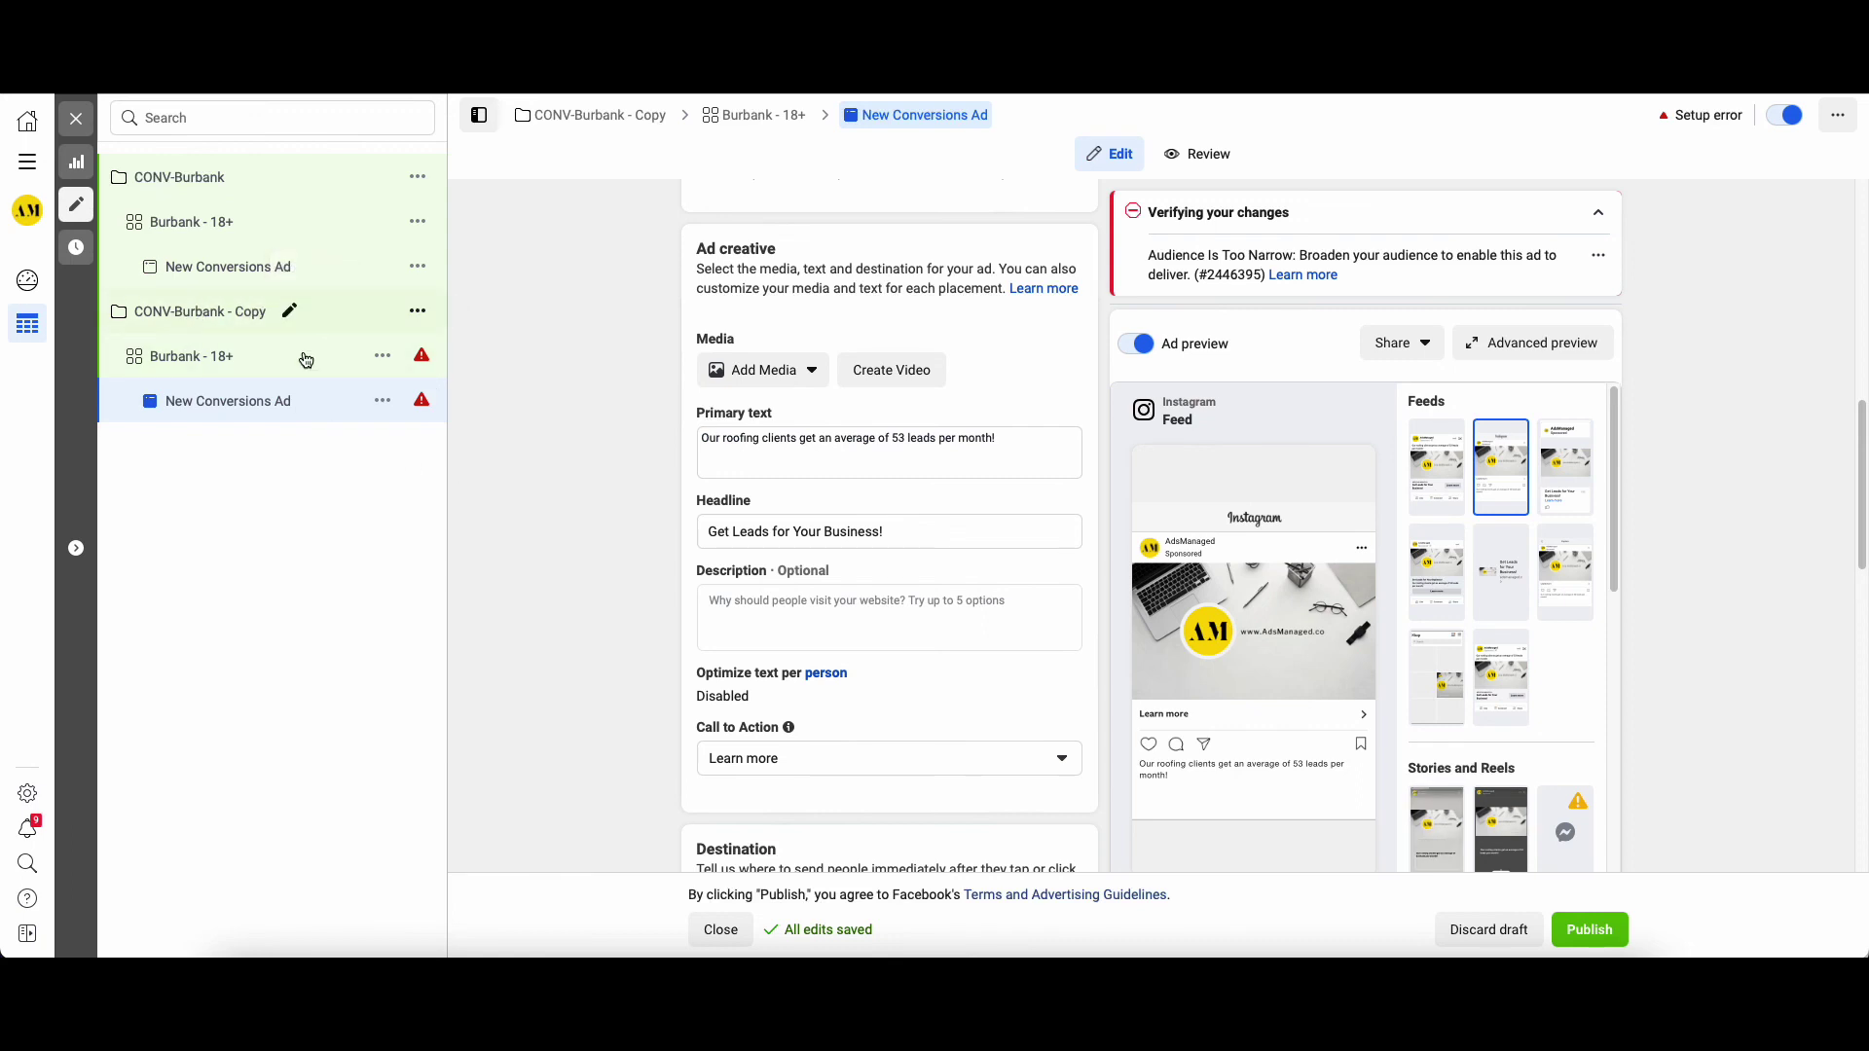
Review the location, age, gender and detailed targeting of the copied campaign's Burbank - 18+ ad set
left_click(189, 358)
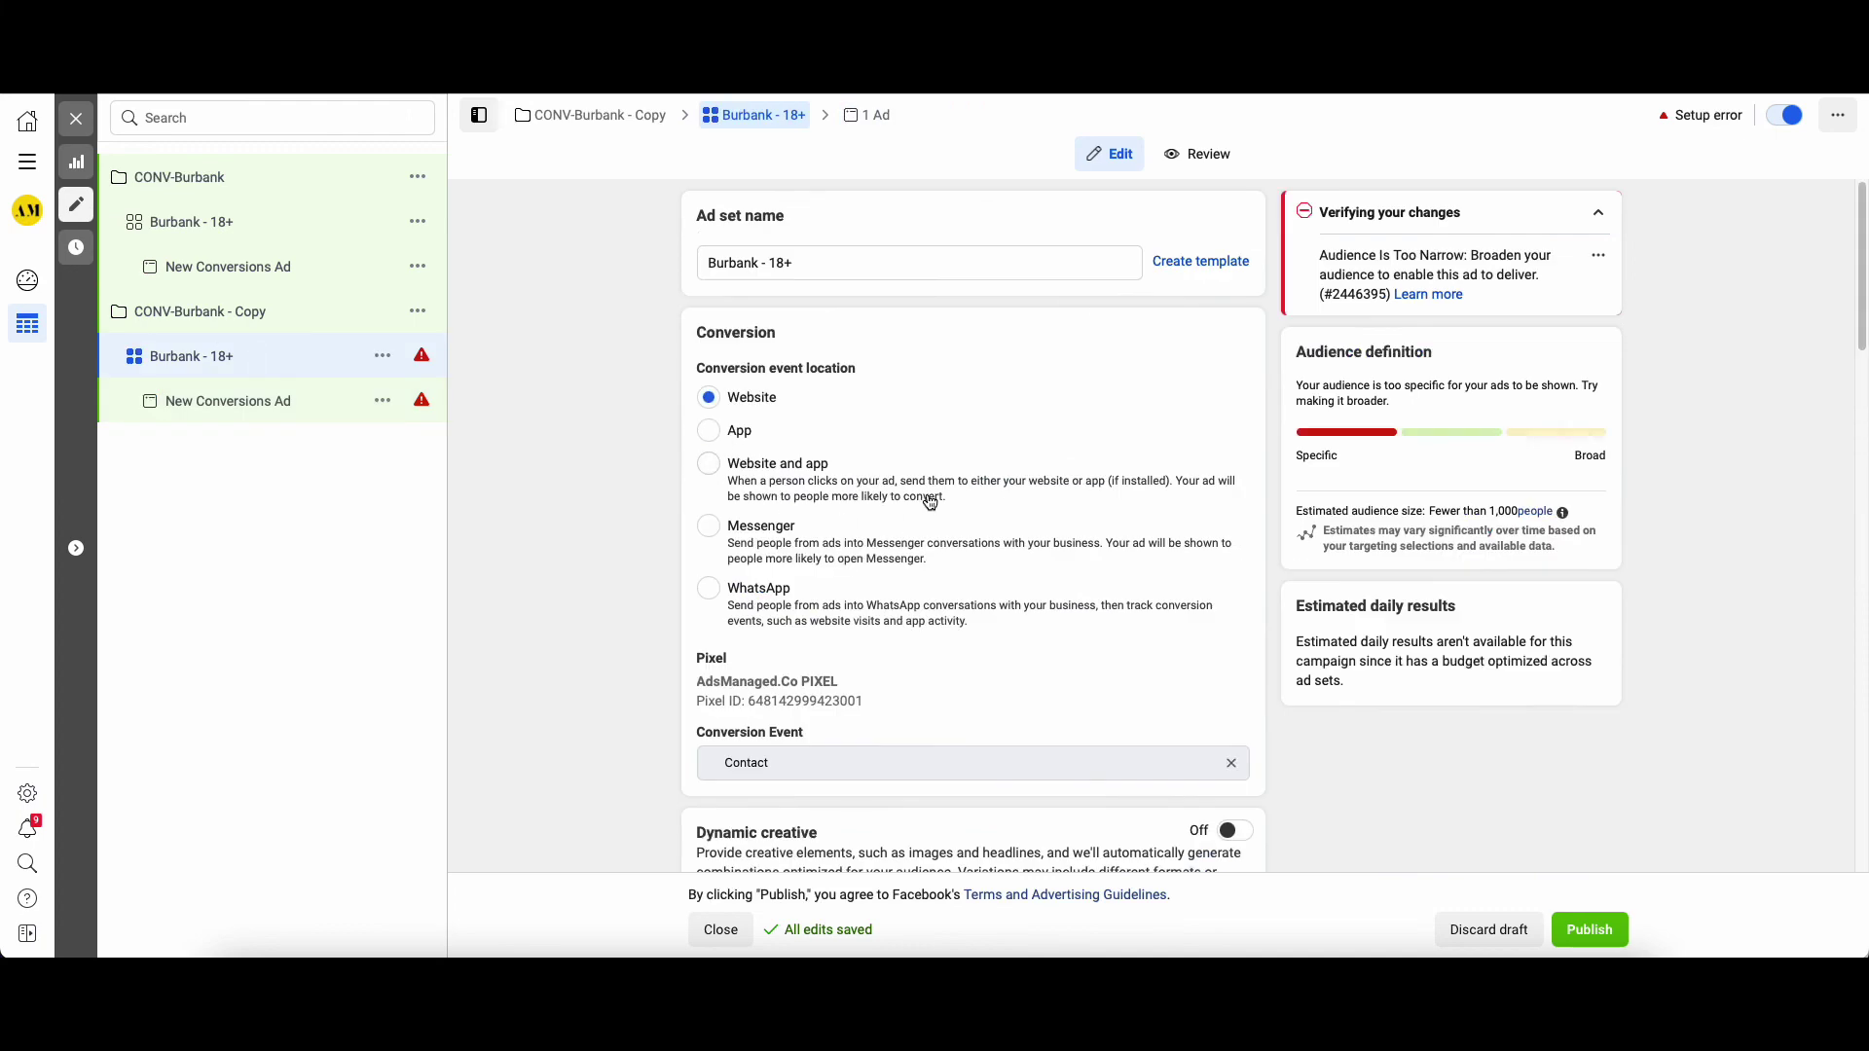
scroll(547, 650, "down", 1)
scroll(545, 650, "down", 15)
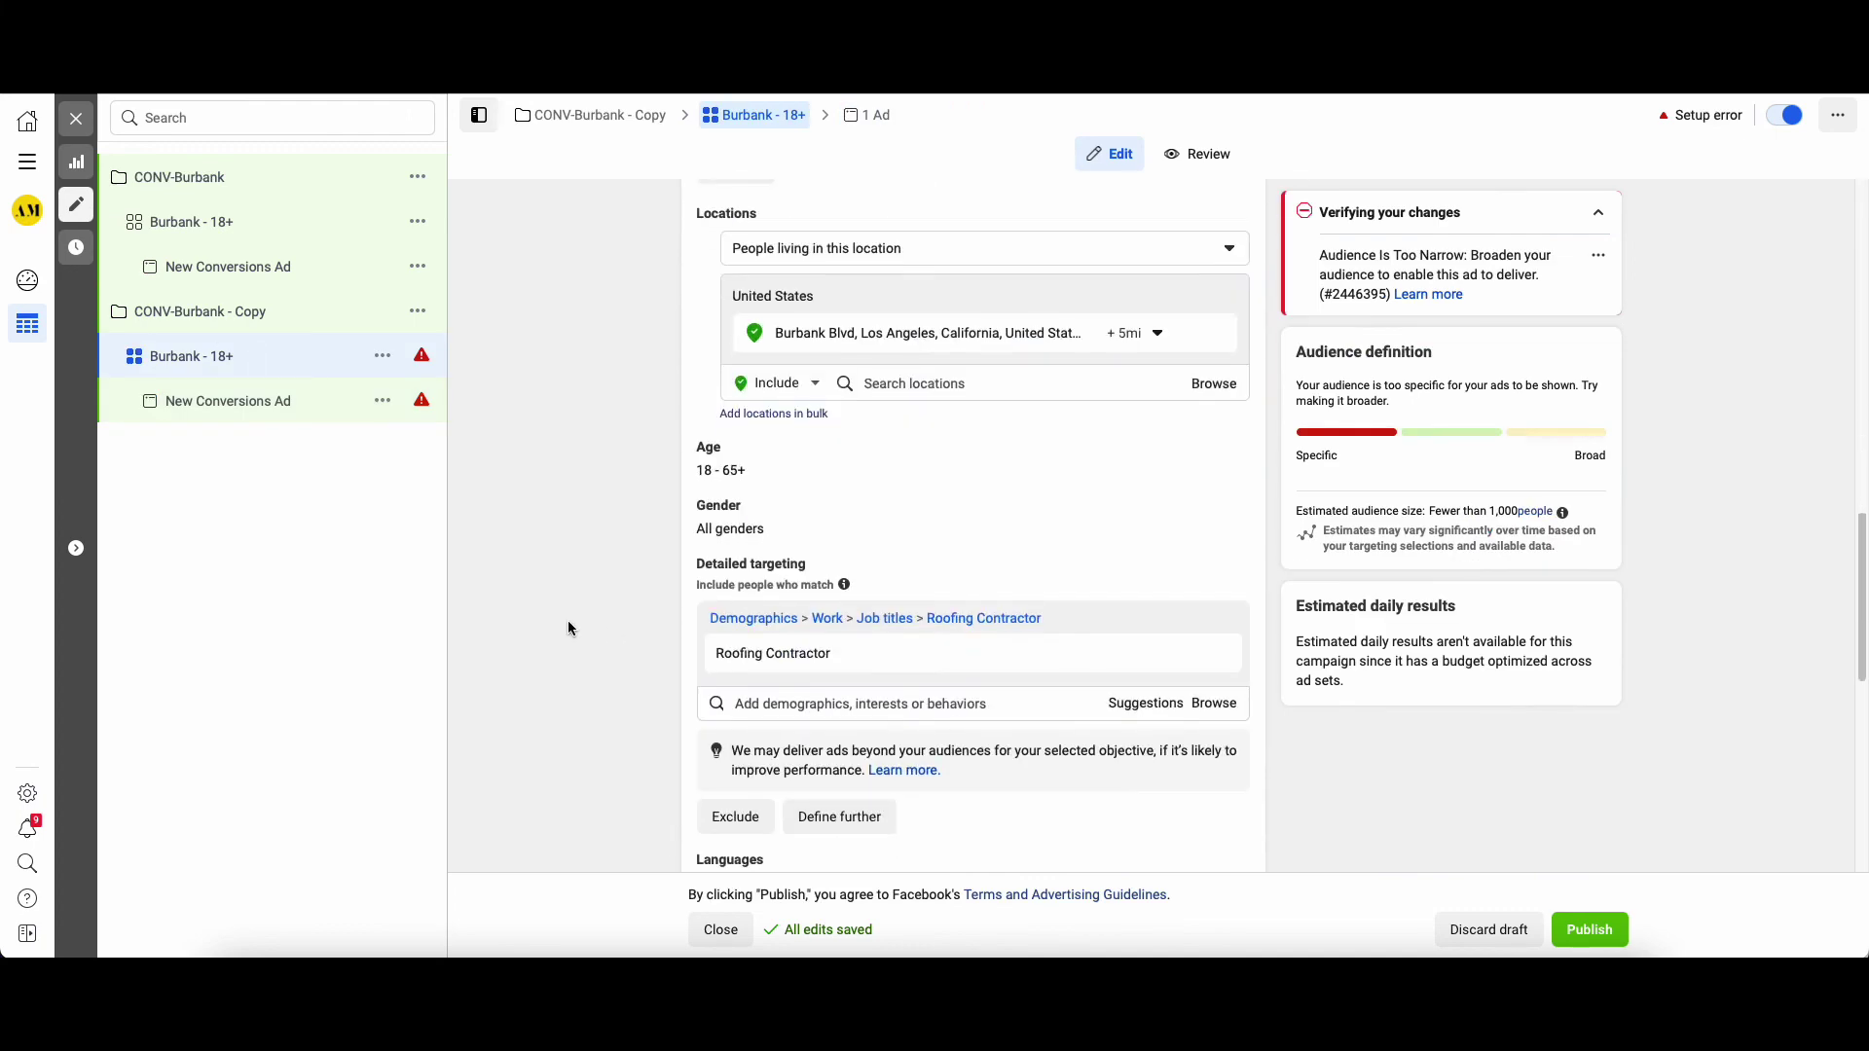